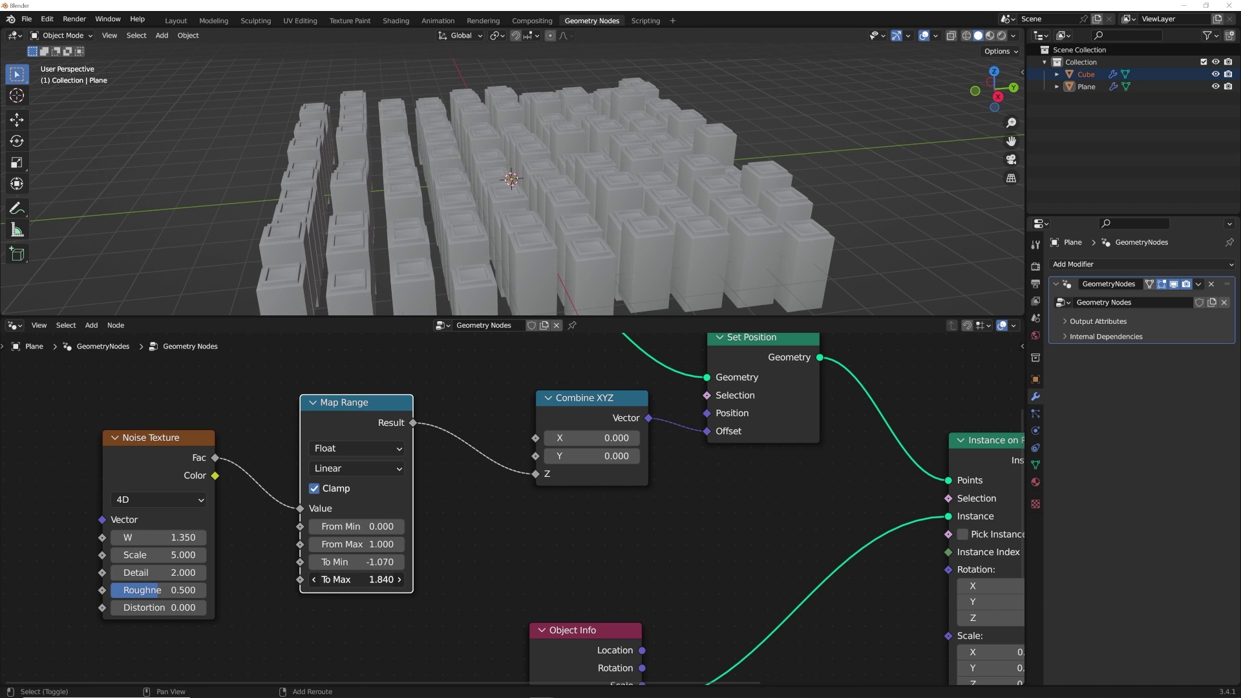
Lower the To Min value of the Map Range node that drives the pillar heights
{"action": "middle_click_drag", "start_coordinate": [536, 145], "coordinate": [479, 134]}
{"action": "left_click_drag", "start_coordinate": [362, 562], "coordinate": [297, 562]}
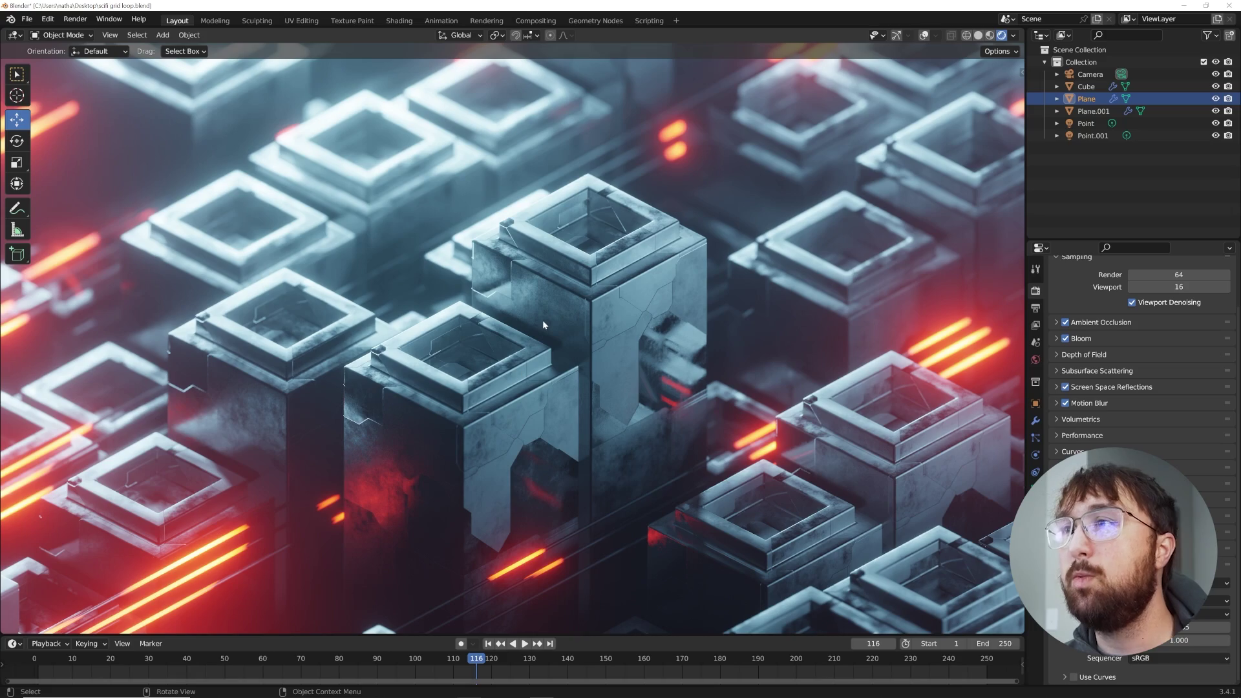
Play back the finished sci-fi grid animation, stop it and switch the viewport to solid shading
{"action": "key", "text": "space"}
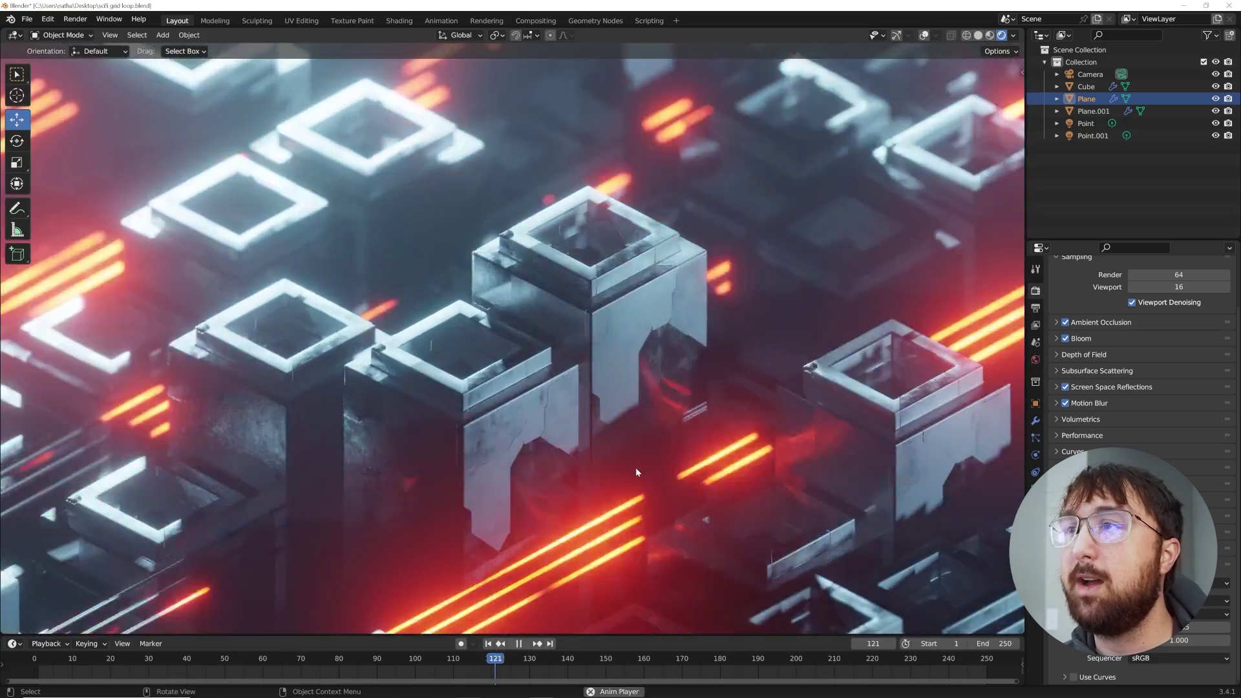
{"action": "key", "text": "space"}
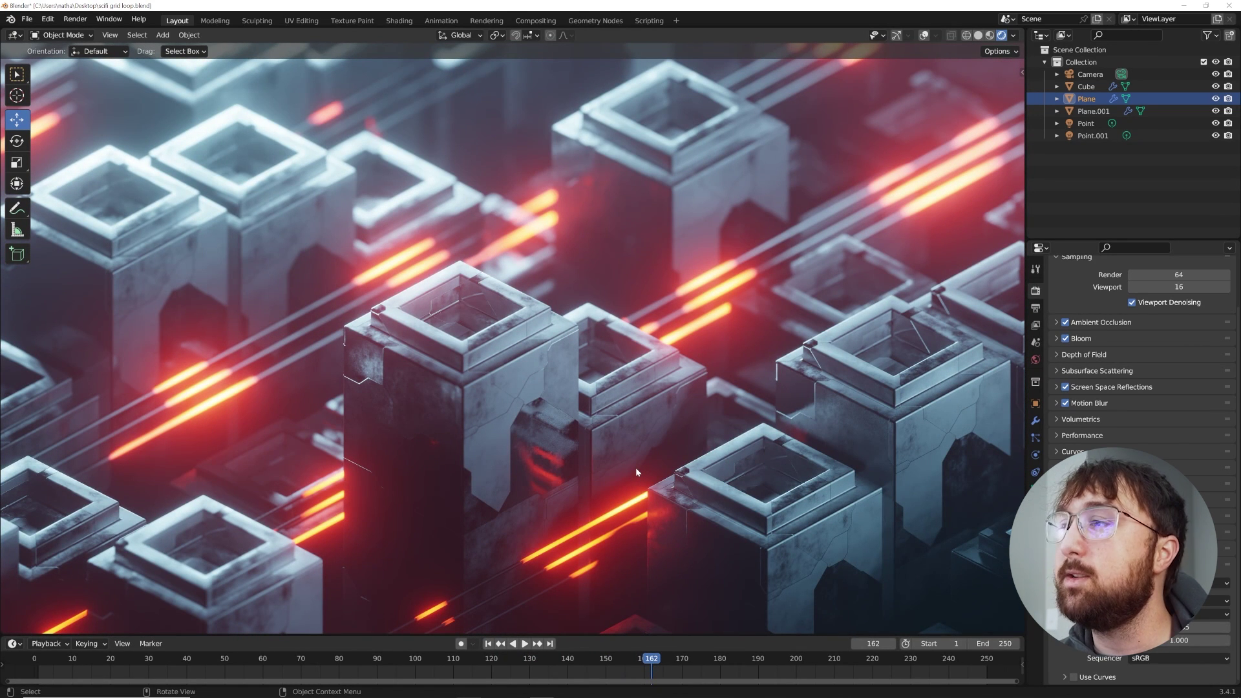
{"action": "left_click", "coordinate": [977, 35]}
Open a second Blender instance and dismiss its splash screen to start from an empty scene
{"action": "right_click", "coordinate": [542, 692]}
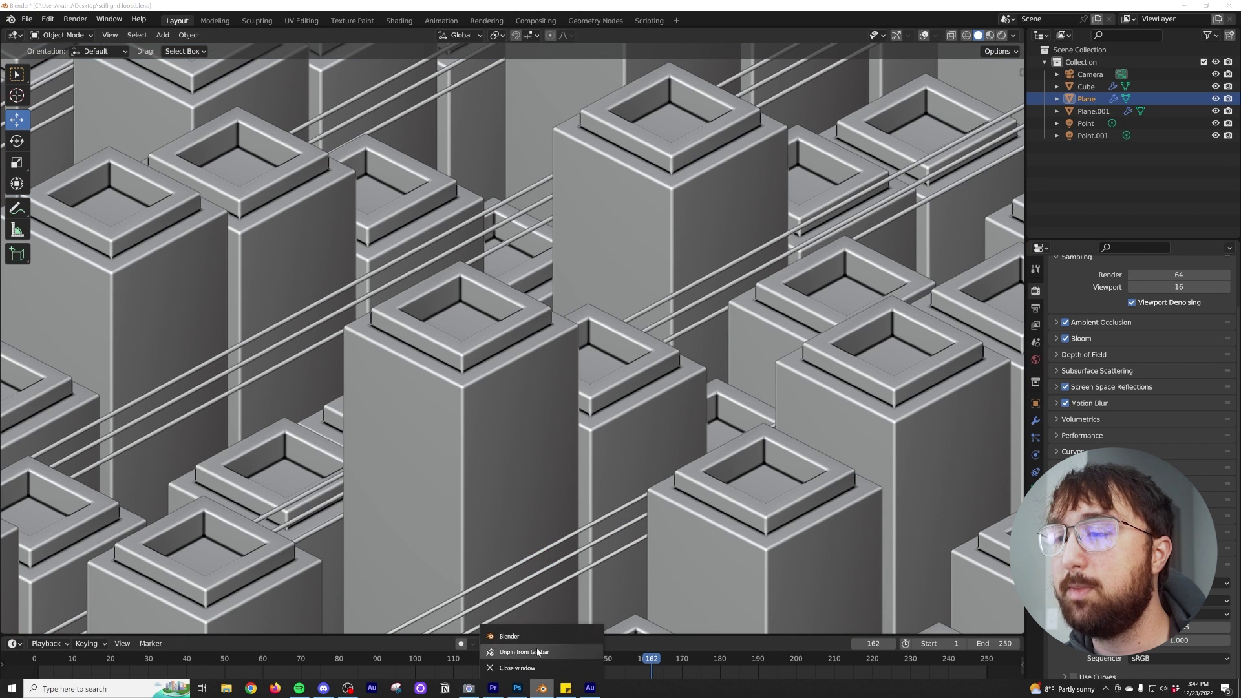
{"action": "left_click", "coordinate": [517, 635]}
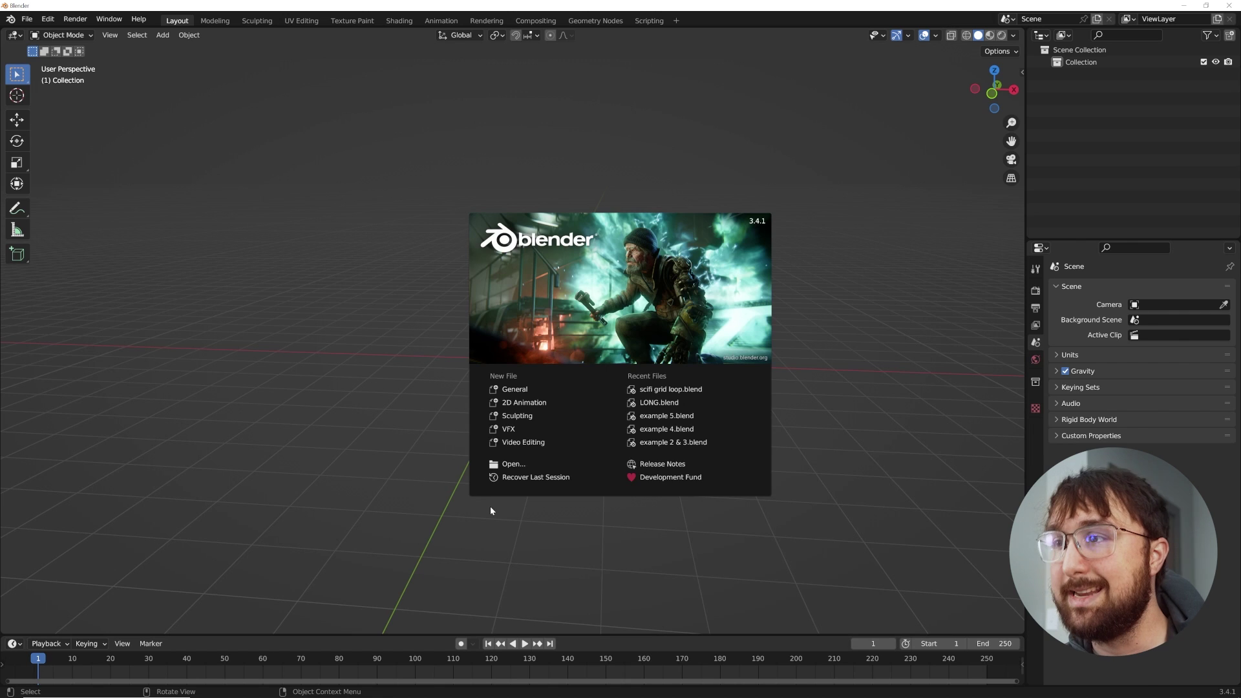
{"action": "left_click", "coordinate": [382, 338]}
Add a mesh cube and move it away from the world origin
{"action": "key", "text": "shift+a"}
{"action": "mouse_move", "coordinate": [362, 313]}
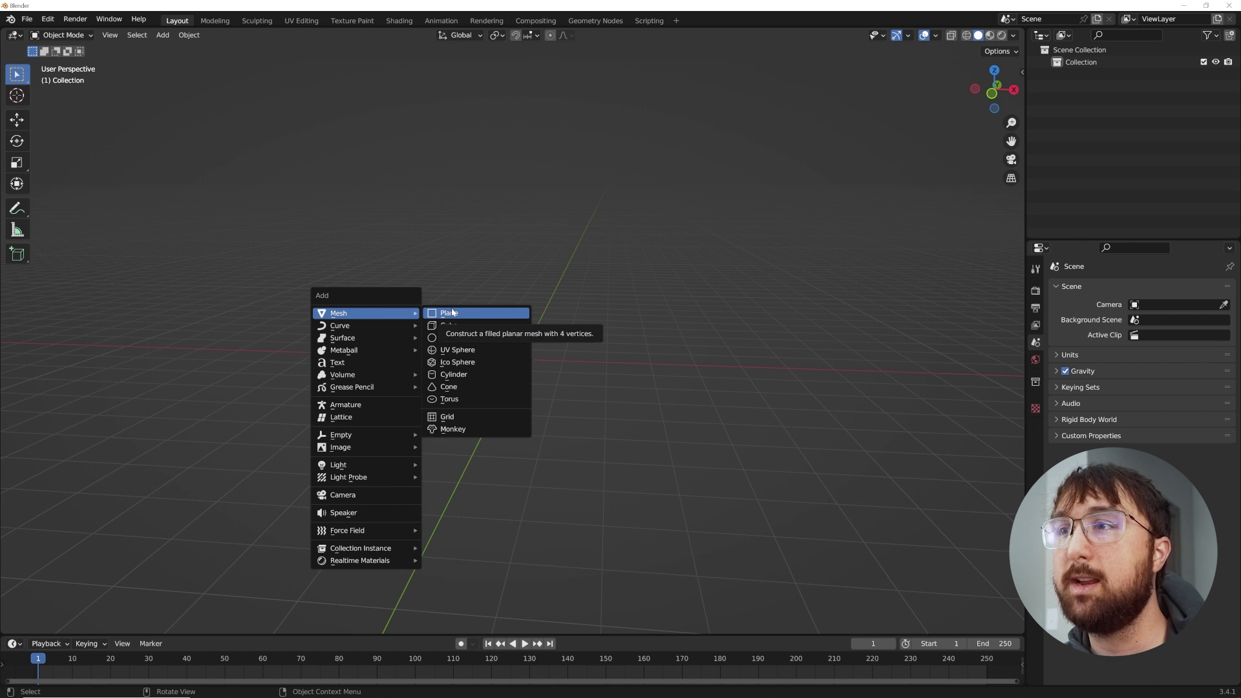
{"action": "left_click", "coordinate": [452, 325]}
{"action": "middle_click_drag", "start_coordinate": [591, 350], "coordinate": [546, 385]}
{"action": "key", "text": "g"}
{"action": "left_click", "coordinate": [860, 470]}
{"action": "middle_click_drag", "start_coordinate": [878, 429], "coordinate": [878, 377]}
{"action": "middle_click_drag", "start_coordinate": [879, 378], "coordinate": [716, 407], "text": "shift"}
{"action": "key", "text": "g"}
{"action": "left_click", "coordinate": [741, 352]}
{"action": "middle_click_drag", "start_coordinate": [744, 353], "coordinate": [592, 397]}
{"action": "scroll", "coordinate": [498, 379], "scroll_direction": "up", "scroll_amount": 4}
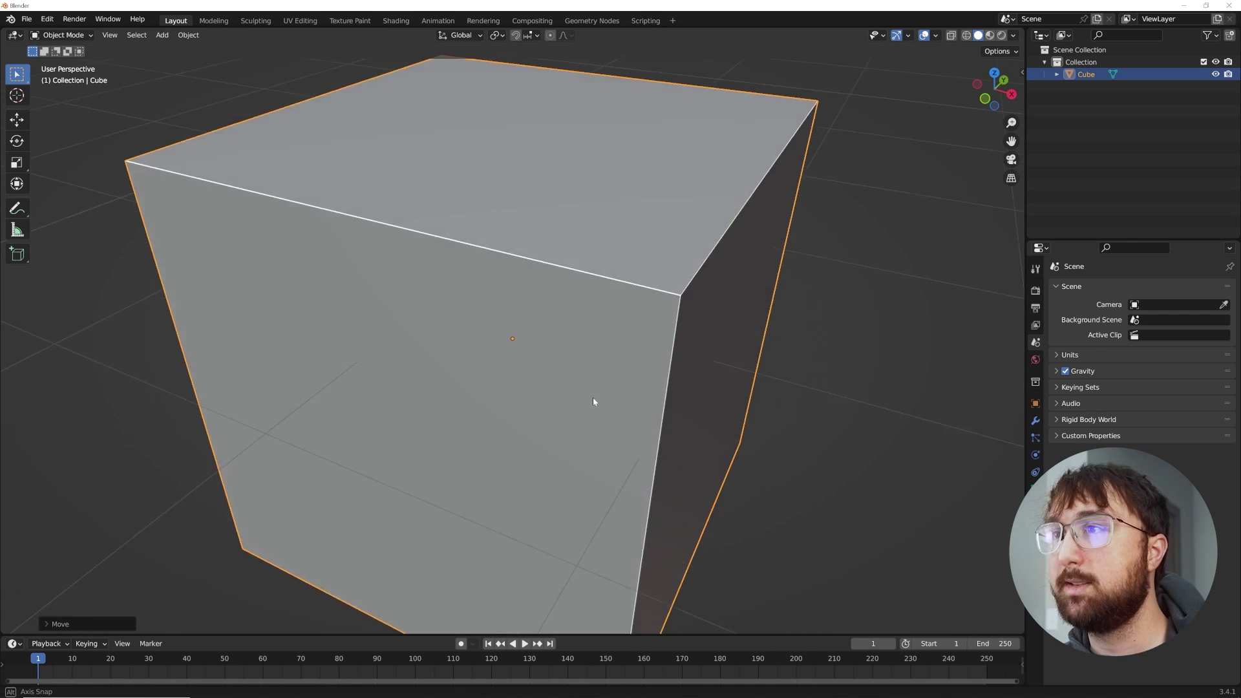
{"action": "scroll", "coordinate": [592, 398], "scroll_direction": "up", "scroll_amount": 5}
{"action": "scroll", "coordinate": [336, 197], "scroll_direction": "down", "scroll_amount": 8}
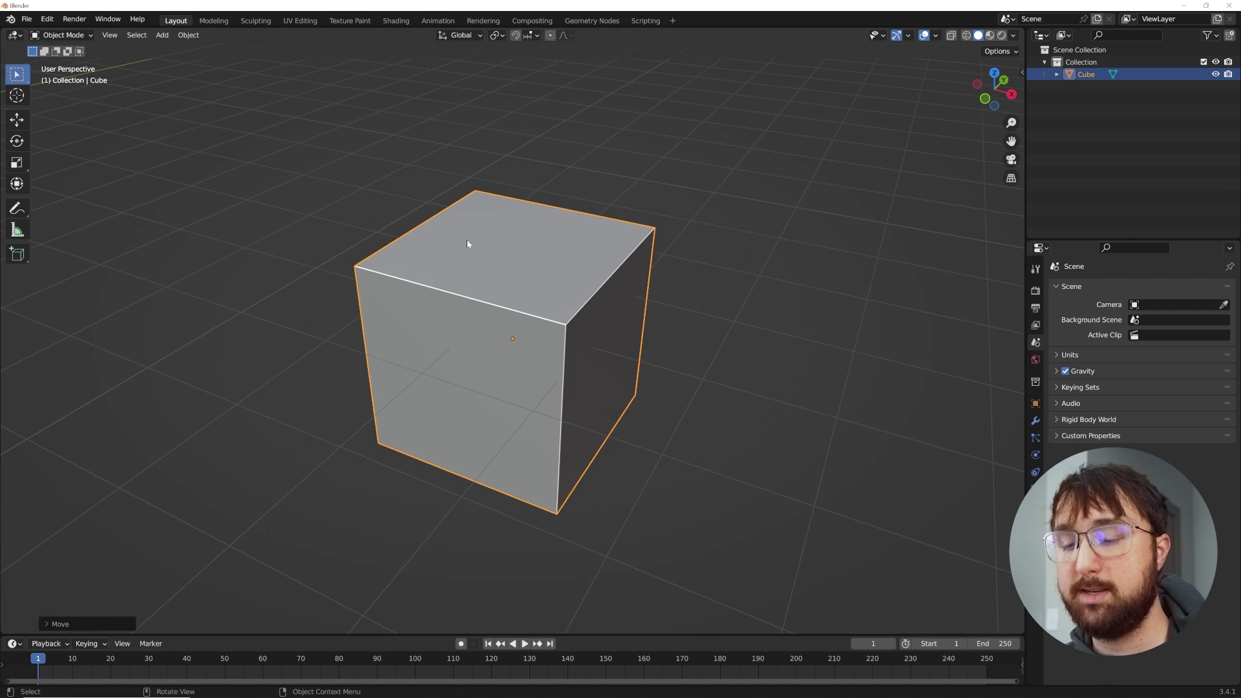
In Edit Mode with face selection, inset the cube's top face slightly and extrude the inner face upward to form a raised cap
{"action": "key", "text": "Tab"}
{"action": "left_click", "coordinate": [128, 35]}
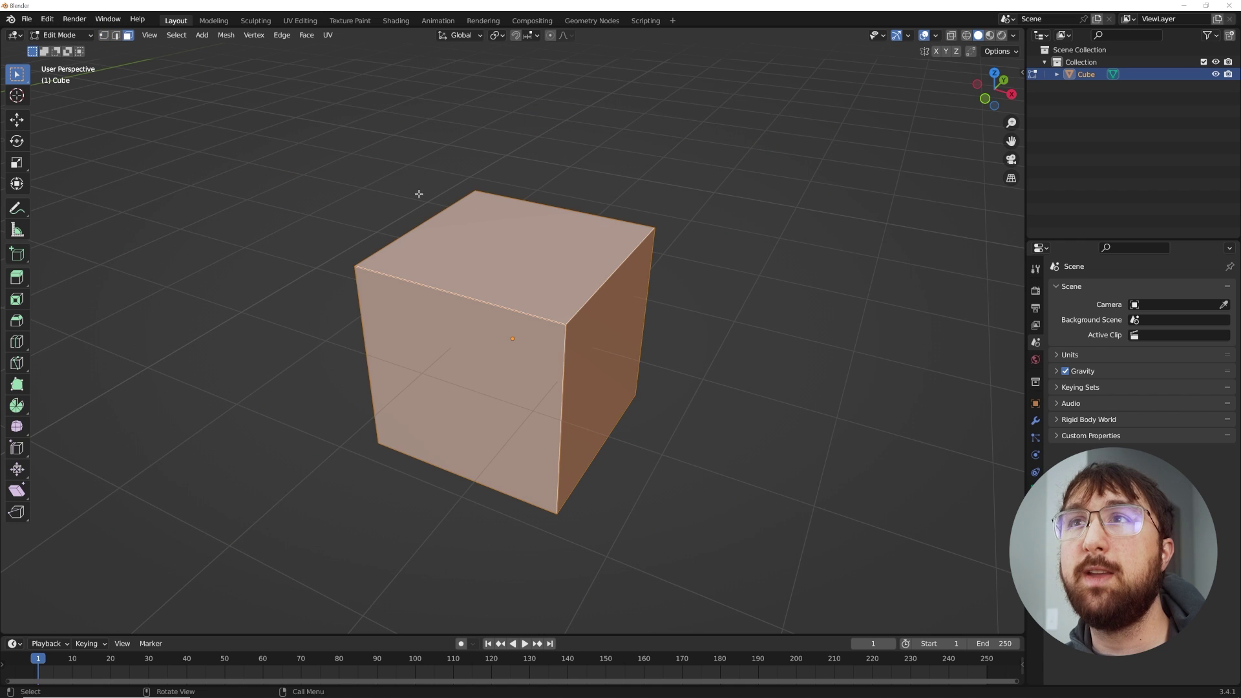
{"action": "left_click", "coordinate": [584, 257]}
{"action": "key", "text": "i"}
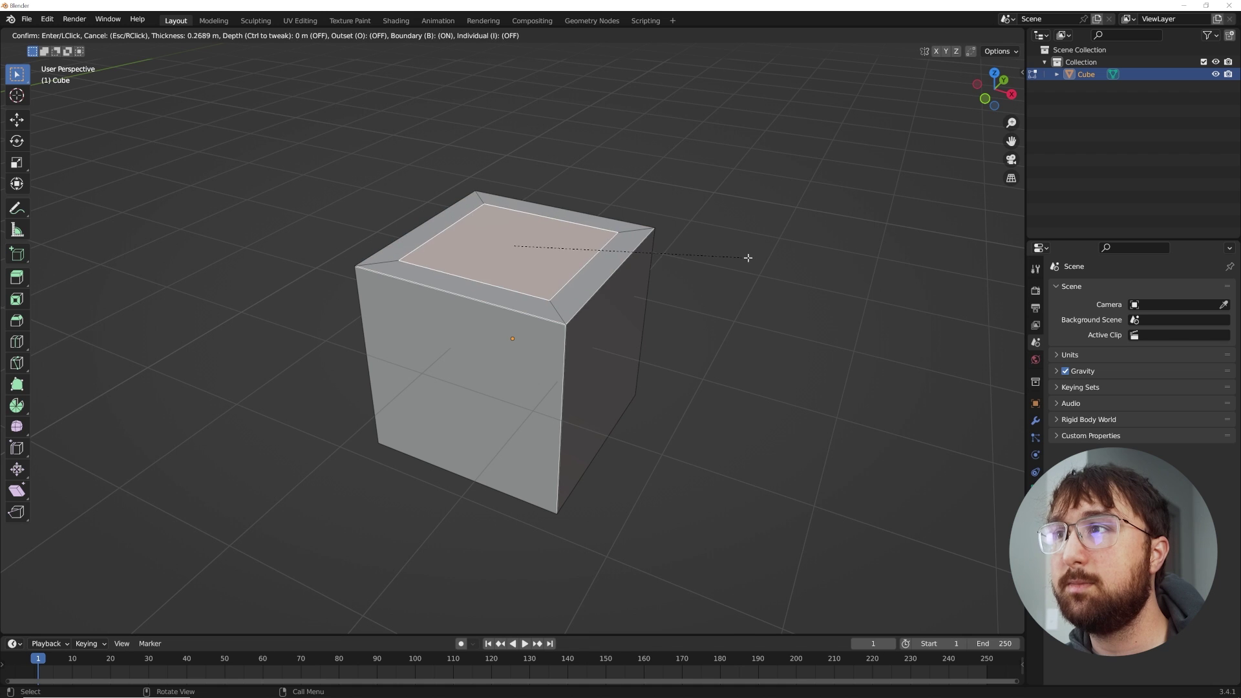
{"action": "left_click", "coordinate": [753, 259]}
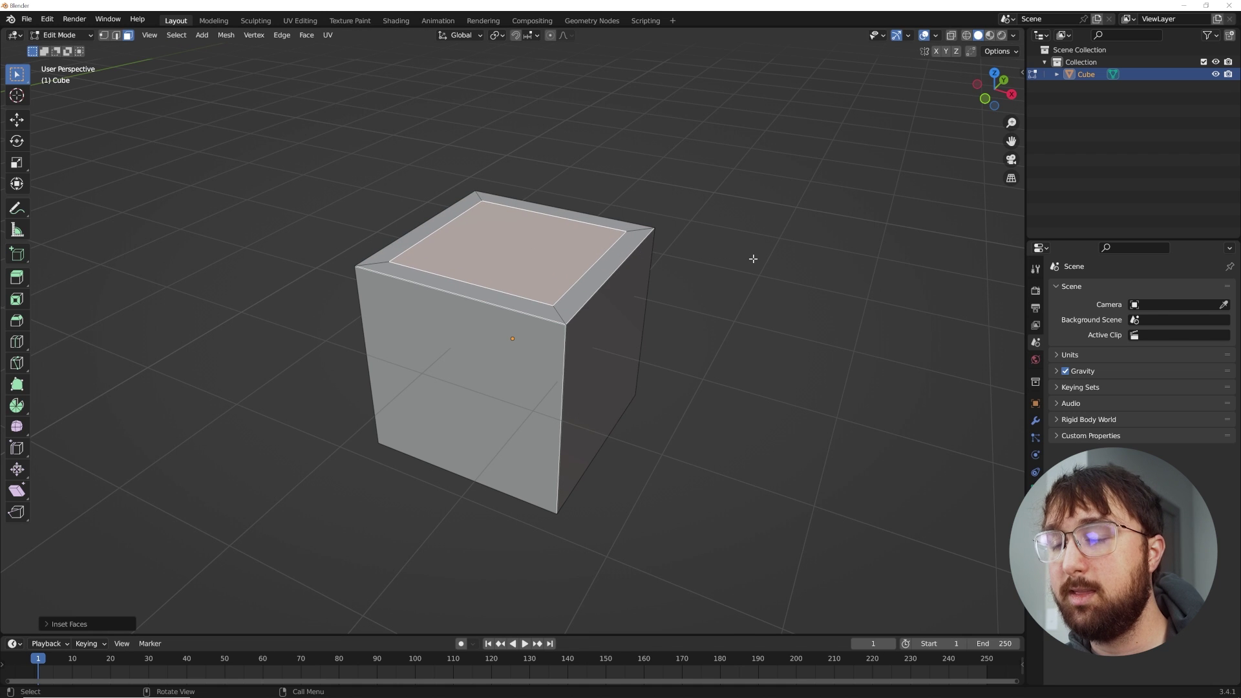
{"action": "key", "text": "e"}
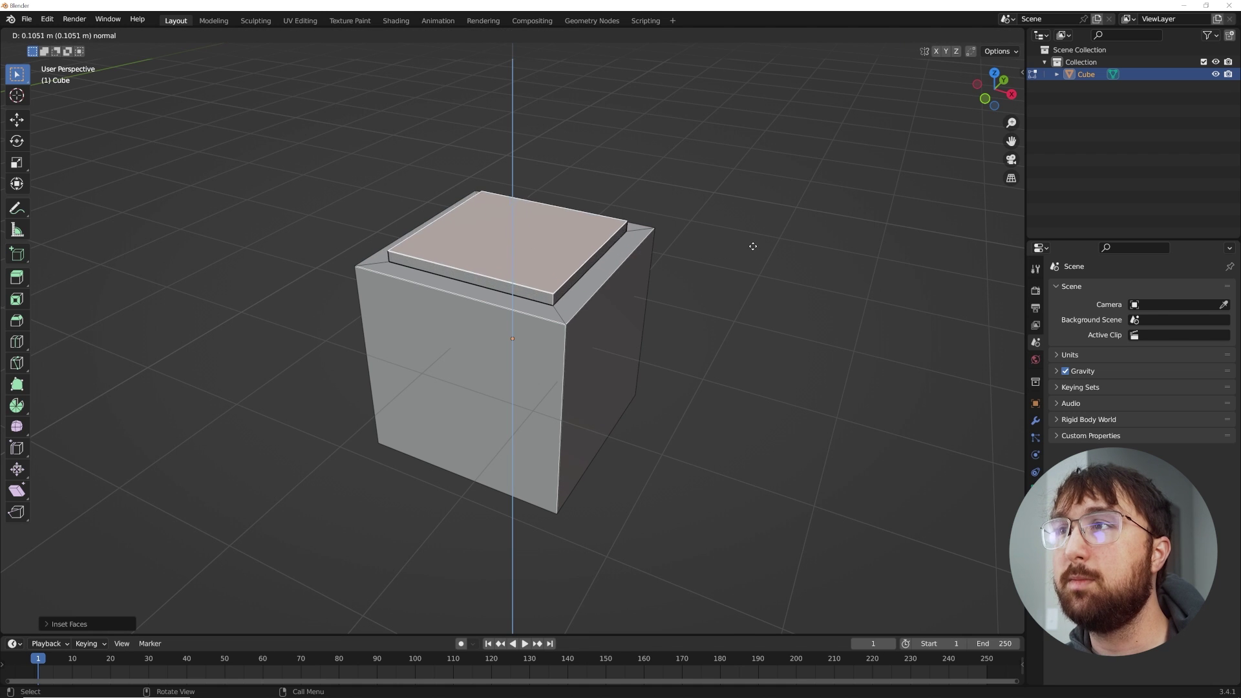
{"action": "left_click", "coordinate": [755, 236]}
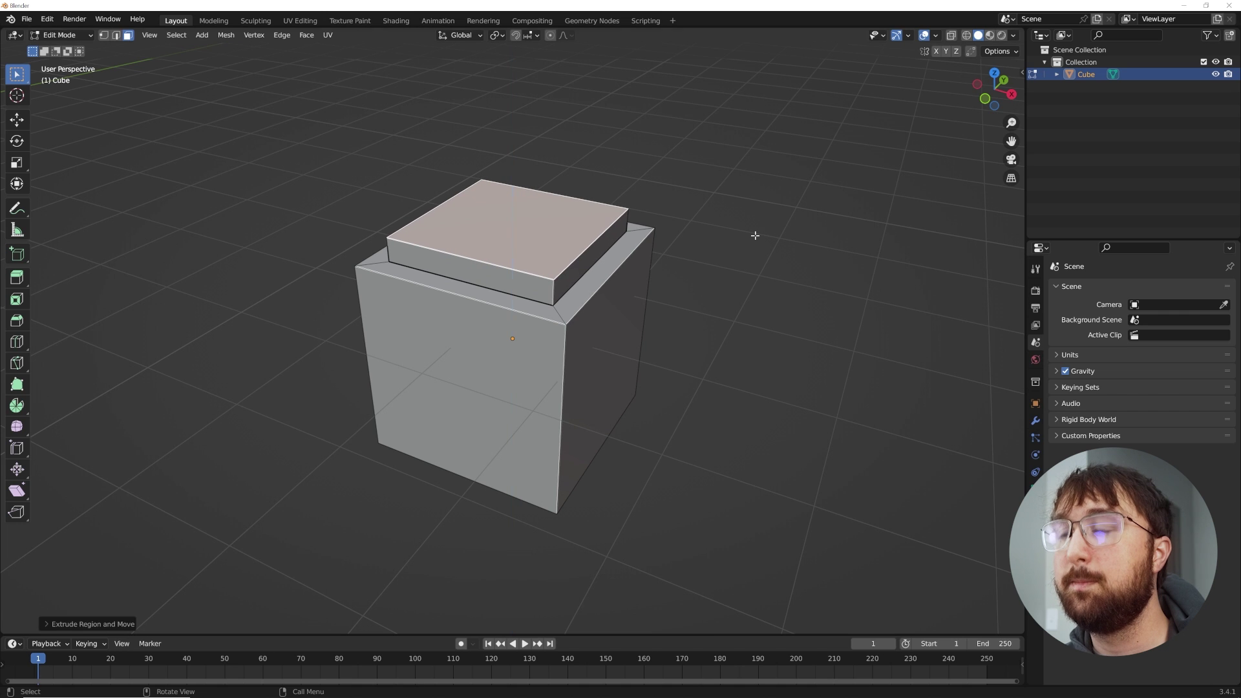
Inset the cap's top face and extrude the inner face downward to form a shallow square recess
{"action": "key", "text": "i"}
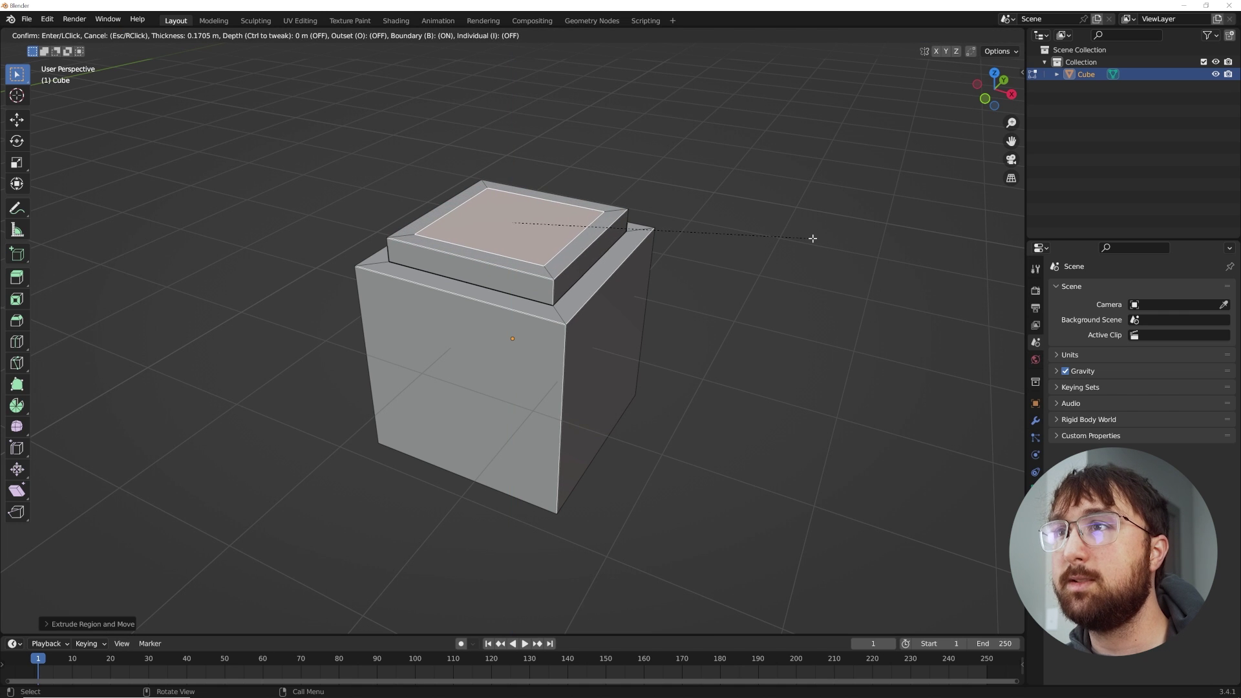
{"action": "left_click", "coordinate": [808, 236]}
{"action": "key", "text": "e"}
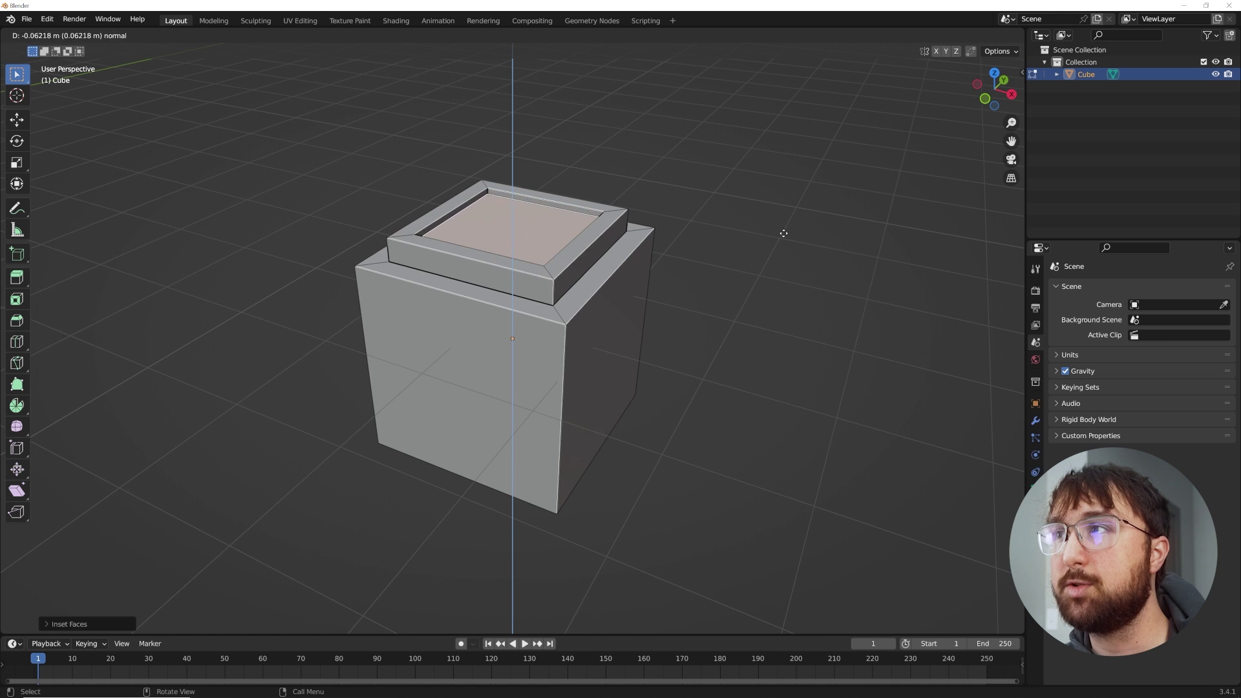
{"action": "left_click", "coordinate": [789, 246]}
Move the cube's bottom face far down with the Move tool to stretch it into a tall pillar
{"action": "middle_click_drag", "start_coordinate": [788, 246], "coordinate": [542, 418]}
{"action": "left_click", "coordinate": [542, 418]}
{"action": "scroll", "coordinate": [542, 418], "scroll_direction": "down", "scroll_amount": 1}
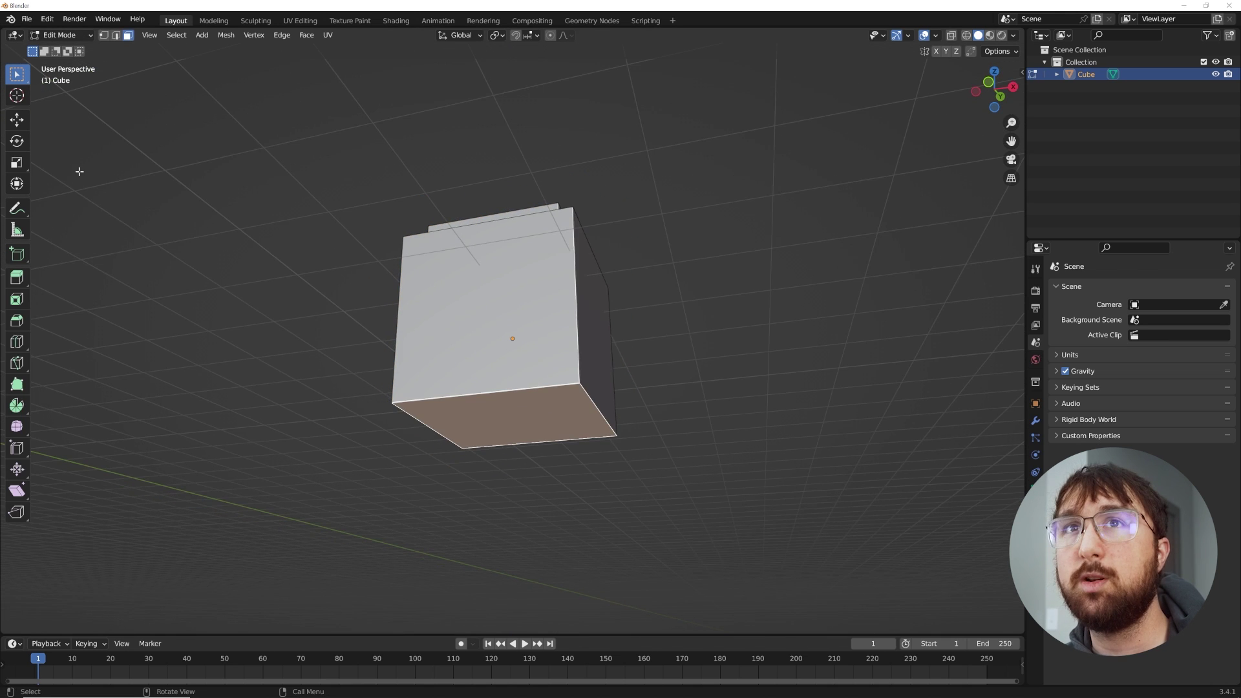
{"action": "left_click", "coordinate": [17, 119]}
{"action": "left_click_drag", "start_coordinate": [513, 375], "coordinate": [537, 595]}
Return to Object Mode and apply the pillar's object transform
{"action": "key", "text": "Tab"}
{"action": "middle_click_drag", "start_coordinate": [617, 397], "coordinate": [631, 327]}
{"action": "key", "text": "ctrl+a"}
{"action": "left_click", "coordinate": [636, 302]}
{"action": "scroll", "coordinate": [523, 307], "scroll_direction": "up", "scroll_amount": 5}
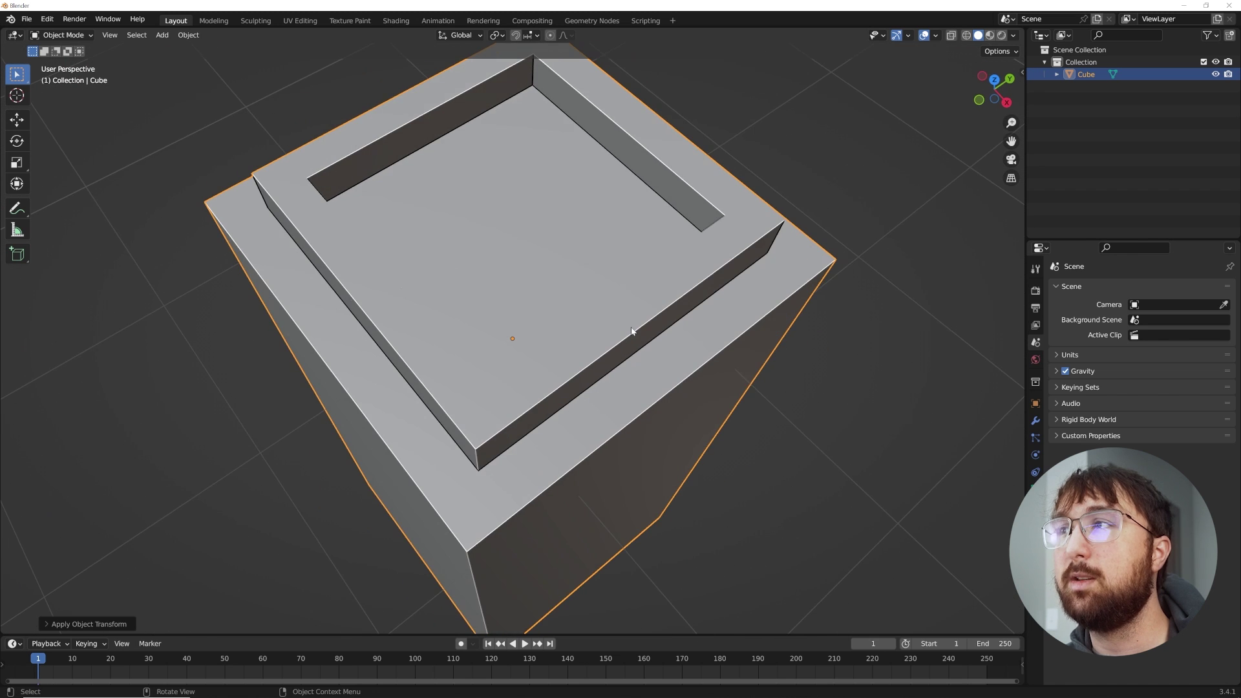
Add a Bevel modifier to the pillar with an amount of 0.013 m and 4 segments
{"action": "left_click", "coordinate": [1035, 420]}
{"action": "left_click", "coordinate": [1089, 289]}
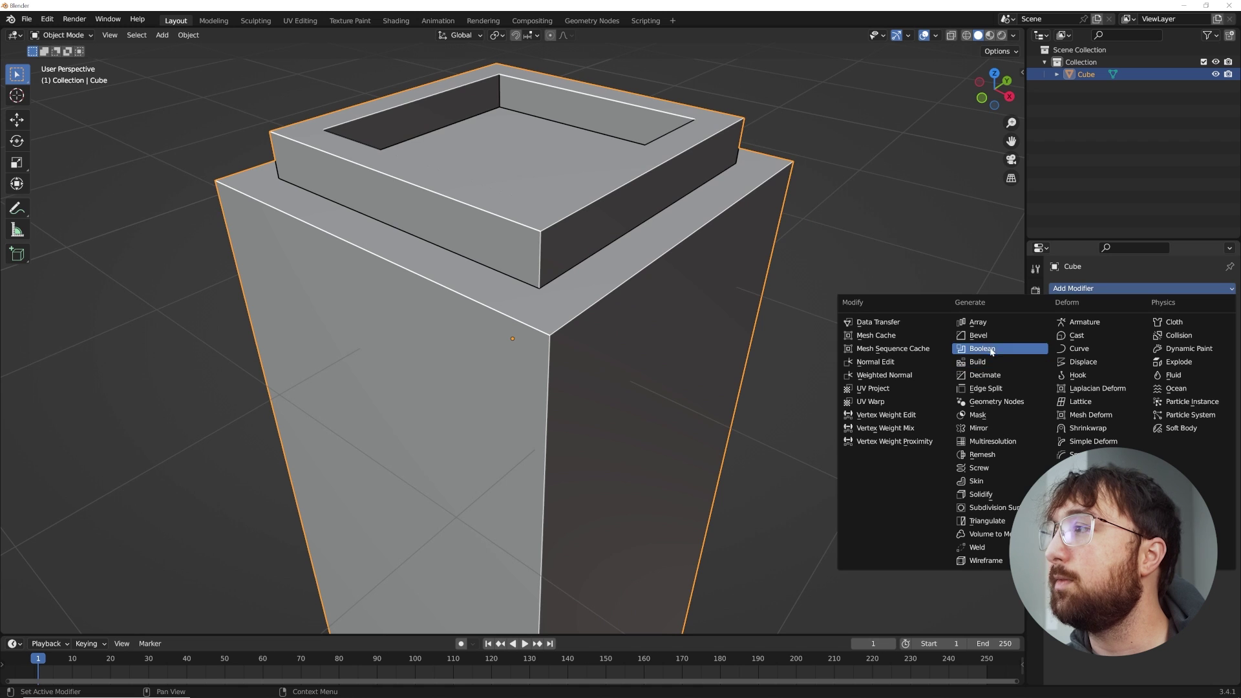
{"action": "left_click", "coordinate": [990, 338]}
{"action": "mouse_move", "coordinate": [1186, 356]}
{"action": "left_mouse_down"}
{"action": "mouse_move", "coordinate": [1143, 355]}
{"action": "mouse_move", "coordinate": [1176, 355]}
{"action": "left_mouse_up"}
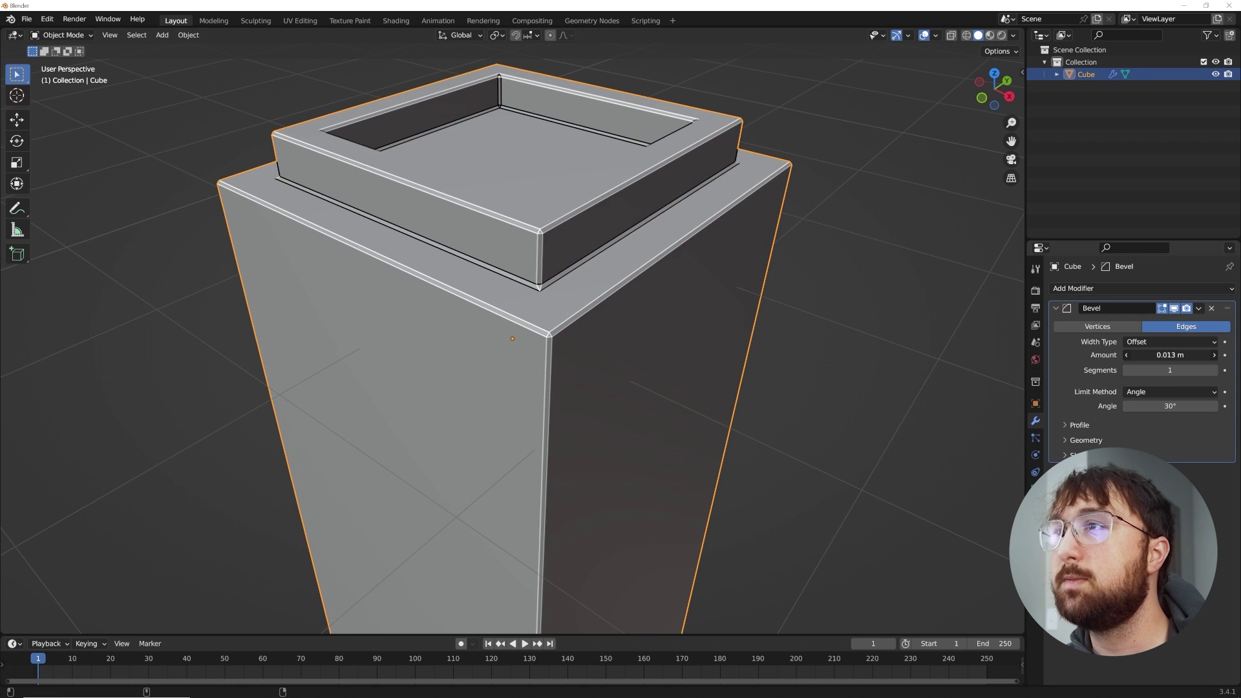
{"action": "left_click", "coordinate": [1216, 372]}
{"action": "left_click", "coordinate": [1216, 372]}
{"action": "left_click", "coordinate": [1217, 371]}
Shade the pillar smooth and set its bevel amount to 0.009 m
{"action": "right_click", "coordinate": [734, 248]}
{"action": "left_click", "coordinate": [734, 248]}
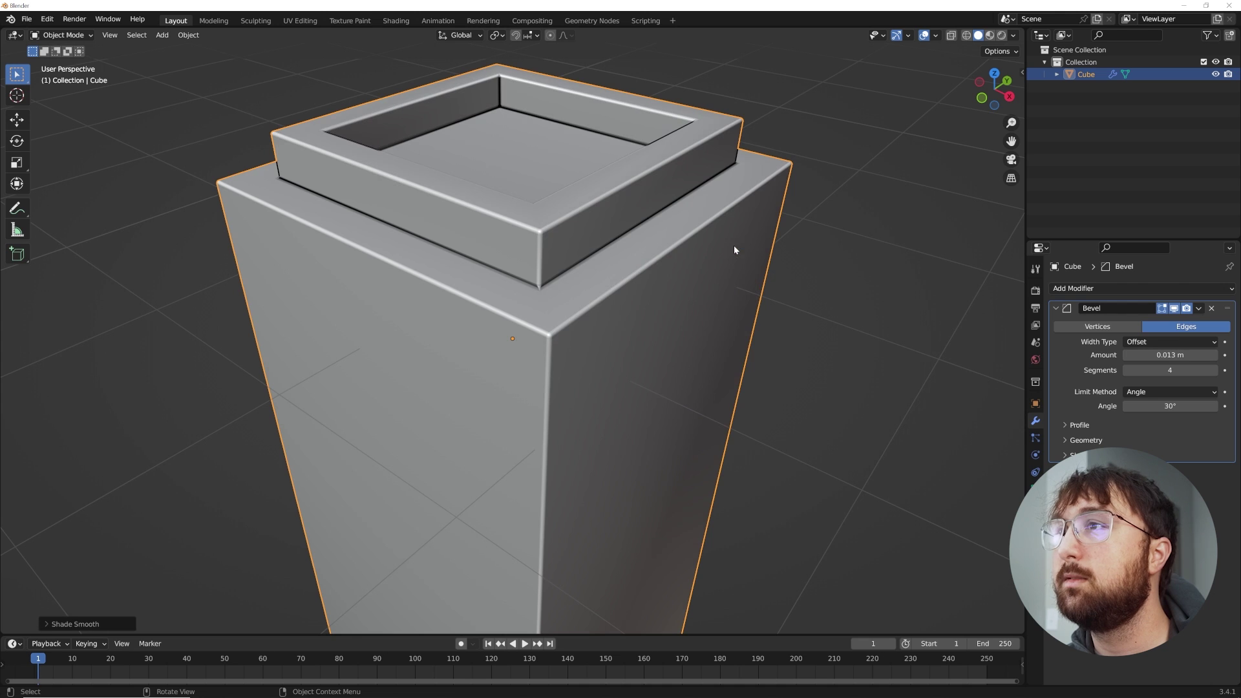
{"action": "left_click_drag", "start_coordinate": [1148, 355], "coordinate": [1157, 354]}
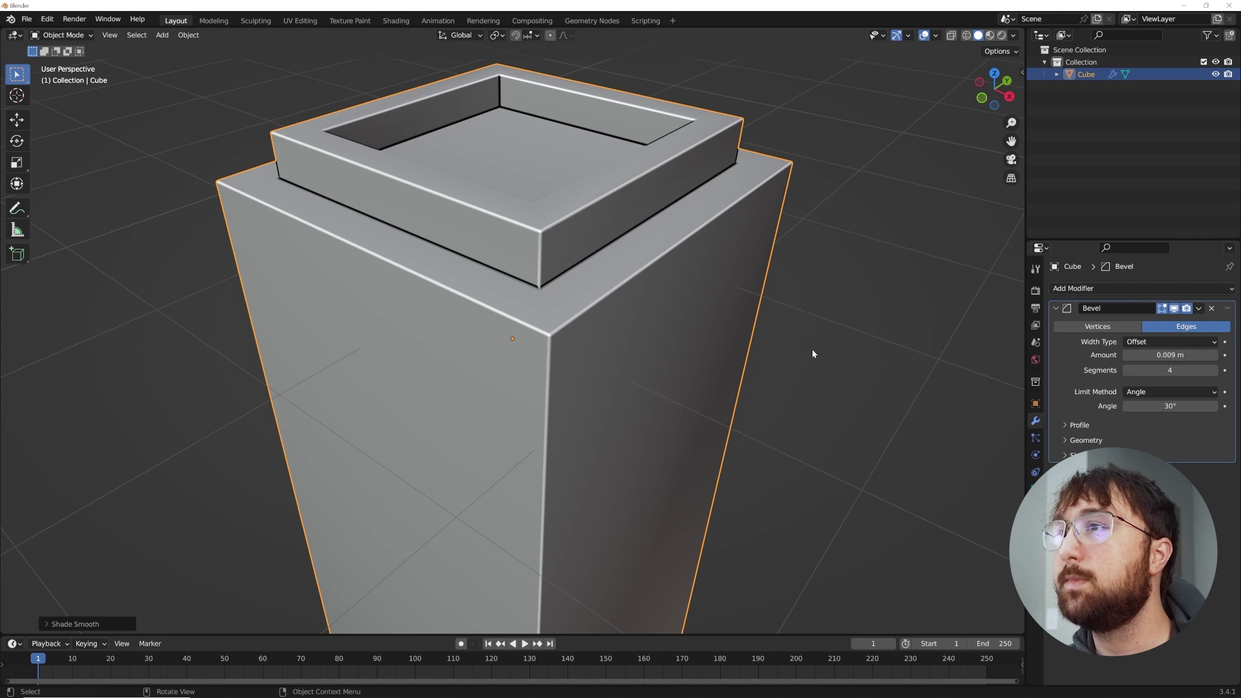
Add a mesh plane at the world origin and frame it in the viewport
{"action": "key", "text": "shift+a"}
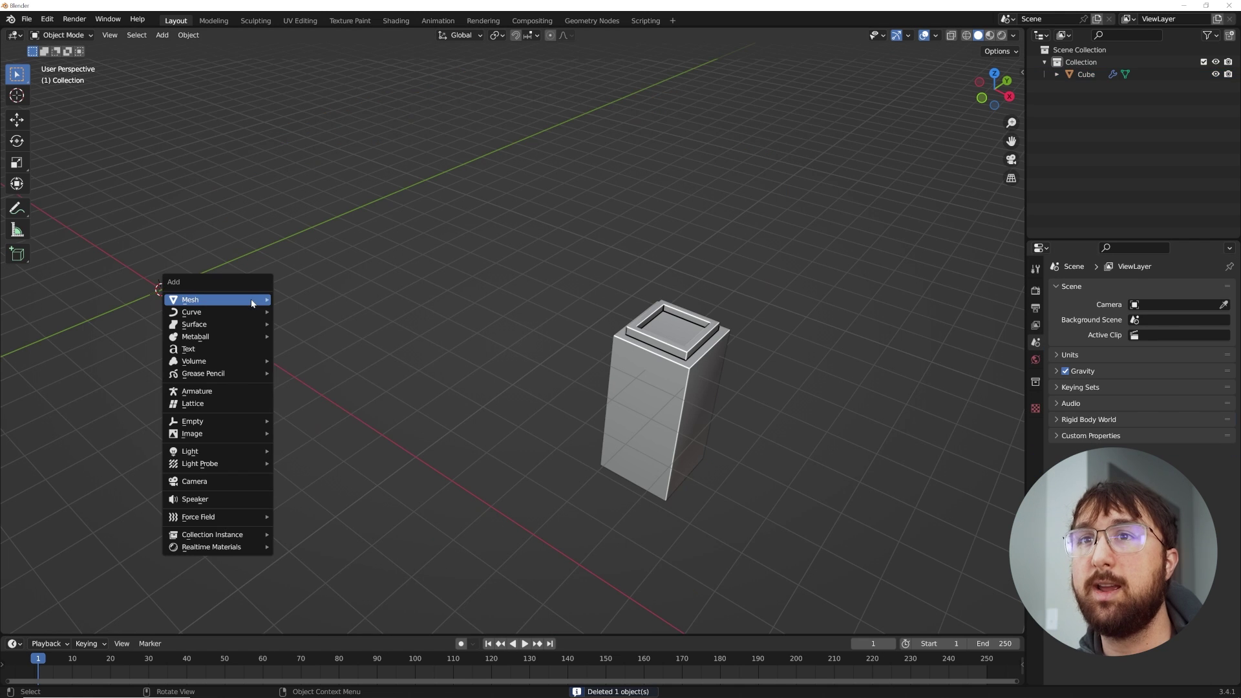
{"action": "mouse_move", "coordinate": [213, 296]}
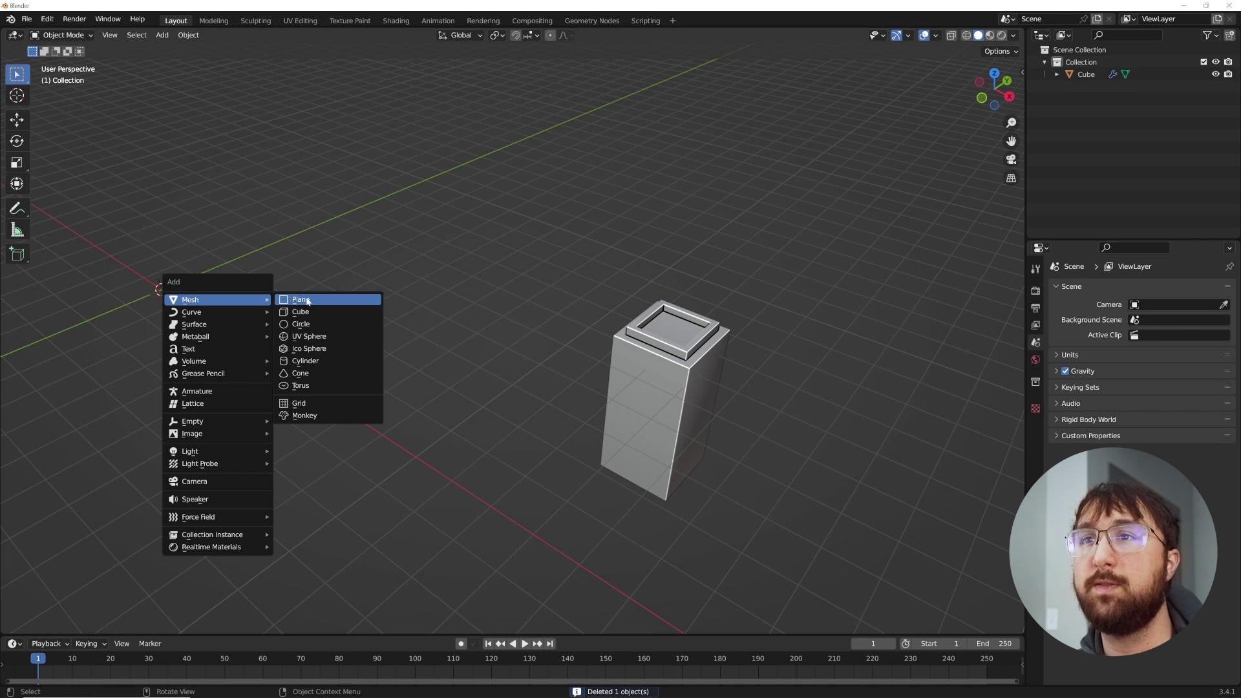
{"action": "left_click", "coordinate": [303, 296]}
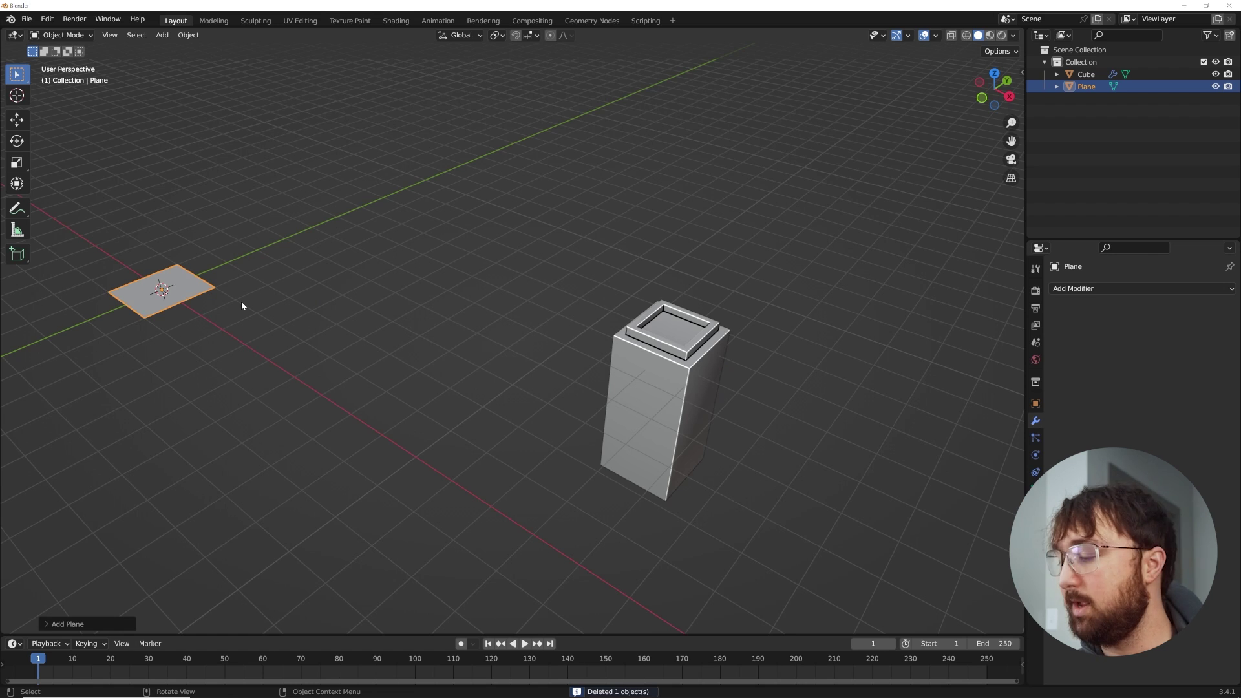
{"action": "key", "text": "KP_Decimal"}
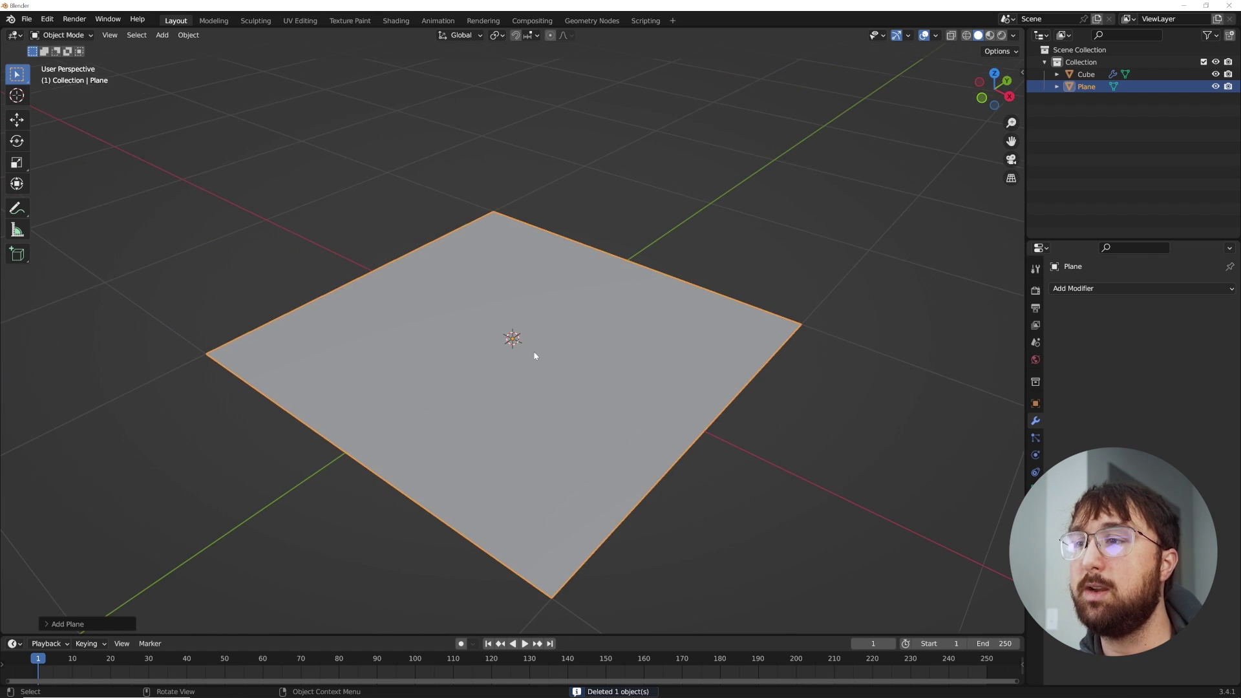
{"action": "scroll", "coordinate": [471, 372], "scroll_direction": "down", "scroll_amount": 6}
{"action": "middle_click_drag", "start_coordinate": [471, 372], "coordinate": [564, 371]}
{"action": "middle_click_drag", "start_coordinate": [355, 278], "coordinate": [531, 343]}
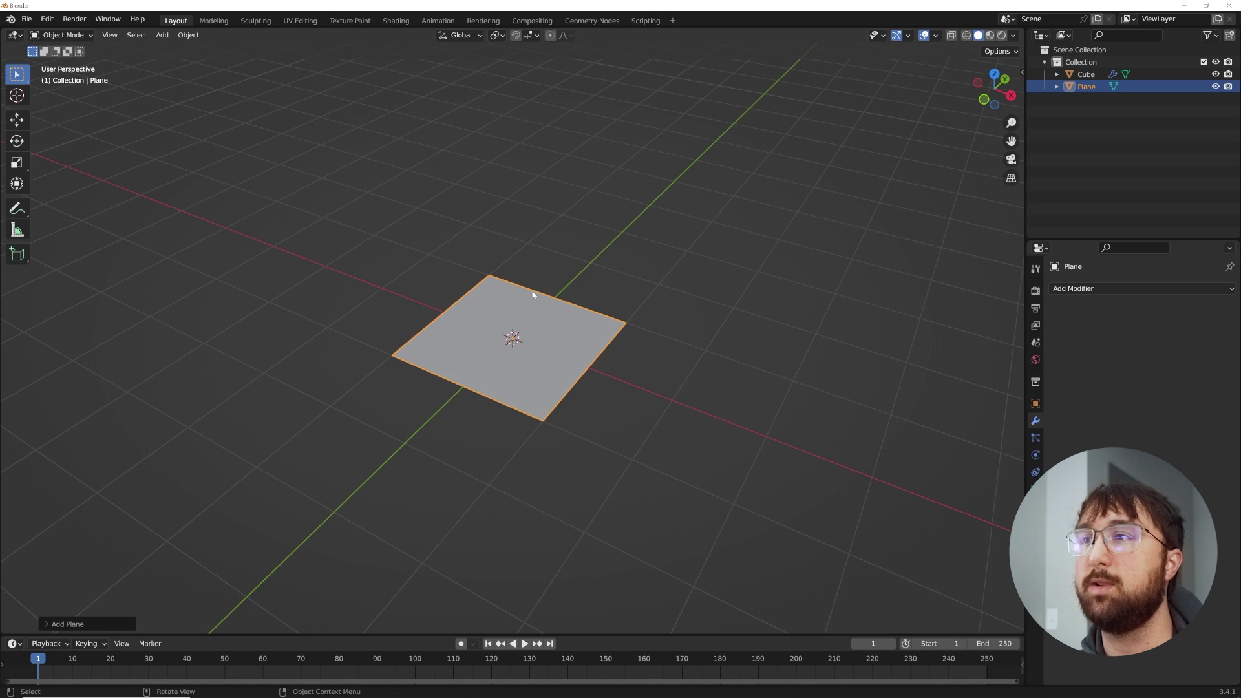
Set up the Geometry Nodes workspace without the spreadsheet, create a new node tree for the plane and enlarge the node editor
{"action": "left_click", "coordinate": [592, 21]}
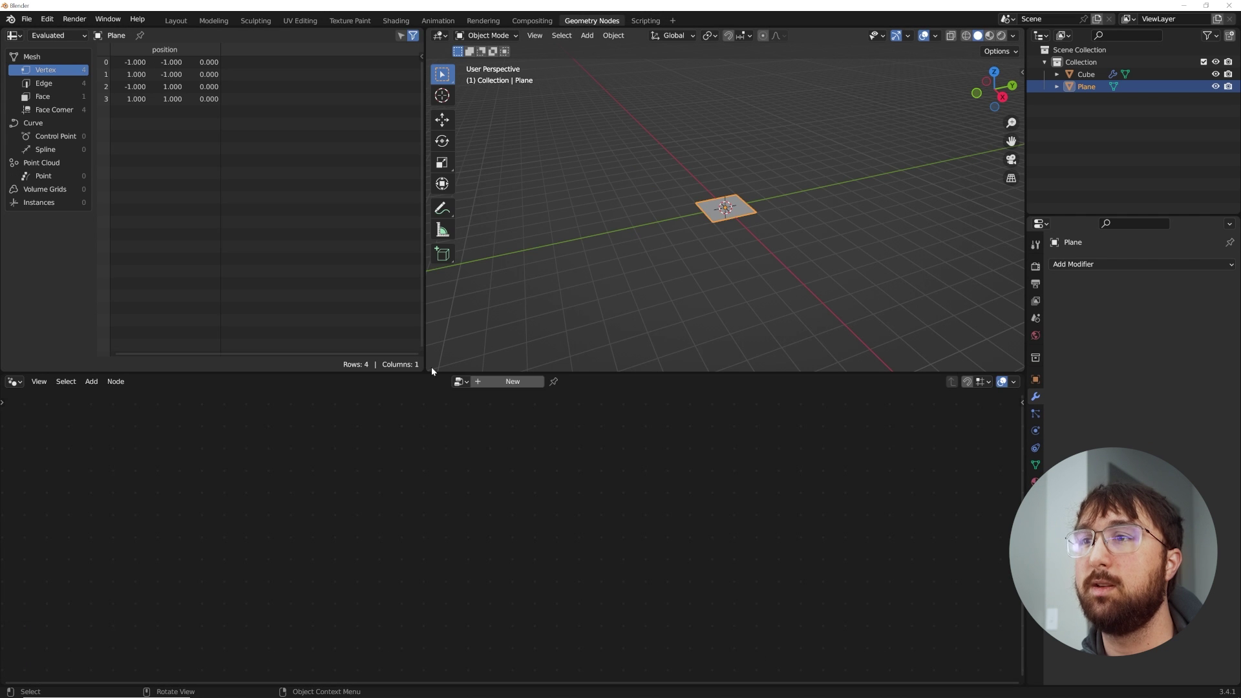
{"action": "left_click_drag", "start_coordinate": [427, 369], "coordinate": [349, 365]}
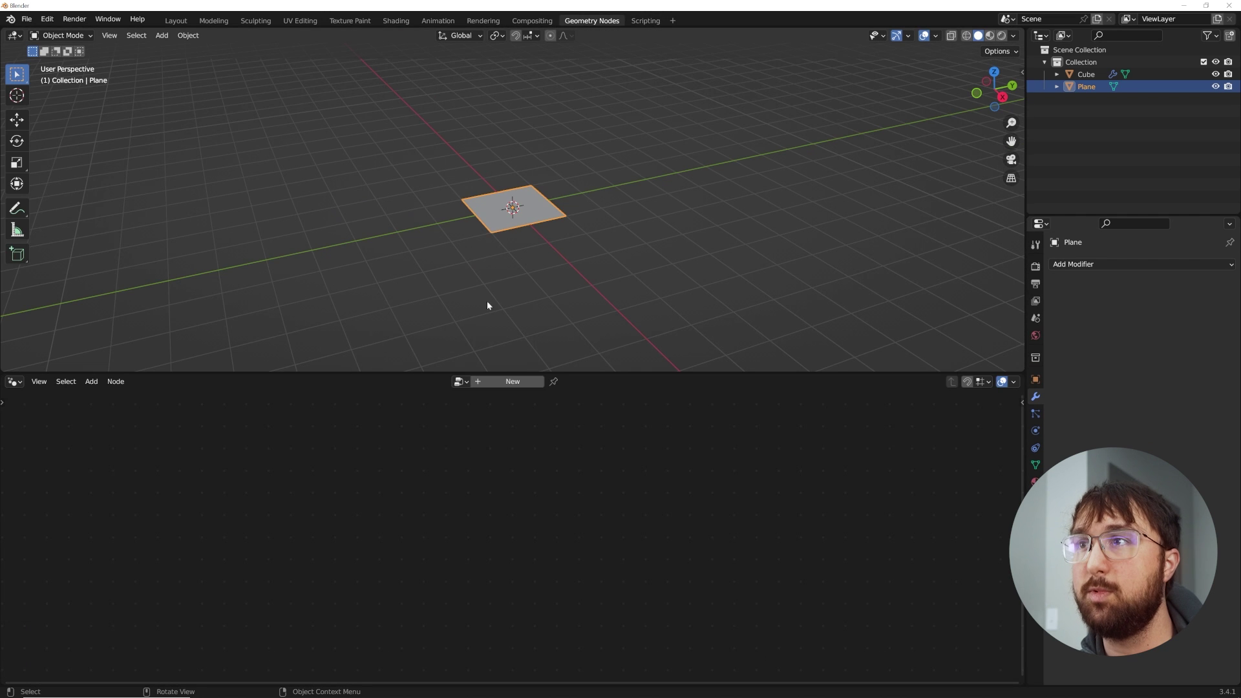
{"action": "left_click", "coordinate": [510, 381]}
{"action": "left_click_drag", "start_coordinate": [581, 373], "coordinate": [580, 316]}
Replace the Group Input node with a Grid node and connect its Mesh to the Group Output's Geometry
{"action": "left_click", "coordinate": [251, 518]}
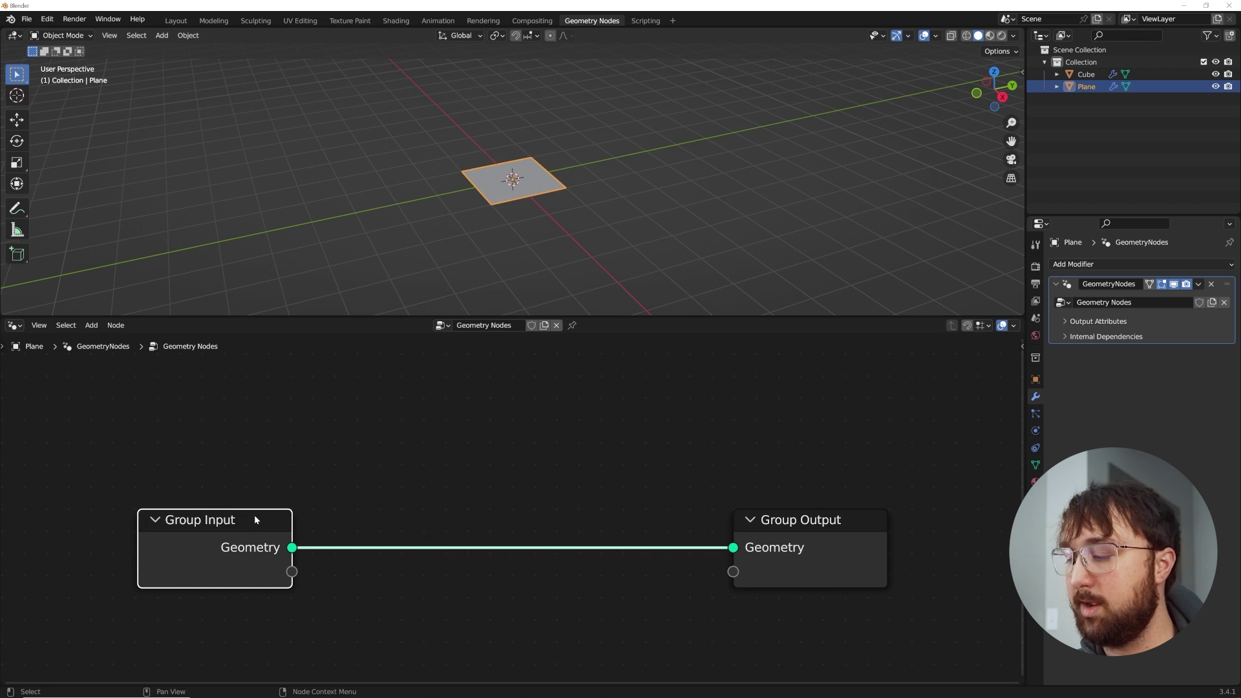
{"action": "key", "text": "x"}
{"action": "key", "text": "shift+a"}
{"action": "left_click", "coordinate": [219, 386]}
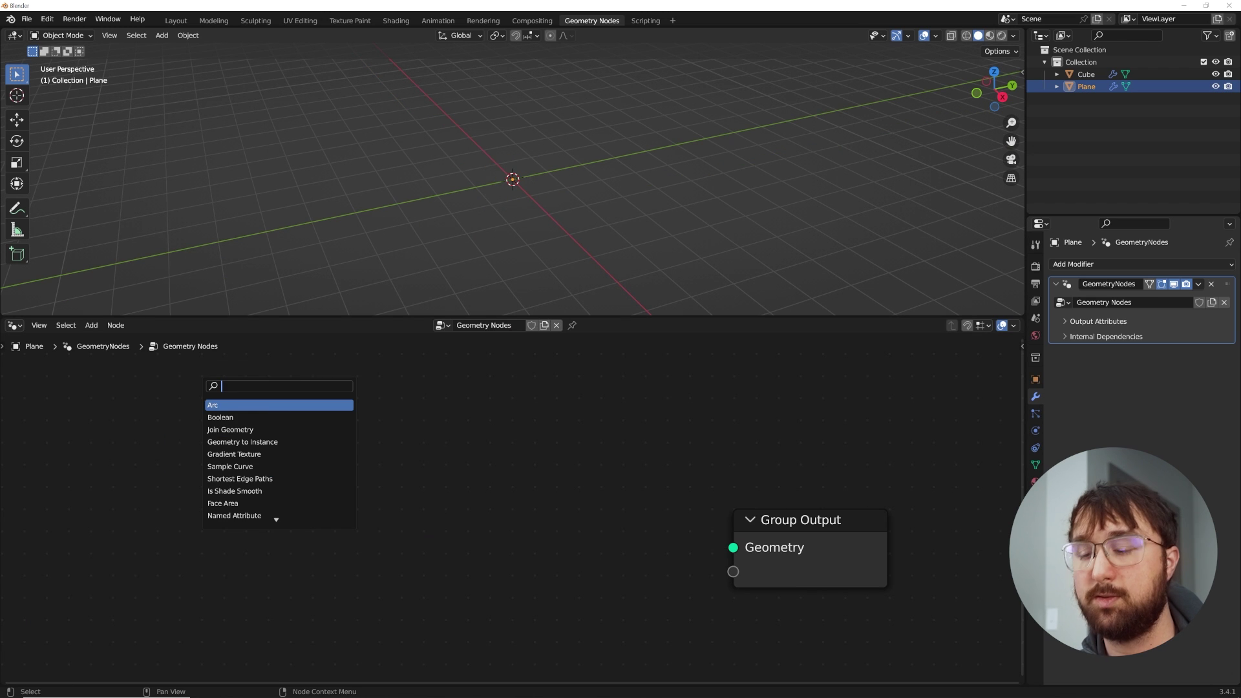
{"action": "type", "text": "gr"}
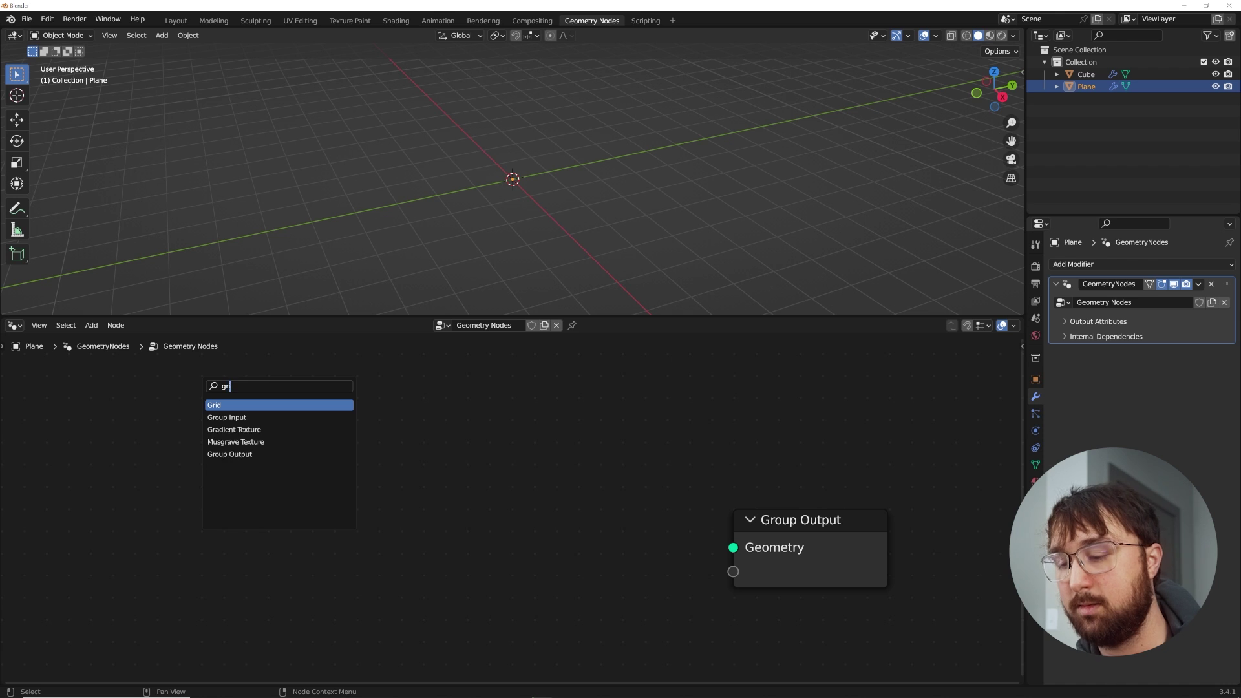
{"action": "type", "text": "id"}
{"action": "key", "text": "Return"}
{"action": "left_click", "coordinate": [367, 480]}
{"action": "left_click_drag", "start_coordinate": [368, 480], "coordinate": [729, 551]}
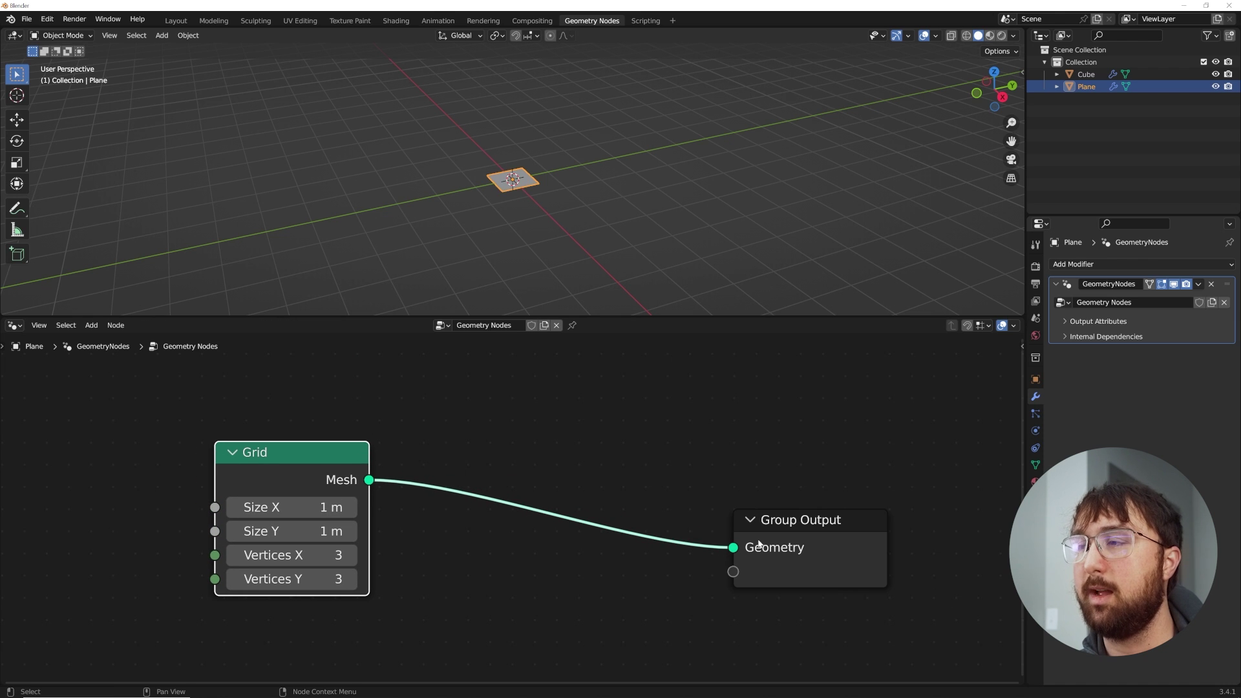
Set the Grid node's Size X and Size Y to 10 m
{"action": "left_click_drag", "start_coordinate": [262, 507], "coordinate": [261, 531]}
{"action": "type", "text": "10"}
{"action": "key", "text": "Return"}
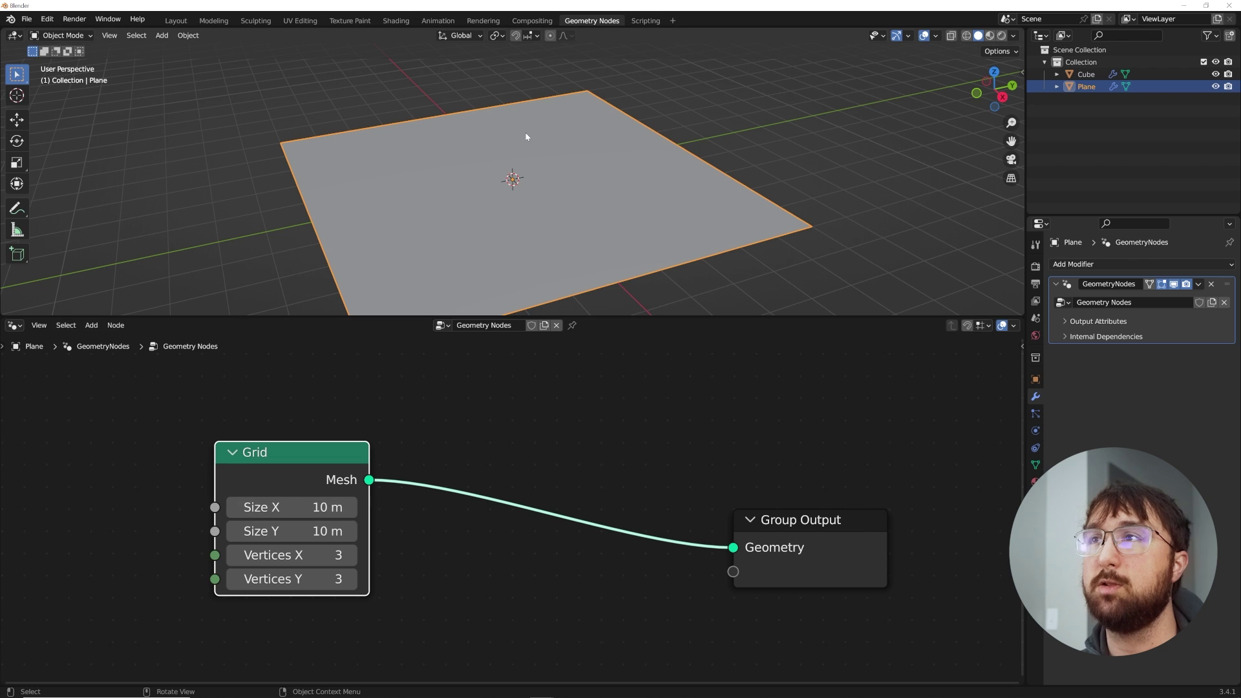
Set the Grid node's Vertices X to 13 and Vertices Y to 10
{"action": "left_click", "coordinate": [304, 555]}
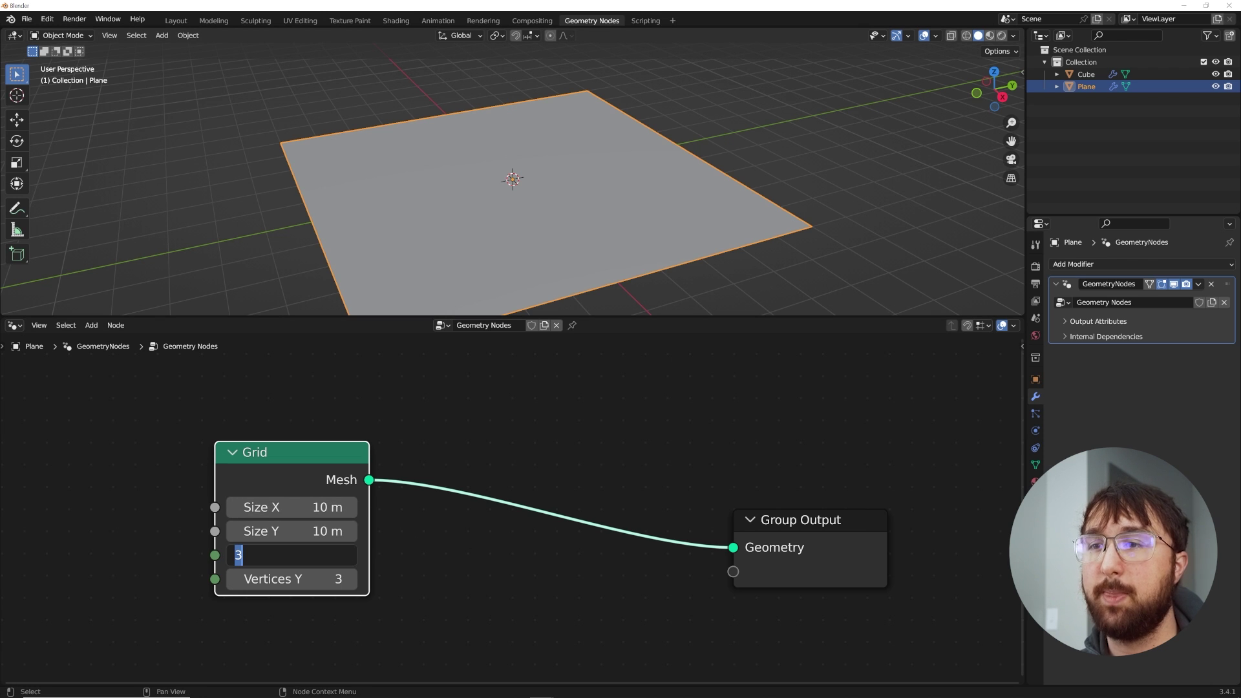
{"action": "type", "text": "13"}
{"action": "key", "text": "Return"}
{"action": "left_click", "coordinate": [278, 579]}
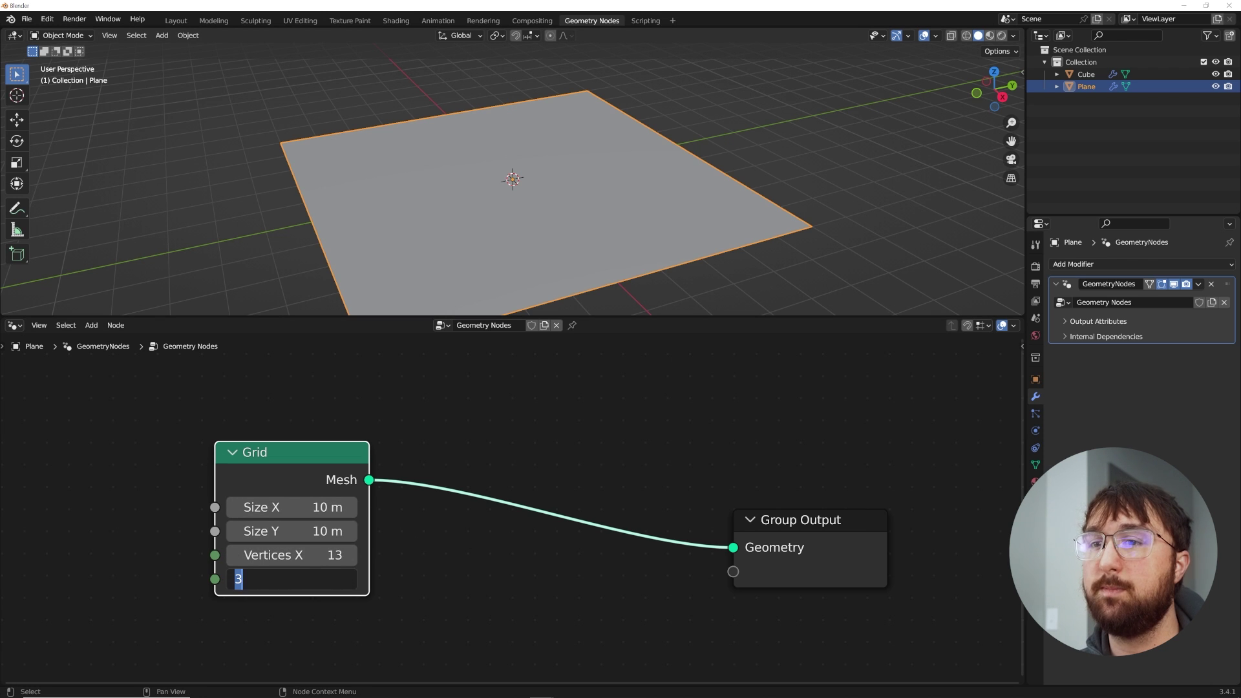
{"action": "type", "text": "10"}
{"action": "key", "text": "Return"}
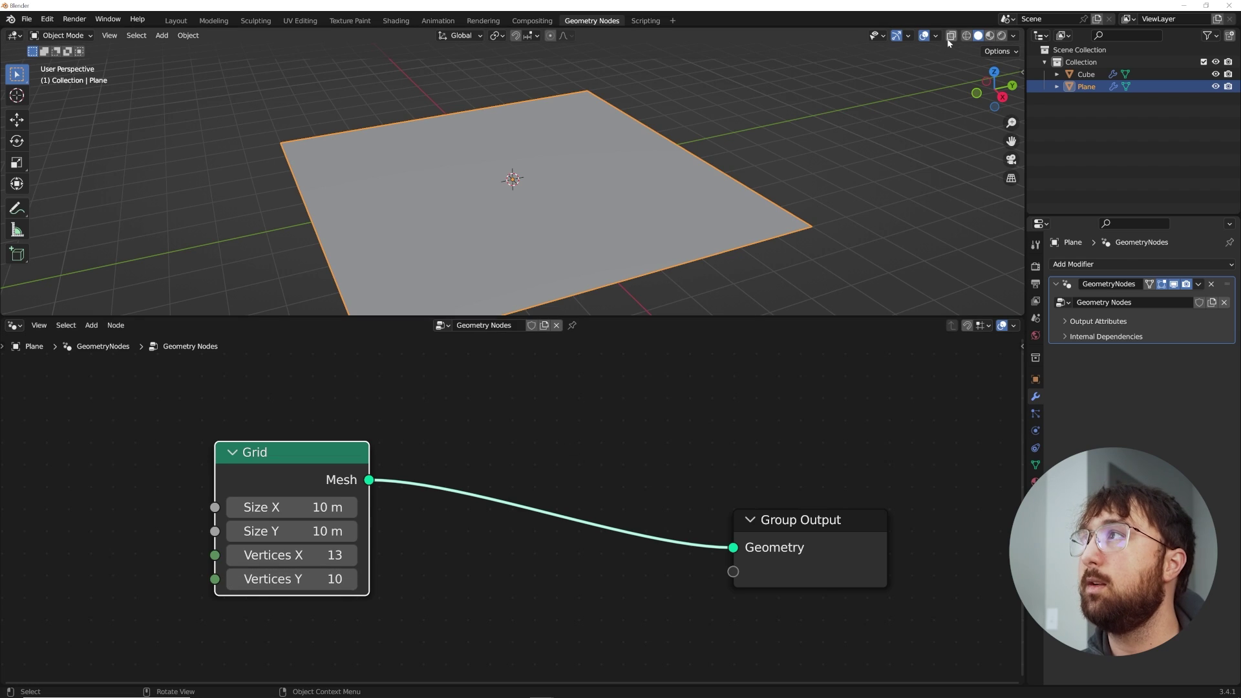
Inspect the plane's grid divisions in wireframe shading, then return the viewport to solid shading
{"action": "left_click", "coordinate": [966, 36]}
{"action": "mouse_move", "coordinate": [743, 129]}
{"action": "middle_mouse_down"}
{"action": "mouse_move", "coordinate": [677, 188]}
{"action": "mouse_move", "coordinate": [657, 226]}
{"action": "mouse_move", "coordinate": [582, 212]}
{"action": "mouse_move", "coordinate": [692, 184]}
{"action": "mouse_move", "coordinate": [615, 194]}
{"action": "mouse_move", "coordinate": [579, 184]}
{"action": "middle_mouse_up"}
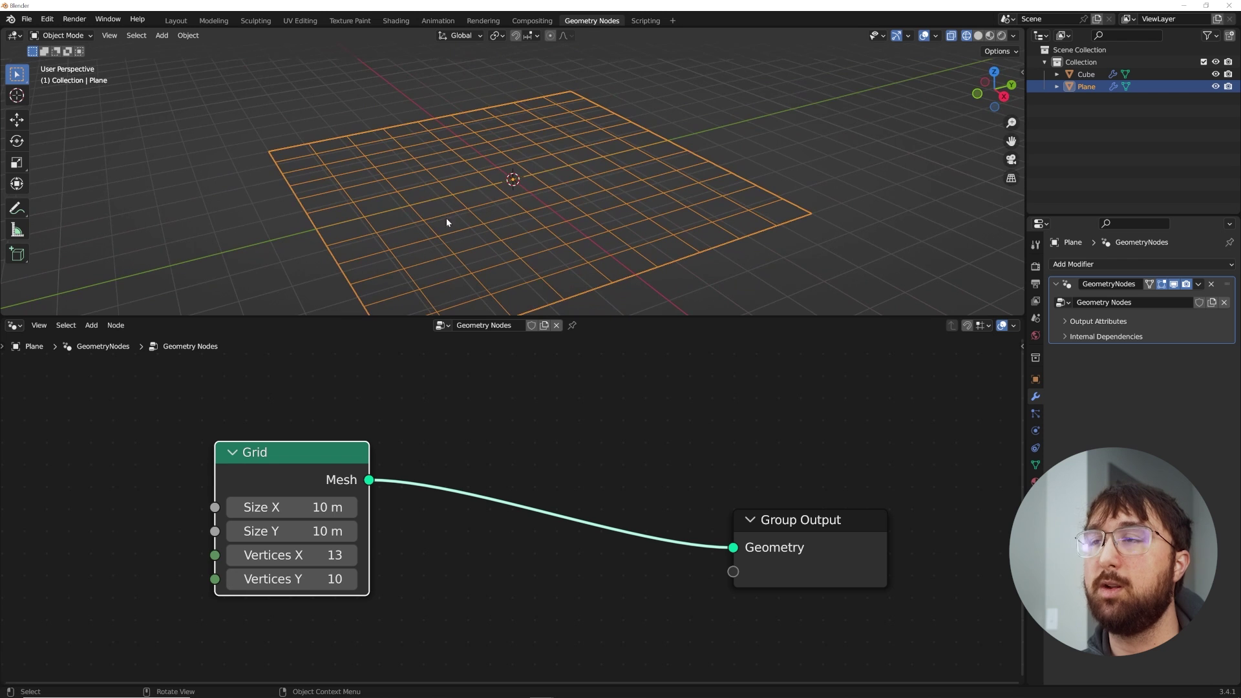
{"action": "left_click", "coordinate": [977, 36]}
Insert an Instance on Points node between the Grid node and the Group Output
{"action": "scroll", "coordinate": [400, 505], "scroll_direction": "down", "scroll_amount": 2}
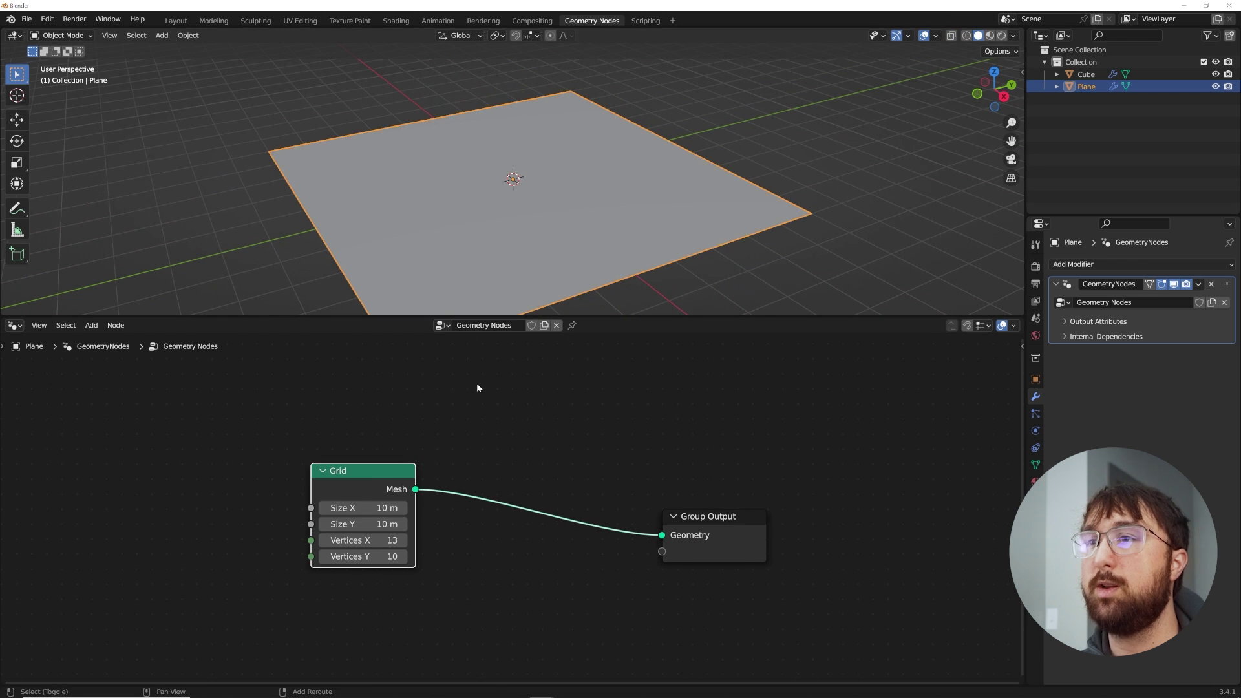
{"action": "key", "text": "shift+a"}
{"action": "left_click", "coordinate": [459, 384]}
{"action": "type", "text": "inst"}
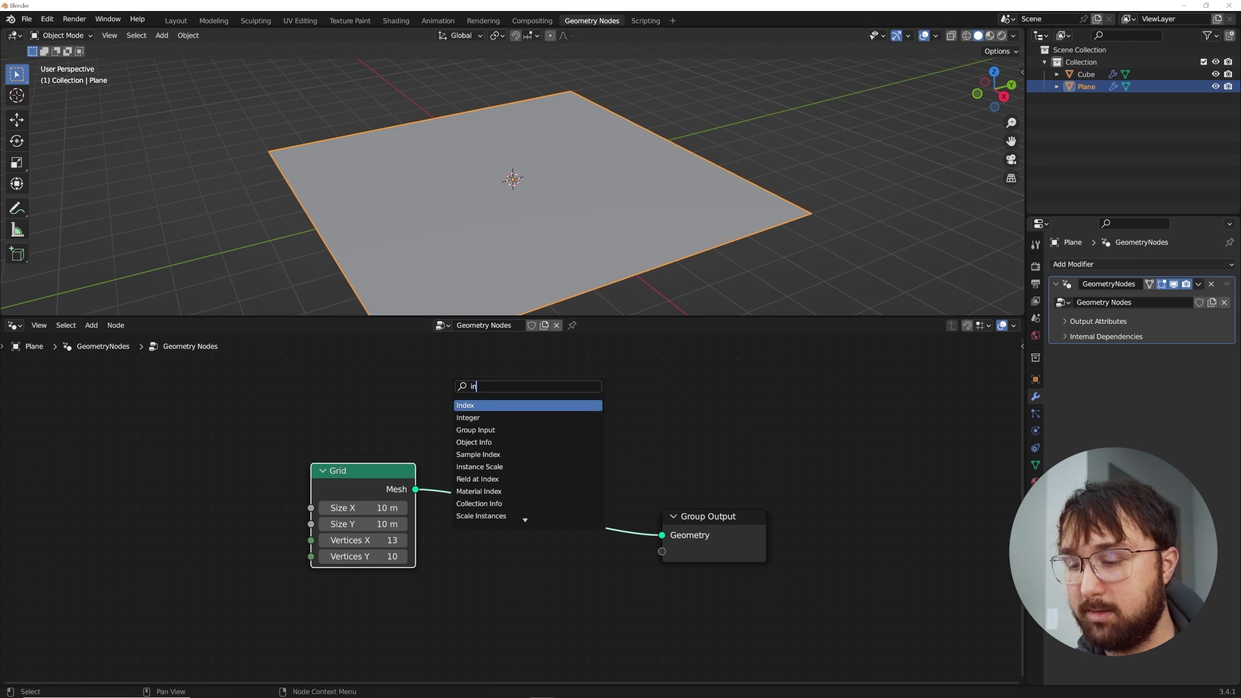
{"action": "key", "text": "Down"}
{"action": "key", "text": "Down"}
{"action": "key", "text": "Down"}
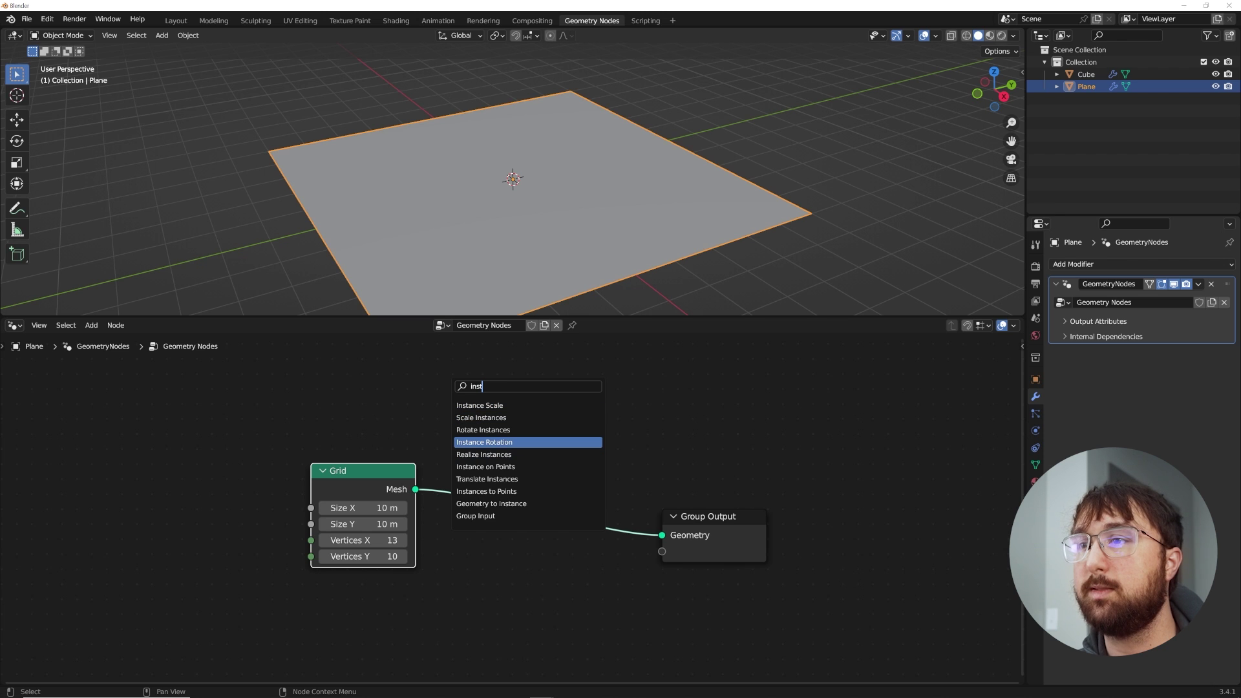
{"action": "key", "text": "Down"}
{"action": "key", "text": "Down"}
{"action": "key", "text": "Return"}
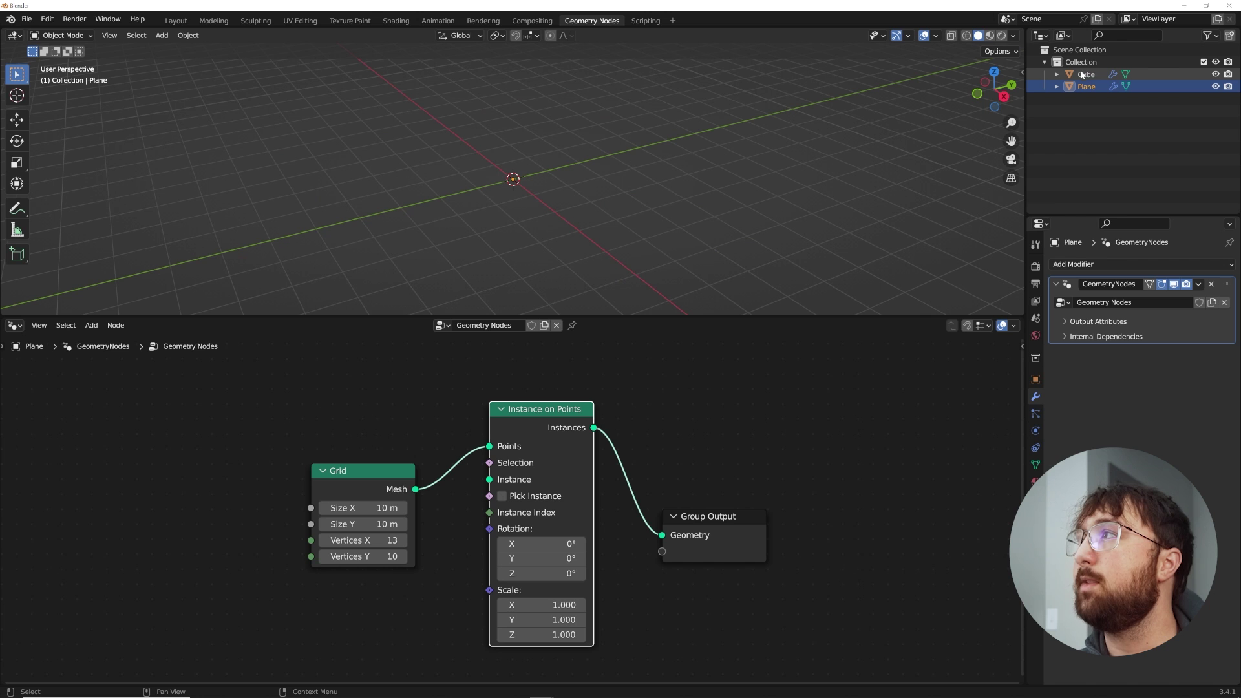
Bring the Cube into the node tree as an Object Info node and connect its Geometry to the Instance input of Instance on Points
{"action": "left_click_drag", "start_coordinate": [1090, 77], "coordinate": [253, 541]}
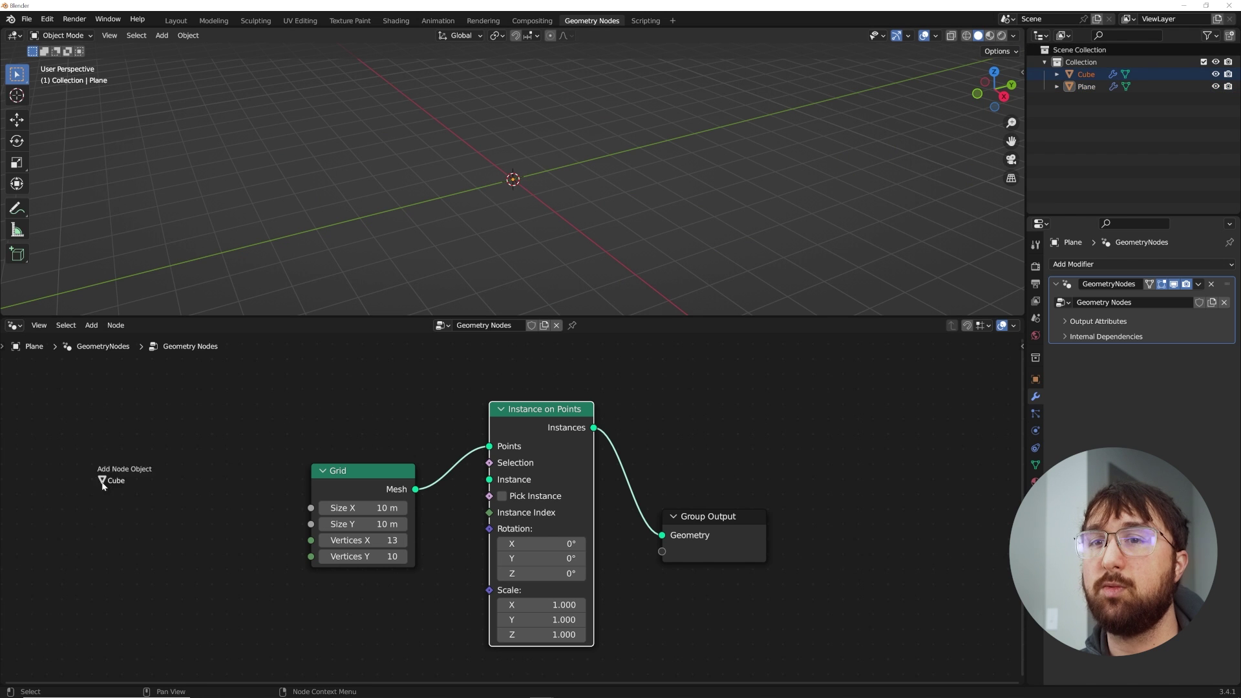
{"action": "left_click_drag", "start_coordinate": [102, 485], "coordinate": [104, 486]}
{"action": "left_click_drag", "start_coordinate": [184, 551], "coordinate": [489, 481]}
Set the Instance on Points scale to 0.380 on X, Y and Z so gaps separate the pillars
{"action": "middle_click_drag", "start_coordinate": [608, 231], "coordinate": [604, 195]}
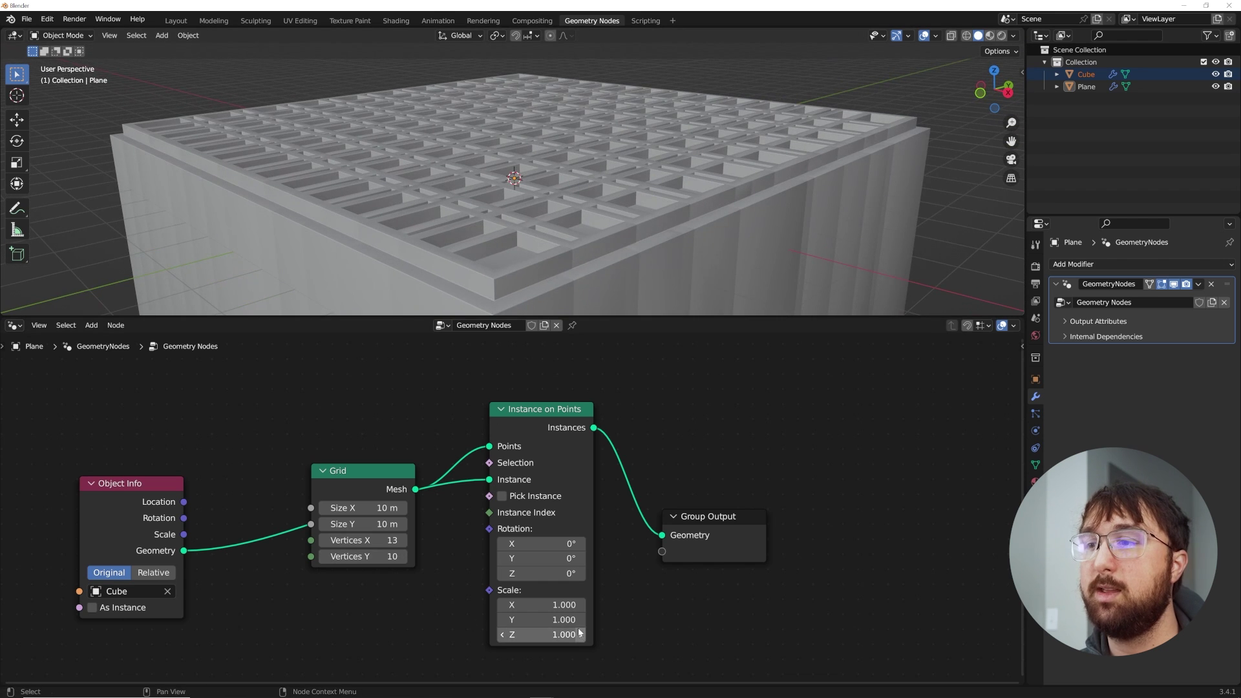
{"action": "mouse_move", "coordinate": [554, 605]}
{"action": "left_mouse_down"}
{"action": "mouse_move", "coordinate": [554, 635]}
{"action": "mouse_move", "coordinate": [517, 635]}
{"action": "mouse_move", "coordinate": [561, 584]}
{"action": "left_mouse_up"}
{"action": "middle_click_drag", "start_coordinate": [582, 259], "coordinate": [608, 267]}
{"action": "scroll", "coordinate": [607, 268], "scroll_direction": "up", "scroll_amount": 5}
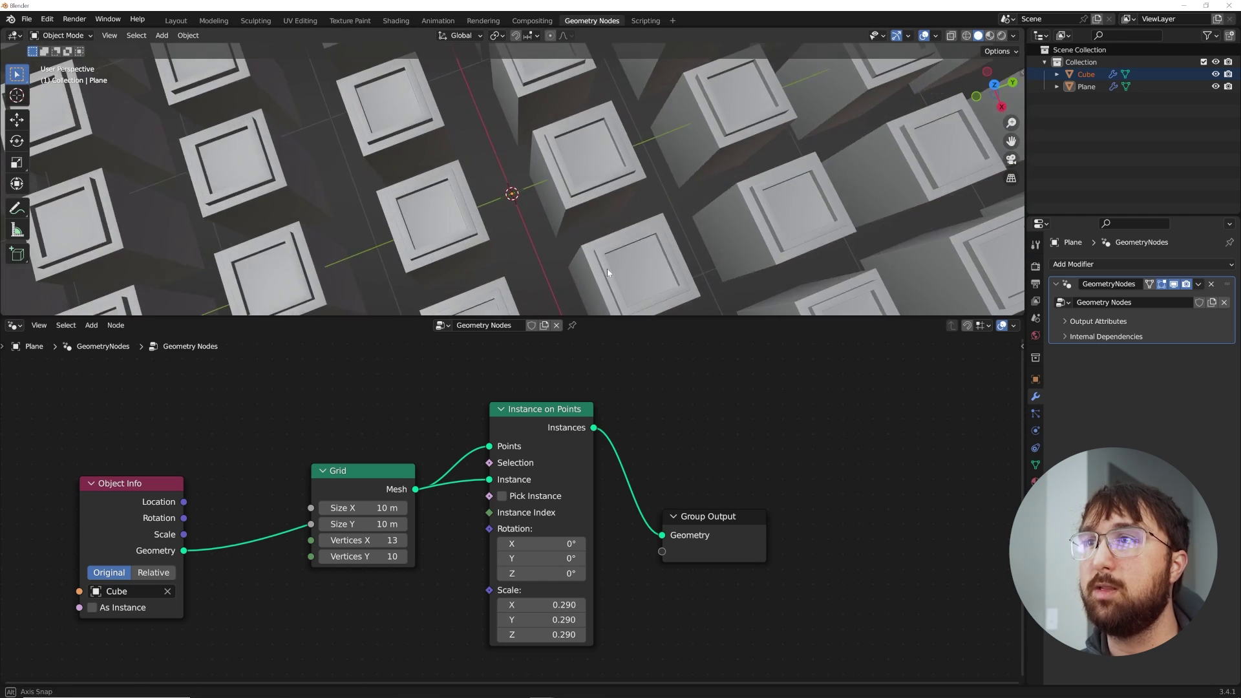
{"action": "left_click_drag", "start_coordinate": [561, 606], "coordinate": [598, 634], "text": "shift"}
{"action": "middle_click_drag", "start_coordinate": [582, 228], "coordinate": [638, 165]}
{"action": "scroll", "coordinate": [640, 174], "scroll_direction": "down", "scroll_amount": 6}
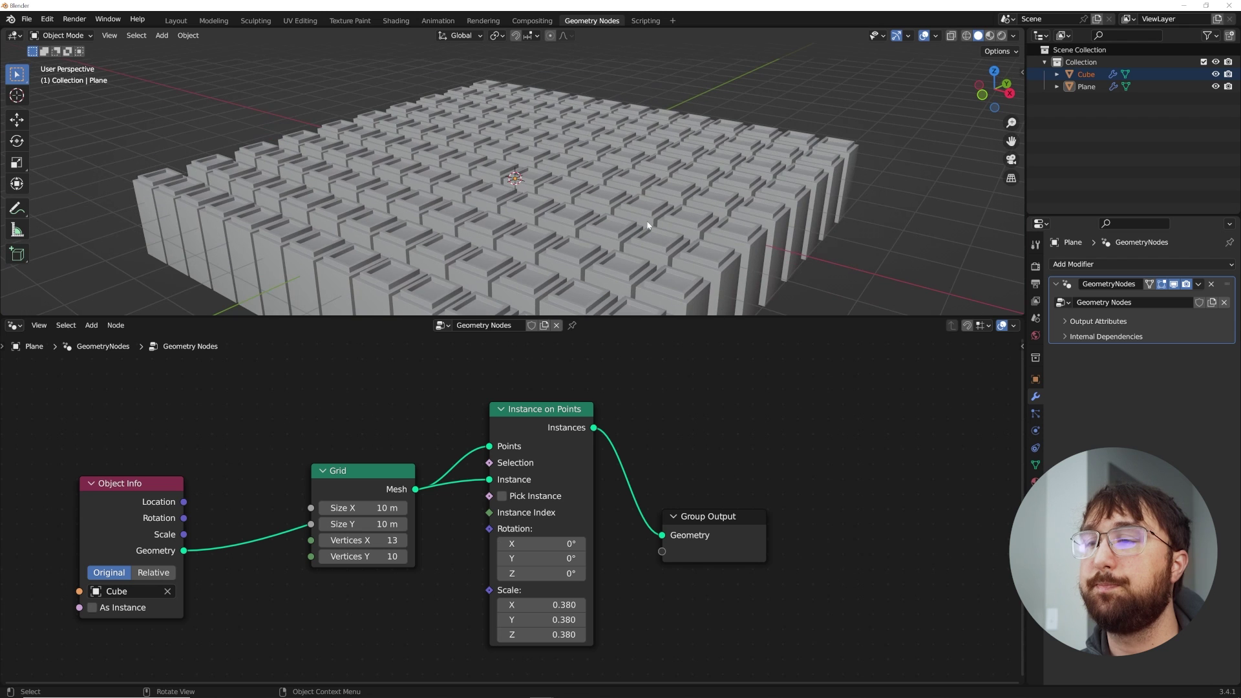
Spread out the node layout, with Grid above Object Info and more room before Instance on Points and Group Output
{"action": "left_click_drag", "start_coordinate": [369, 479], "coordinate": [258, 382]}
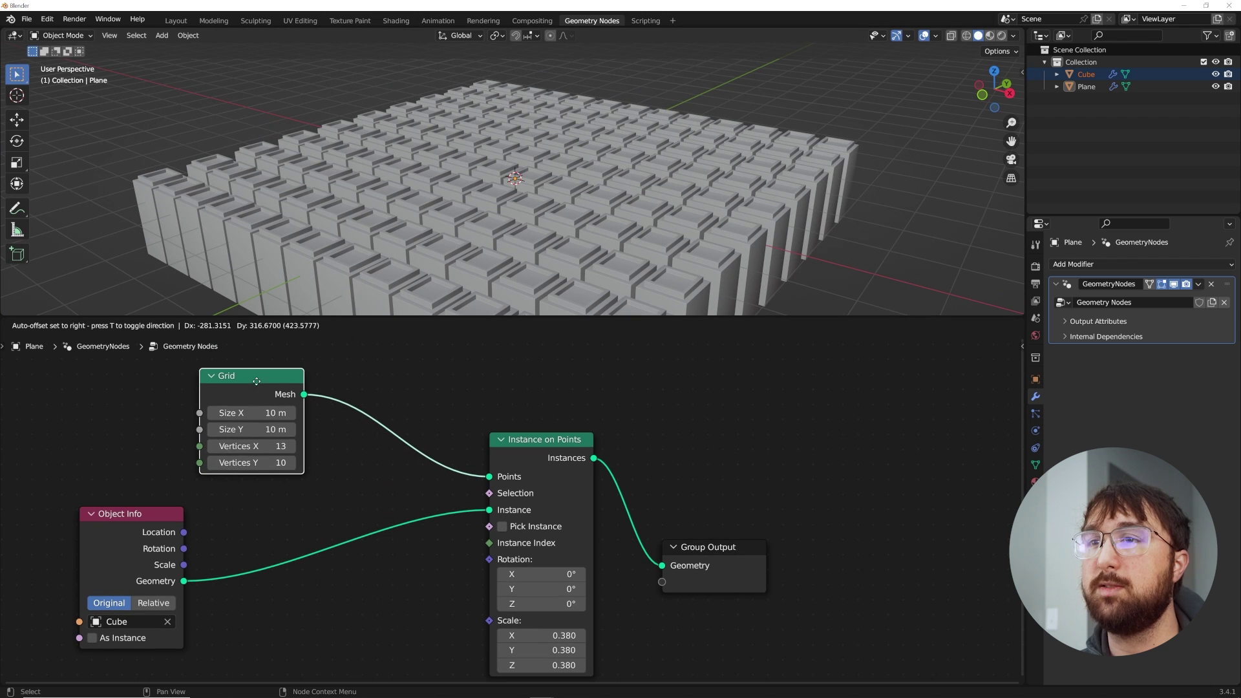
{"action": "scroll", "coordinate": [676, 502], "scroll_direction": "down", "scroll_amount": 2}
{"action": "left_click_drag", "start_coordinate": [680, 544], "coordinate": [875, 517]}
{"action": "left_click_drag", "start_coordinate": [560, 452], "coordinate": [688, 455]}
{"action": "left_click_drag", "start_coordinate": [226, 558], "coordinate": [370, 641]}
{"action": "middle_click_drag", "start_coordinate": [641, 167], "coordinate": [646, 218]}
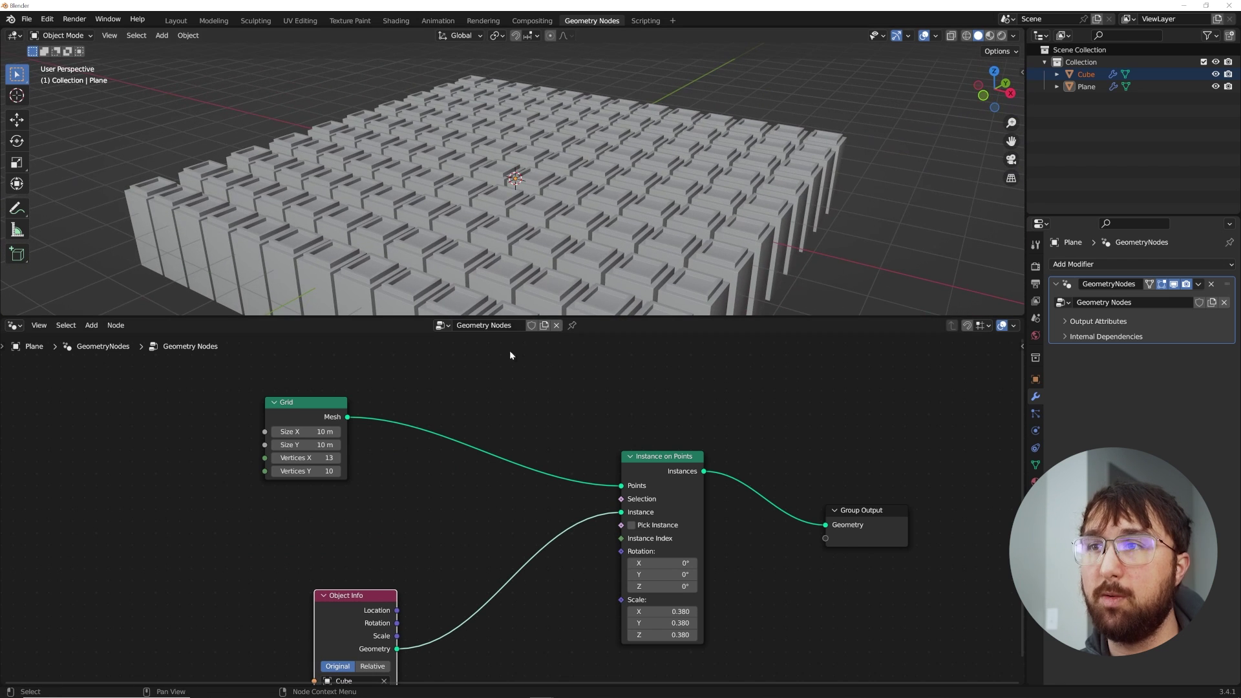
Insert a Set Position node between the Grid node and Instance on Points
{"action": "scroll", "coordinate": [513, 351], "scroll_direction": "up", "scroll_amount": 1}
{"action": "key", "text": "shift+a"}
{"action": "left_click", "coordinate": [444, 369]}
{"action": "type", "text": "set p"}
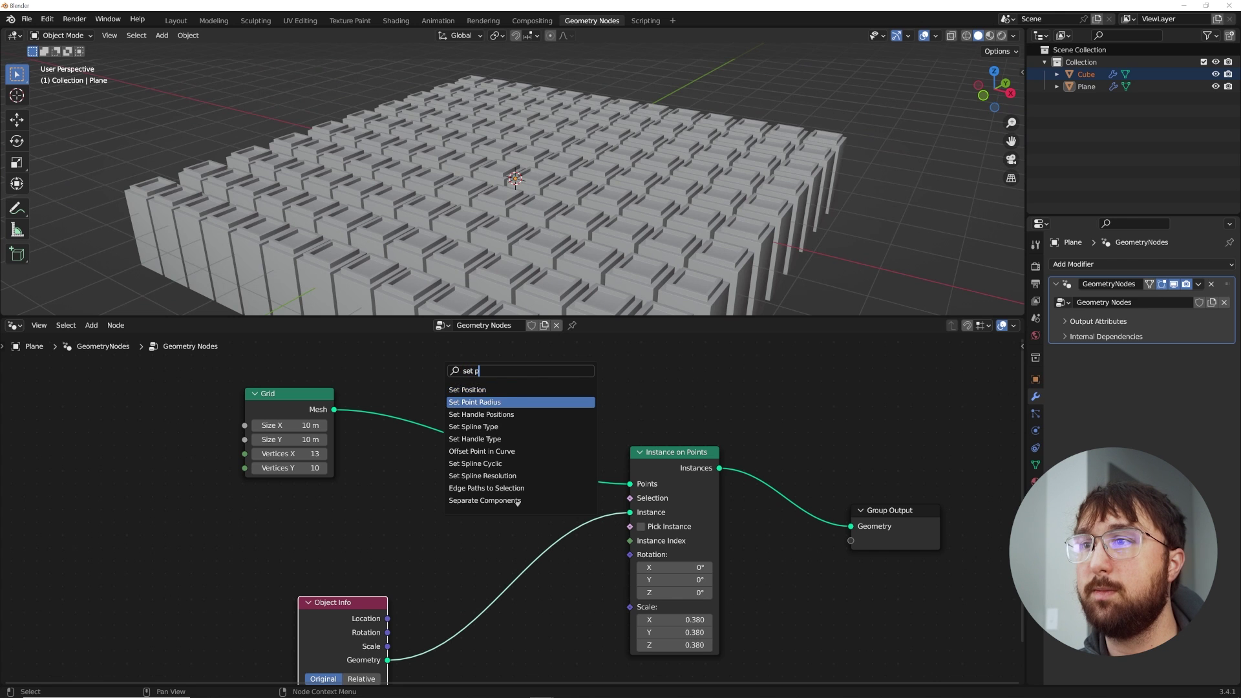
{"action": "key", "text": "Return"}
{"action": "left_click", "coordinate": [483, 388]}
{"action": "left_click_drag", "start_coordinate": [313, 409], "coordinate": [262, 388]}
{"action": "middle_click_drag", "start_coordinate": [415, 401], "coordinate": [508, 442]}
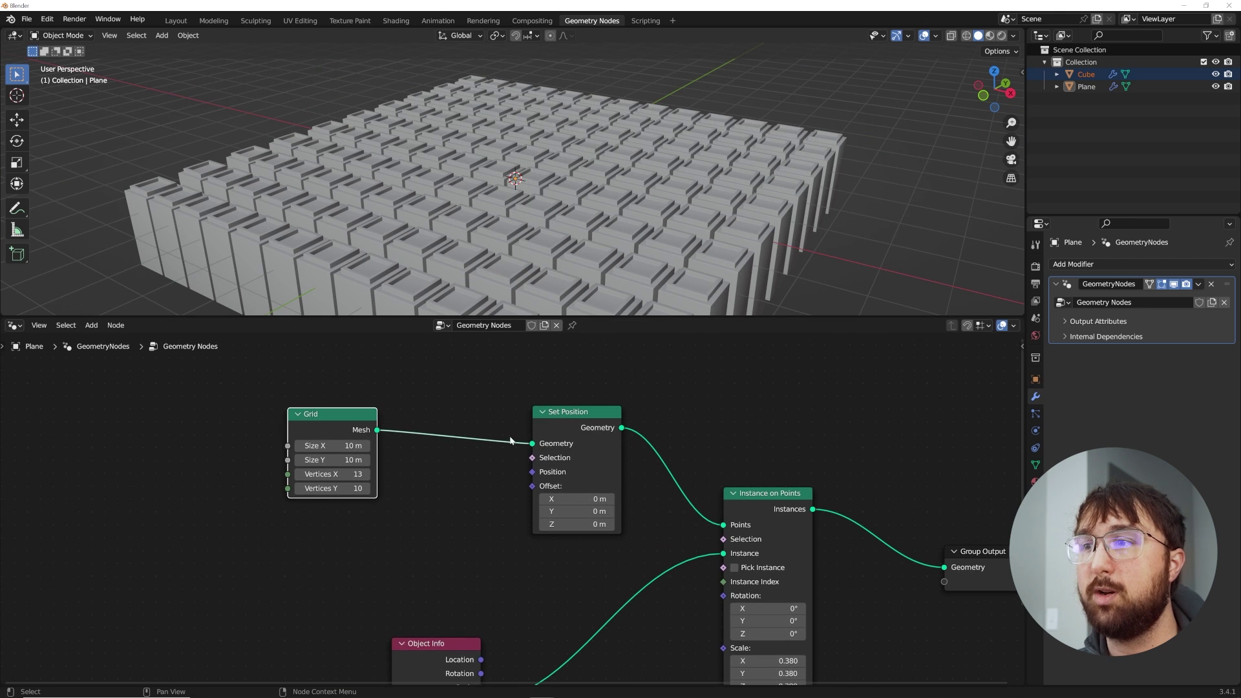
Move the Grid node up and add a Noise Texture node below it
{"action": "middle_click_drag", "start_coordinate": [389, 415], "coordinate": [431, 501]}
{"action": "scroll", "coordinate": [427, 502], "scroll_direction": "down", "scroll_amount": 1}
{"action": "left_click_drag", "start_coordinate": [391, 503], "coordinate": [379, 418]}
{"action": "key", "text": "shift+a"}
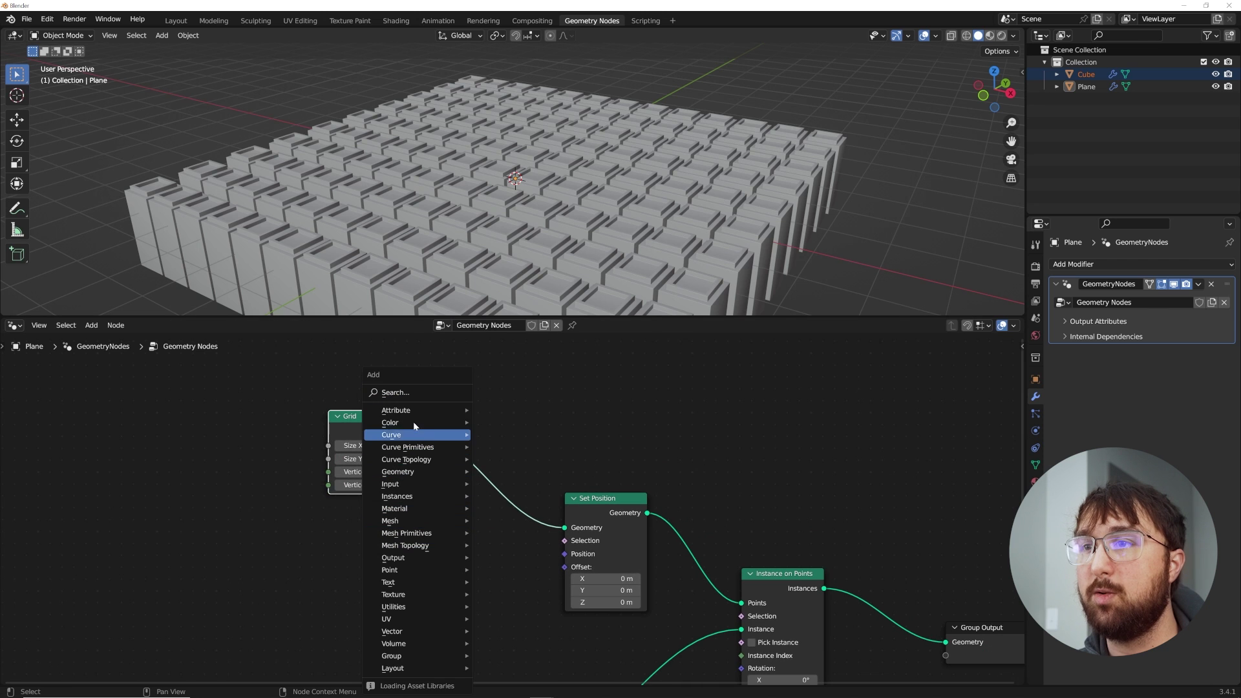
{"action": "left_click", "coordinate": [409, 395]}
{"action": "type", "text": "no"}
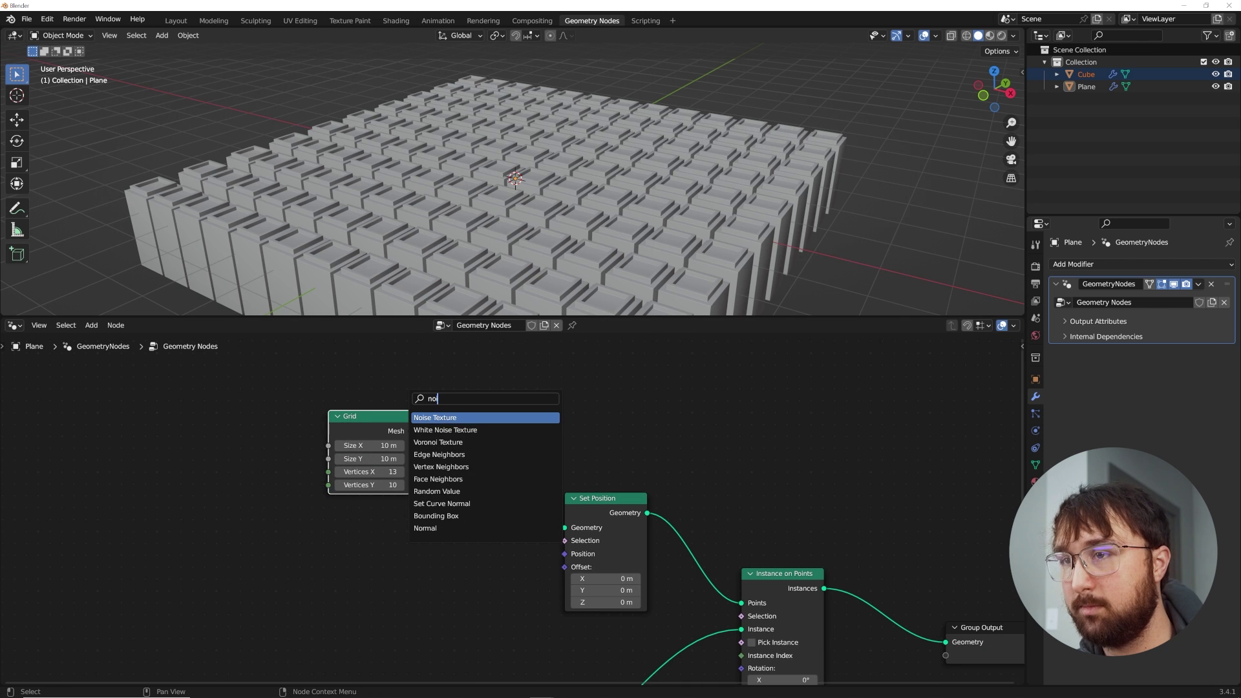
{"action": "key", "text": "Return"}
{"action": "left_click", "coordinate": [285, 556]}
Add a Combine XYZ node beside the Noise Texture and connect the noise Fac output to its Z input
{"action": "key", "text": "shift+a"}
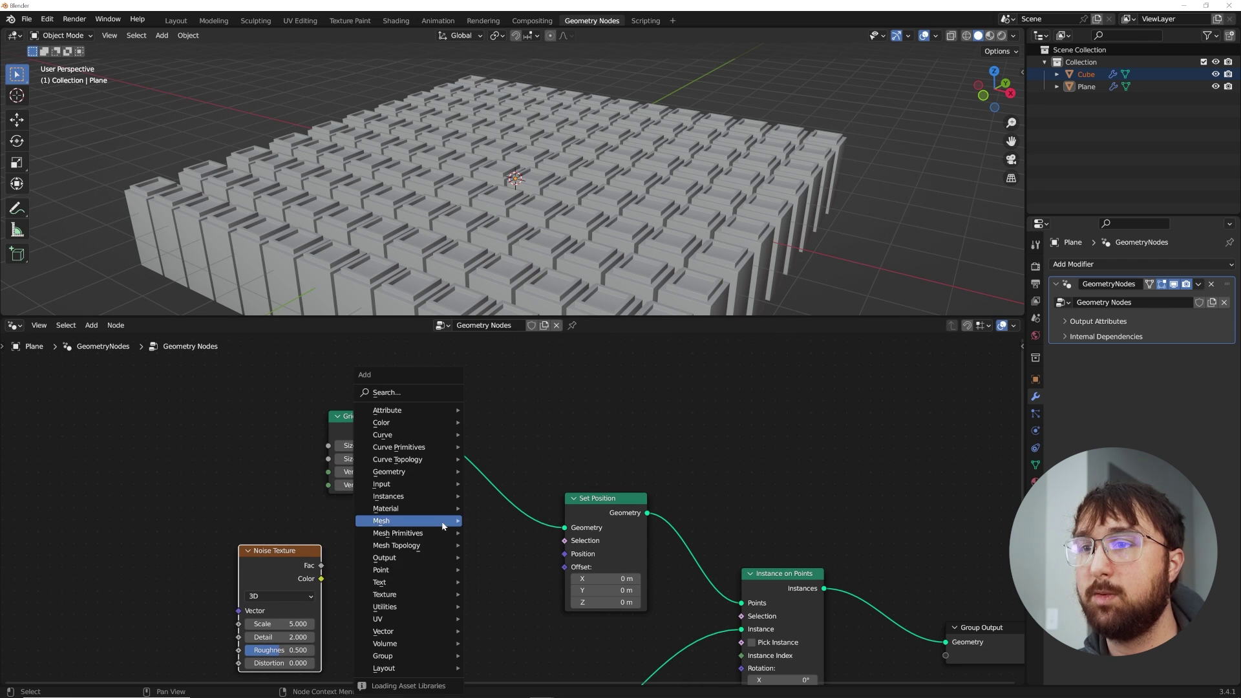
{"action": "left_click", "coordinate": [409, 395]}
{"action": "type", "text": "xyz"}
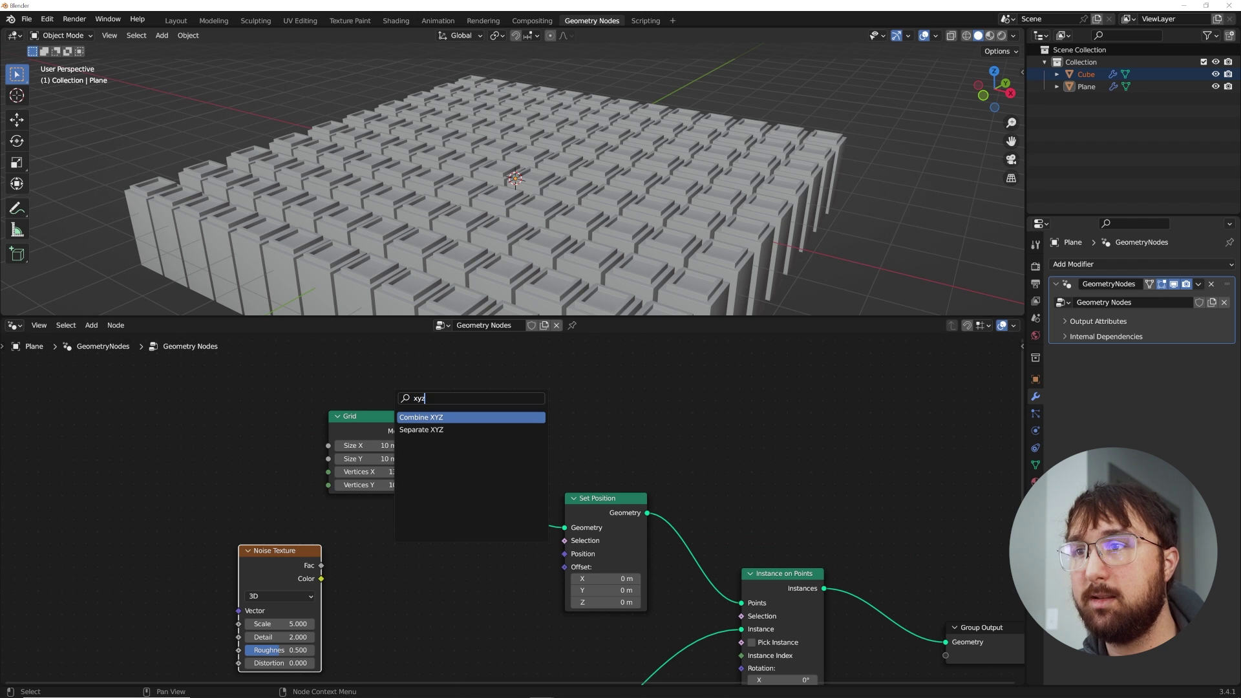
{"action": "key", "text": "Return"}
{"action": "left_click", "coordinate": [334, 574]}
{"action": "left_click_drag", "start_coordinate": [323, 566], "coordinate": [327, 509]}
{"action": "left_click_drag", "start_coordinate": [370, 603], "coordinate": [375, 595]}
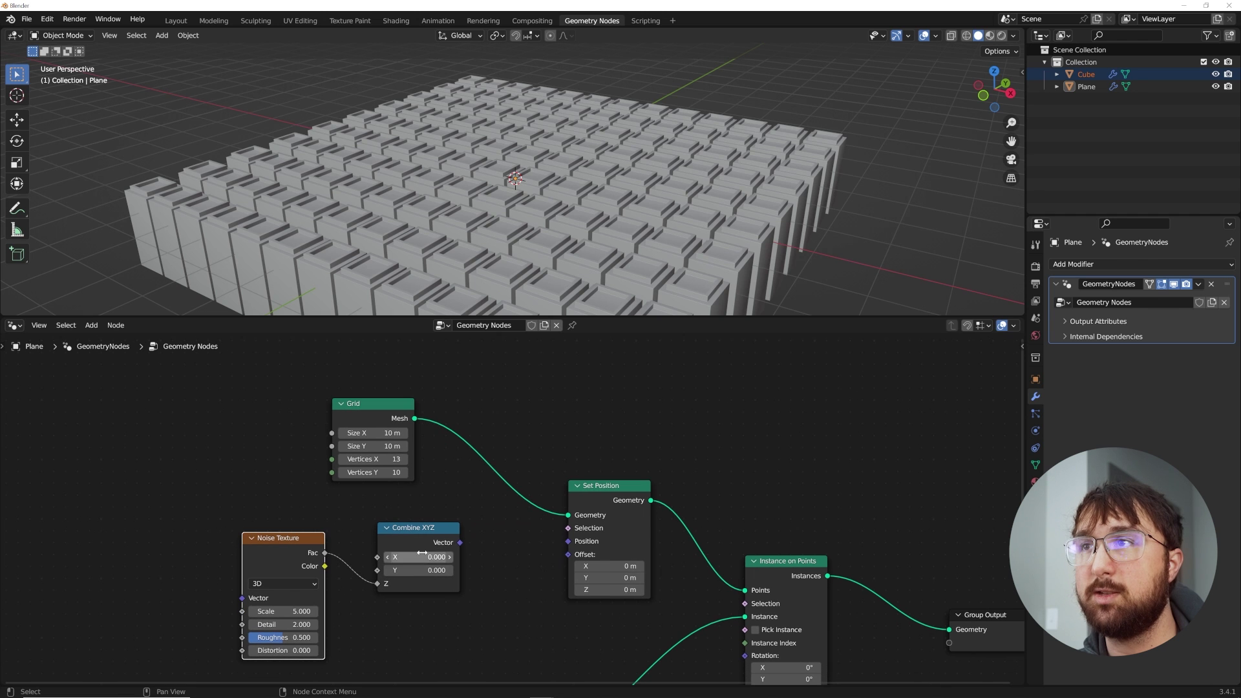
Connect the Combine XYZ Vector output to the Offset input of Set Position
{"action": "middle_click_drag", "start_coordinate": [569, 193], "coordinate": [587, 153]}
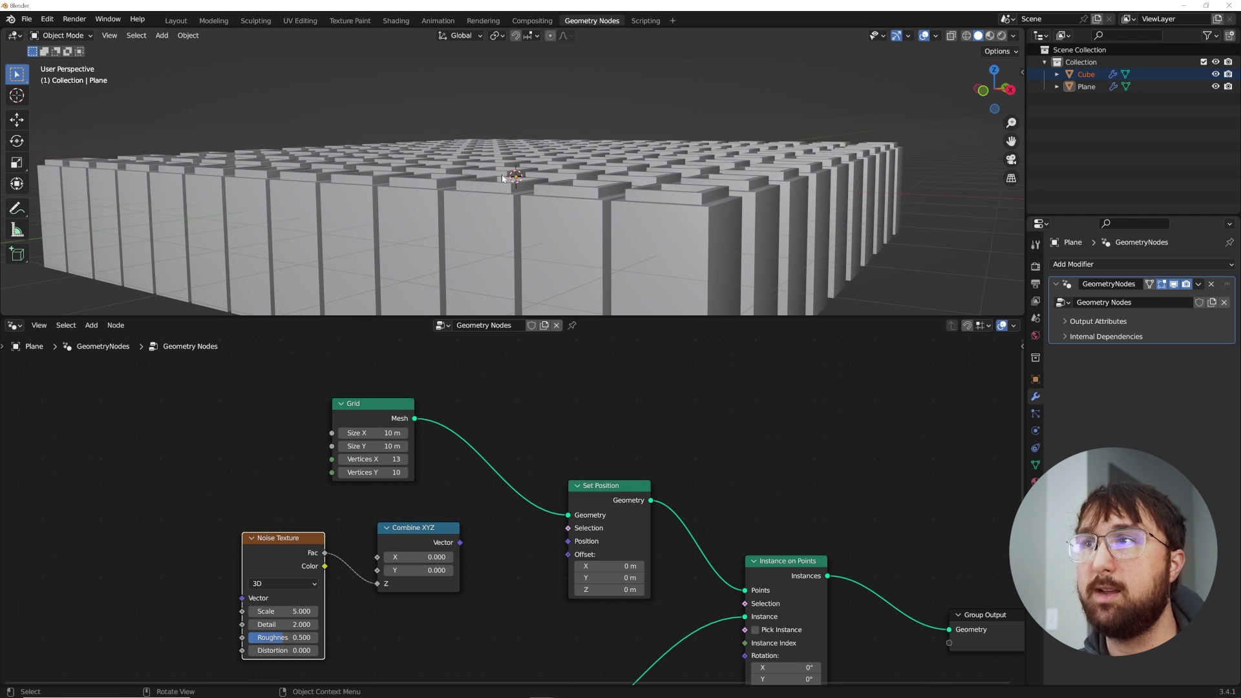
{"action": "middle_click_drag", "start_coordinate": [507, 175], "coordinate": [479, 216]}
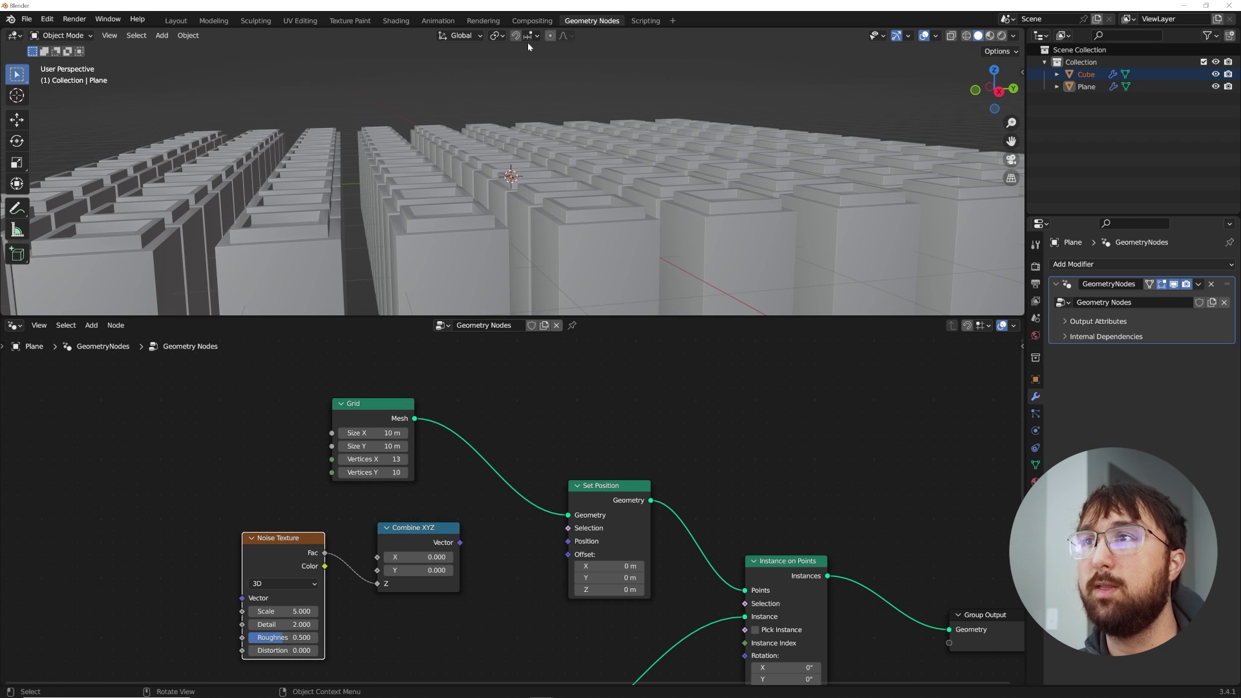
{"action": "middle_click_drag", "start_coordinate": [539, 76], "coordinate": [488, 211]}
{"action": "scroll", "coordinate": [444, 579], "scroll_direction": "up", "scroll_amount": 2}
{"action": "left_click_drag", "start_coordinate": [440, 555], "coordinate": [450, 499]}
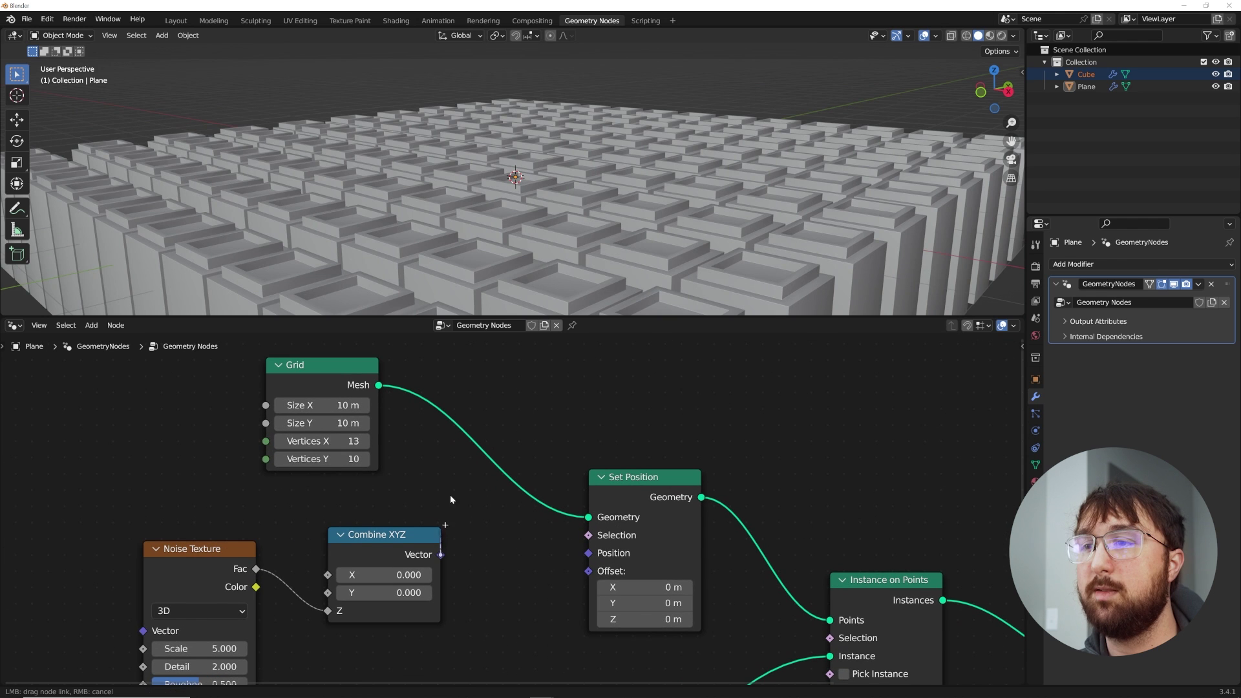
{"action": "left_click_drag", "start_coordinate": [583, 572], "coordinate": [587, 571]}
{"action": "mouse_move", "coordinate": [537, 262]}
{"action": "middle_mouse_down"}
{"action": "mouse_move", "coordinate": [572, 201]}
{"action": "mouse_move", "coordinate": [529, 198]}
{"action": "mouse_move", "coordinate": [527, 257]}
{"action": "middle_mouse_up"}
{"action": "scroll", "coordinate": [381, 484], "scroll_direction": "down", "scroll_amount": 1}
Switch the Noise Texture to 4D and set its W value to 1.350
{"action": "left_click", "coordinate": [245, 538]}
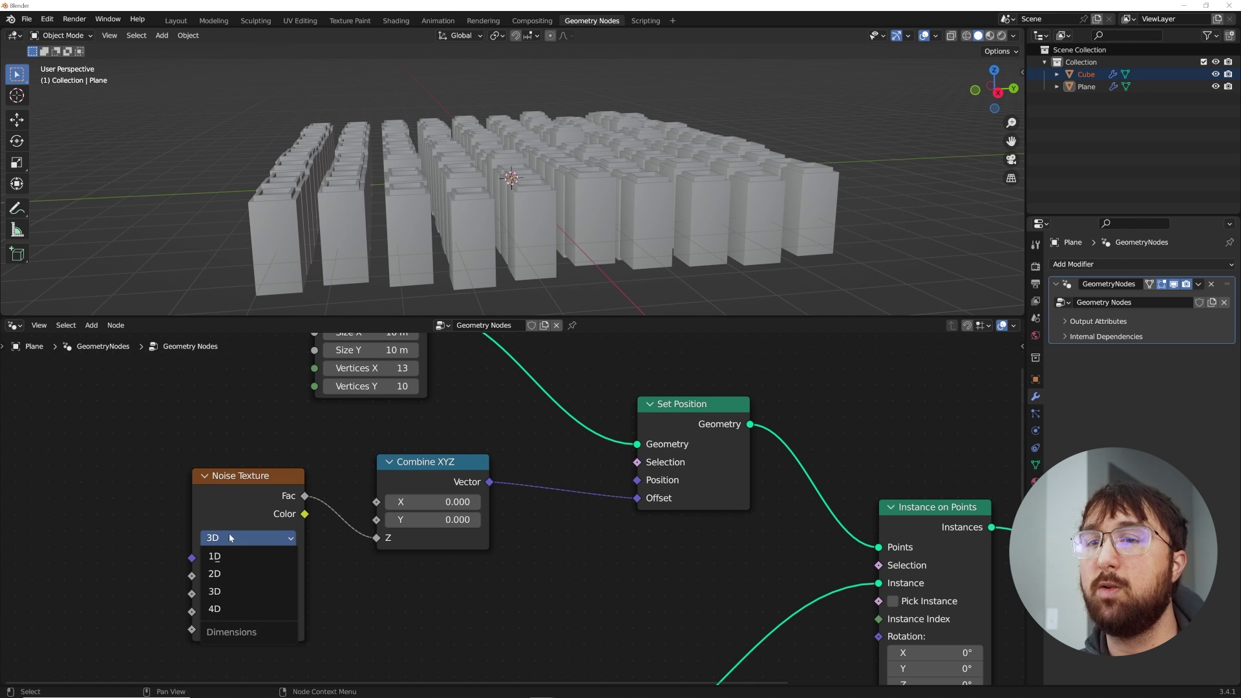
{"action": "left_click", "coordinate": [239, 609]}
{"action": "left_click_drag", "start_coordinate": [251, 575], "coordinate": [310, 576]}
{"action": "middle_click_drag", "start_coordinate": [569, 220], "coordinate": [614, 228]}
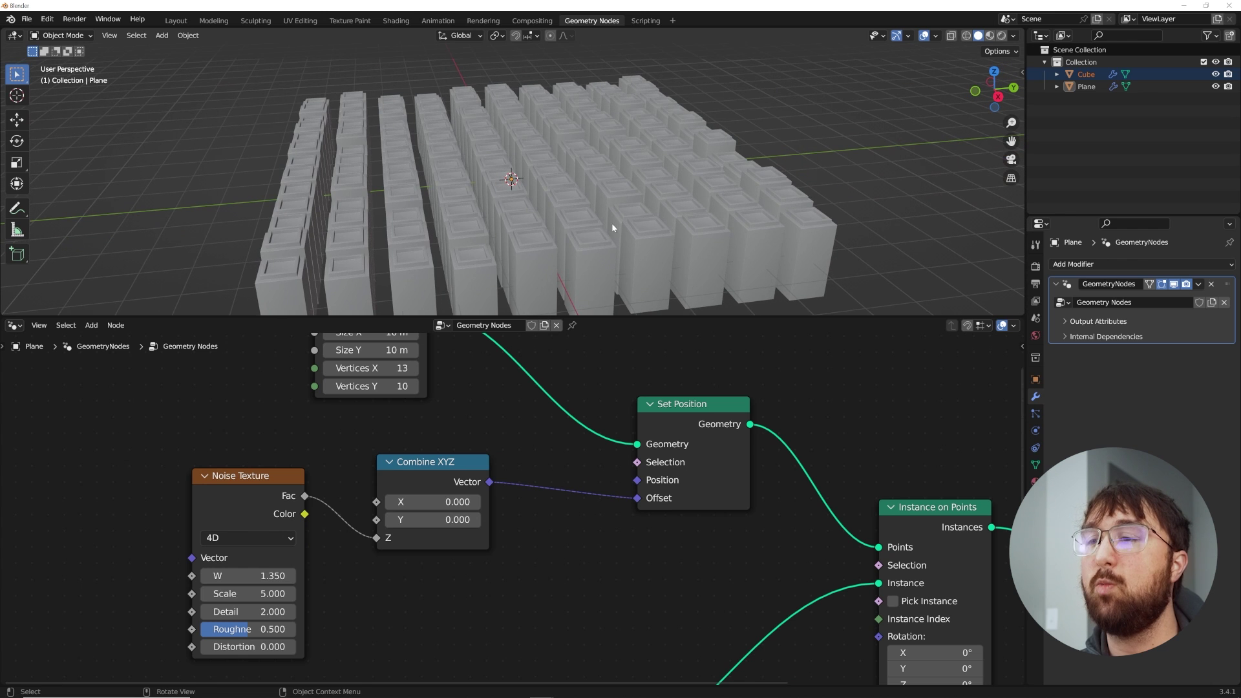
Space the noise and Combine XYZ nodes apart and insert a Map Range node on the link between them
{"action": "left_click_drag", "start_coordinate": [445, 464], "coordinate": [534, 468]}
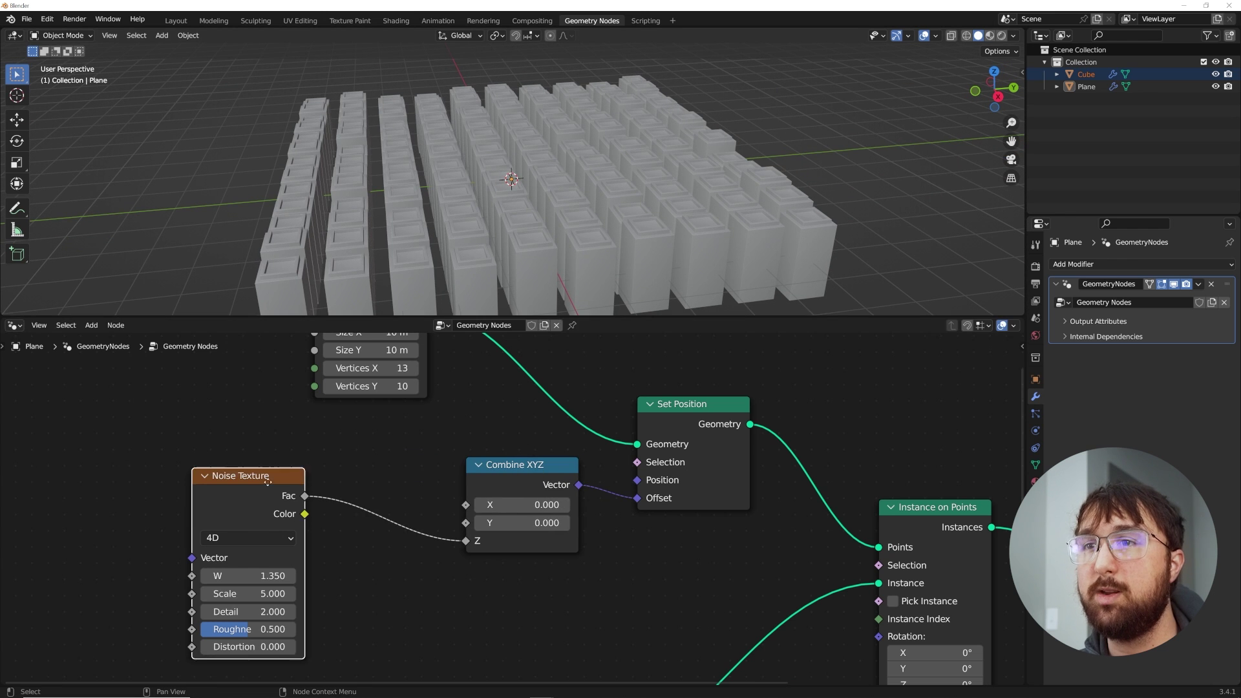
{"action": "left_click_drag", "start_coordinate": [272, 480], "coordinate": [113, 508]}
{"action": "key", "text": "shift+a"}
{"action": "left_click", "coordinate": [218, 384]}
{"action": "type", "text": "map"}
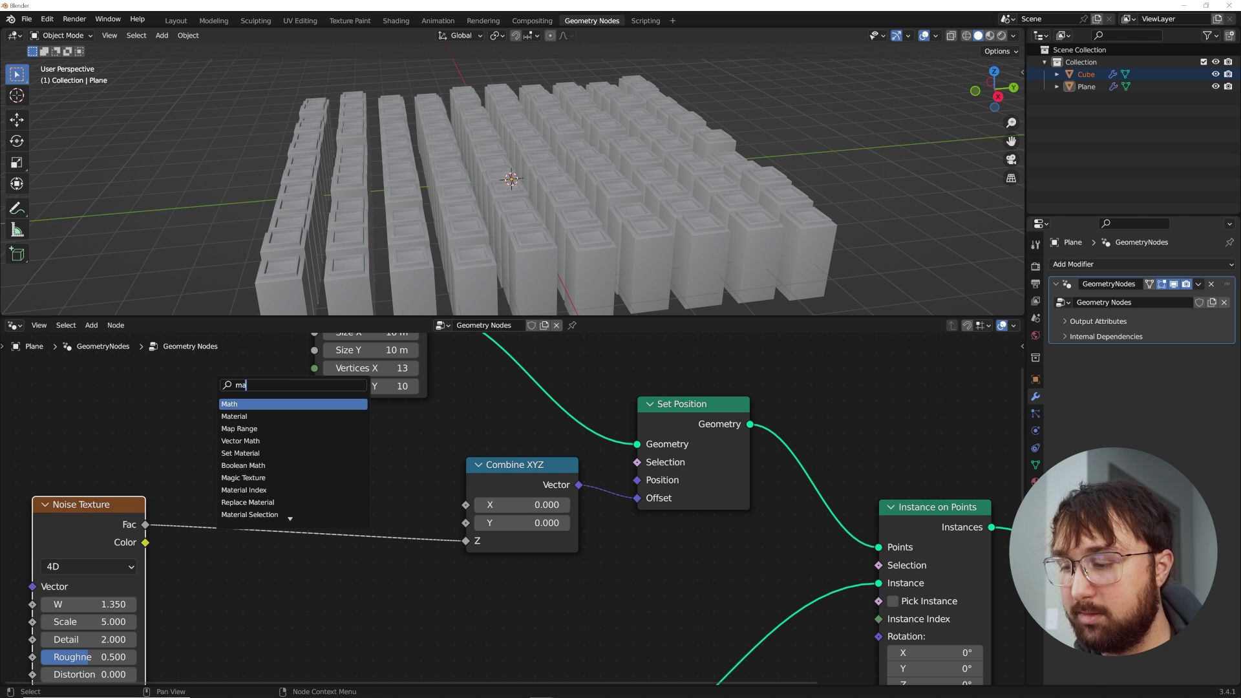
{"action": "key", "text": "Return"}
{"action": "left_click", "coordinate": [254, 469]}
Widen the Map Range output by setting To Min to -3.650 and To Max to 3.980
{"action": "middle_click_drag", "start_coordinate": [279, 631], "coordinate": [349, 565]}
{"action": "left_click_drag", "start_coordinate": [349, 564], "coordinate": [417, 579]}
{"action": "middle_click_drag", "start_coordinate": [529, 143], "coordinate": [488, 128]}
{"action": "scroll", "coordinate": [488, 129], "scroll_direction": "up", "scroll_amount": 1}
{"action": "mouse_move", "coordinate": [371, 562]}
{"action": "left_mouse_down"}
{"action": "mouse_move", "coordinate": [273, 562]}
{"action": "mouse_move", "coordinate": [471, 579]}
{"action": "mouse_move", "coordinate": [320, 561]}
{"action": "mouse_move", "coordinate": [365, 579]}
{"action": "left_mouse_up"}
{"action": "mouse_move", "coordinate": [486, 152]}
{"action": "middle_mouse_down"}
{"action": "mouse_move", "coordinate": [482, 136]}
{"action": "mouse_move", "coordinate": [488, 158]}
{"action": "mouse_move", "coordinate": [468, 169]}
{"action": "middle_mouse_up"}
Set the Noise Texture's Scale to 1 and its W value to 2.670
{"action": "left_click_drag", "start_coordinate": [185, 537], "coordinate": [216, 537]}
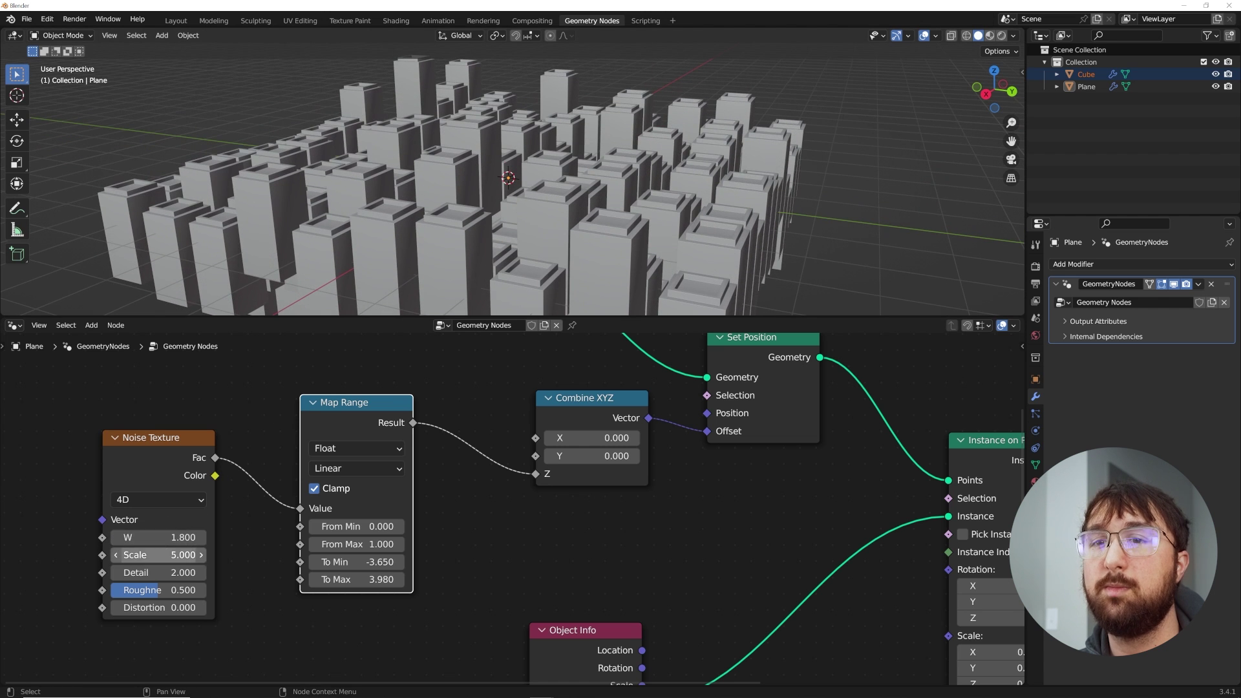
{"action": "left_click", "coordinate": [141, 555]}
{"action": "type", "text": "1"}
{"action": "key", "text": "Return"}
{"action": "left_click_drag", "start_coordinate": [152, 537], "coordinate": [323, 538]}
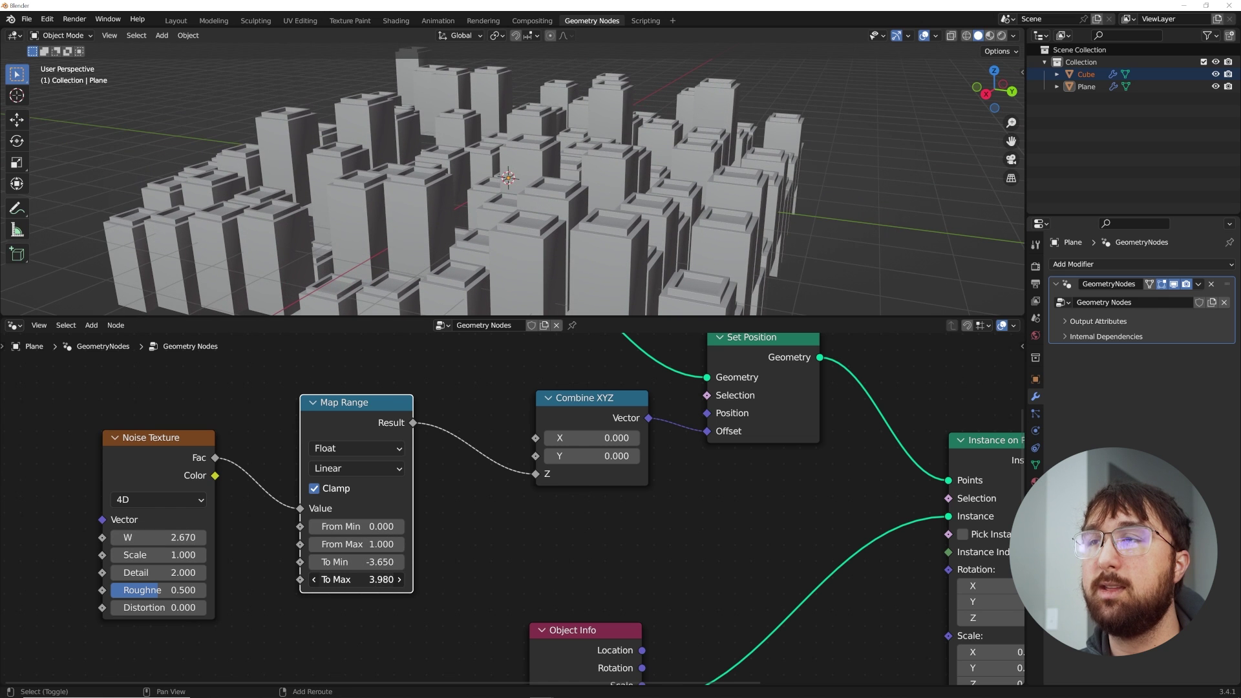
Narrow the Map Range output to To Min -2.790 and To Max 2.870, and set the Noise Texture's W to 3.710
{"action": "left_click_drag", "start_coordinate": [371, 579], "coordinate": [517, 562], "text": "shift"}
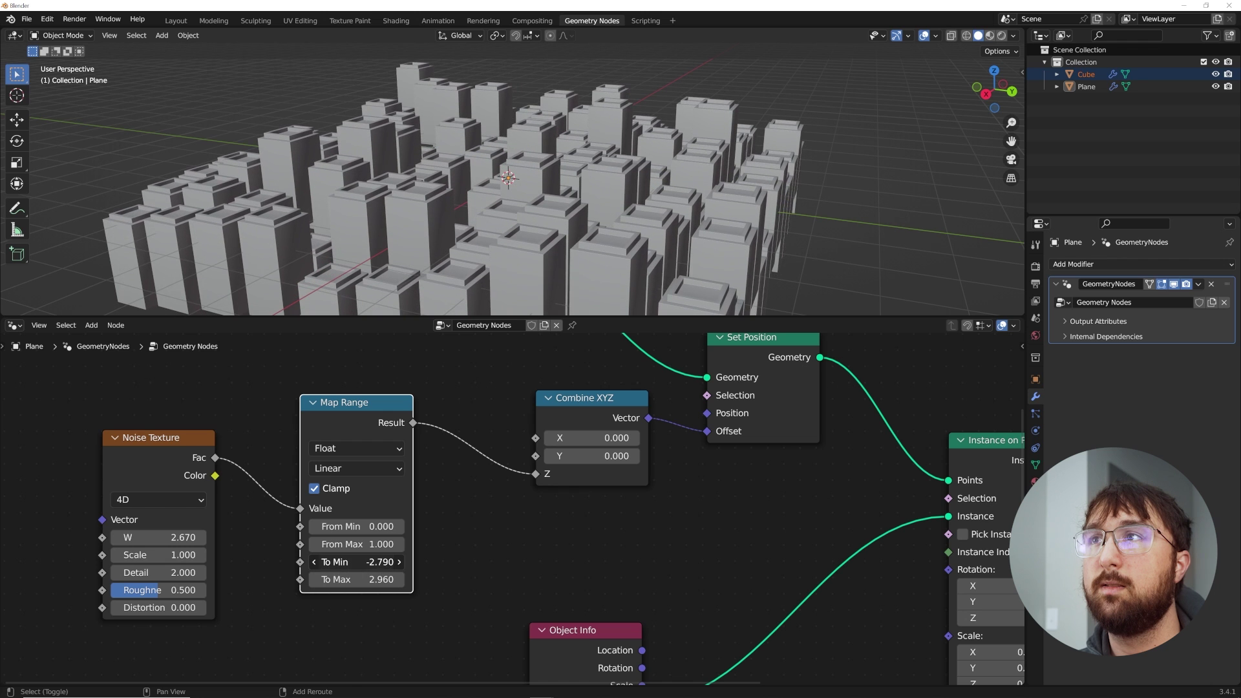
{"action": "left_click_drag", "start_coordinate": [352, 579], "coordinate": [320, 579]}
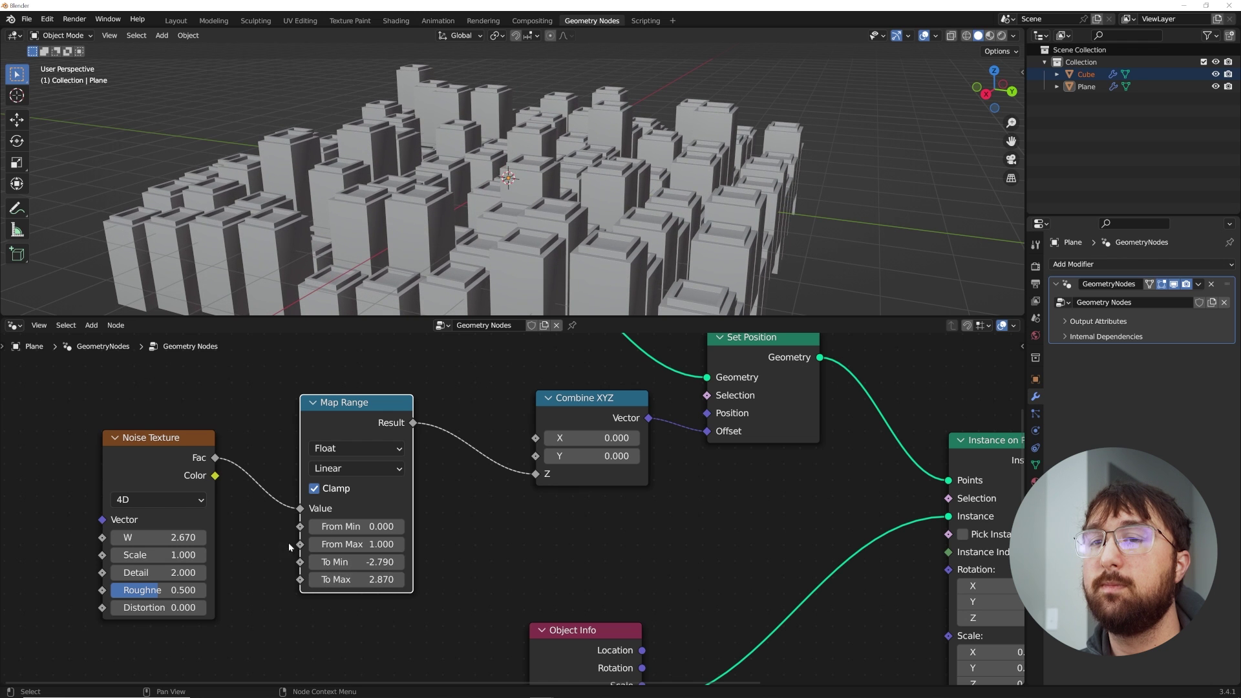
{"action": "left_click_drag", "start_coordinate": [161, 537], "coordinate": [244, 537]}
{"action": "middle_click_drag", "start_coordinate": [507, 205], "coordinate": [580, 229]}
{"action": "scroll", "coordinate": [593, 122], "scroll_direction": "up", "scroll_amount": 4}
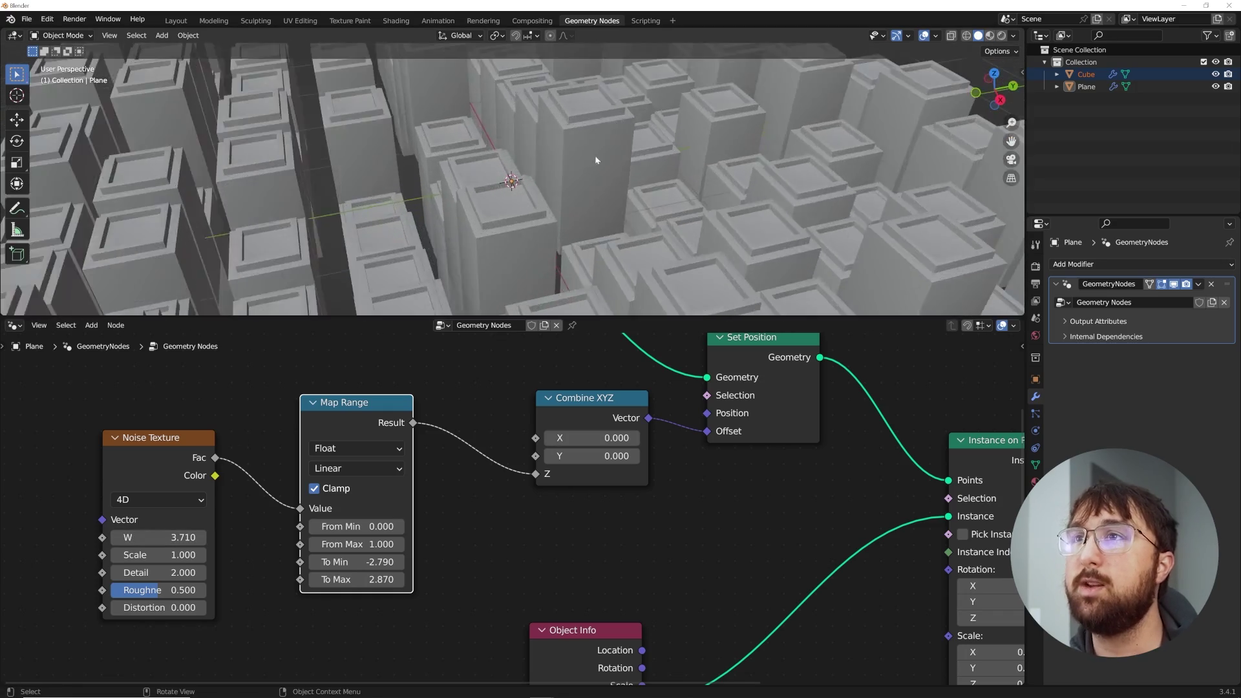
Switch to a top view of the pillar grid and add a plane at the world origin
{"action": "scroll", "coordinate": [596, 160], "scroll_direction": "down", "scroll_amount": 8}
{"action": "middle_click_drag", "start_coordinate": [596, 160], "coordinate": [552, 66]}
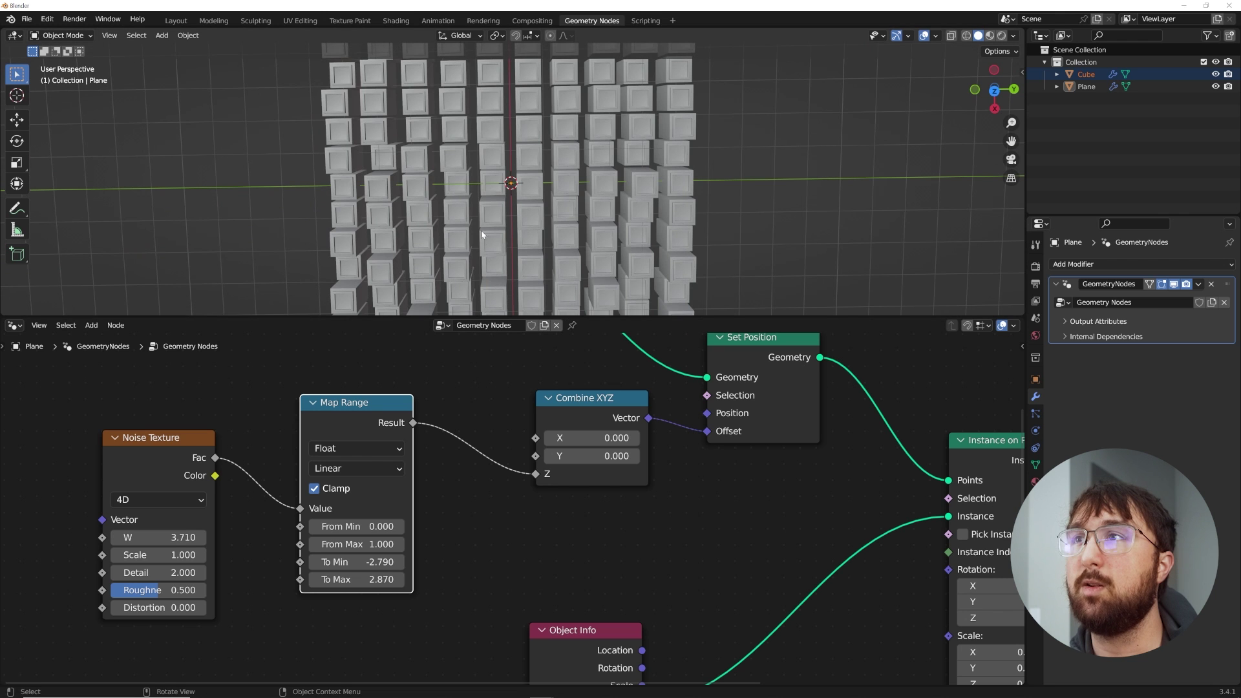
{"action": "middle_click_drag", "start_coordinate": [542, 194], "coordinate": [571, 155]}
{"action": "key", "text": "grave"}
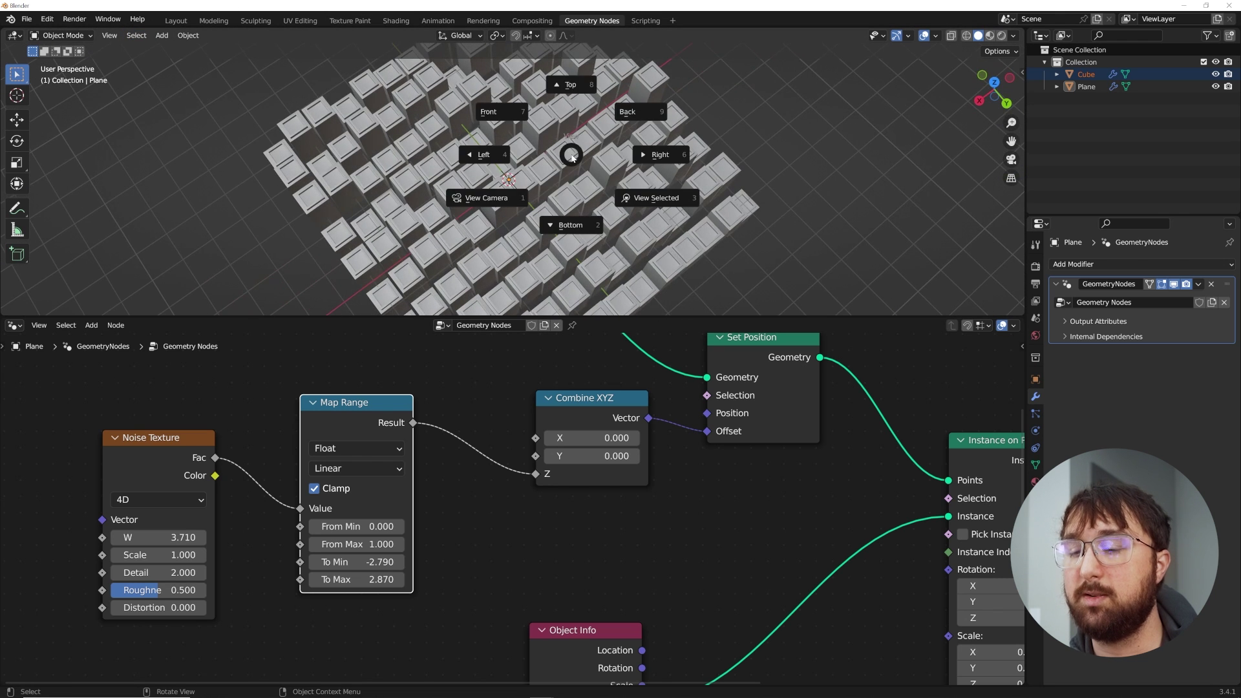
{"action": "left_click", "coordinate": [571, 84]}
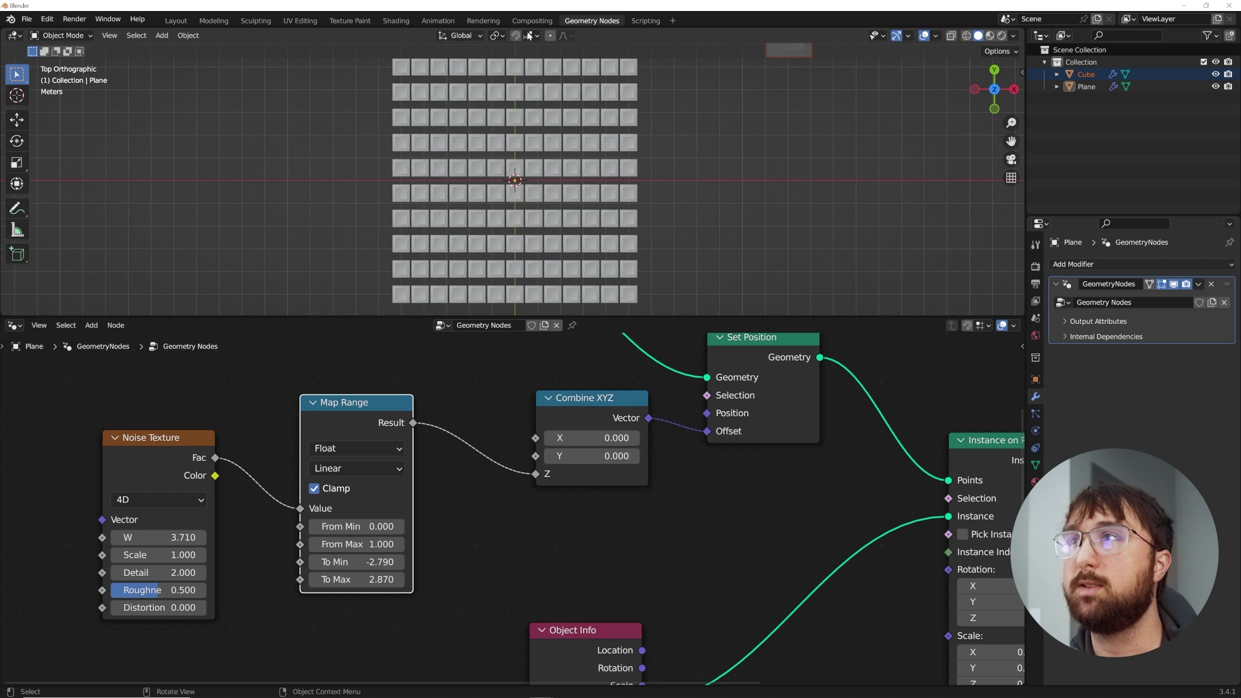
{"action": "key", "text": "shift+a"}
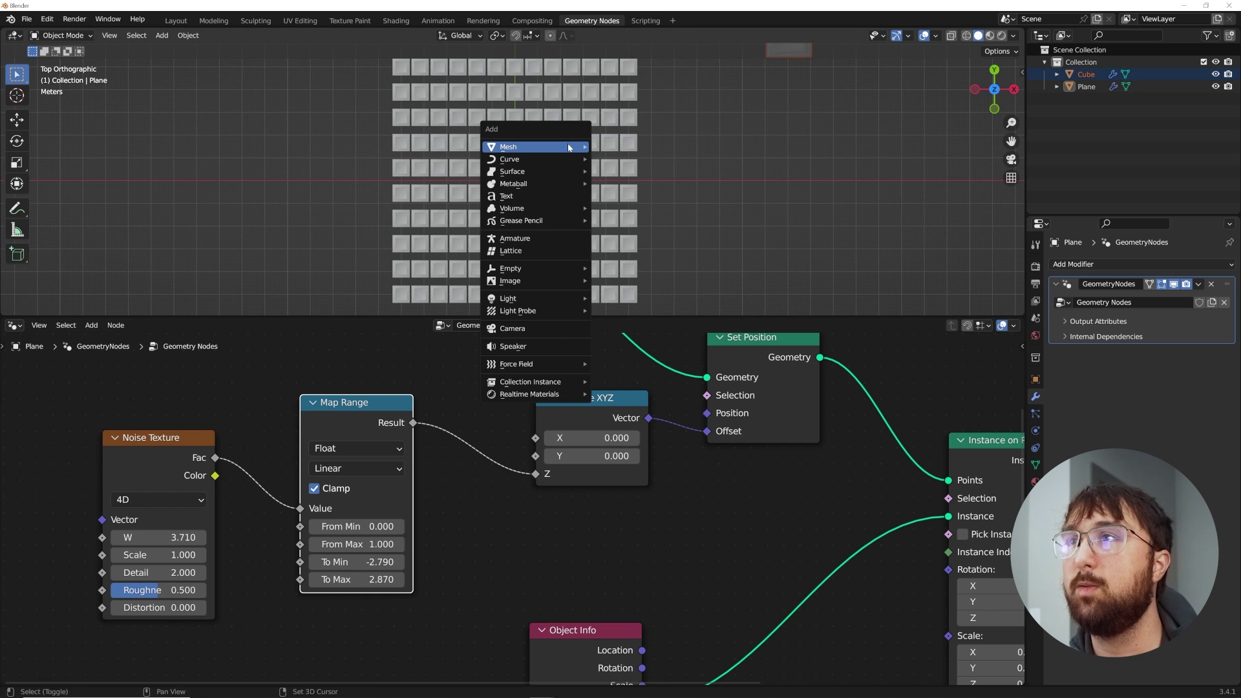
{"action": "mouse_move", "coordinate": [540, 145]}
{"action": "left_click", "coordinate": [613, 148]}
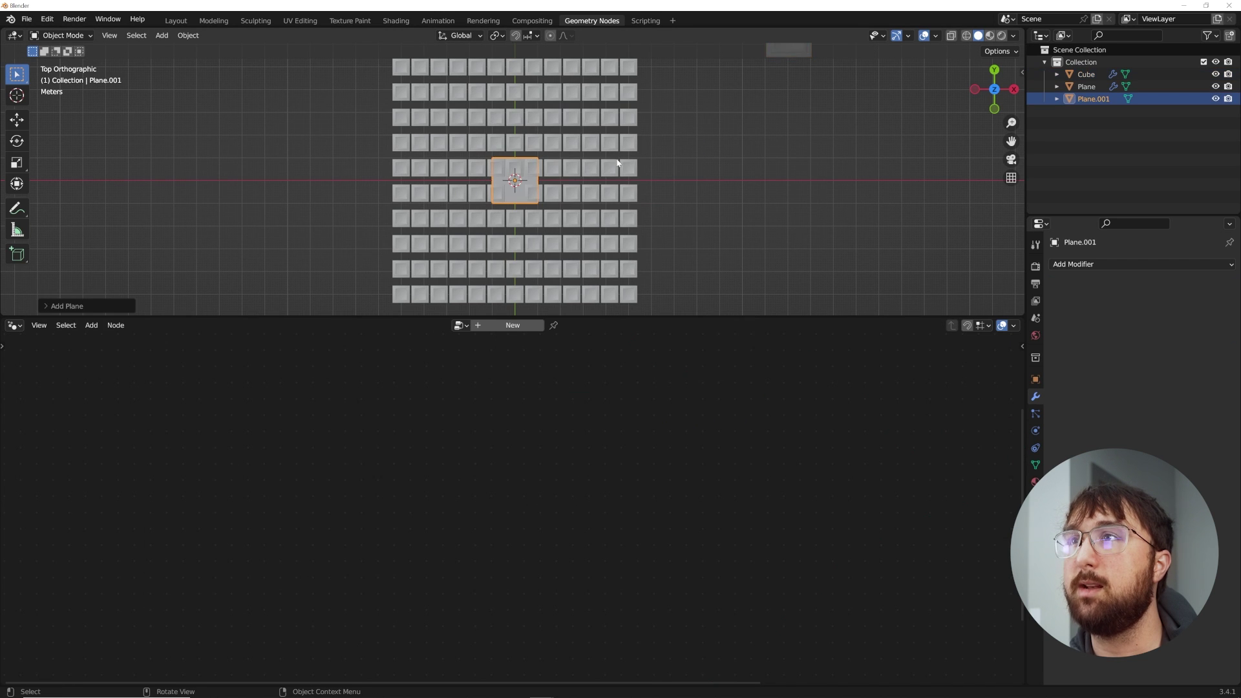
Create a new geometry node tree on the added plane and delete its Group Input node
{"action": "left_click", "coordinate": [510, 325]}
{"action": "middle_click_drag", "start_coordinate": [656, 516], "coordinate": [401, 489]}
{"action": "left_click_drag", "start_coordinate": [401, 489], "coordinate": [218, 621]}
{"action": "key", "text": "x"}
Add a Grid node linked to the Group Output and set both its Size X and Size Y to 11 m
{"action": "key", "text": "shift+a"}
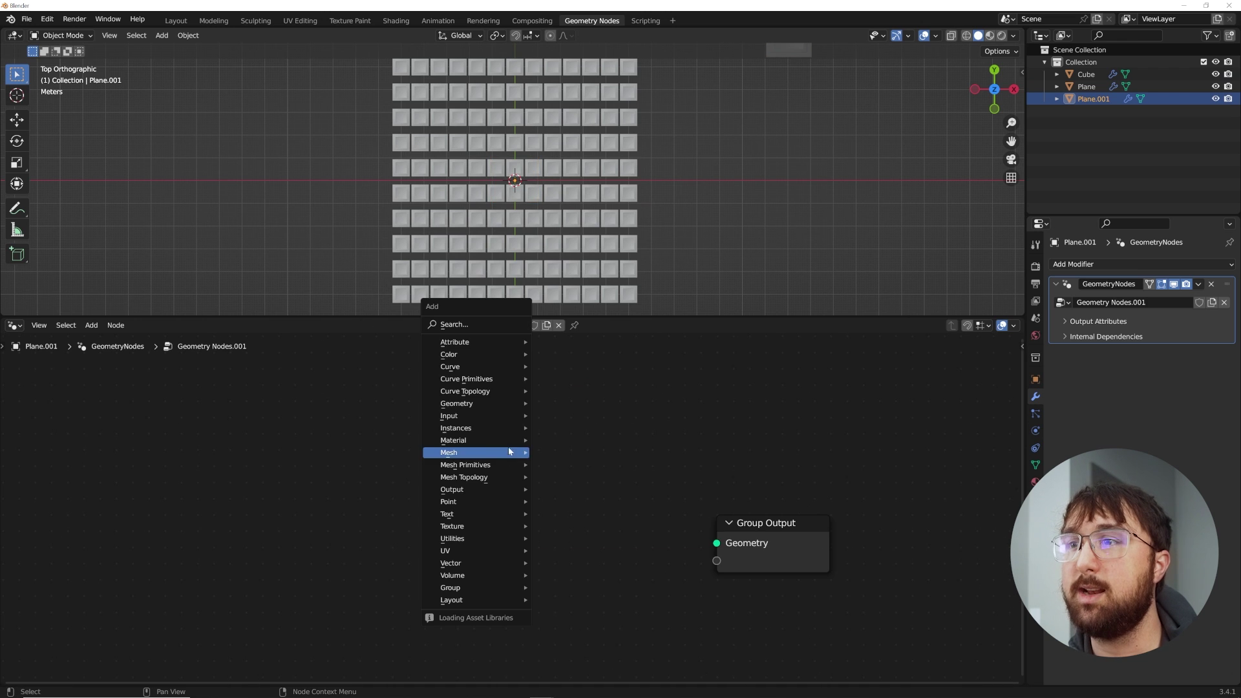
{"action": "type", "text": "grid"}
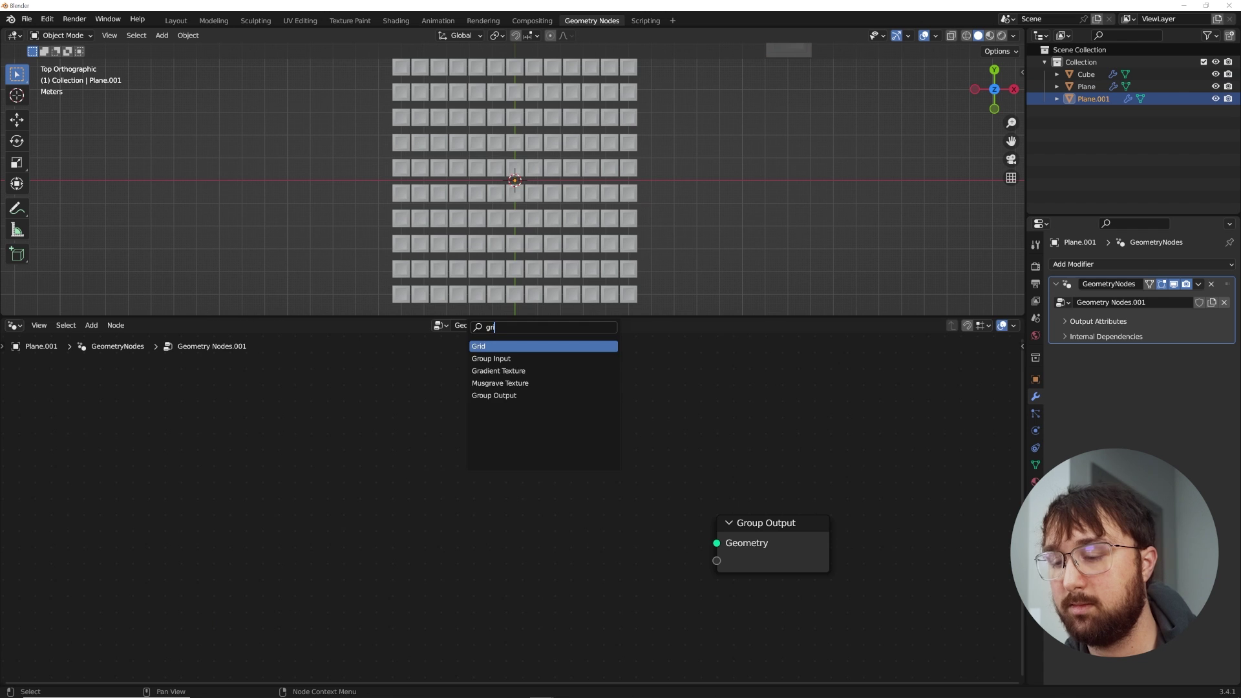
{"action": "key", "text": "Return"}
{"action": "left_click_drag", "start_coordinate": [461, 496], "coordinate": [717, 546]}
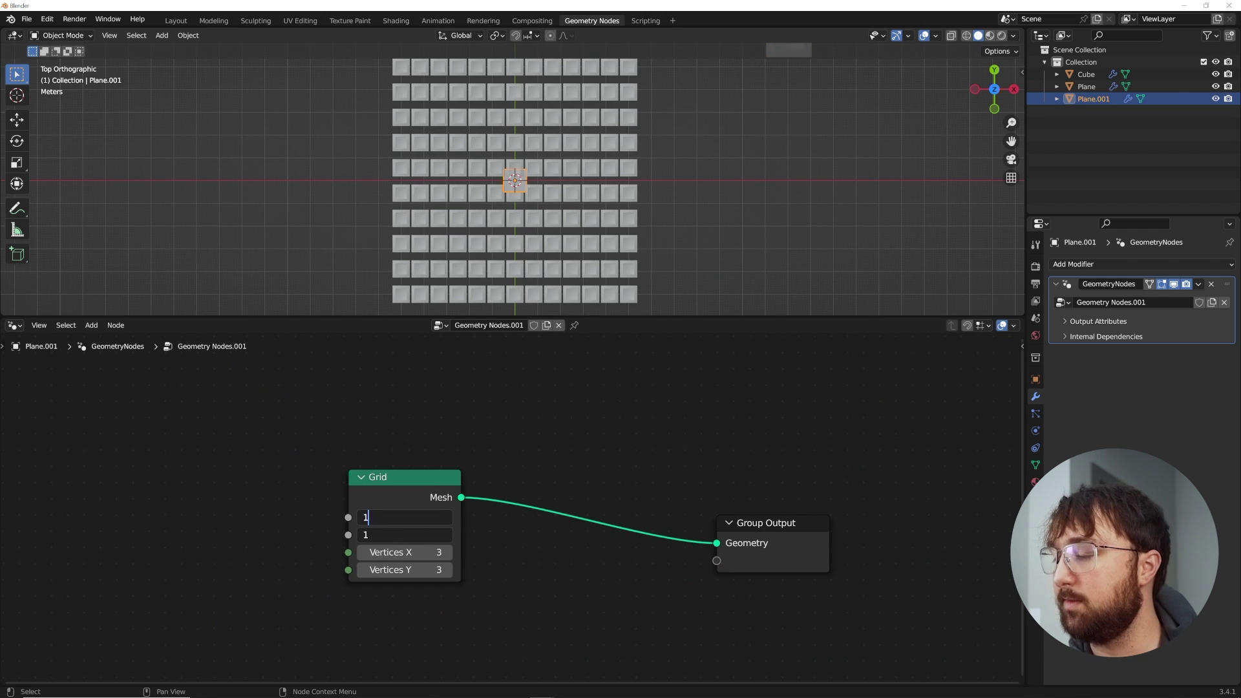
{"action": "key", "text": "Return"}
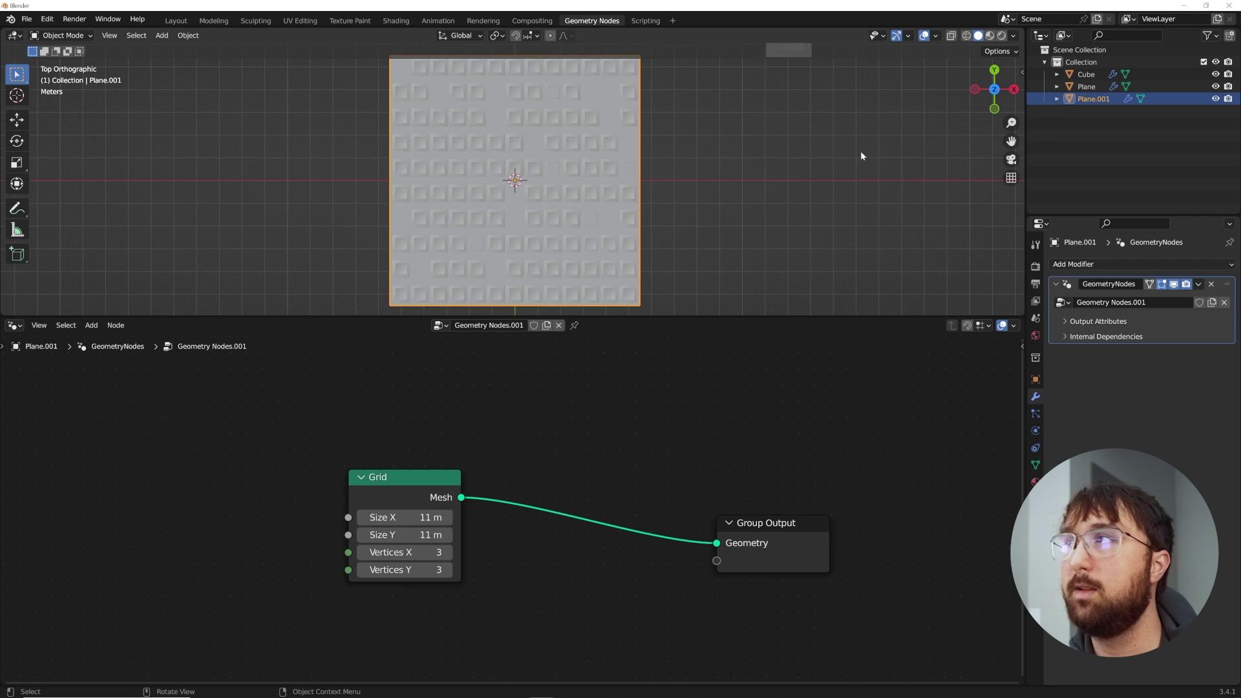
Show the scene in wireframe and set the Grid node to 2 Vertices X and 11 Vertices Y
{"action": "key", "text": "alt+z"}
{"action": "scroll", "coordinate": [529, 177], "scroll_direction": "up", "scroll_amount": 3}
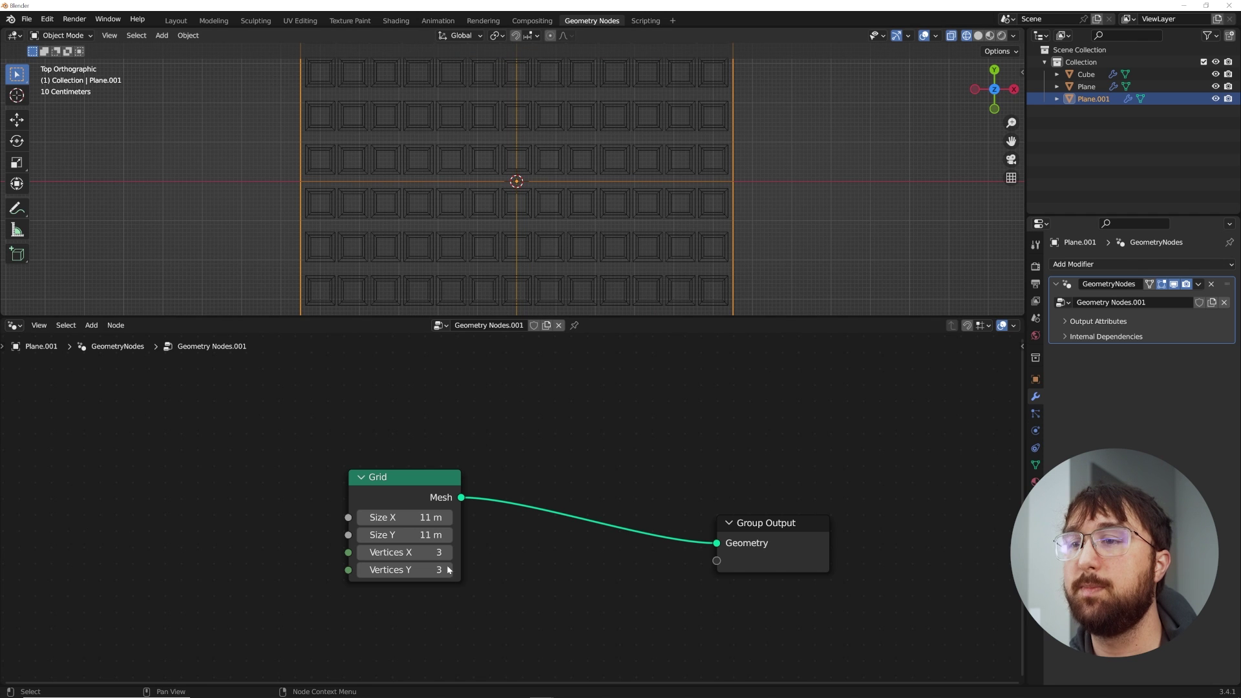
{"action": "left_click", "coordinate": [415, 559]}
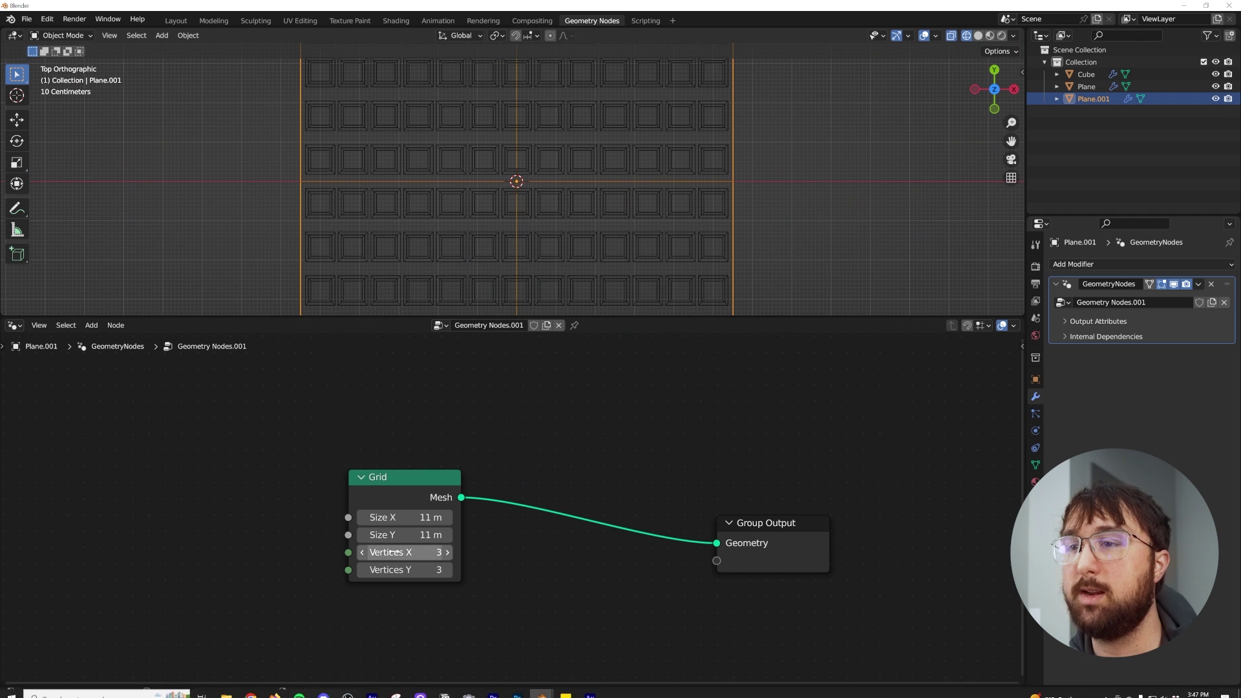
{"action": "type", "text": "2"}
{"action": "key", "text": "Return"}
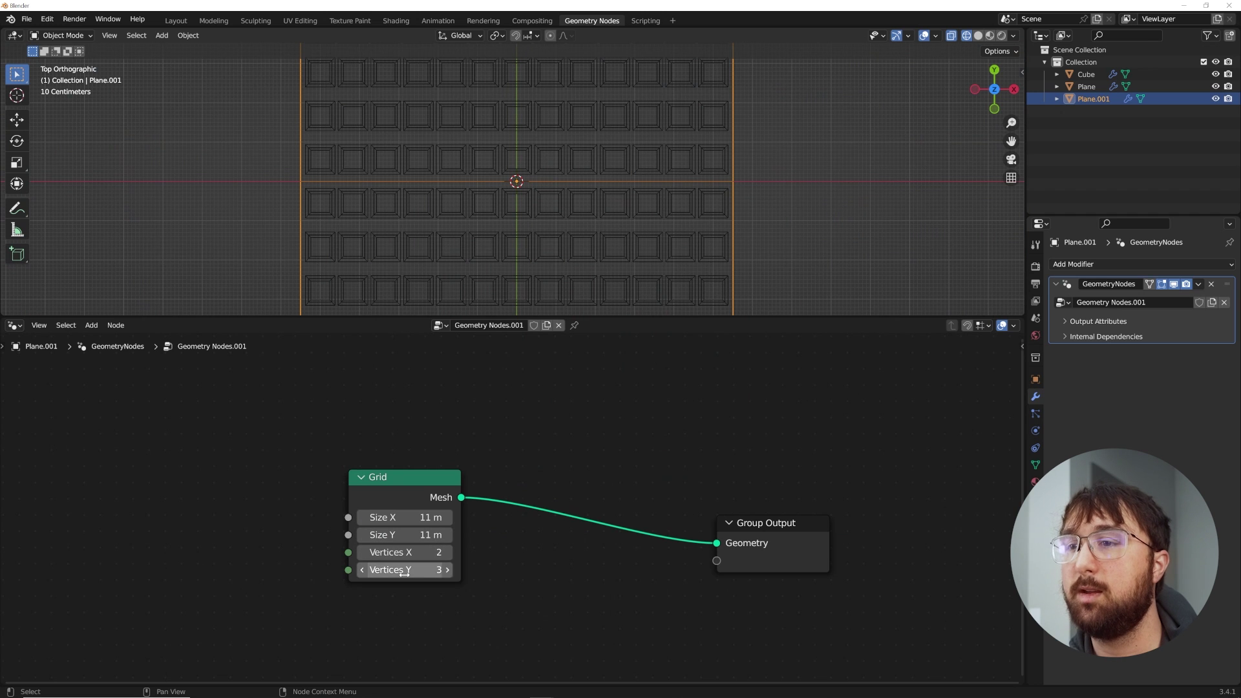
{"action": "left_click", "coordinate": [402, 572]}
{"action": "key", "text": "Return"}
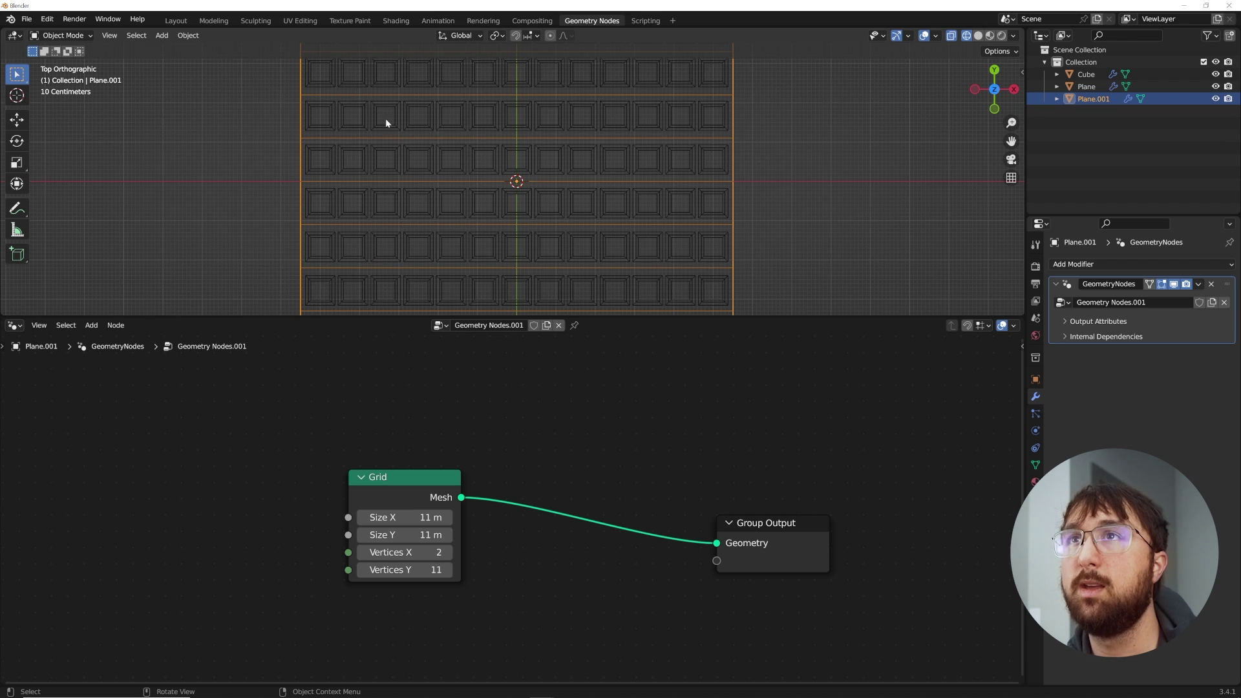
Move the new grid object about -0.13 m along Y so its lines sit in the gaps between pillar rows
{"action": "scroll", "coordinate": [476, 174], "scroll_direction": "up", "scroll_amount": 4}
{"action": "left_click", "coordinate": [18, 120]}
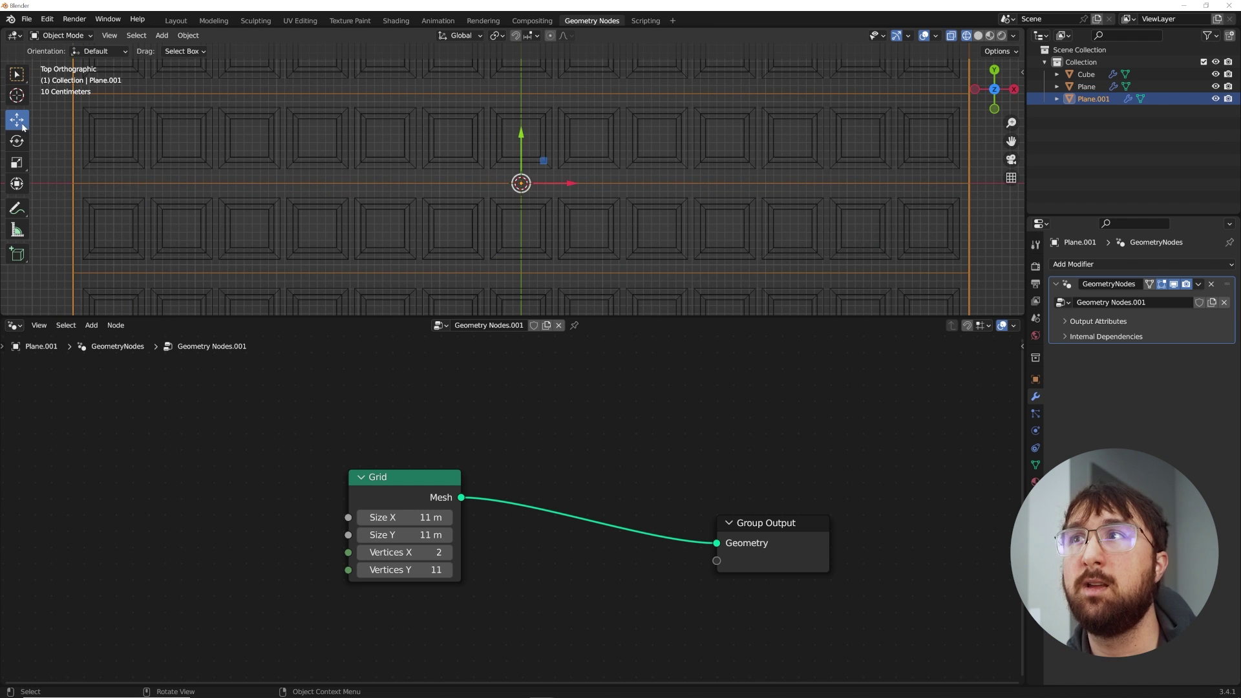
{"action": "scroll", "coordinate": [527, 157], "scroll_direction": "up", "scroll_amount": 1}
{"action": "left_click_drag", "start_coordinate": [524, 135], "coordinate": [523, 148]}
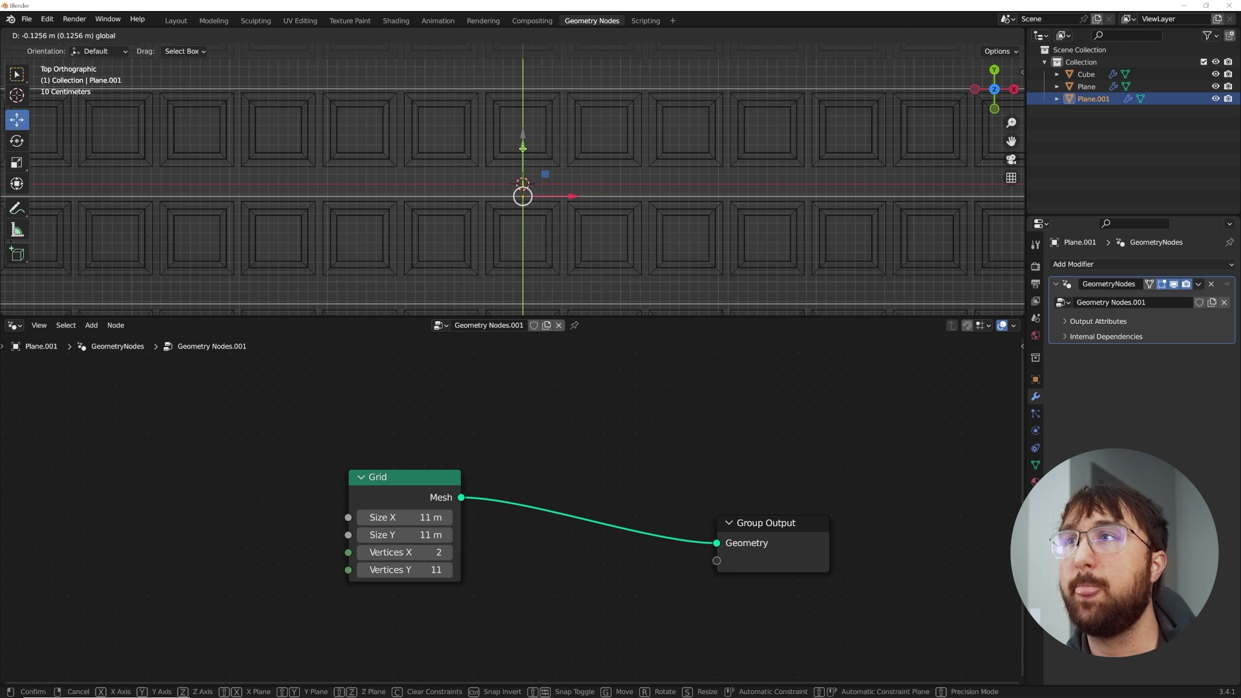
Insert a Join Geometry node between Grid and Group Output, and space the Grid node away from it
{"action": "scroll", "coordinate": [674, 499], "scroll_direction": "down", "scroll_amount": 1}
{"action": "key", "text": "shift+a"}
{"action": "left_click", "coordinate": [638, 397]}
{"action": "type", "text": "join"}
{"action": "key", "text": "Down"}
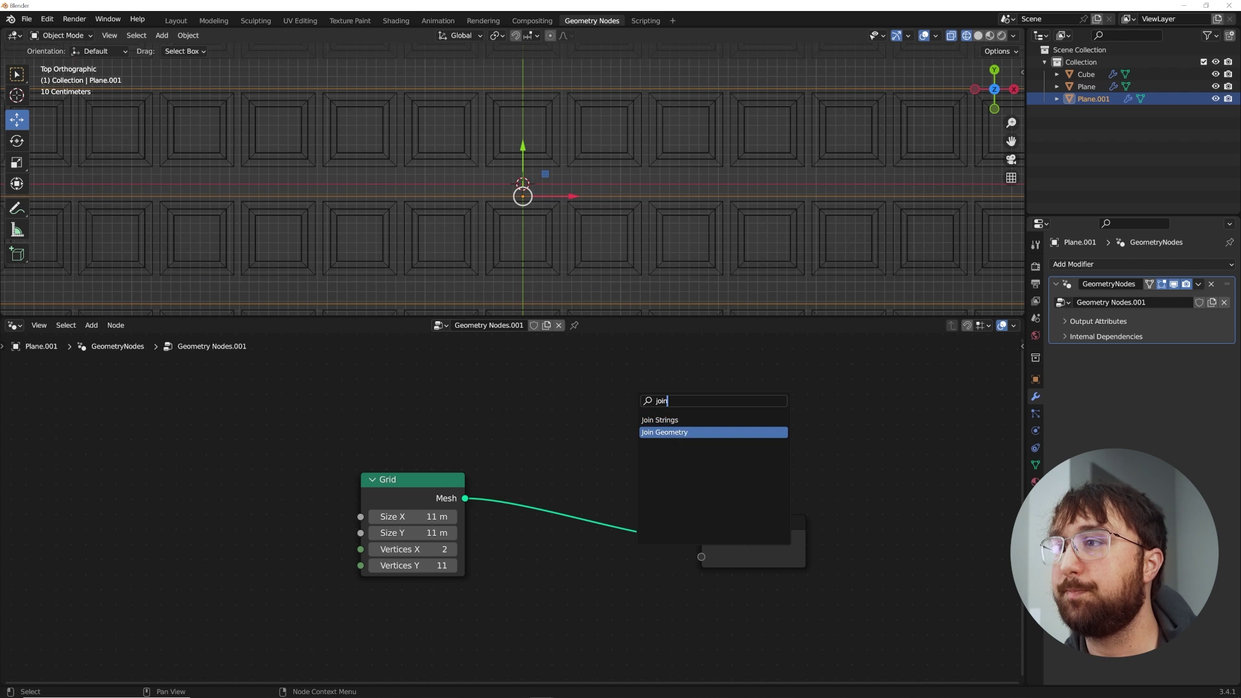
{"action": "key", "text": "Return"}
{"action": "left_click", "coordinate": [309, 490]}
Insert a Transform node on the link between Grid and Join Geometry
{"action": "key", "text": "shift+a"}
{"action": "left_click", "coordinate": [388, 377]}
{"action": "type", "text": "trans"}
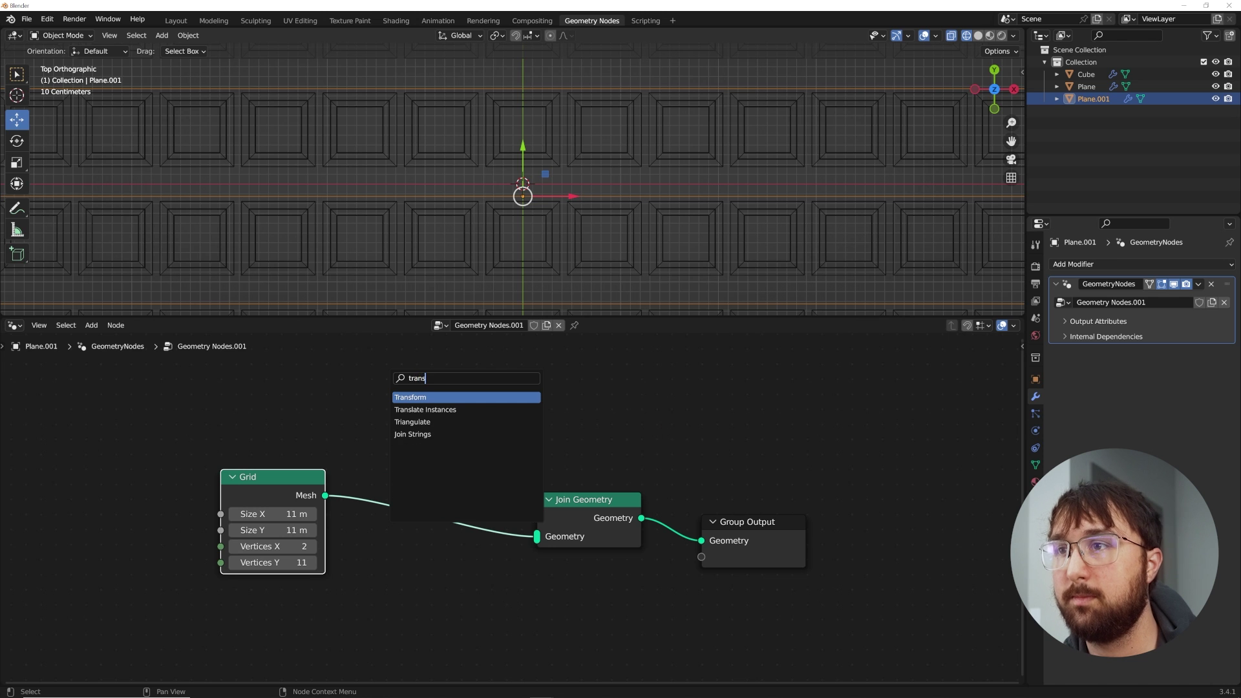
{"action": "key", "text": "Return"}
{"action": "left_click", "coordinate": [406, 486]}
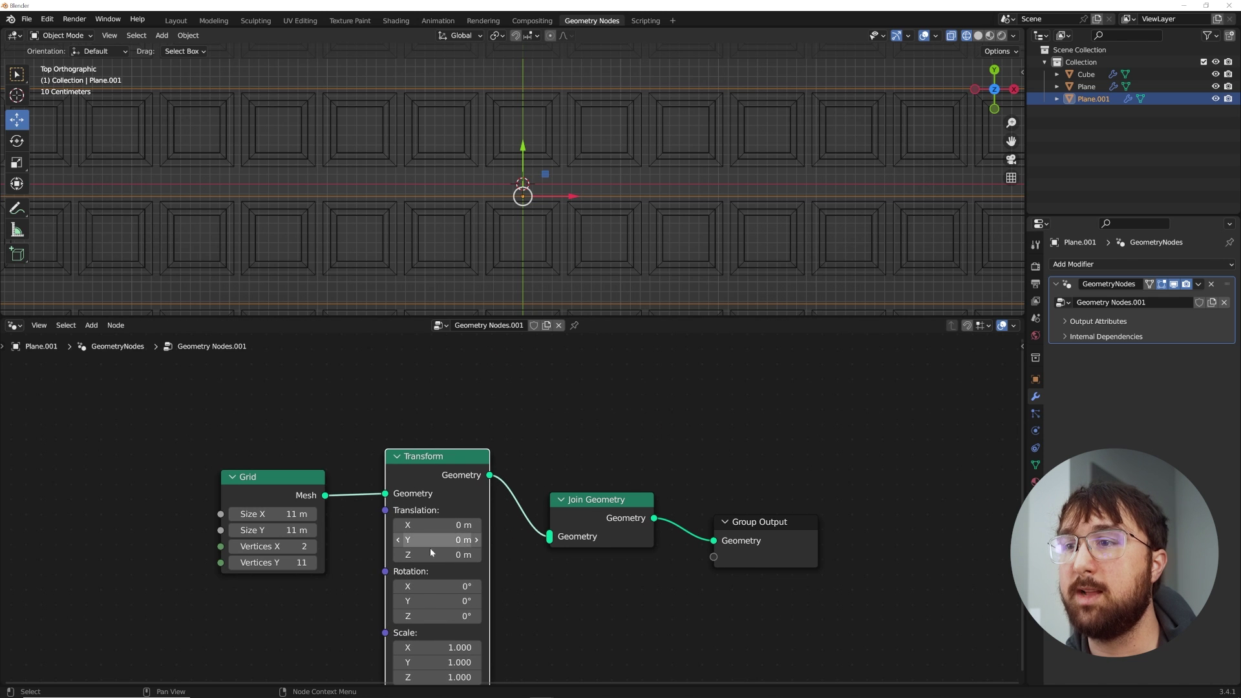
{"action": "key", "text": "ctrl+z"}
{"action": "mouse_move", "coordinate": [443, 542]}
{"action": "left_mouse_down", "text": "shift"}
{"action": "mouse_move", "coordinate": [494, 542]}
{"action": "mouse_move", "coordinate": [451, 542]}
{"action": "left_mouse_up", "text": "shift"}
{"action": "key", "text": "ctrl+z"}
Collapse the Transform node, then duplicate it and link the expanded copy between Grid and Join Geometry
{"action": "middle_click_drag", "start_coordinate": [463, 547], "coordinate": [503, 502]}
{"action": "scroll", "coordinate": [504, 505], "scroll_direction": "down", "scroll_amount": 1}
{"action": "key", "text": "h"}
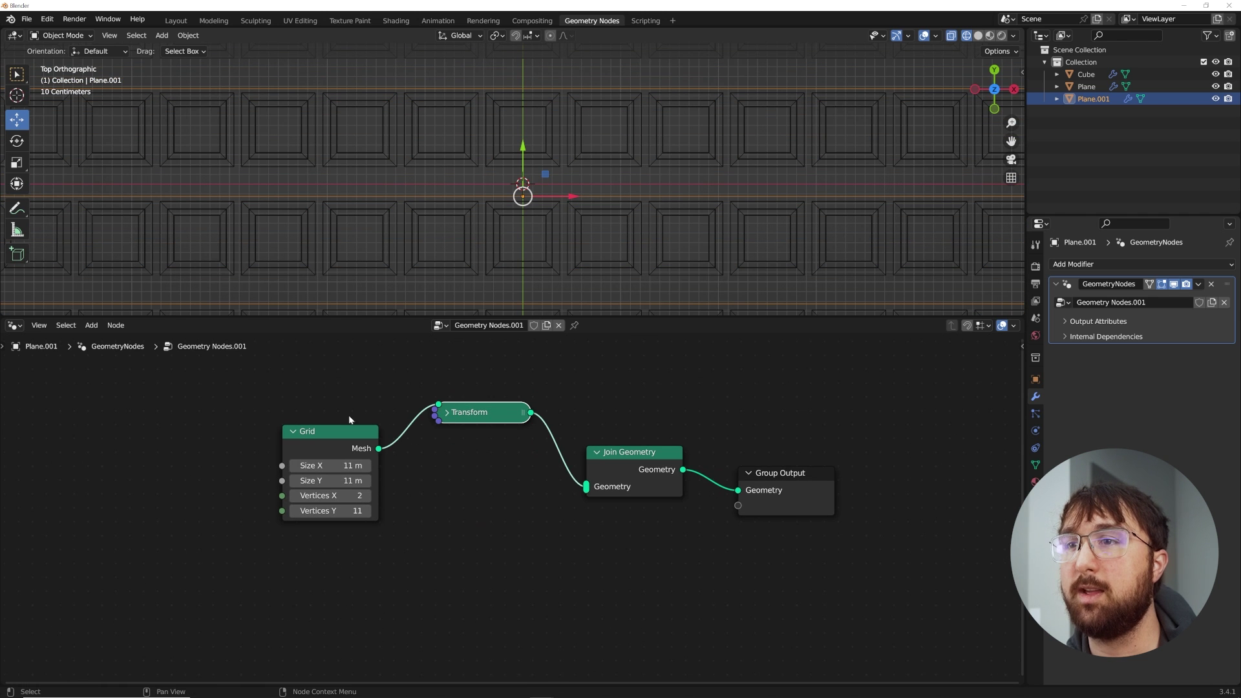
{"action": "key", "text": "shift+d"}
{"action": "left_click", "coordinate": [481, 490]}
{"action": "left_click_drag", "start_coordinate": [445, 482], "coordinate": [593, 495]}
{"action": "left_click", "coordinate": [447, 487]}
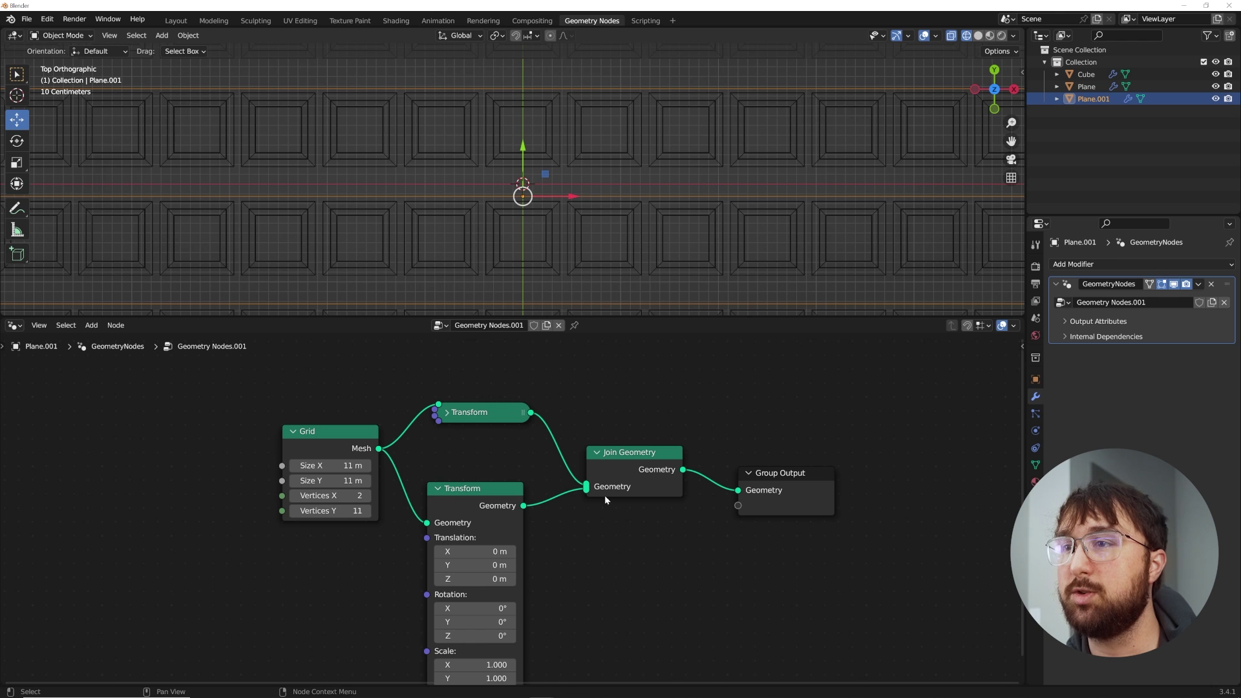
Set the second Transform's Y translation to 0.09 m with viewport overlays hidden, then collapse it beneath the first
{"action": "left_click_drag", "start_coordinate": [484, 564], "coordinate": [518, 564], "text": "shift"}
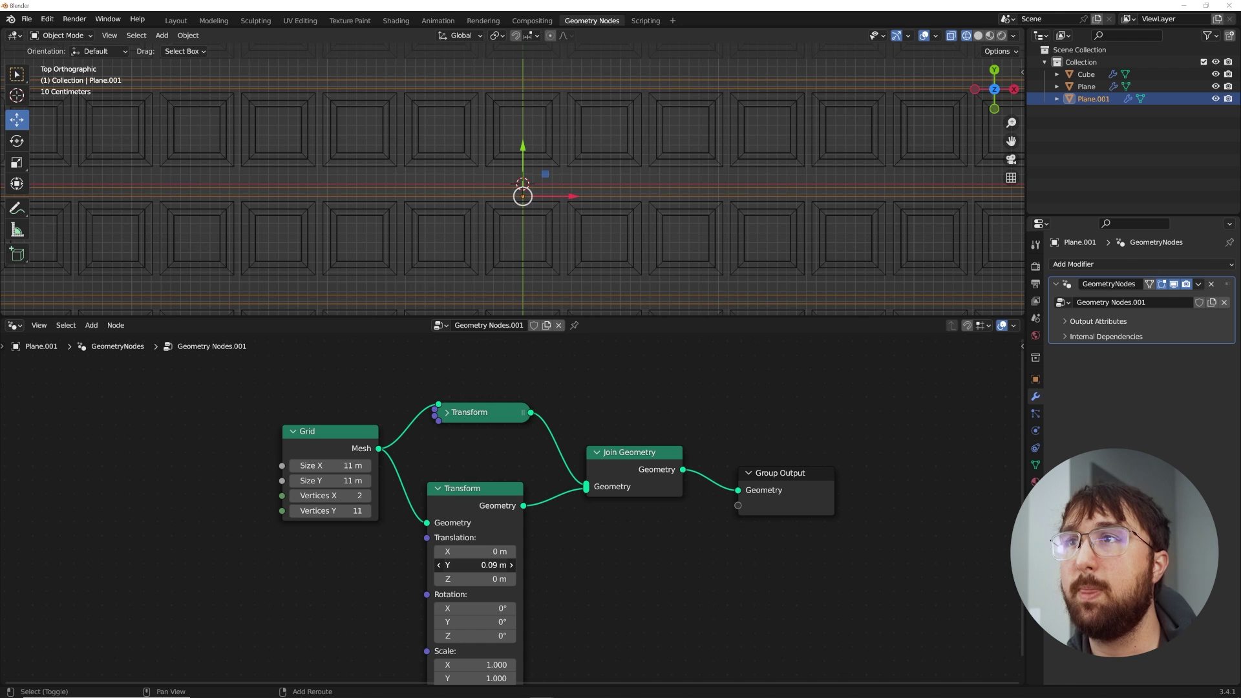
{"action": "key", "text": "shift+alt+z"}
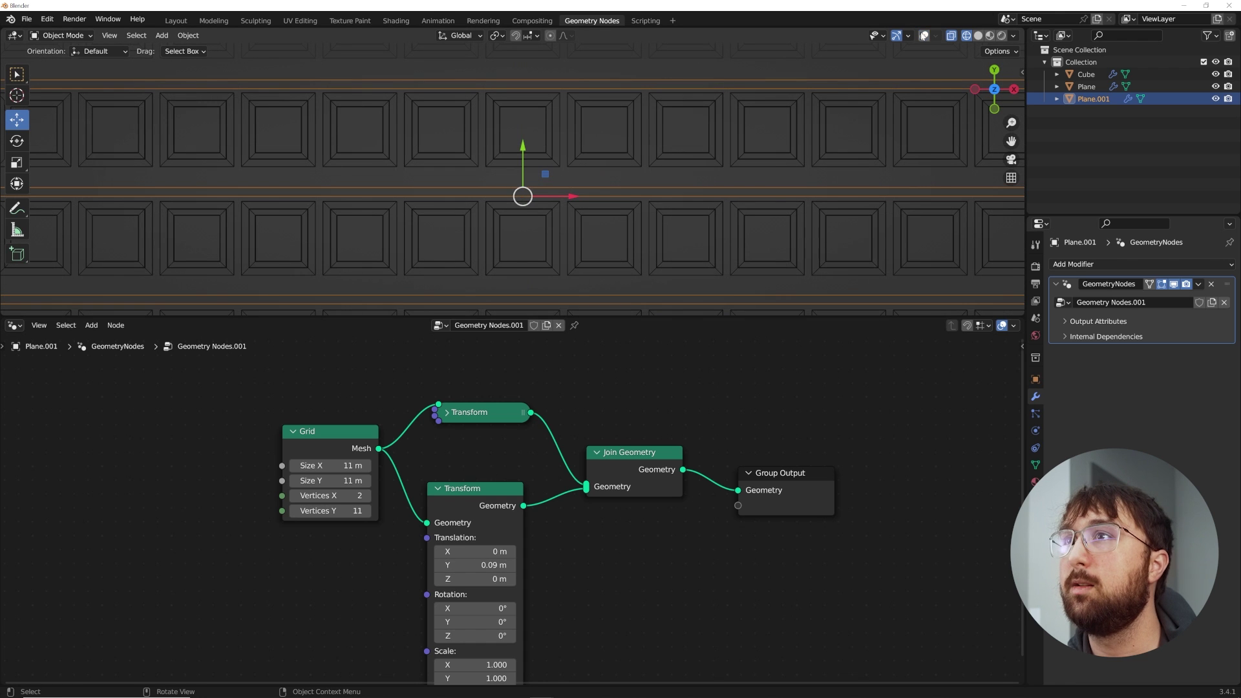
{"action": "left_click", "coordinate": [437, 488]}
{"action": "left_click_drag", "start_coordinate": [474, 493], "coordinate": [478, 455]}
Add a third Transform copy between Grid and Join Geometry and set its Y translation to 0.17 m
{"action": "key", "text": "shift+d"}
{"action": "left_click", "coordinate": [475, 512]}
{"action": "left_click", "coordinate": [439, 508]}
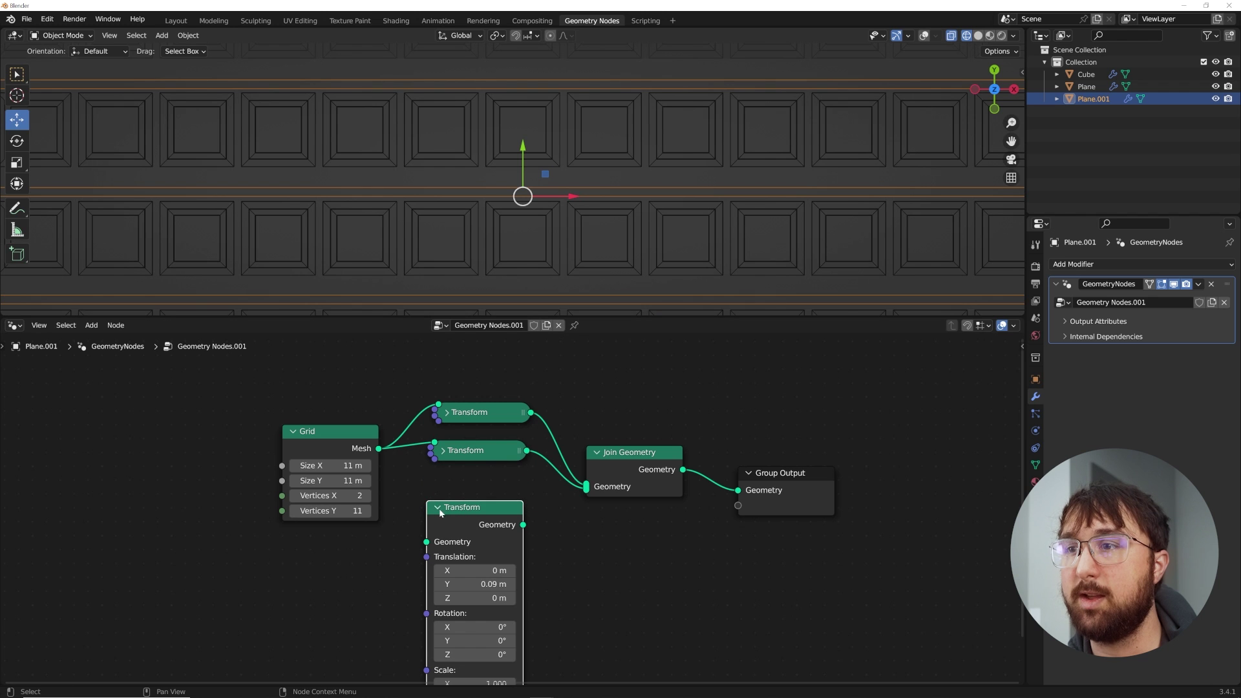
{"action": "left_click_drag", "start_coordinate": [378, 449], "coordinate": [426, 542]}
{"action": "left_click_drag", "start_coordinate": [522, 524], "coordinate": [589, 498]}
{"action": "mouse_move", "coordinate": [499, 585]}
{"action": "left_mouse_down", "text": "shift"}
{"action": "mouse_move", "coordinate": [452, 585]}
{"action": "mouse_move", "coordinate": [483, 584]}
{"action": "left_mouse_up", "text": "shift"}
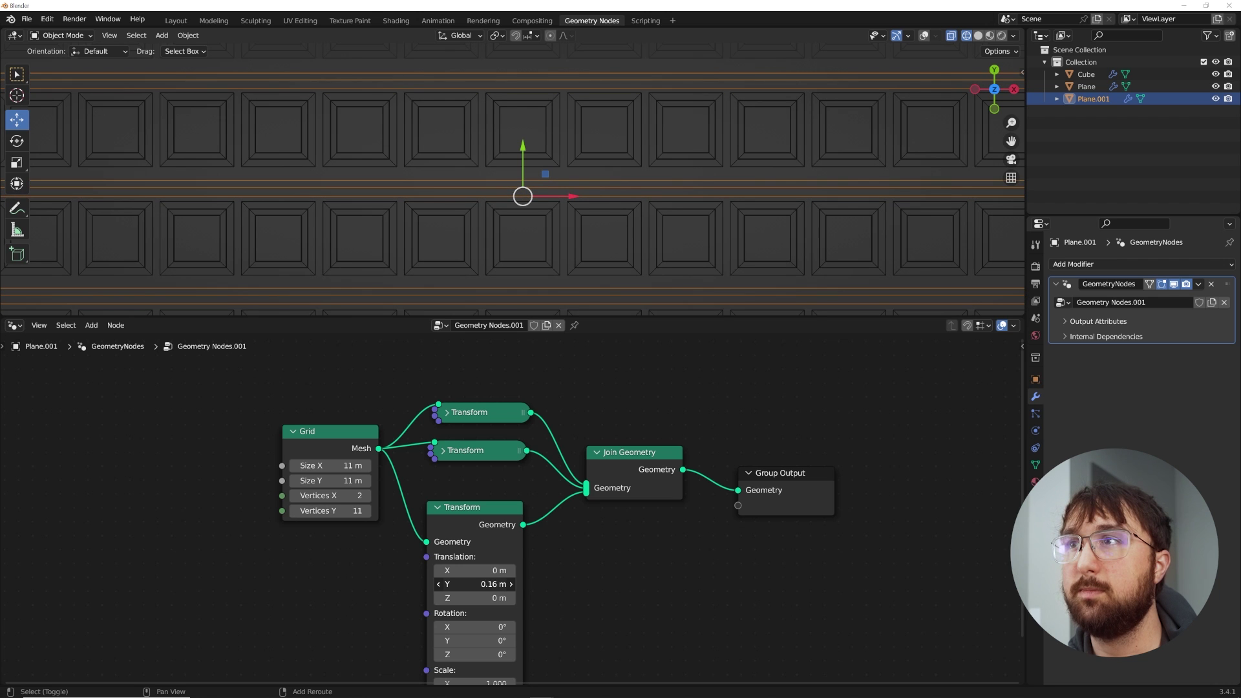
{"action": "left_click_drag", "start_coordinate": [484, 583], "coordinate": [486, 584]}
Nudge the tripled lines slightly up in Y to centre them in the gaps, and return the viewport to solid shading
{"action": "left_click_drag", "start_coordinate": [523, 145], "coordinate": [523, 140]}
{"action": "scroll", "coordinate": [576, 134], "scroll_direction": "down", "scroll_amount": 8}
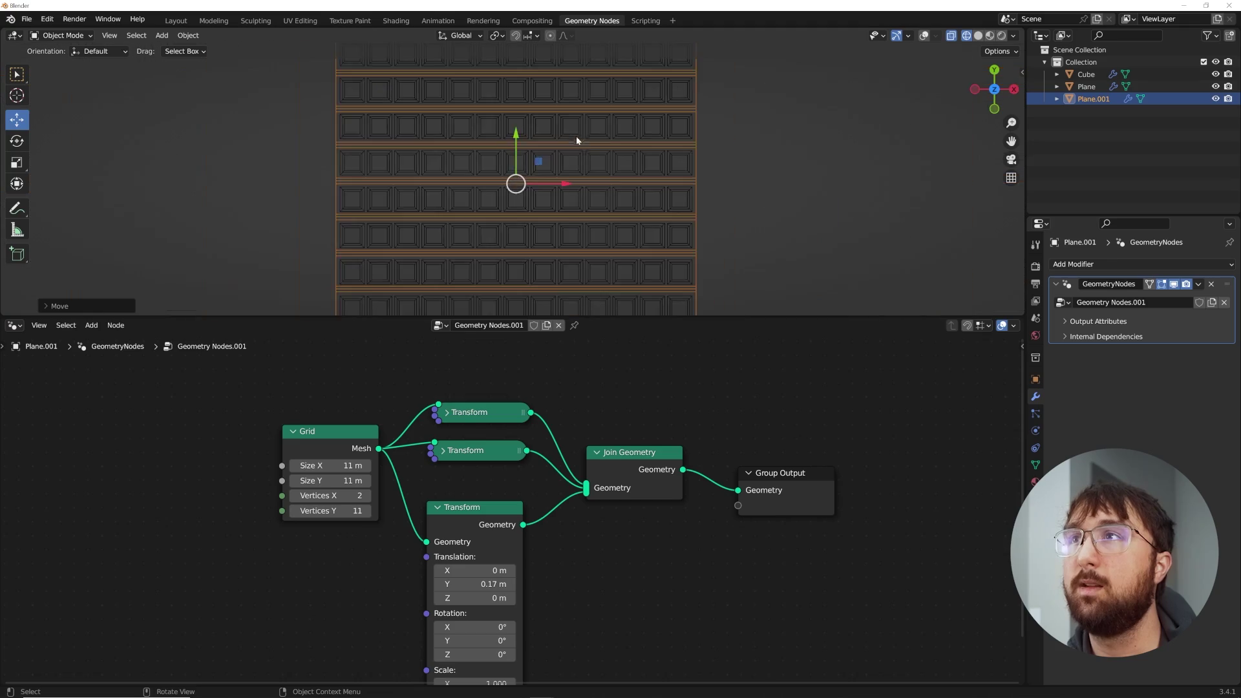
{"action": "scroll", "coordinate": [583, 162], "scroll_direction": "up", "scroll_amount": 6}
{"action": "middle_click_drag", "start_coordinate": [583, 164], "coordinate": [650, 168]}
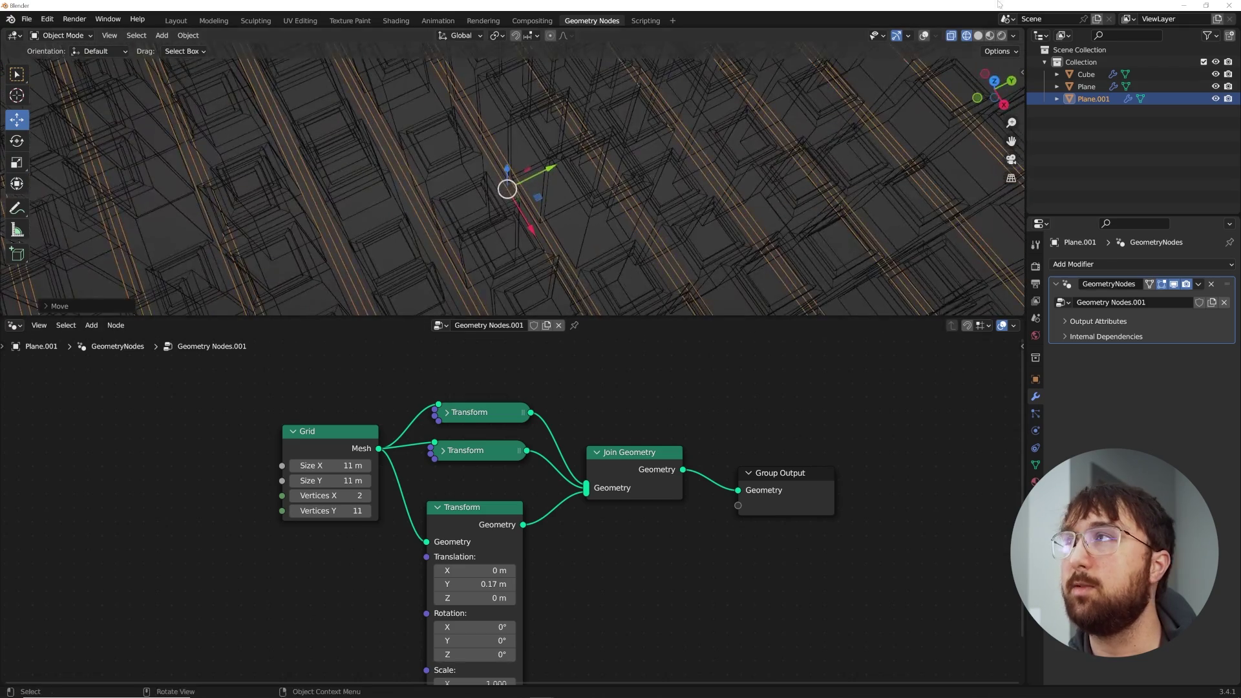
{"action": "left_click", "coordinate": [978, 37]}
{"action": "middle_click_drag", "start_coordinate": [739, 222], "coordinate": [663, 191]}
Make room before the Group Output and insert a Mesh to Curve node after Join Geometry
{"action": "middle_click_drag", "start_coordinate": [698, 497], "coordinate": [444, 494]}
{"action": "left_click_drag", "start_coordinate": [558, 481], "coordinate": [808, 453]}
{"action": "key", "text": "shift+a"}
{"action": "left_click", "coordinate": [577, 367]}
{"action": "type", "text": "mesh to"}
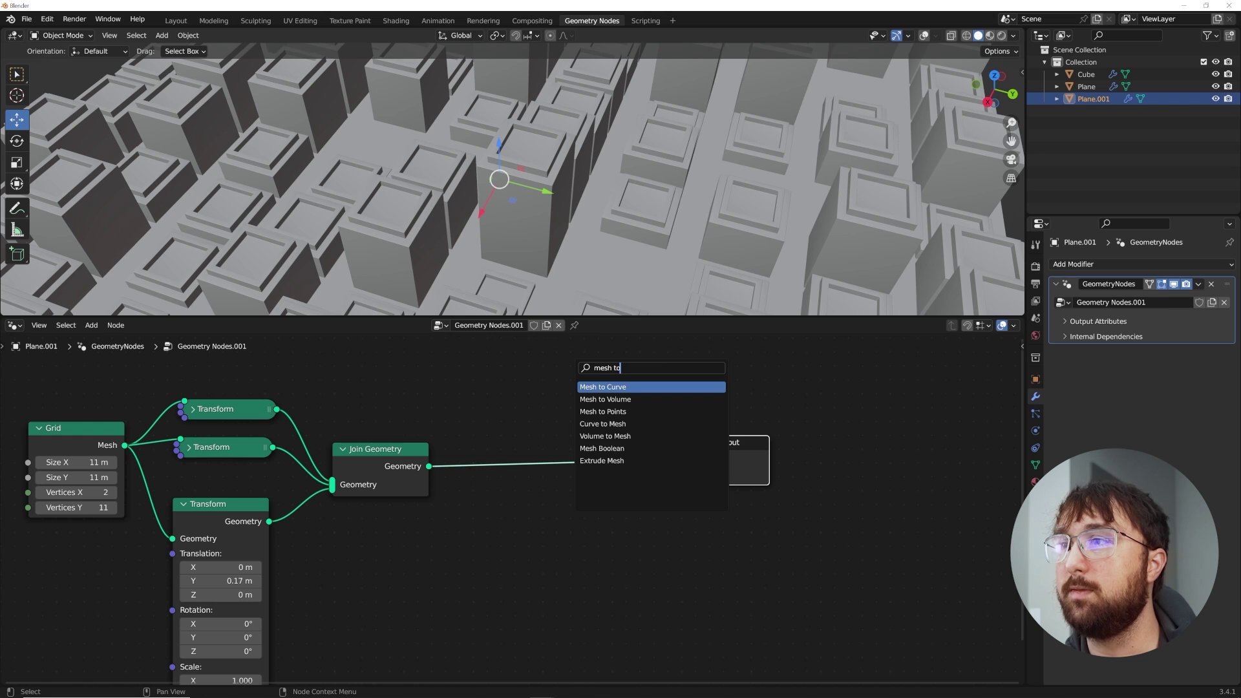
{"action": "key", "text": "Return"}
{"action": "left_click", "coordinate": [458, 458]}
Insert a Curve to Mesh node between Mesh to Curve and Group Output
{"action": "key", "text": "shift+a"}
{"action": "left_click", "coordinate": [612, 381]}
{"action": "type", "text": "curve to"}
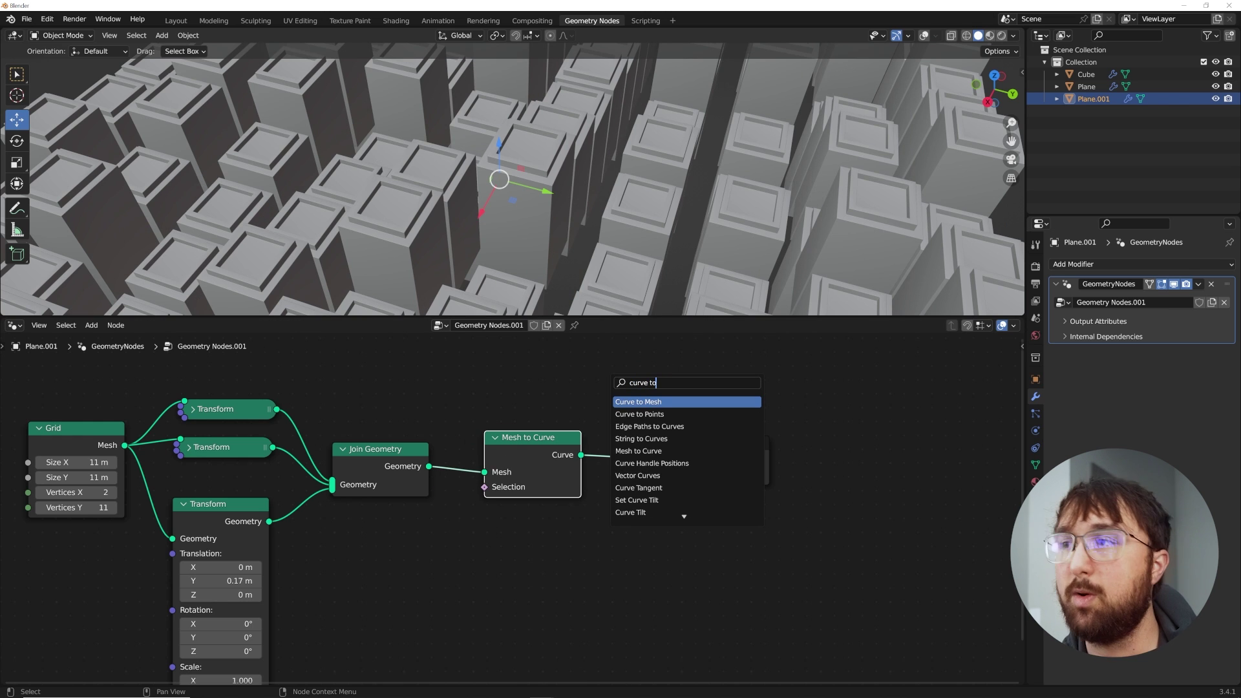
{"action": "key", "text": "Return"}
{"action": "left_click", "coordinate": [656, 460]}
Add a Curve Circle node as the Curve to Mesh profile curve and set its radius to 0.01 m
{"action": "key", "text": "shift+a"}
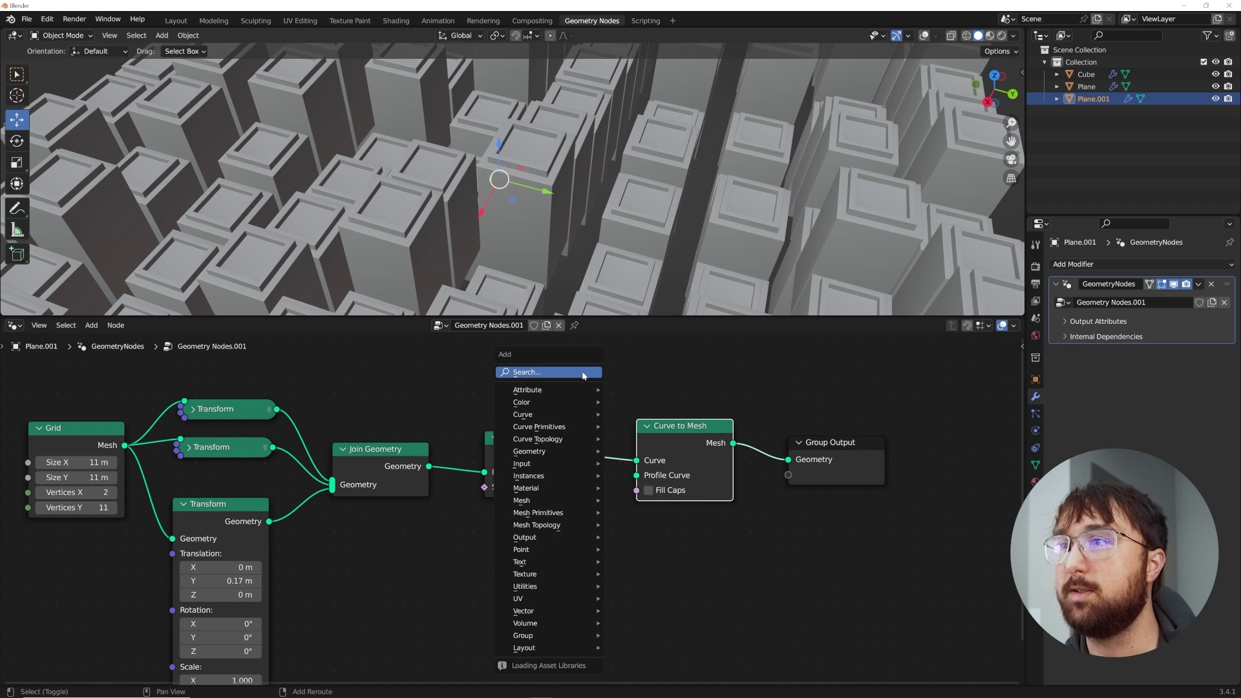
{"action": "left_click", "coordinate": [585, 372]}
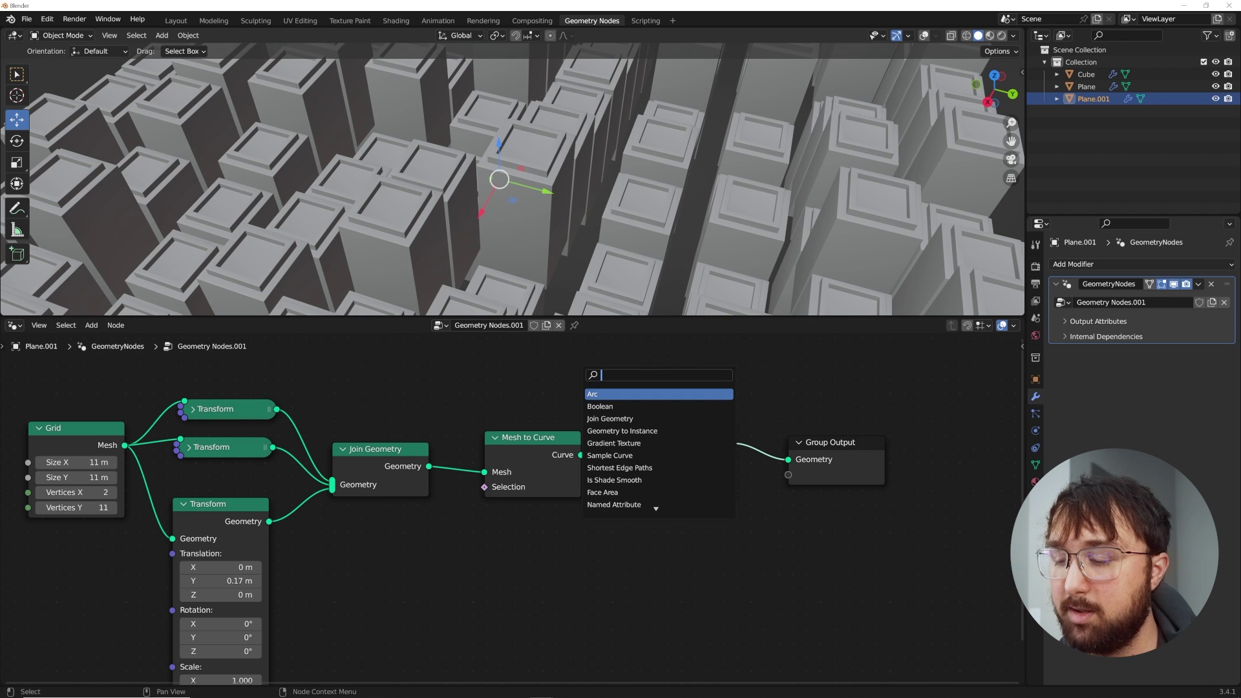
{"action": "type", "text": "cir"}
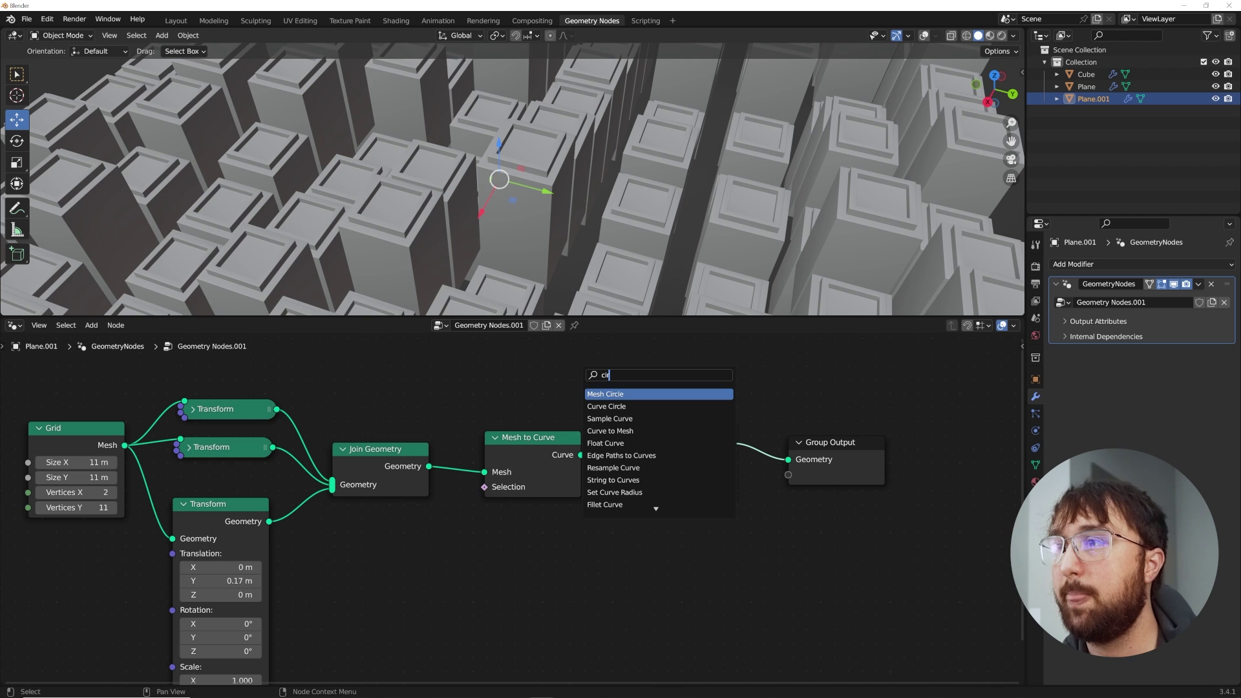
{"action": "key", "text": "Down"}
{"action": "key", "text": "Return"}
{"action": "left_click", "coordinate": [546, 561]}
{"action": "left_click_drag", "start_coordinate": [571, 537], "coordinate": [636, 475]}
{"action": "double_click", "coordinate": [522, 589]}
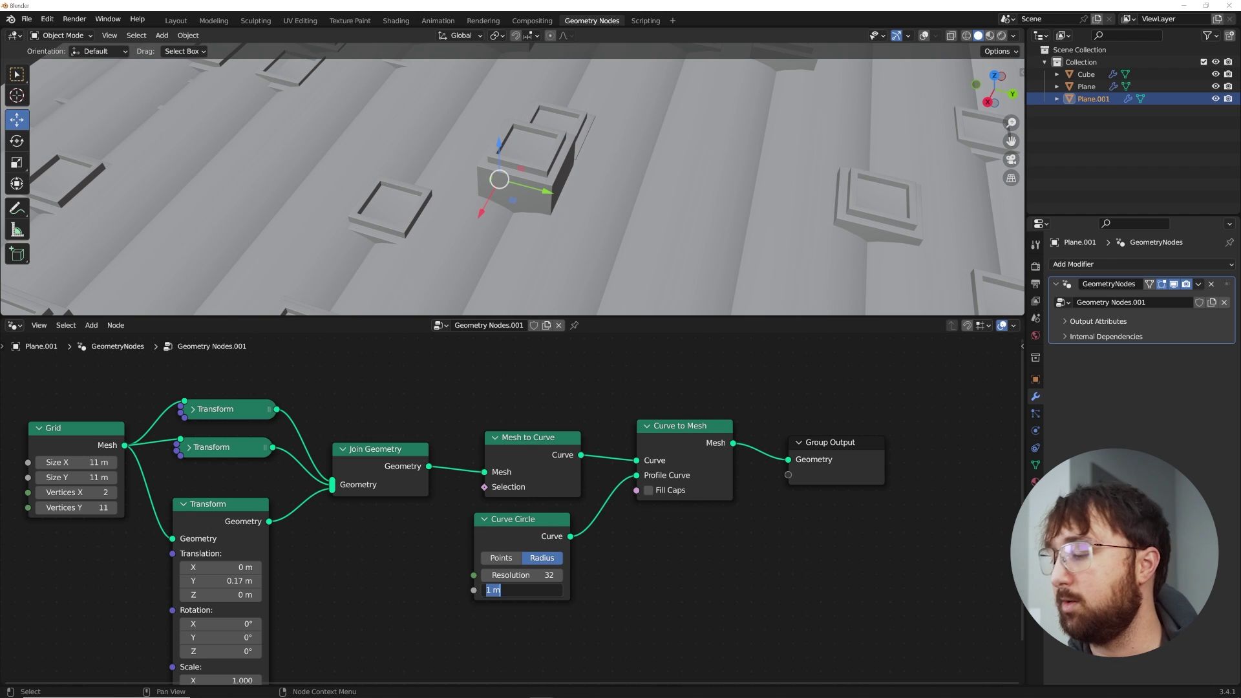
{"action": "type", "text": "0.01"}
{"action": "key", "text": "Return"}
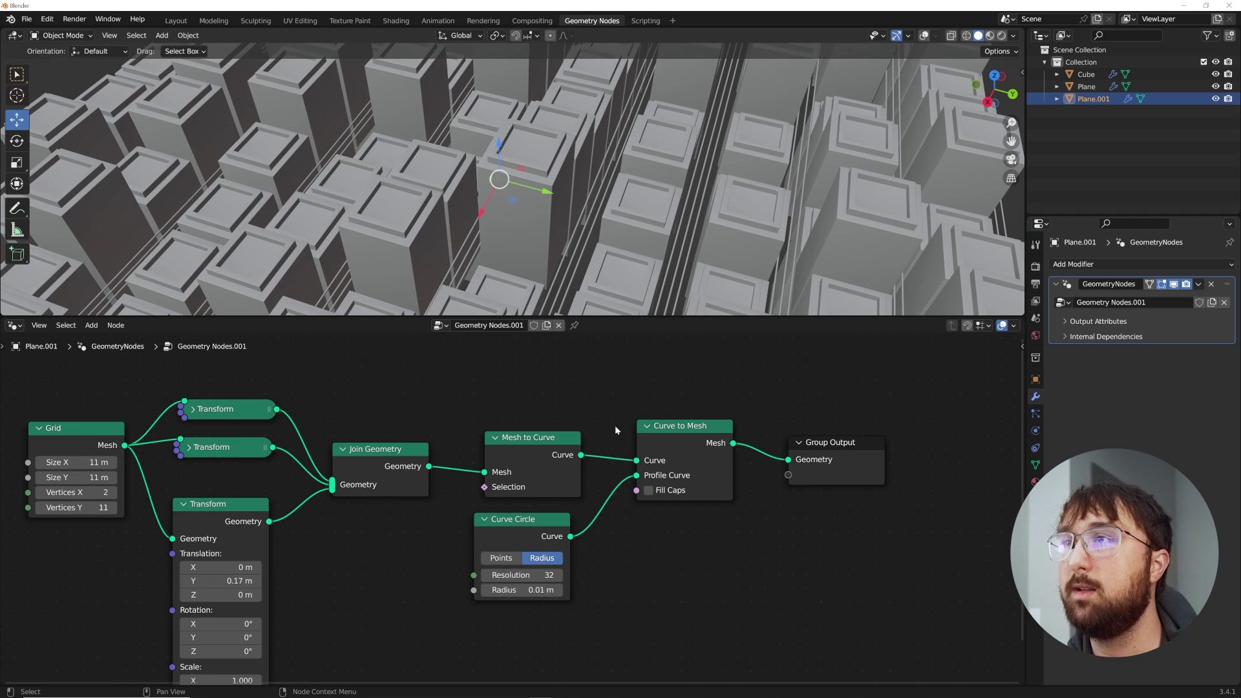
Raise the wire object along Z so the thin lines run higher between the pillars
{"action": "middle_click_drag", "start_coordinate": [543, 213], "coordinate": [603, 189]}
{"action": "scroll", "coordinate": [632, 220], "scroll_direction": "down", "scroll_amount": 5}
{"action": "middle_click_drag", "start_coordinate": [518, 150], "coordinate": [498, 140]}
{"action": "key", "text": "g"}
{"action": "key", "text": "z"}
{"action": "left_click_drag", "start_coordinate": [503, 118], "coordinate": [503, 118]}
{"action": "scroll", "coordinate": [506, 172], "scroll_direction": "up", "scroll_amount": 5}
{"action": "middle_click_drag", "start_coordinate": [510, 146], "coordinate": [584, 182]}
{"action": "scroll", "coordinate": [583, 181], "scroll_direction": "up", "scroll_amount": 1}
Insert a Set Material node between Curve to Mesh and Group Output in the wire object's node tree
{"action": "middle_click_drag", "start_coordinate": [768, 432], "coordinate": [573, 473]}
{"action": "key", "text": "shift+a"}
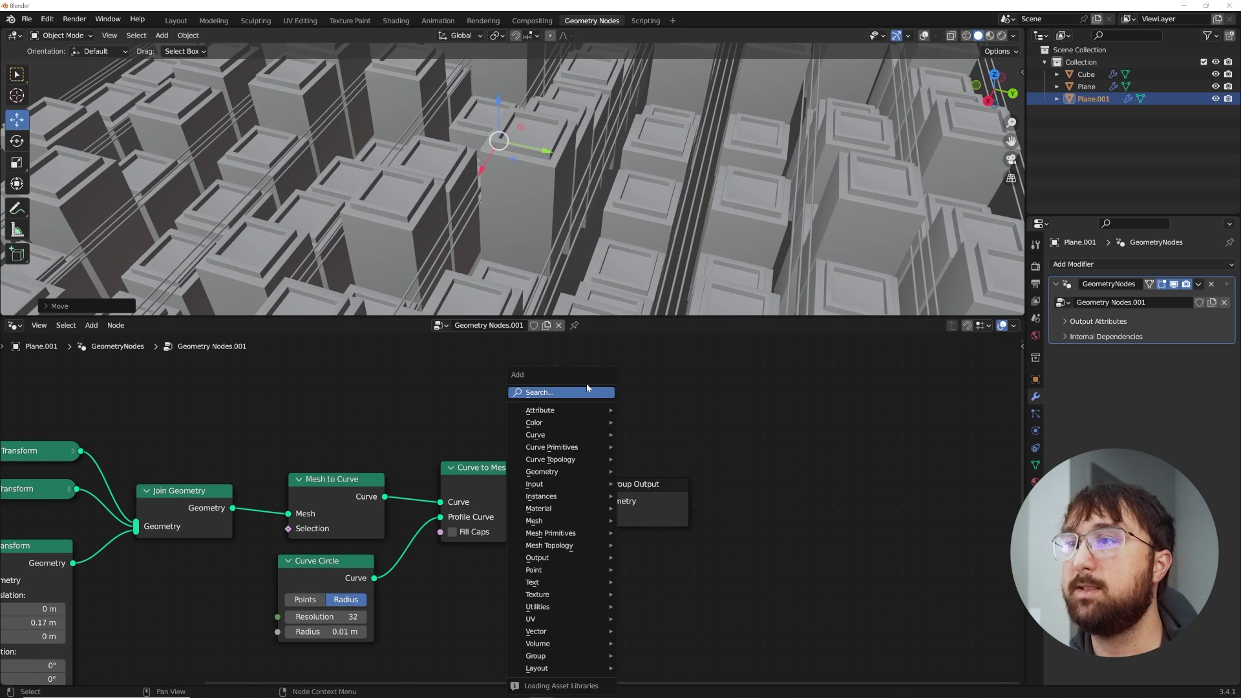
{"action": "left_click", "coordinate": [586, 386]}
{"action": "type", "text": "set mat"}
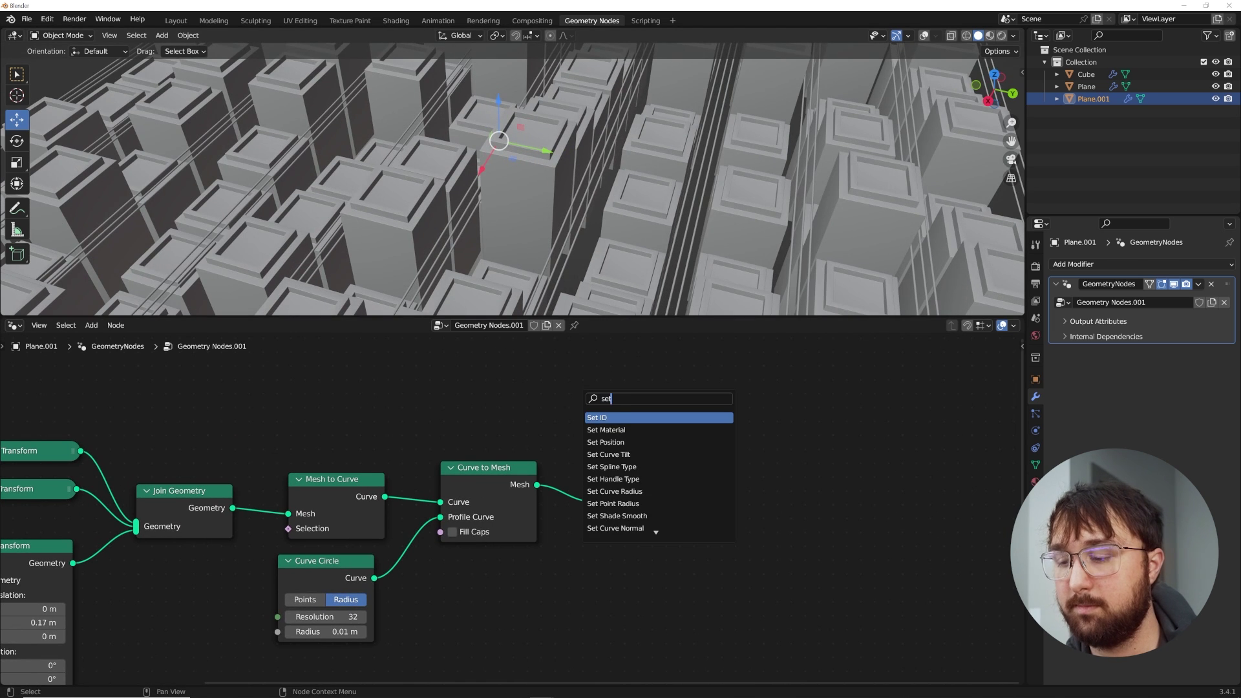
{"action": "key", "text": "Return"}
{"action": "left_click", "coordinate": [610, 497]}
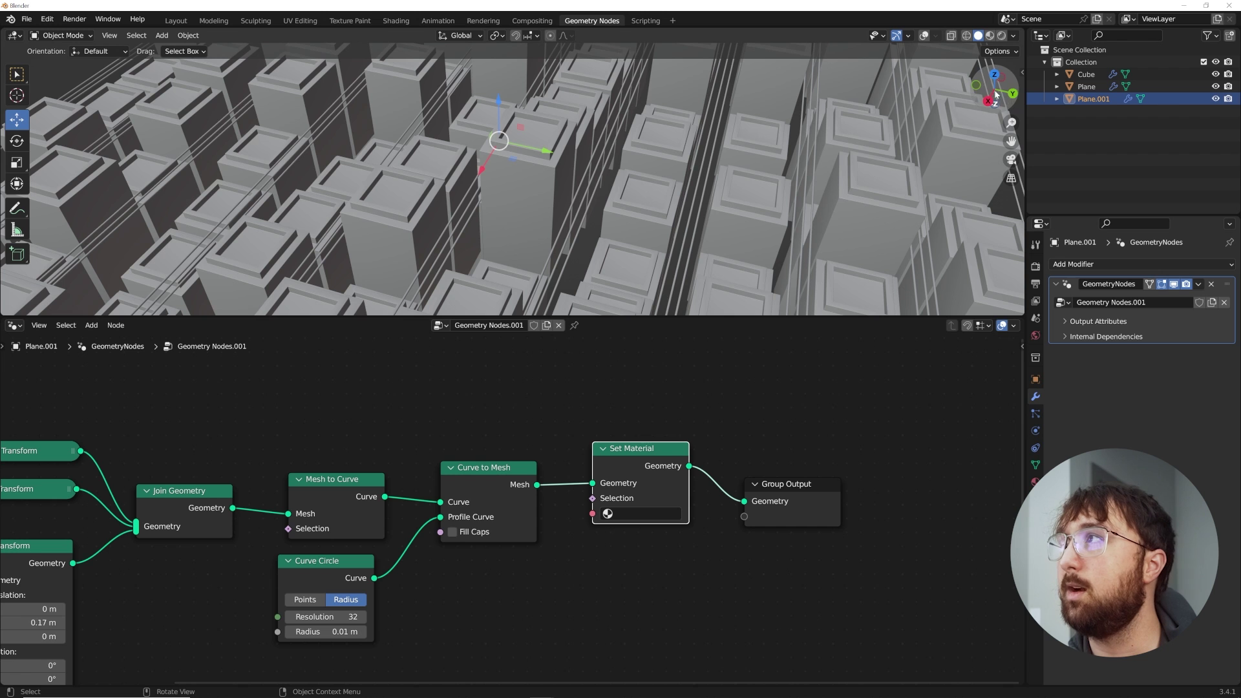
Switch the render engine from Cycles to Eevee and display the viewport in rendered shading
{"action": "left_click", "coordinate": [1001, 36]}
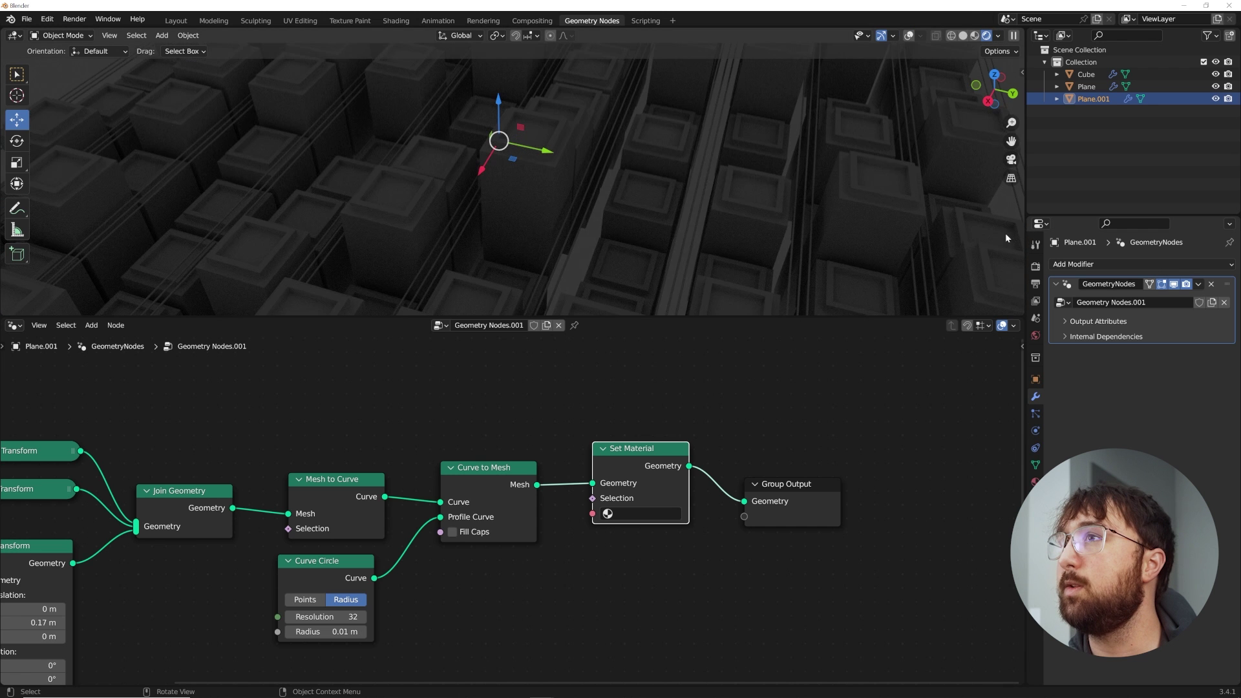
{"action": "left_click", "coordinate": [963, 36]}
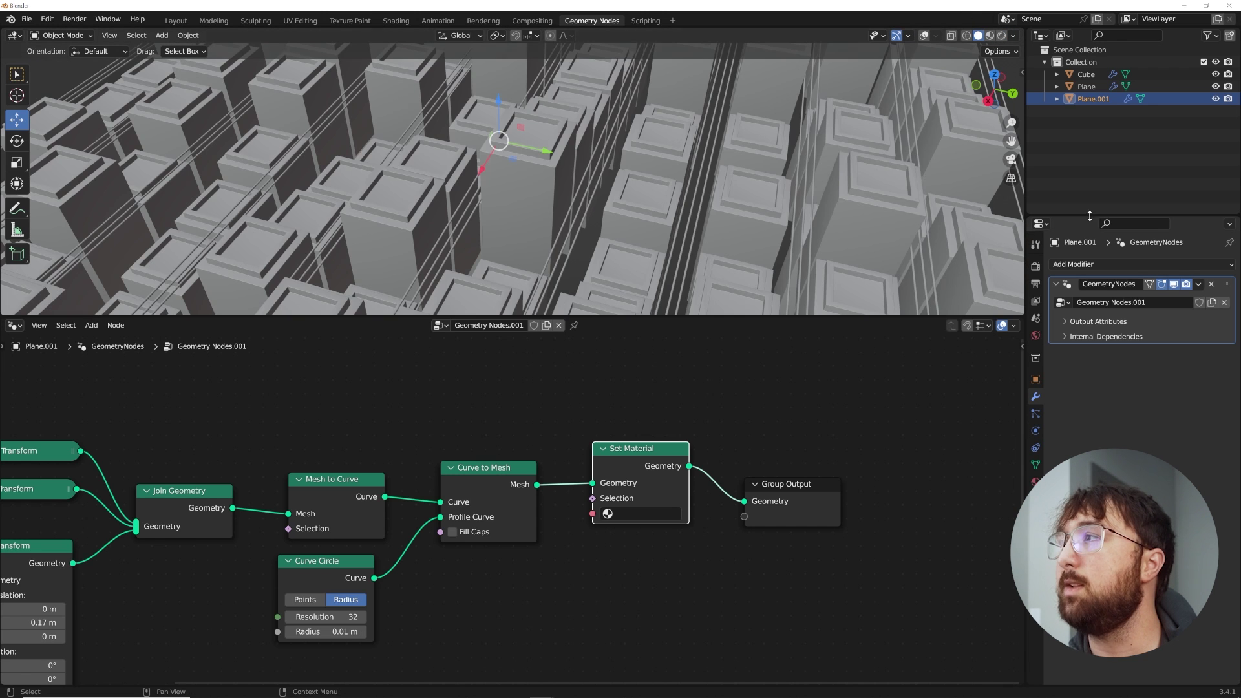
{"action": "left_click", "coordinate": [1032, 263]}
{"action": "left_click", "coordinate": [1150, 264]}
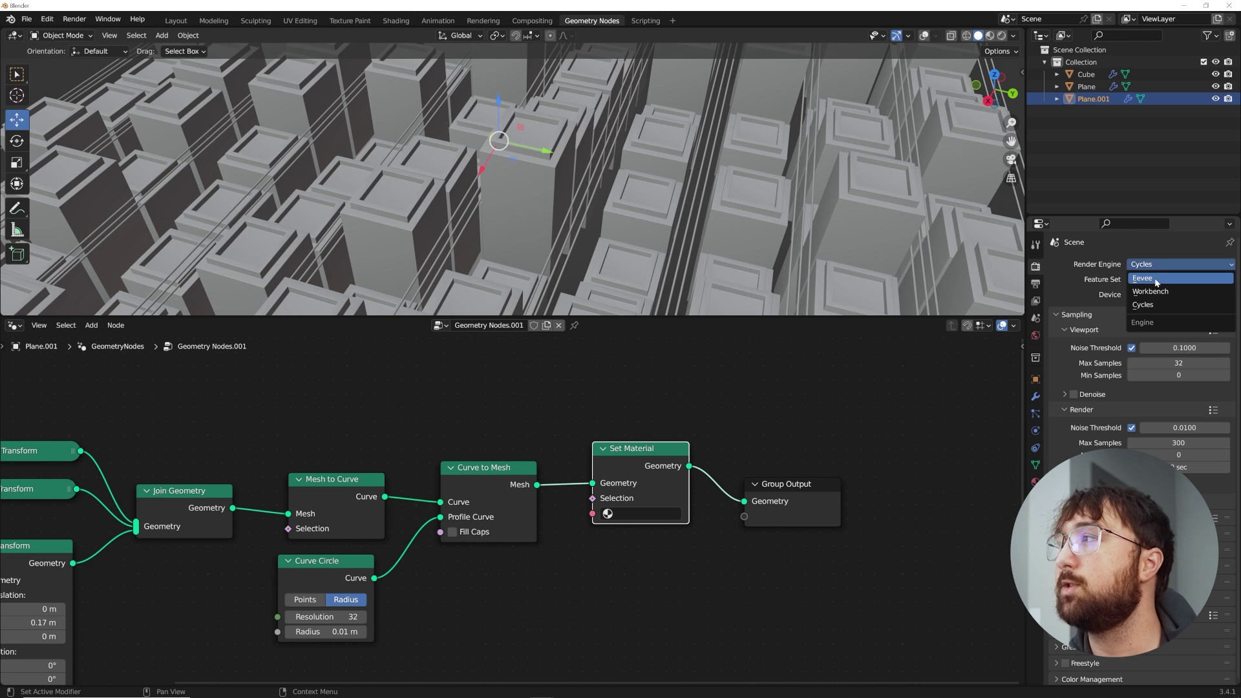
{"action": "left_click", "coordinate": [1156, 279]}
{"action": "left_click", "coordinate": [1001, 35]}
{"action": "middle_click_drag", "start_coordinate": [764, 235], "coordinate": [739, 219]}
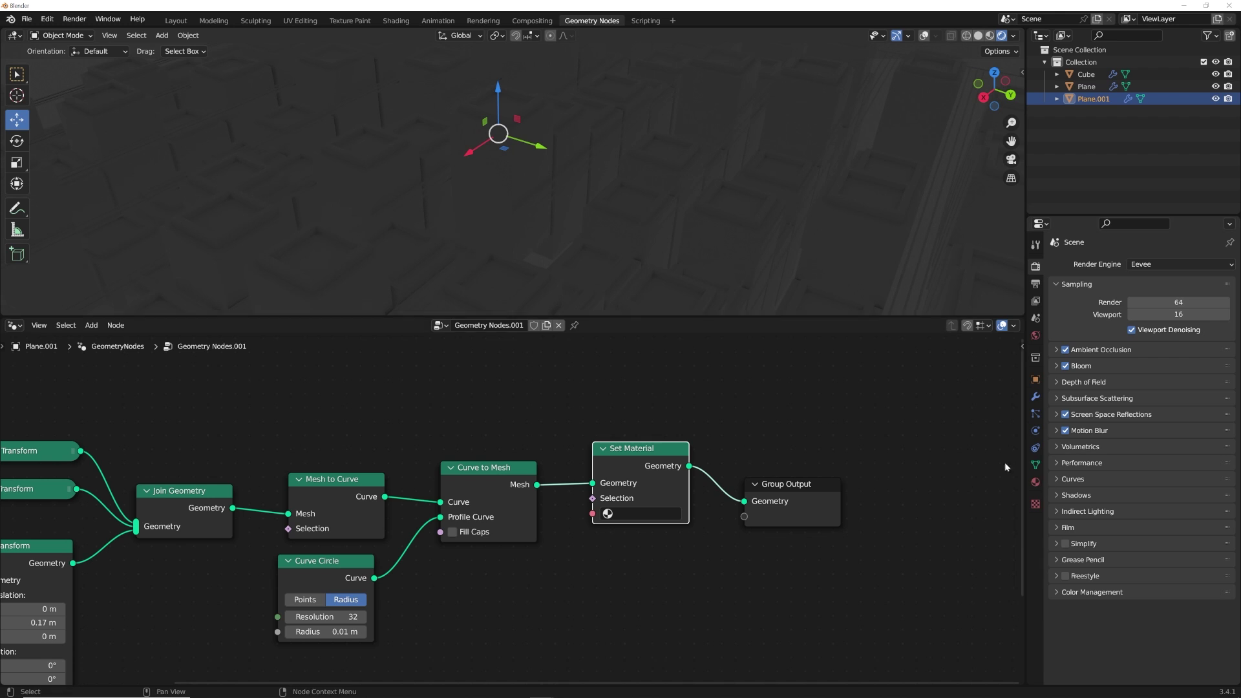
Create a new material on the wire object and change its surface shader to Emission
{"action": "left_click", "coordinate": [1035, 482]}
{"action": "left_click", "coordinate": [1138, 316]}
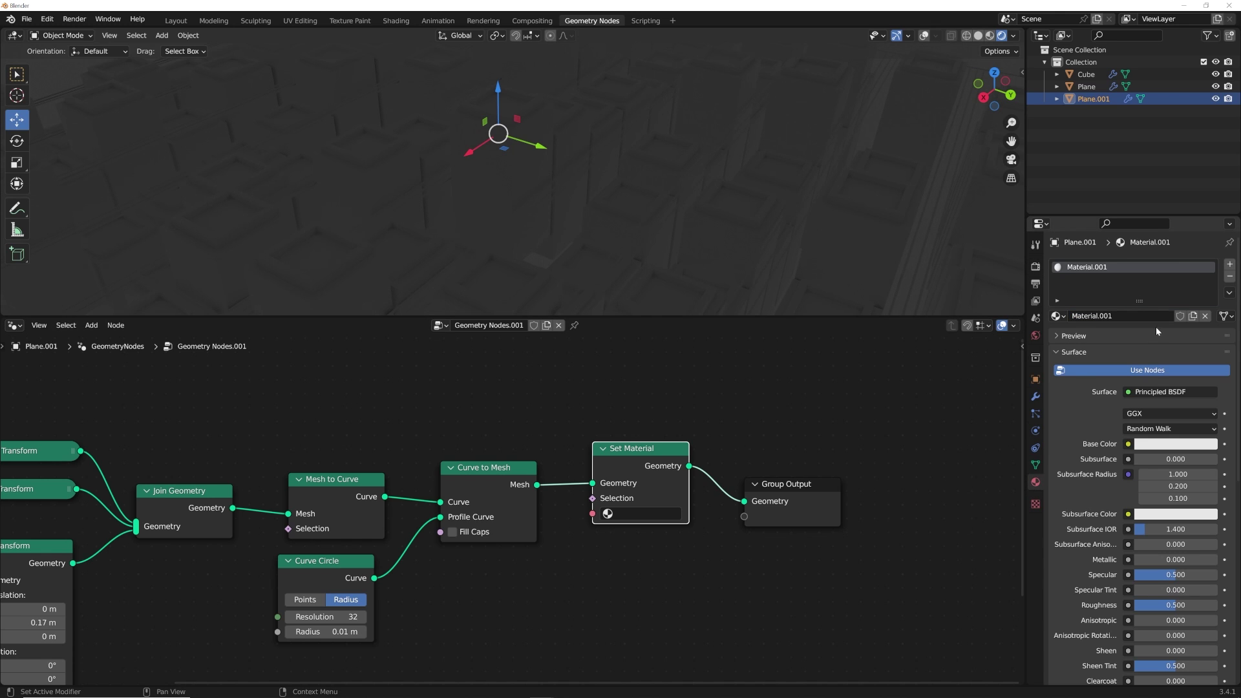
{"action": "left_click", "coordinate": [1161, 393]}
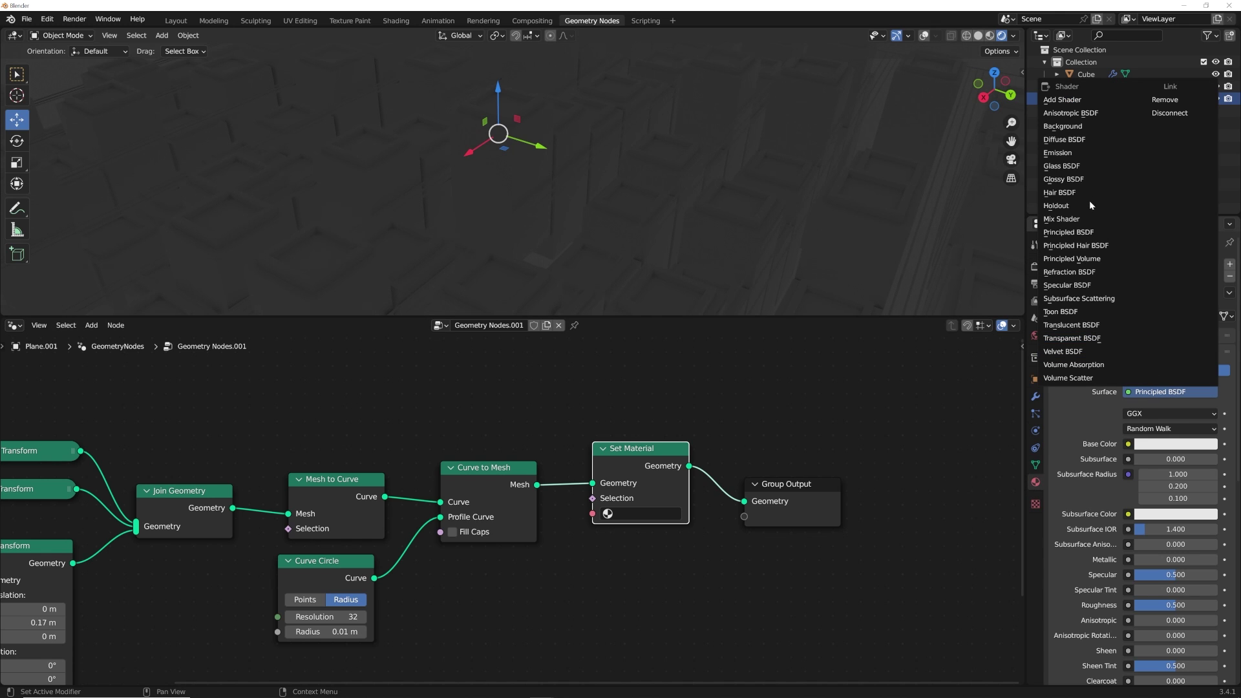
{"action": "left_click", "coordinate": [1065, 153]}
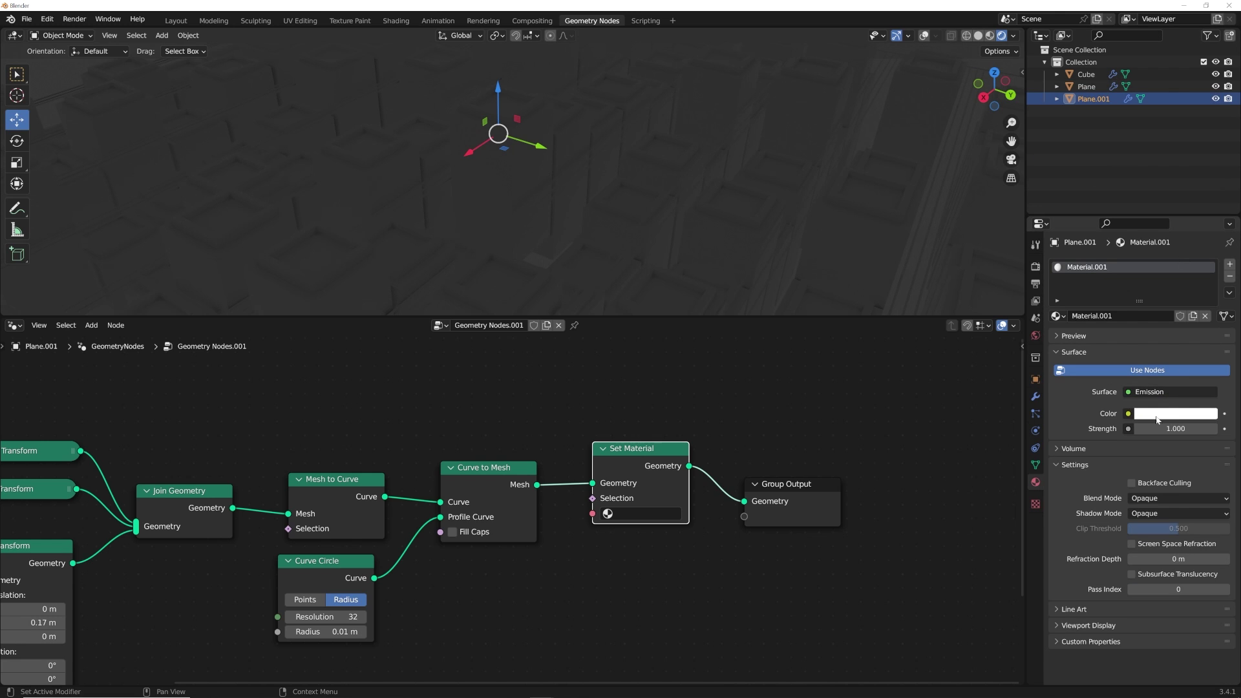
Set the wire material's emission strength to 18.5 and assign Material.001 in the Set Material node
{"action": "left_click_drag", "start_coordinate": [1162, 428], "coordinate": [1180, 429]}
{"action": "key", "text": "Down"}
{"action": "key", "text": "Down"}
{"action": "key", "text": "Return"}
{"action": "mouse_move", "coordinate": [652, 169]}
{"action": "middle_mouse_down"}
{"action": "mouse_move", "coordinate": [402, 155]}
{"action": "mouse_move", "coordinate": [641, 173]}
{"action": "middle_mouse_up"}
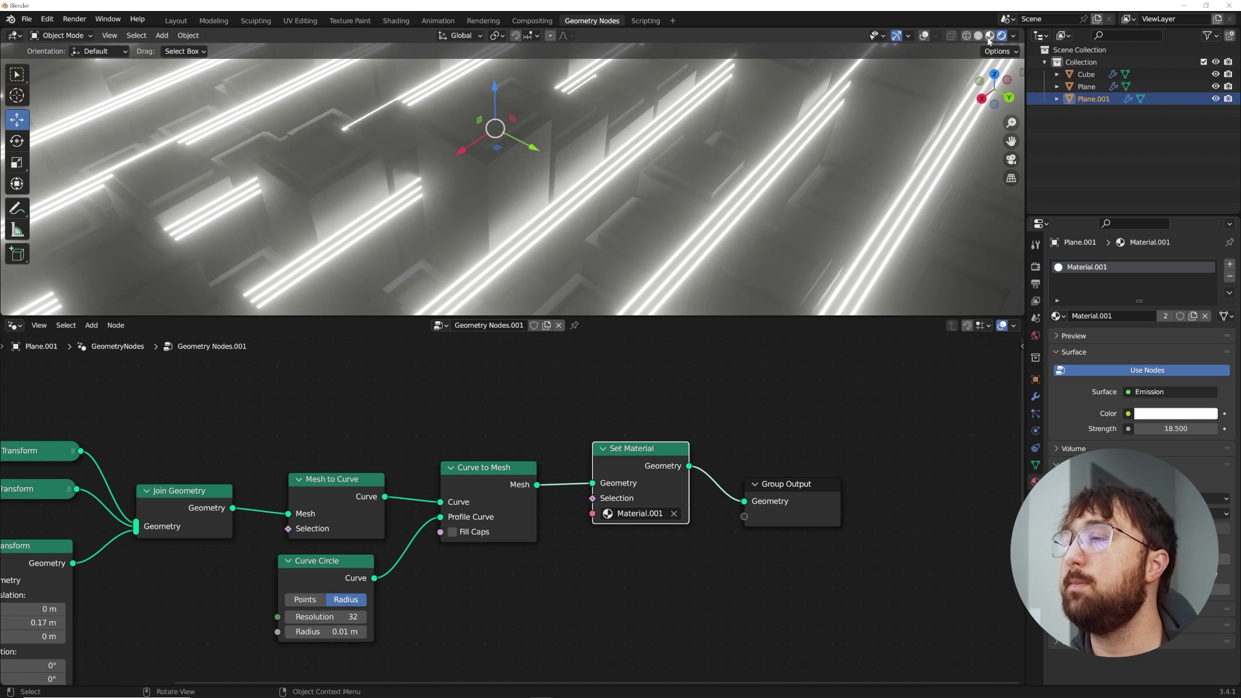
Select the pillar grid object and insert a Set Material node between Instance on Points and Group Output
{"action": "left_click", "coordinate": [678, 184]}
{"action": "key", "text": "shift+a"}
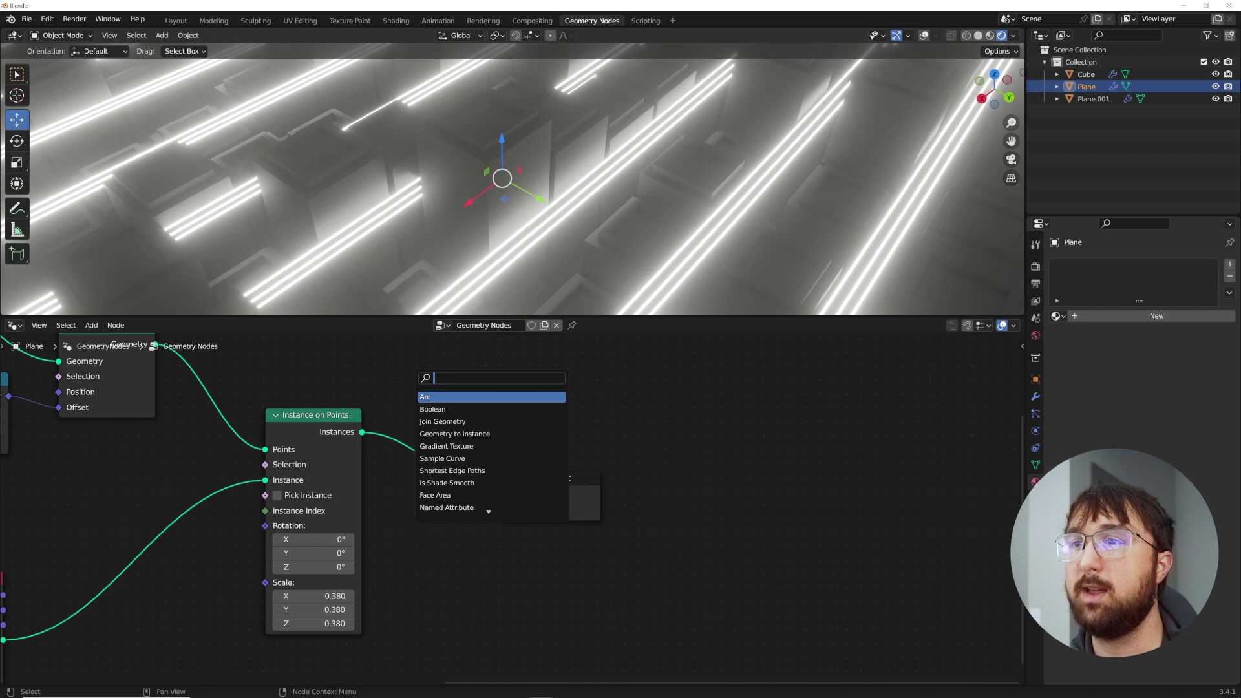
{"action": "type", "text": "set n"}
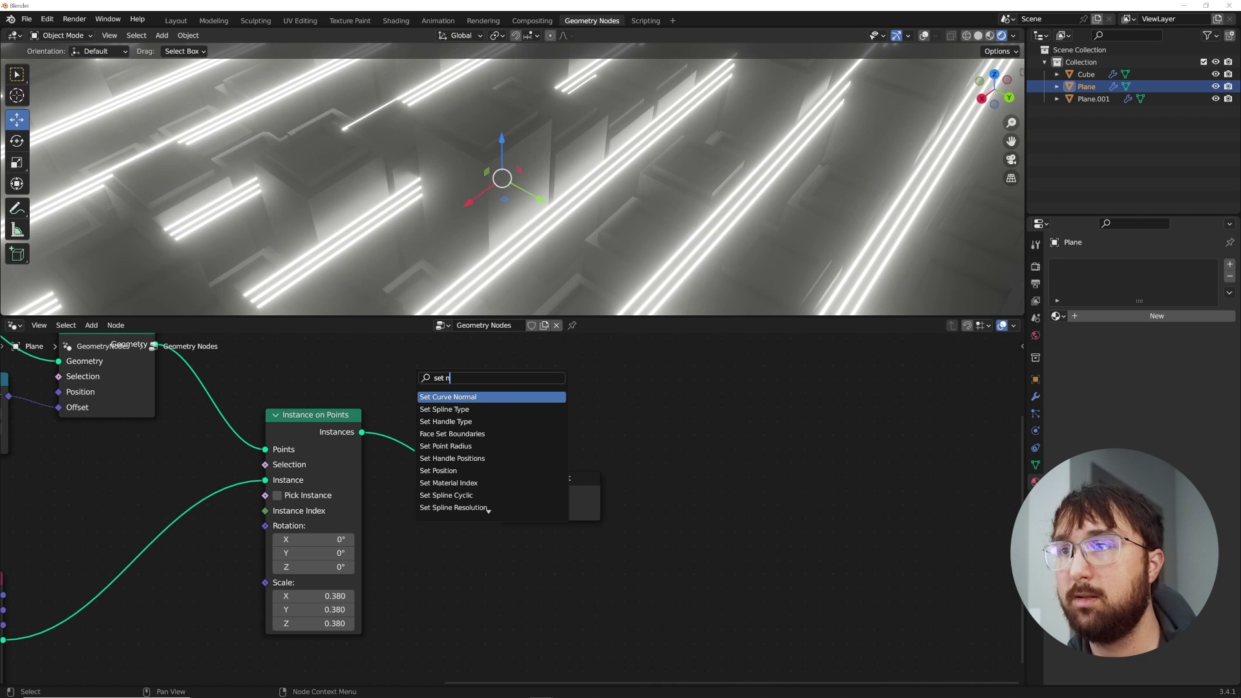
{"action": "key", "text": "BackSpace"}
{"action": "type", "text": "m"}
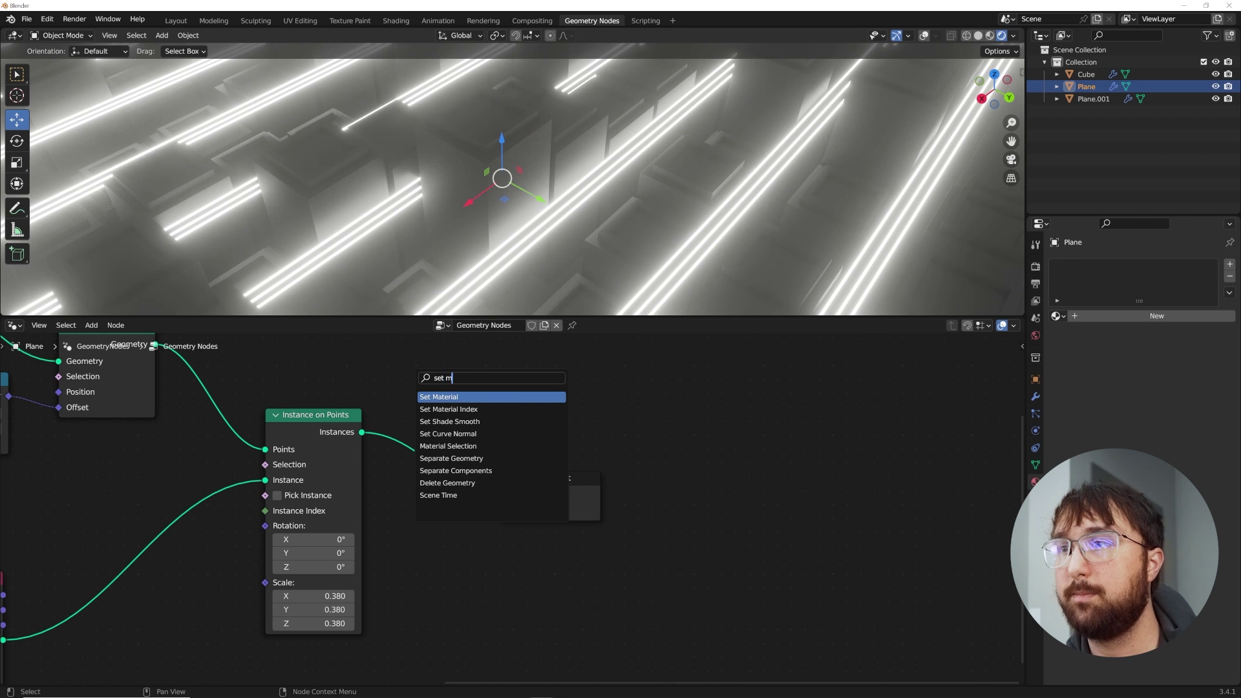
{"action": "key", "text": "Return"}
{"action": "left_click", "coordinate": [468, 450]}
Create a fully metallic pillar material with a grey base color and assign Material.002 in the Set Material node
{"action": "left_click", "coordinate": [1101, 318]}
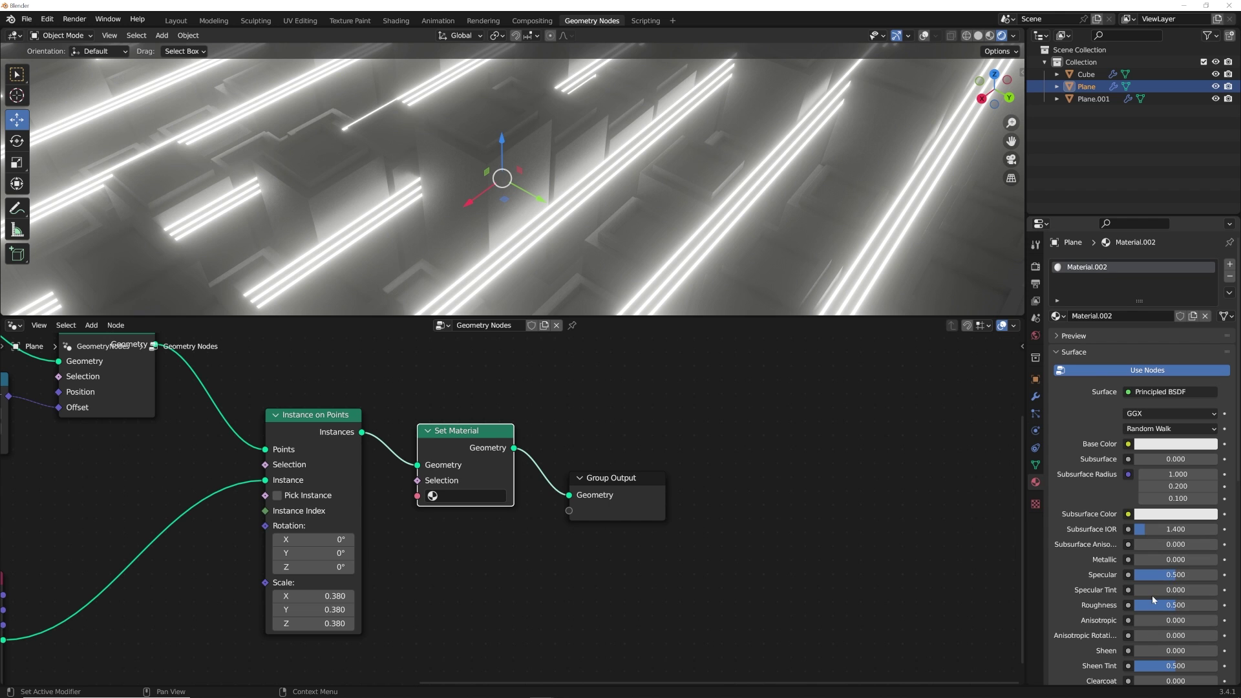
{"action": "left_click", "coordinate": [1194, 444]}
{"action": "left_click", "coordinate": [1191, 447]}
{"action": "left_click_drag", "start_coordinate": [1208, 279], "coordinate": [1208, 300]}
{"action": "left_click", "coordinate": [465, 495]}
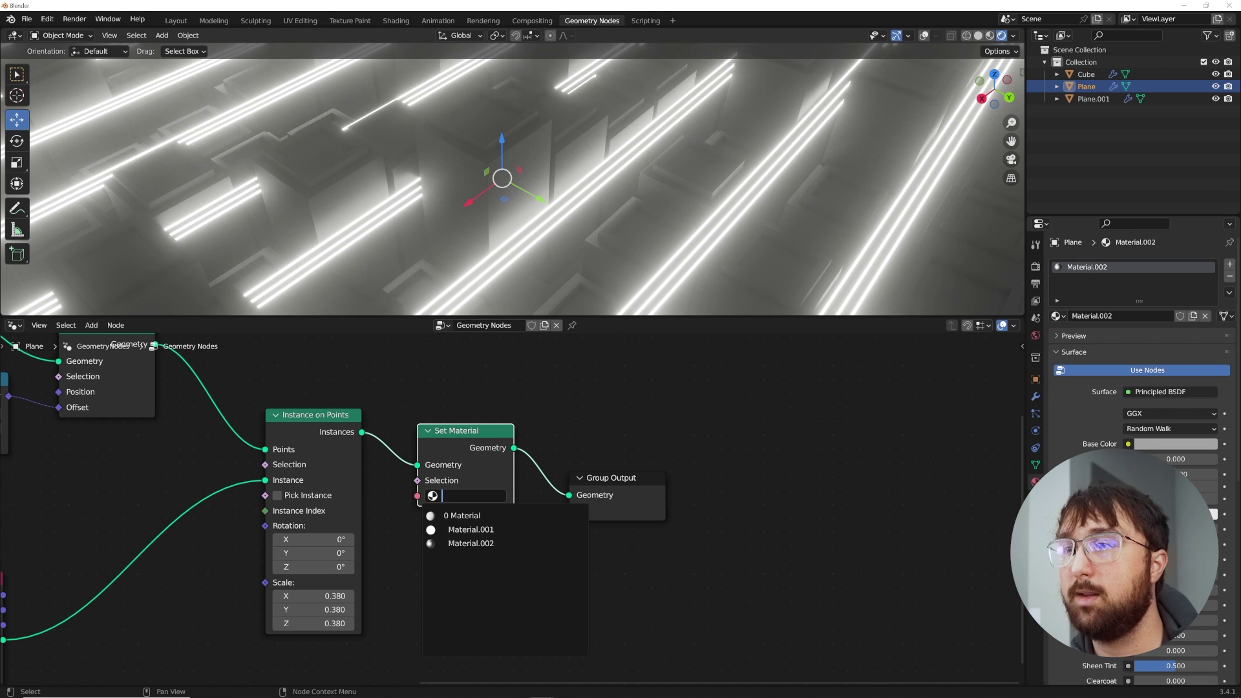
{"action": "left_click", "coordinate": [465, 543]}
Examine how the glowing wires light the metallic pillars, from several distances and in a taller viewport
{"action": "middle_click_drag", "start_coordinate": [712, 211], "coordinate": [641, 190]}
{"action": "scroll", "coordinate": [478, 185], "scroll_direction": "down", "scroll_amount": 4}
{"action": "scroll", "coordinate": [633, 190], "scroll_direction": "up", "scroll_amount": 4}
{"action": "mouse_move", "coordinate": [508, 187]}
{"action": "middle_mouse_down"}
{"action": "mouse_move", "coordinate": [582, 205]}
{"action": "mouse_move", "coordinate": [474, 204]}
{"action": "mouse_move", "coordinate": [506, 212]}
{"action": "middle_mouse_up"}
{"action": "scroll", "coordinate": [474, 204], "scroll_direction": "down", "scroll_amount": 3}
{"action": "scroll", "coordinate": [505, 212], "scroll_direction": "up", "scroll_amount": 4}
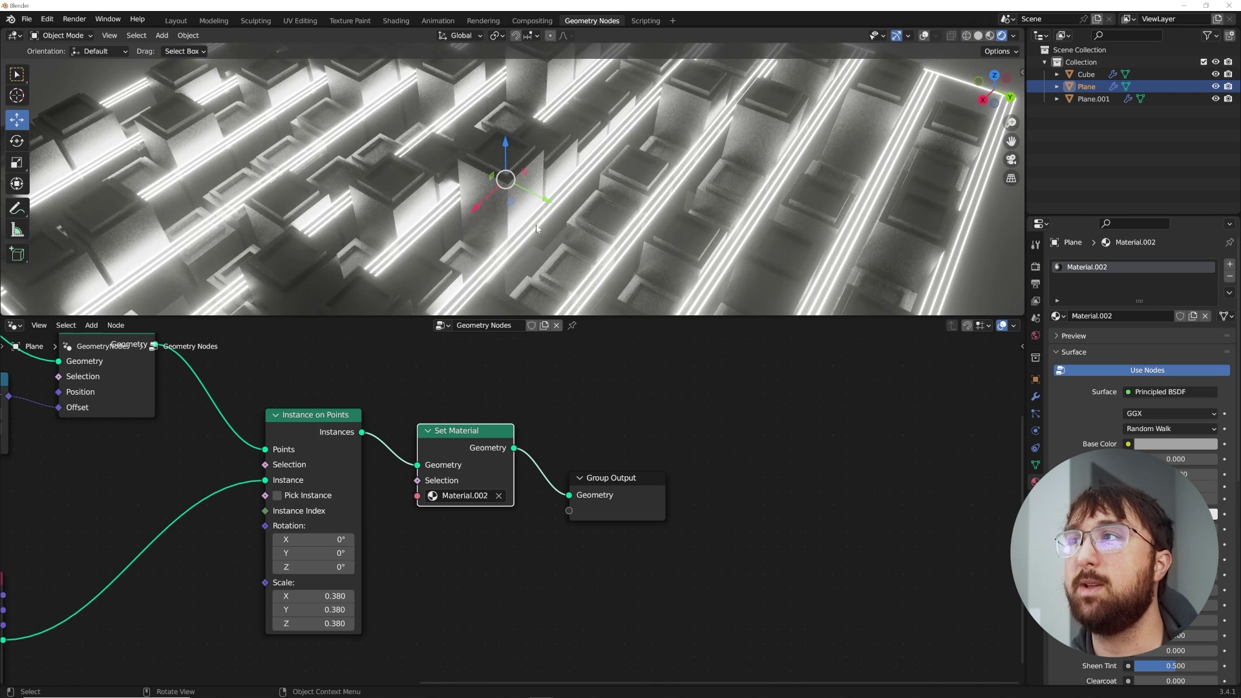
{"action": "middle_click_drag", "start_coordinate": [536, 229], "coordinate": [644, 325]}
{"action": "left_click_drag", "start_coordinate": [643, 330], "coordinate": [643, 360]}
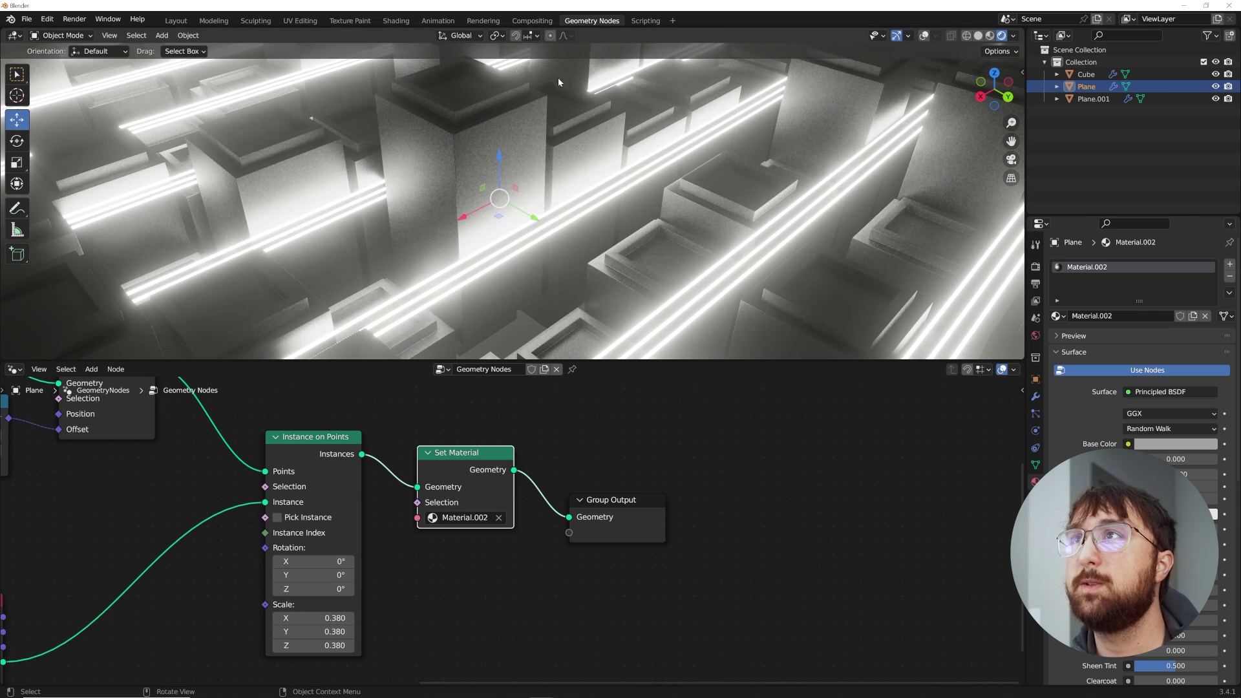
Switch to the Shading workspace and show the whole pillar grid in rendered shading with overlays hidden
{"action": "left_click", "coordinate": [395, 21]}
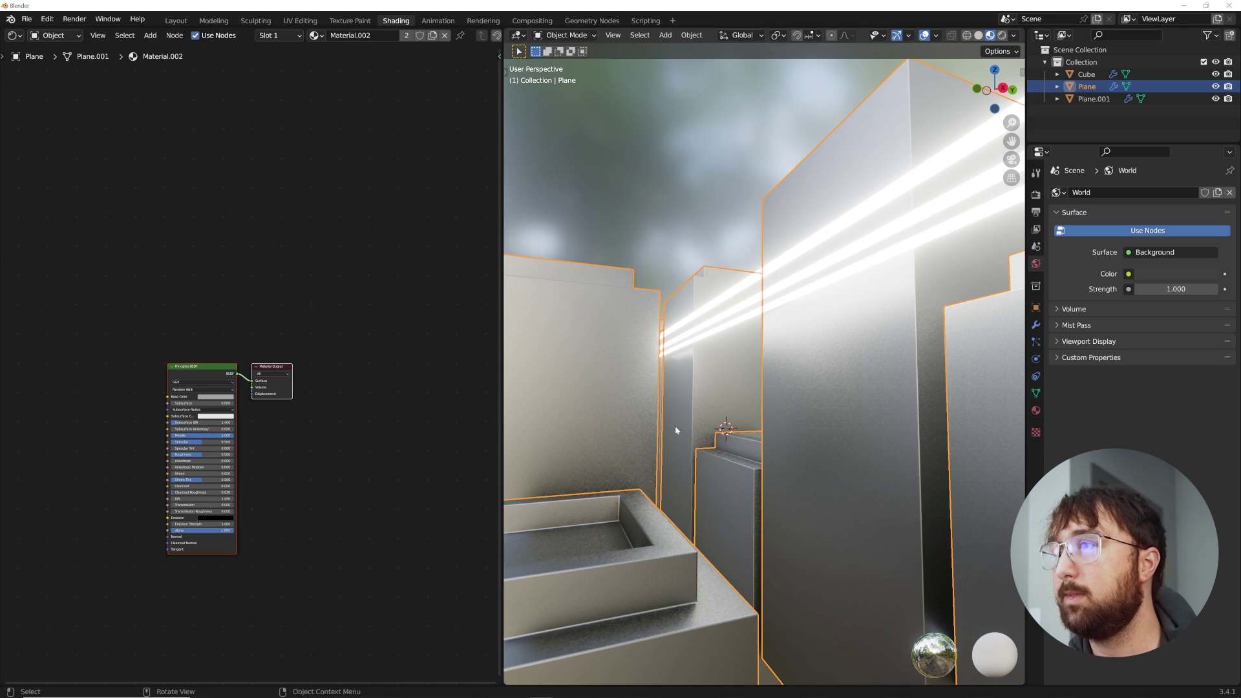
{"action": "scroll", "coordinate": [669, 431], "scroll_direction": "down", "scroll_amount": 10}
{"action": "middle_click_drag", "start_coordinate": [760, 464], "coordinate": [717, 484]}
{"action": "scroll", "coordinate": [717, 484], "scroll_direction": "up", "scroll_amount": 5}
{"action": "mouse_move", "coordinate": [782, 413]}
{"action": "middle_mouse_down"}
{"action": "mouse_move", "coordinate": [757, 422]}
{"action": "mouse_move", "coordinate": [769, 400]}
{"action": "middle_mouse_up"}
{"action": "left_click", "coordinate": [1002, 35]}
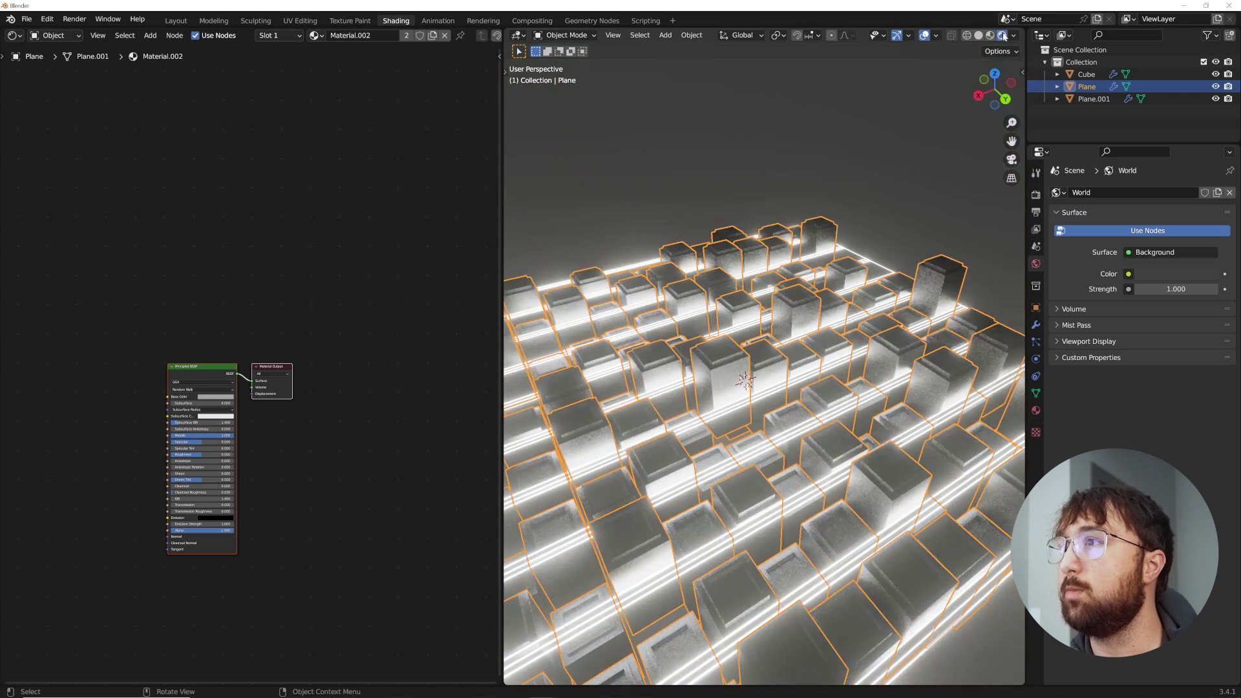
{"action": "left_click", "coordinate": [923, 36]}
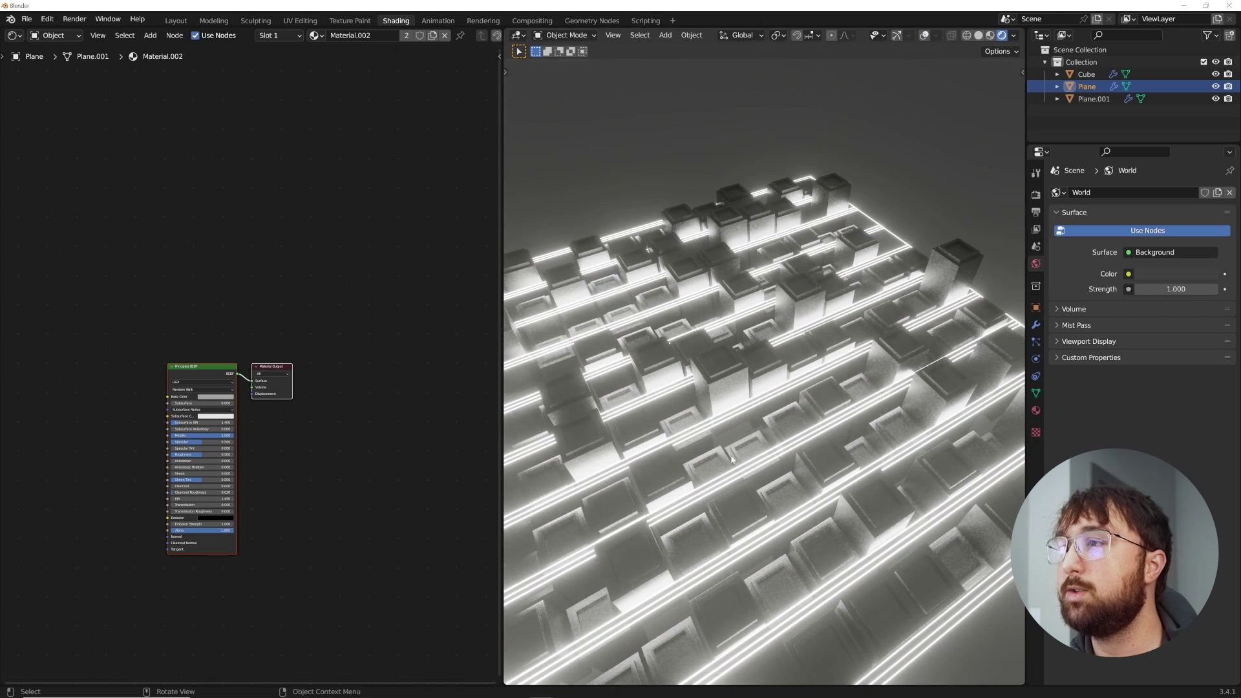
Select the wire object and insert a Mix Shader node between Emission and Material Output in its material
{"action": "scroll", "coordinate": [730, 452], "scroll_direction": "up", "scroll_amount": 4}
{"action": "left_click", "coordinate": [762, 470]}
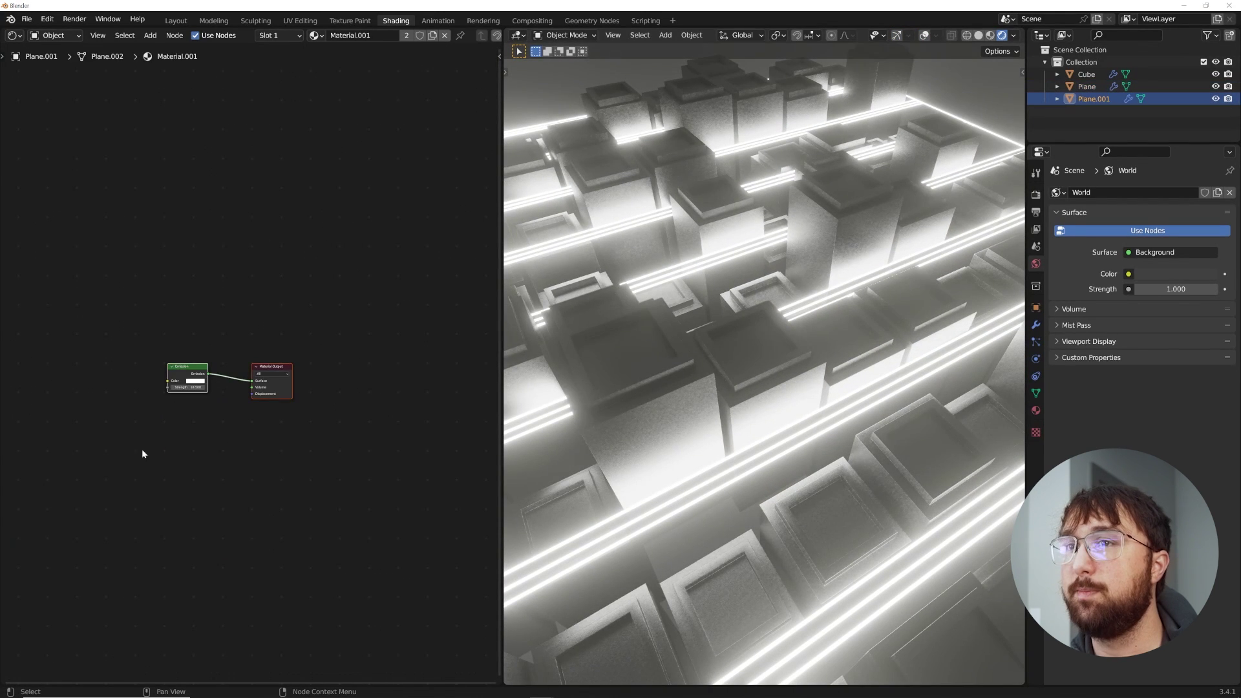
{"action": "middle_click_drag", "start_coordinate": [150, 452], "coordinate": [179, 455]}
{"action": "scroll", "coordinate": [178, 456], "scroll_direction": "up", "scroll_amount": 1}
{"action": "scroll", "coordinate": [770, 485], "scroll_direction": "up", "scroll_amount": 1}
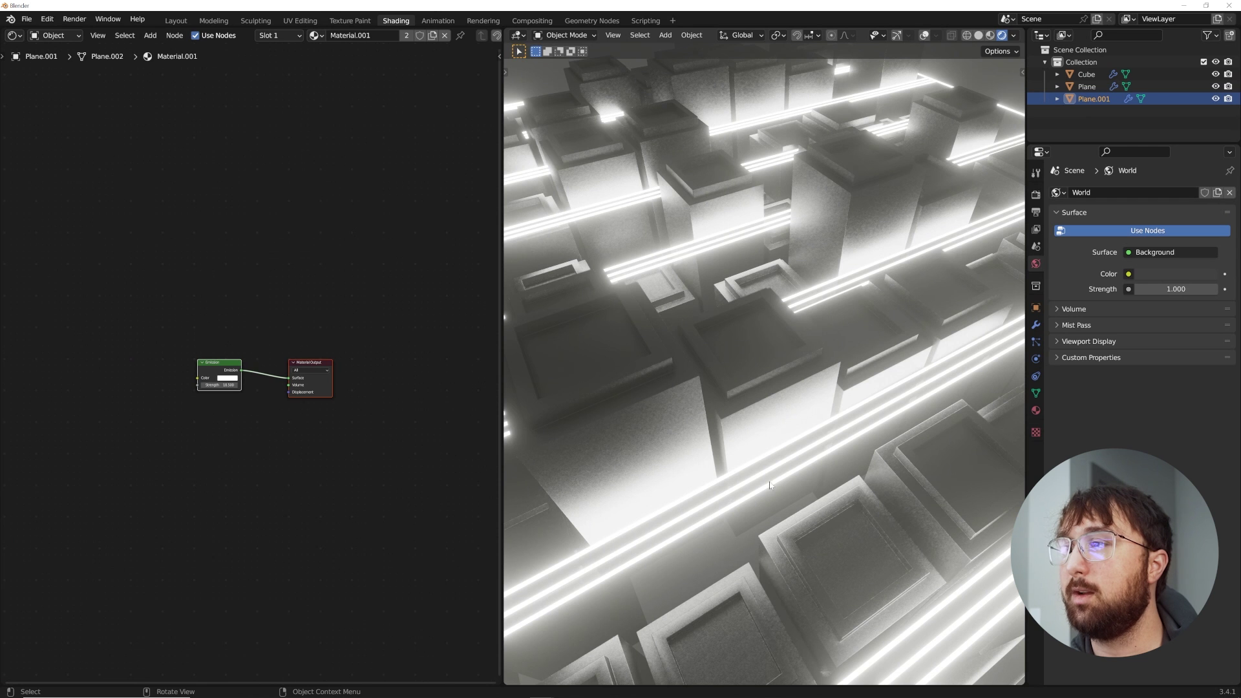
{"action": "middle_click_drag", "start_coordinate": [273, 419], "coordinate": [364, 420]}
{"action": "scroll", "coordinate": [364, 420], "scroll_direction": "up", "scroll_amount": 4}
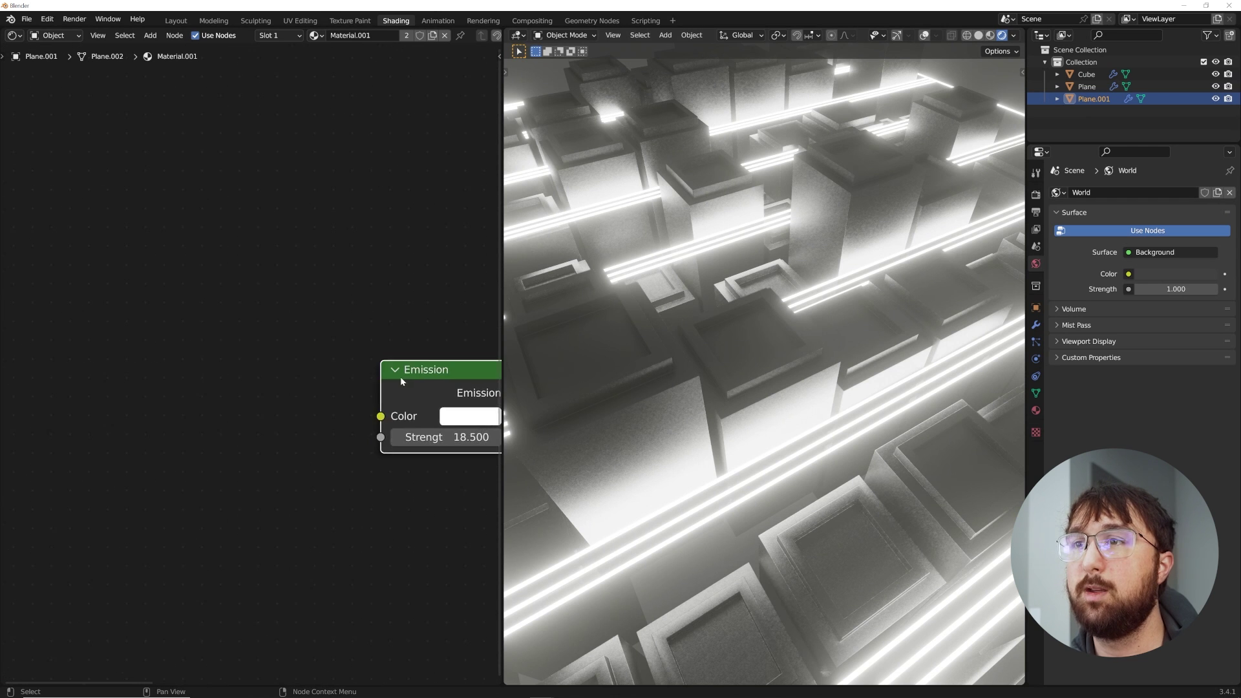
{"action": "middle_click_drag", "start_coordinate": [380, 375], "coordinate": [274, 368]}
{"action": "scroll", "coordinate": [274, 369], "scroll_direction": "up", "scroll_amount": 1}
{"action": "key", "text": "shift+a"}
{"action": "left_click", "coordinate": [391, 294]}
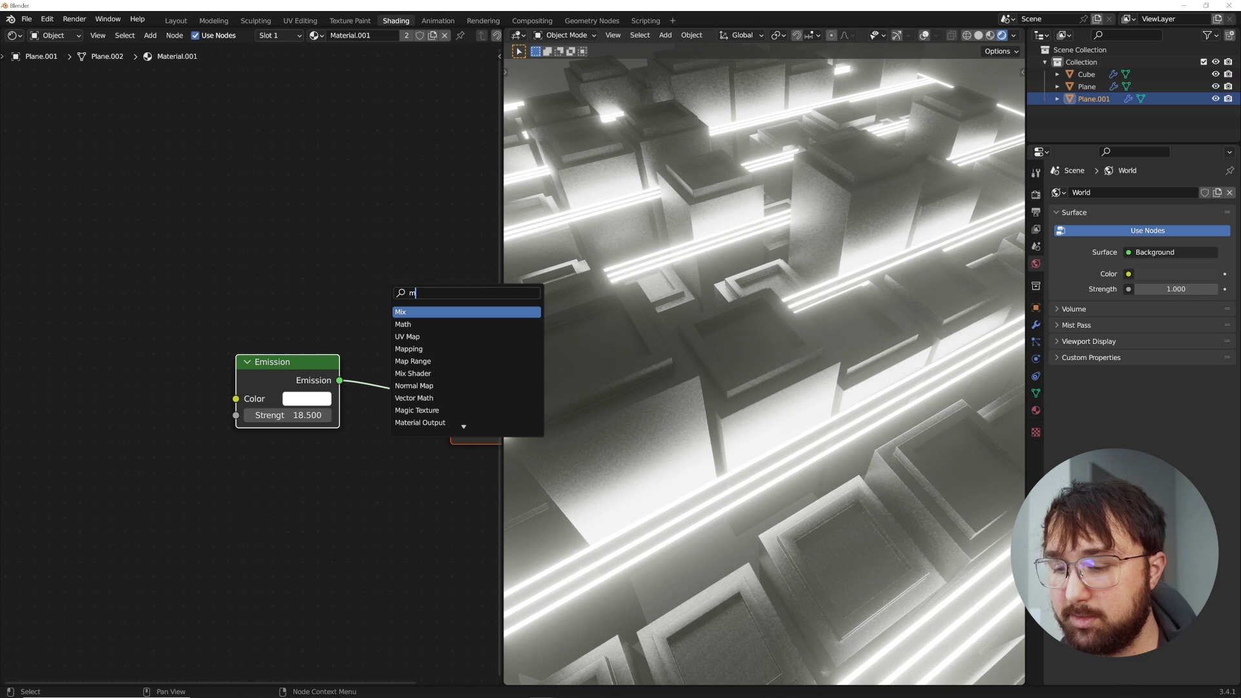
{"action": "left_click", "coordinate": [413, 323]}
{"action": "left_click", "coordinate": [388, 366]}
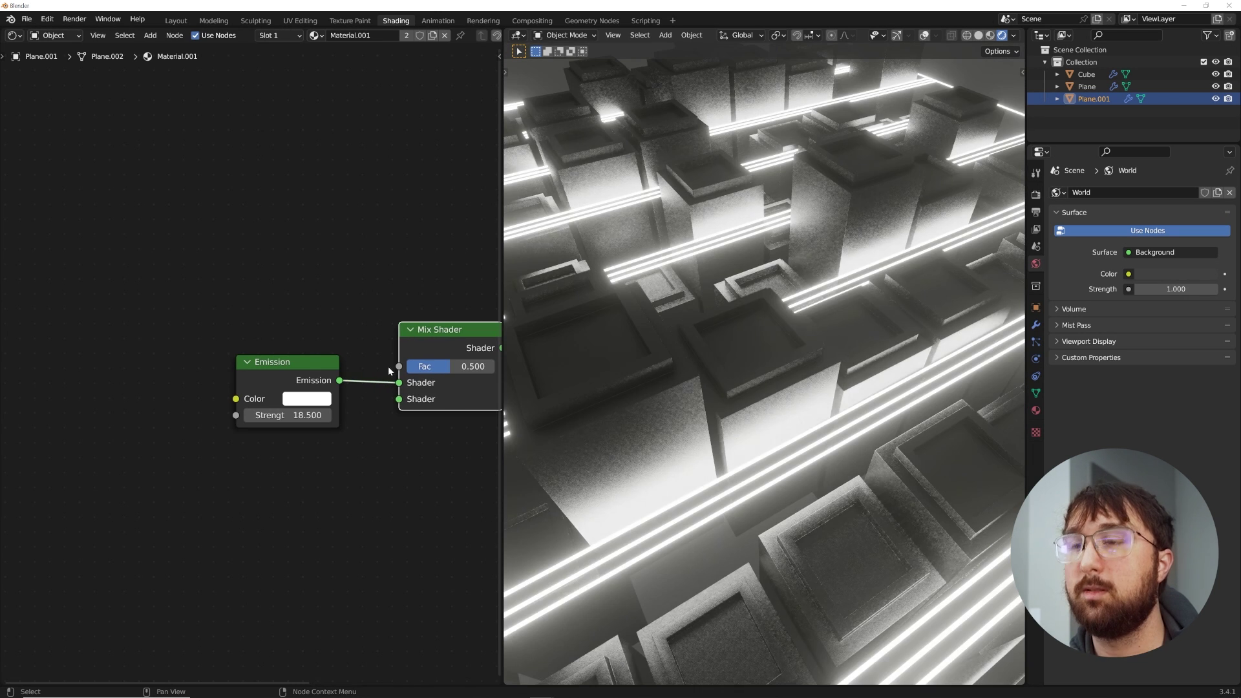
Add a Principled BSDF node below Emission and connect it to the second shader input of the Mix Shader
{"action": "left_click", "coordinate": [271, 223]}
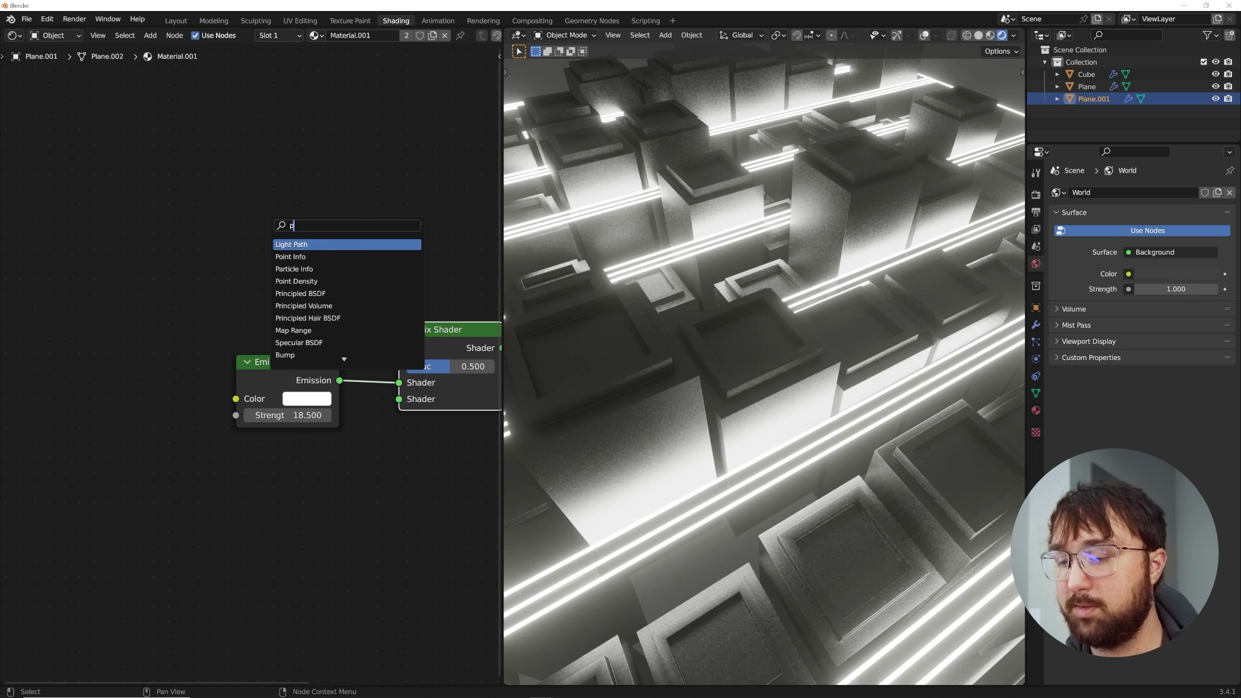
{"action": "key", "text": "Return"}
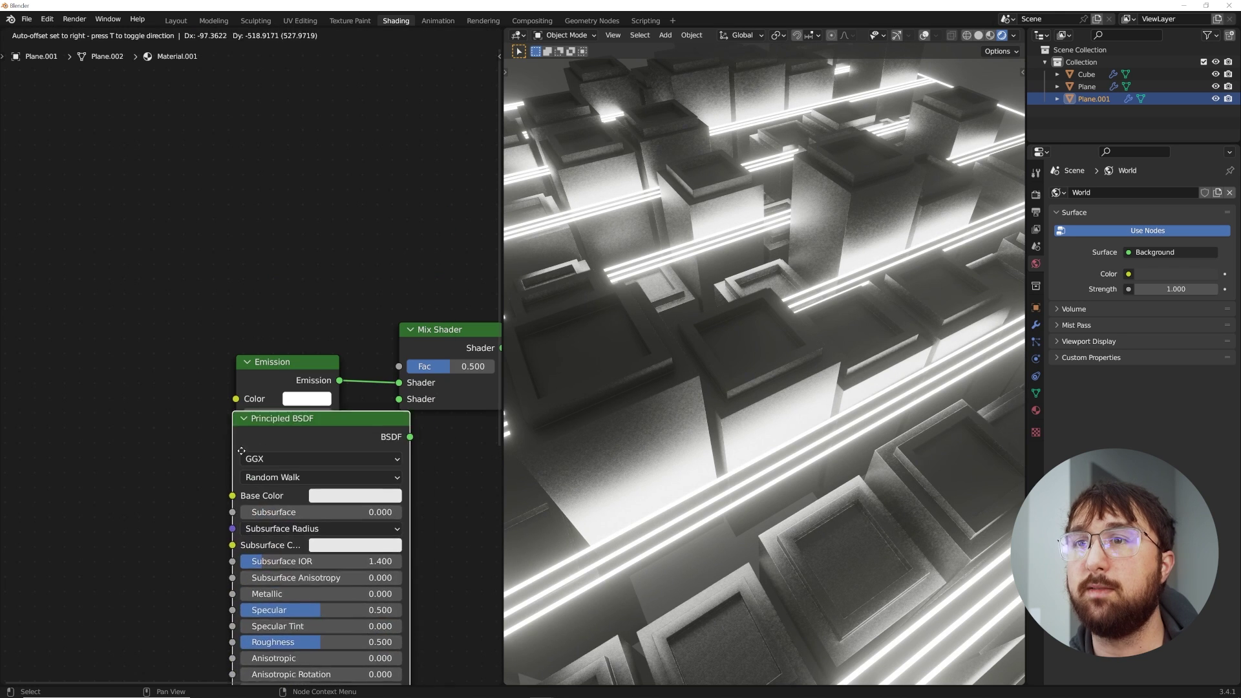
{"action": "left_click_drag", "start_coordinate": [398, 402], "coordinate": [395, 403]}
{"action": "middle_click_drag", "start_coordinate": [440, 388], "coordinate": [354, 368]}
Move the Emission node farther above the Principled BSDF and set the Mix Shader factor to 1
{"action": "left_click_drag", "start_coordinate": [377, 347], "coordinate": [323, 347]}
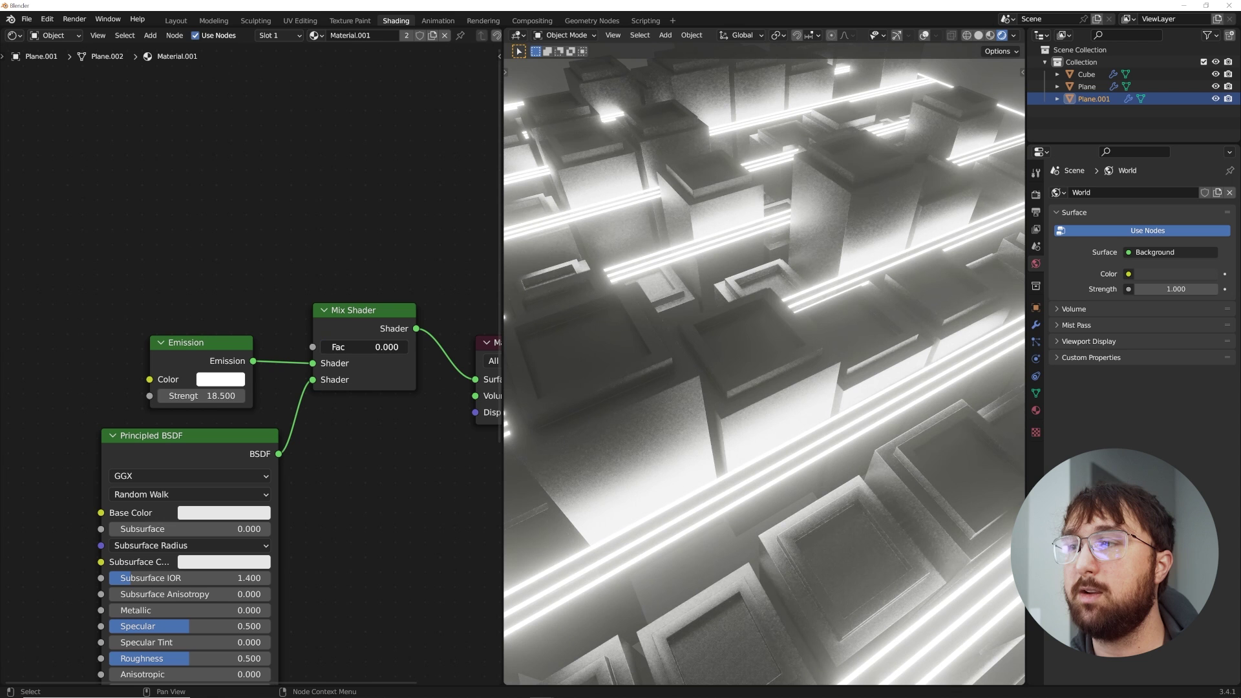
{"action": "left_click_drag", "start_coordinate": [173, 359], "coordinate": [165, 305]}
{"action": "left_click_drag", "start_coordinate": [333, 347], "coordinate": [384, 347]}
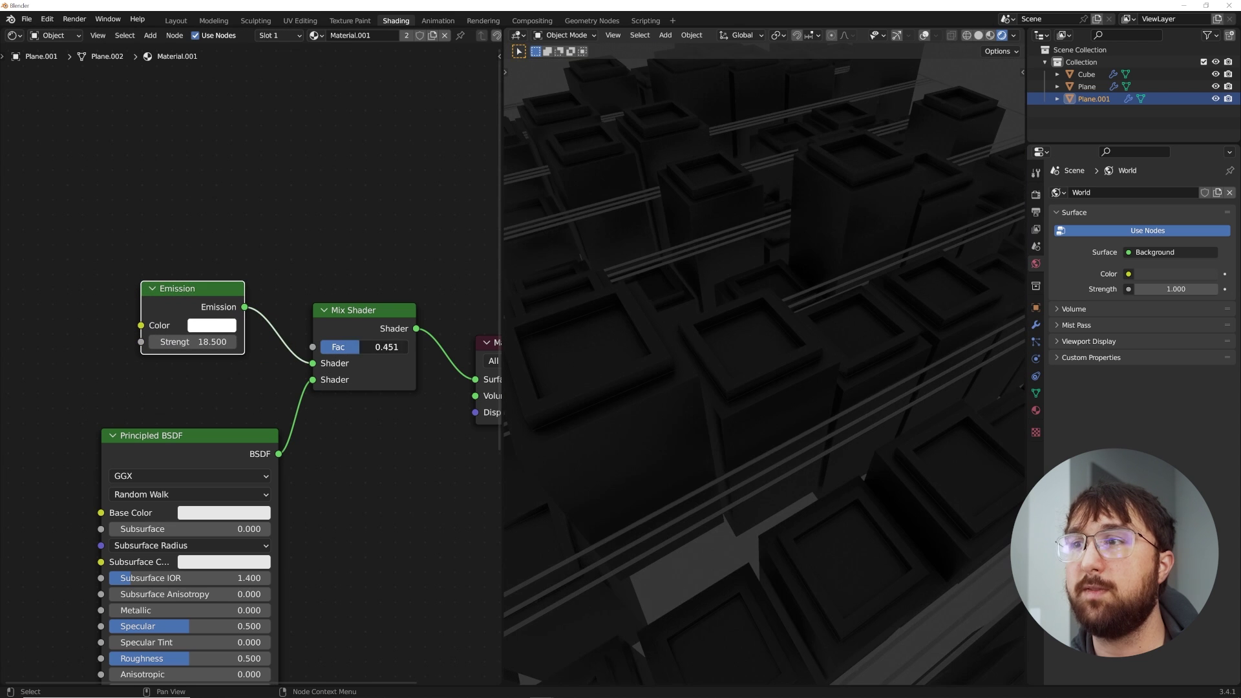
{"action": "middle_click_drag", "start_coordinate": [753, 471], "coordinate": [780, 433]}
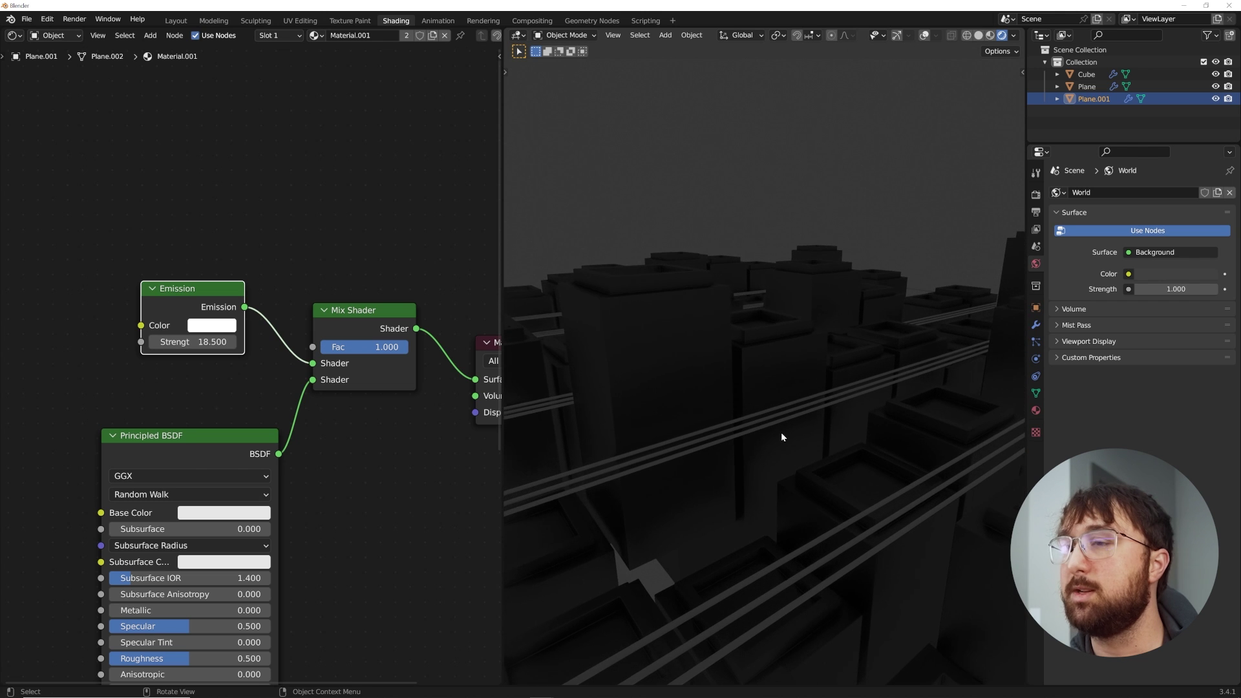
Set the wire material's Principled BSDF to Metallic 1.000 and darken its base color to grey
{"action": "scroll", "coordinate": [217, 545], "scroll_direction": "up", "scroll_amount": 1}
{"action": "middle_click_drag", "start_coordinate": [217, 545], "coordinate": [250, 414]}
{"action": "left_click_drag", "start_coordinate": [143, 501], "coordinate": [307, 497]}
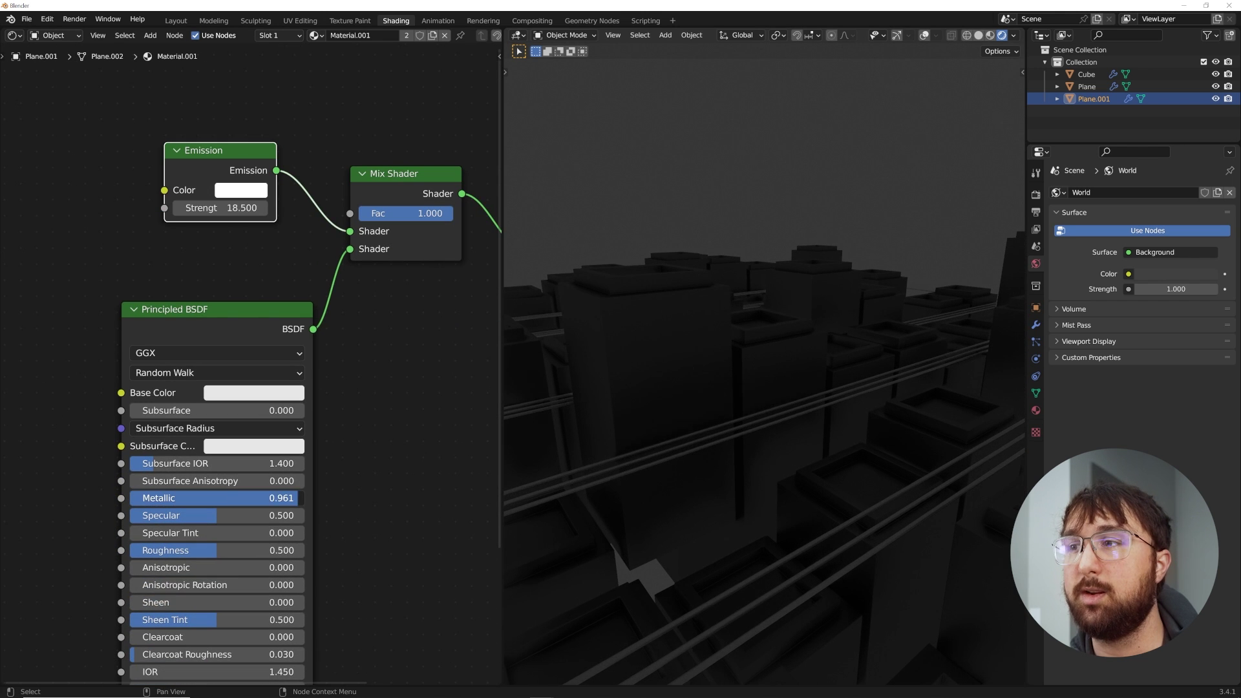
{"action": "left_click", "coordinate": [279, 395]}
{"action": "left_click_drag", "start_coordinate": [344, 188], "coordinate": [344, 206]}
{"action": "middle_click_drag", "start_coordinate": [834, 387], "coordinate": [840, 402]}
{"action": "middle_click_drag", "start_coordinate": [709, 375], "coordinate": [745, 396]}
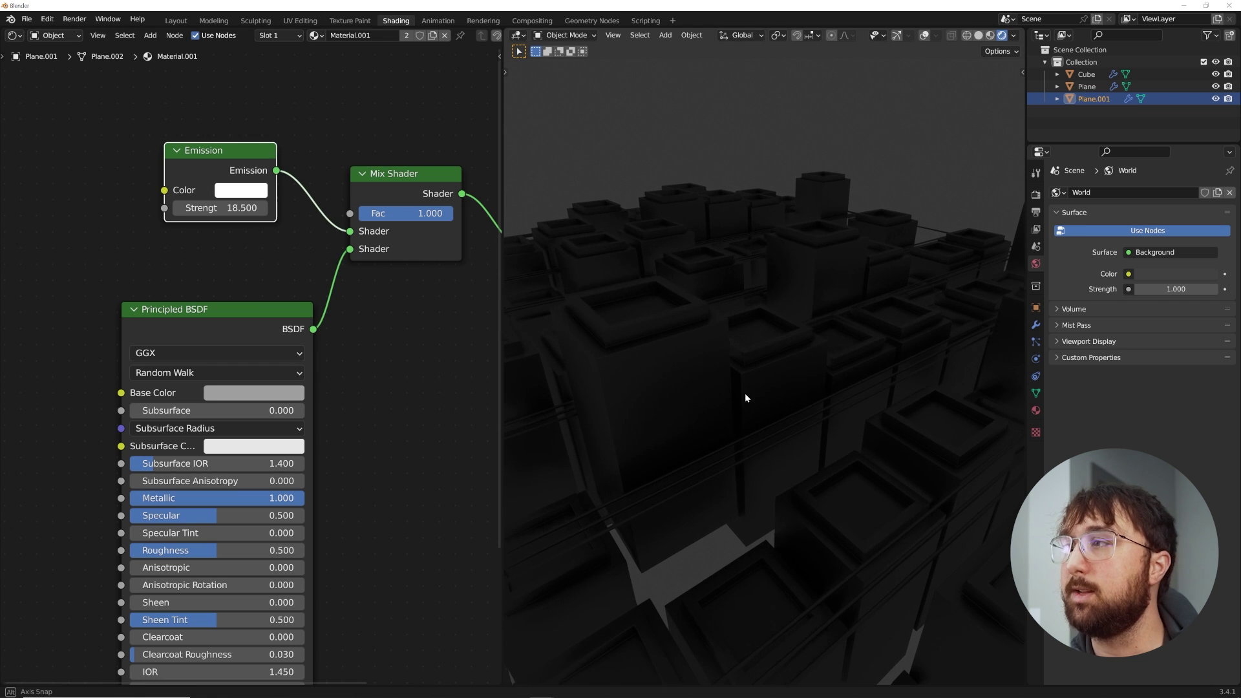
Set the Mix Shader factor to 0 and move the Mix Shader node up, above the Emission node
{"action": "left_click_drag", "start_coordinate": [433, 213], "coordinate": [359, 213]}
{"action": "middle_click_drag", "start_coordinate": [366, 269], "coordinate": [330, 413]}
{"action": "left_click_drag", "start_coordinate": [355, 329], "coordinate": [367, 141]}
{"action": "middle_click_drag", "start_coordinate": [367, 141], "coordinate": [362, 279]}
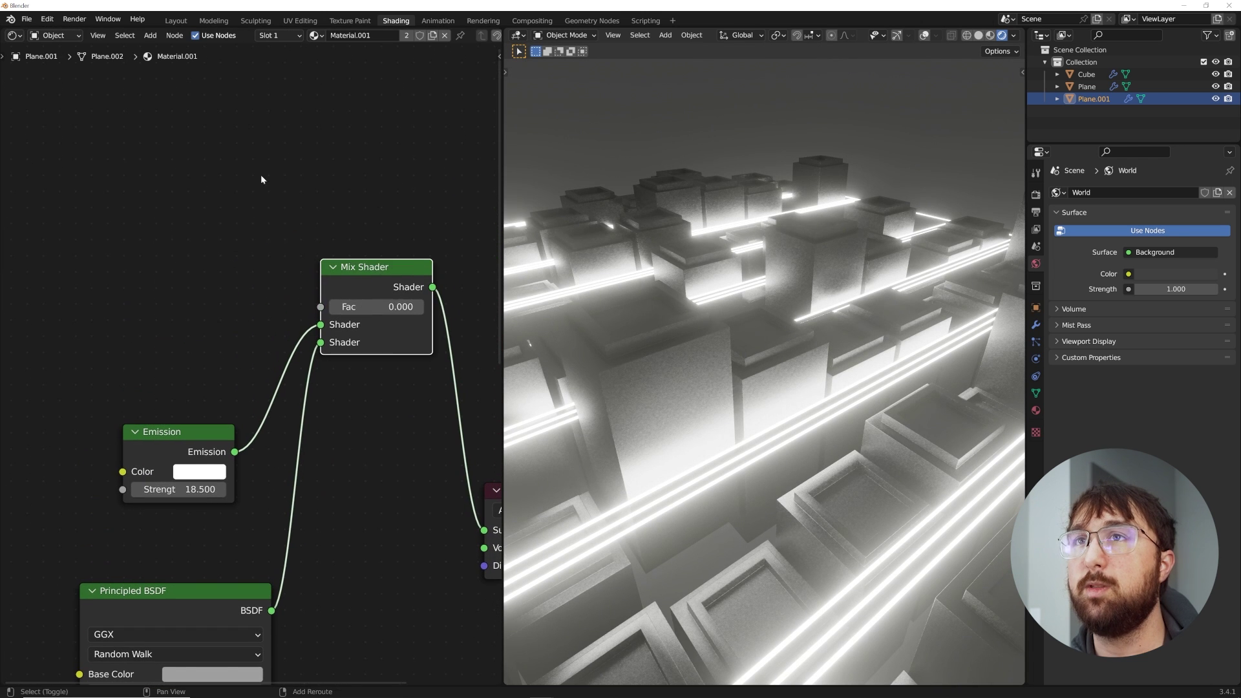
Add a Noise Texture node to the wire material and place it to the left of the Mix Shader, leaving room between them
{"action": "key", "text": "shift+a"}
{"action": "left_click", "coordinate": [265, 189]}
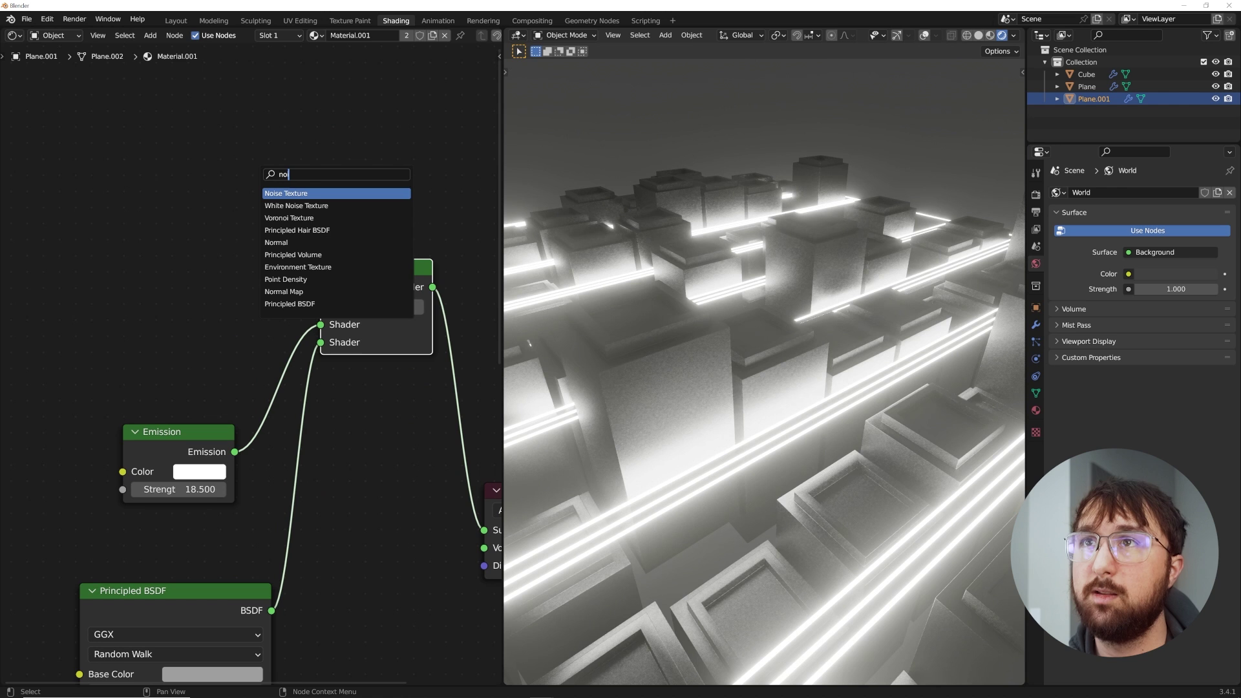
{"action": "key", "text": "Return"}
{"action": "left_click", "coordinate": [82, 208]}
{"action": "middle_click_drag", "start_coordinate": [162, 207], "coordinate": [333, 214]}
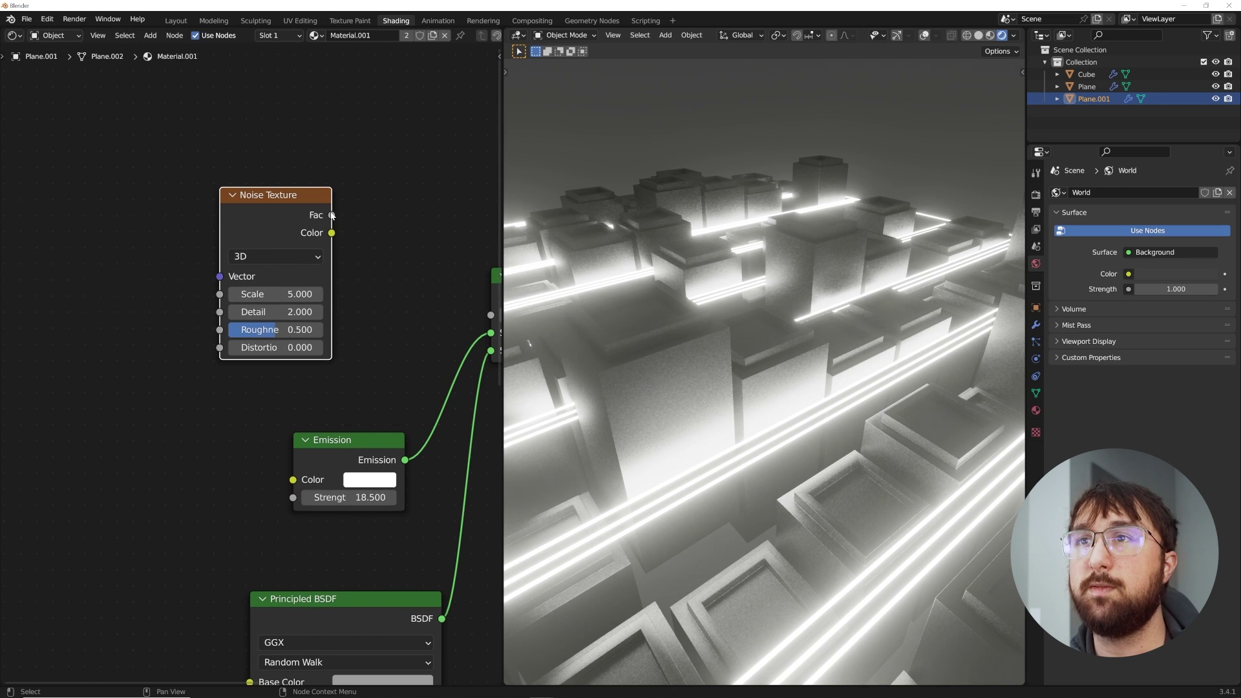
{"action": "left_click_drag", "start_coordinate": [291, 207], "coordinate": [143, 213]}
{"action": "middle_click_drag", "start_coordinate": [294, 233], "coordinate": [169, 252]}
Add a ColorRamp node, feeding the Noise Texture's Fac into it and its Color output into the Mix Shader's Fac
{"action": "key", "text": "shift+a"}
{"action": "left_click", "coordinate": [243, 200]}
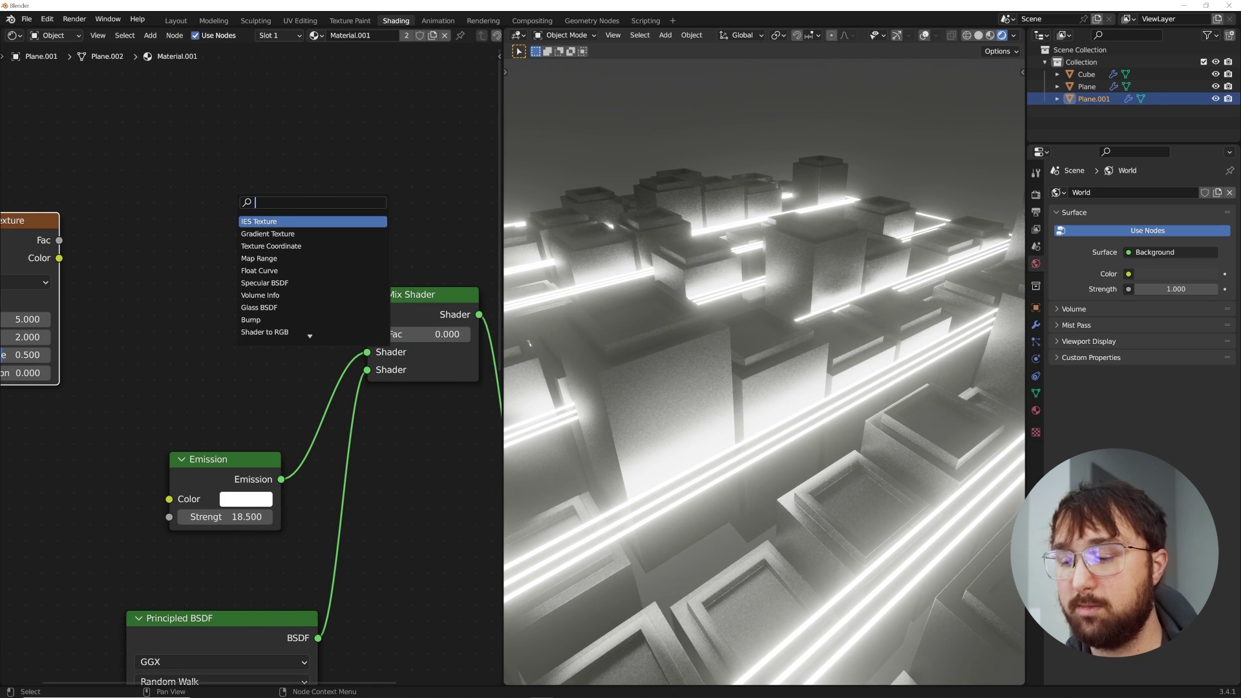
{"action": "key", "text": "Return"}
{"action": "left_click", "coordinate": [75, 245]}
{"action": "left_click_drag", "start_coordinate": [84, 332], "coordinate": [110, 356]}
{"action": "left_click_drag", "start_coordinate": [291, 228], "coordinate": [367, 334]}
Add Texture Coordinate and Mapping nodes before the Noise Texture and feed the Mapping's Vector from the Object output
{"action": "middle_click_drag", "start_coordinate": [23, 233], "coordinate": [257, 236]}
{"action": "left_click_drag", "start_coordinate": [246, 239], "coordinate": [219, 225]}
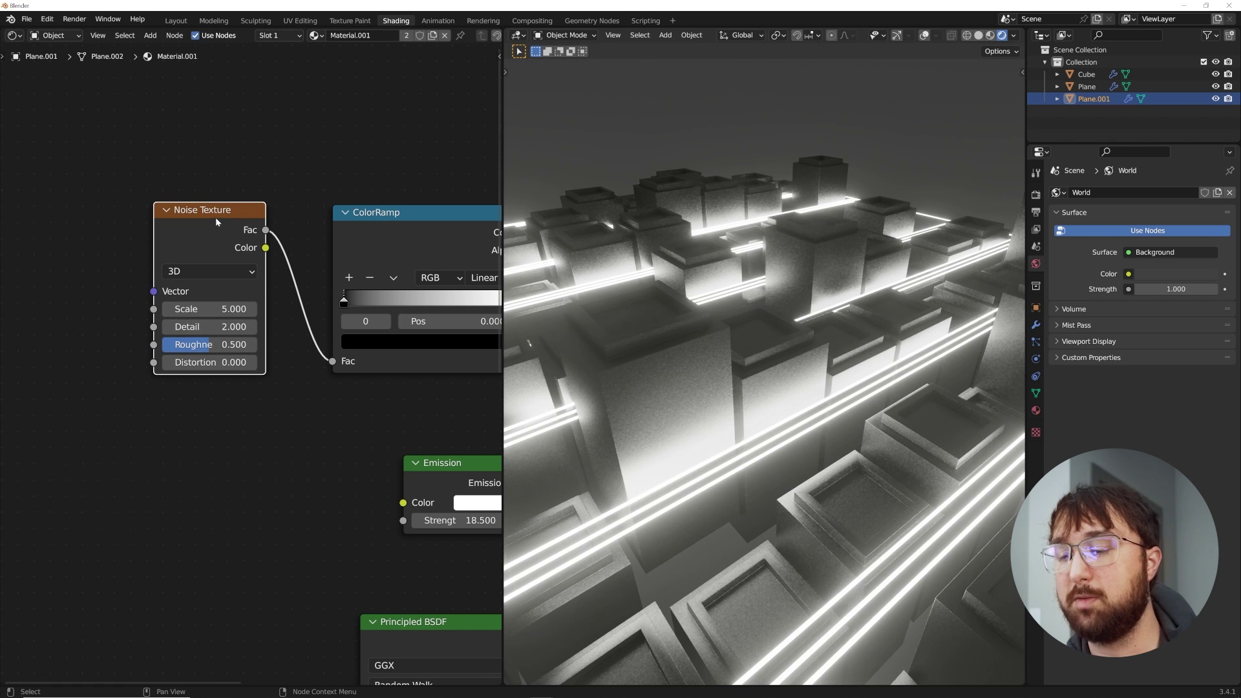
{"action": "key", "text": "ctrl+t"}
{"action": "middle_click_drag", "start_coordinate": [65, 230], "coordinate": [272, 230]}
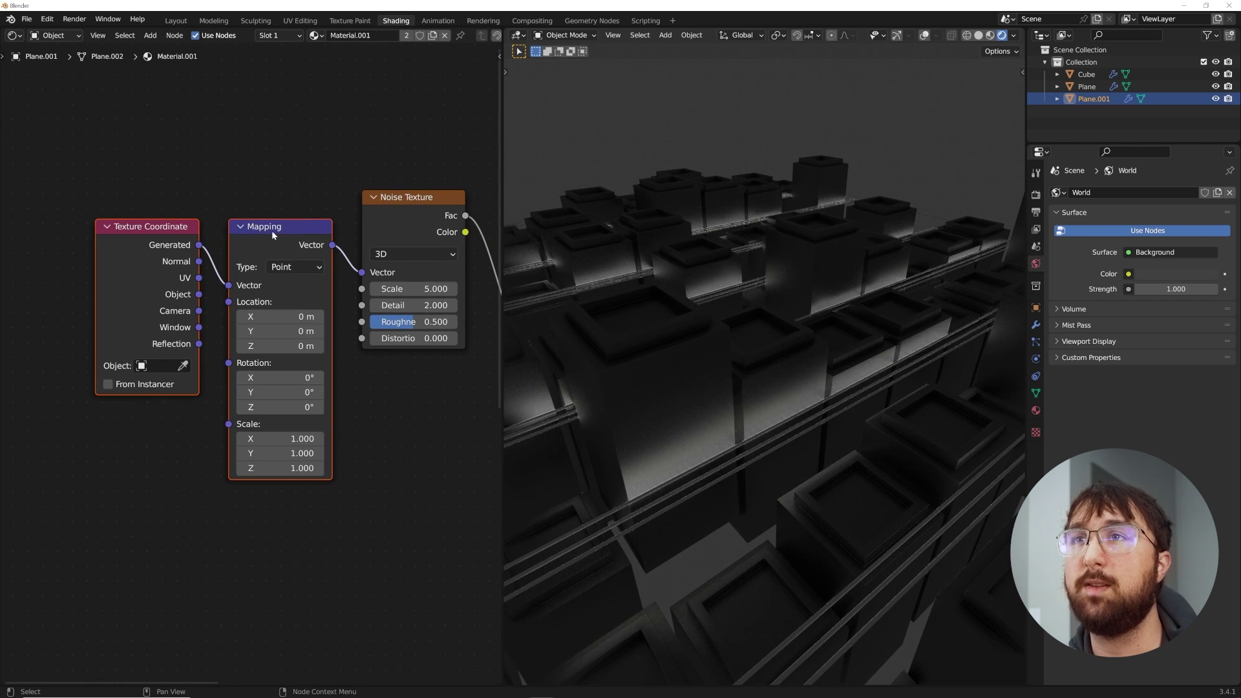
{"action": "left_click_drag", "start_coordinate": [193, 228], "coordinate": [116, 232]}
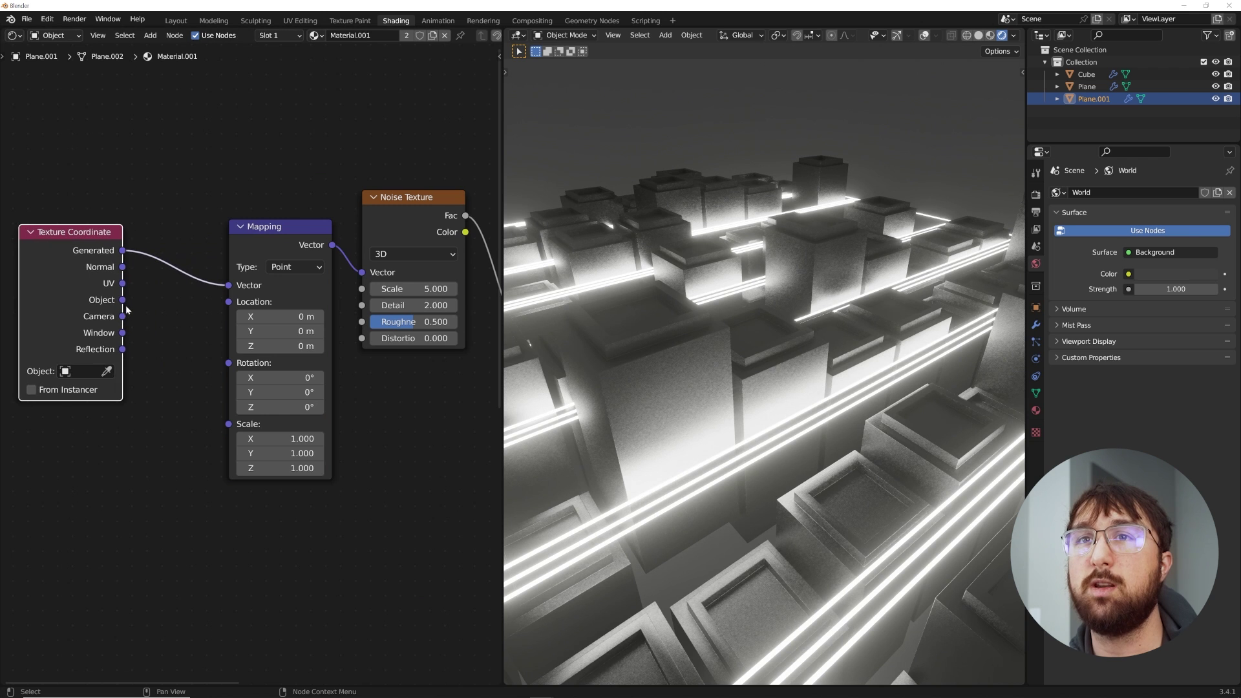
{"action": "left_click_drag", "start_coordinate": [236, 285], "coordinate": [232, 285]}
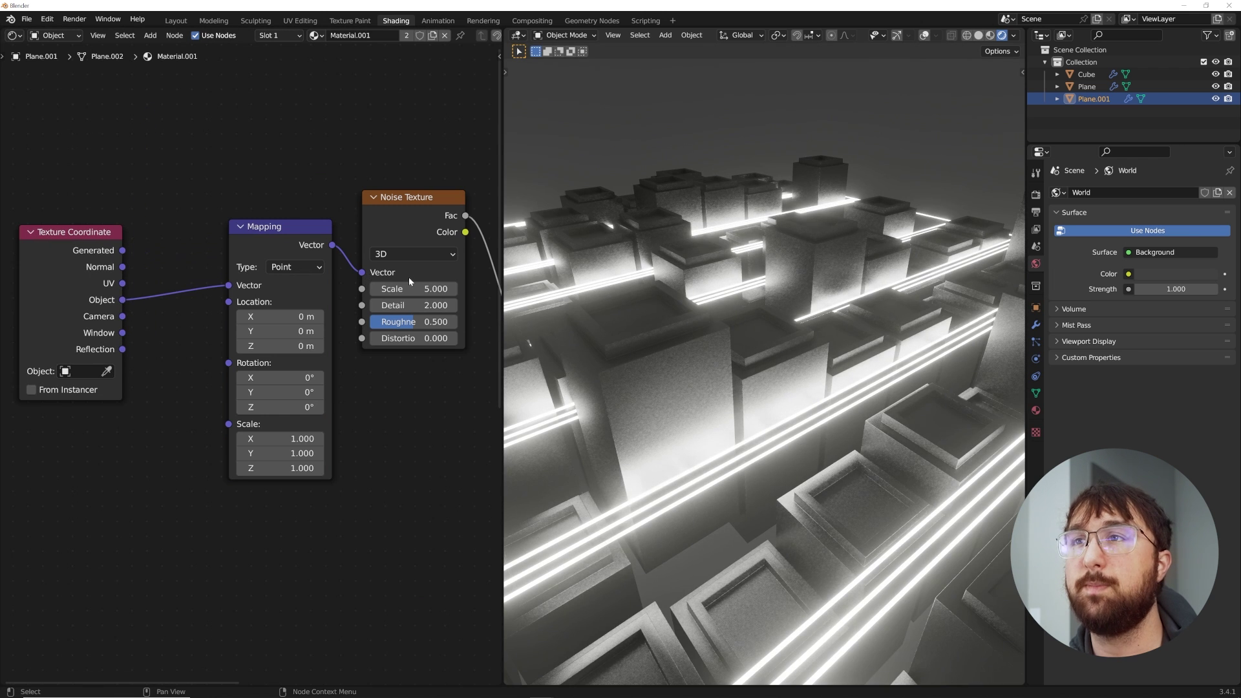
{"action": "middle_click_drag", "start_coordinate": [408, 276], "coordinate": [237, 289]}
Add a camera and align it to an angled view looking down over the pillar grid
{"action": "middle_click_drag", "start_coordinate": [699, 323], "coordinate": [840, 413]}
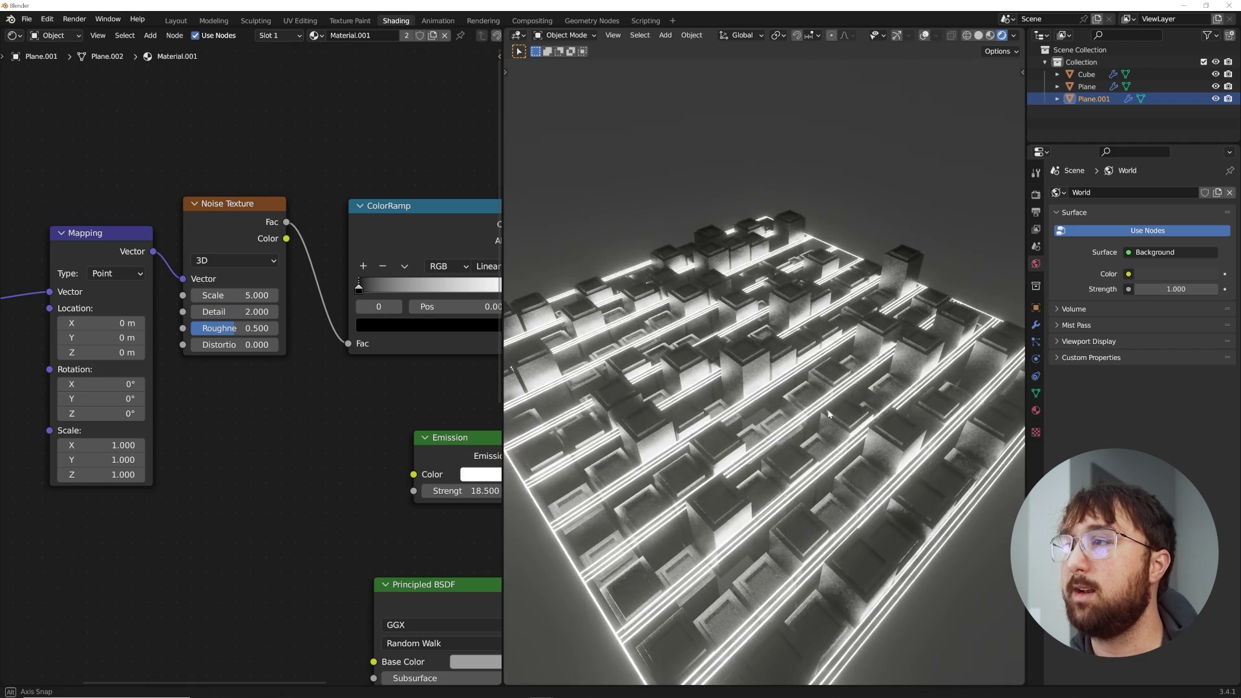
{"action": "key", "text": "shift+a"}
{"action": "key", "text": "Escape"}
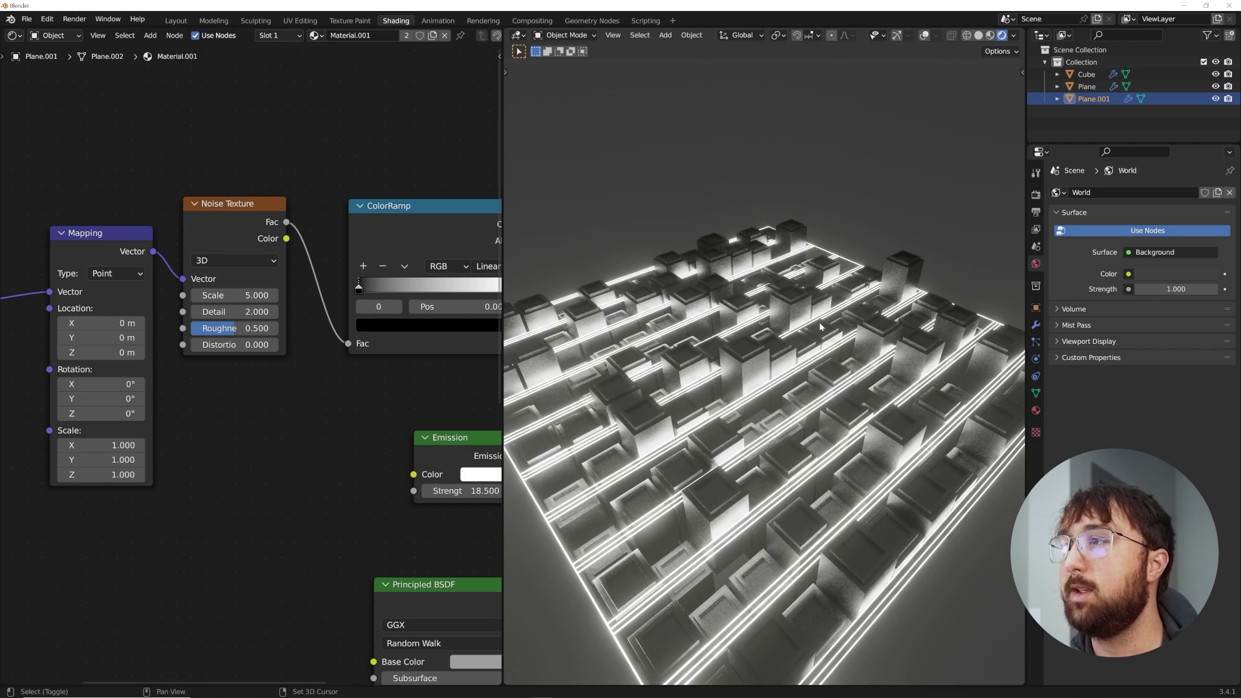
{"action": "key", "text": "shift+a"}
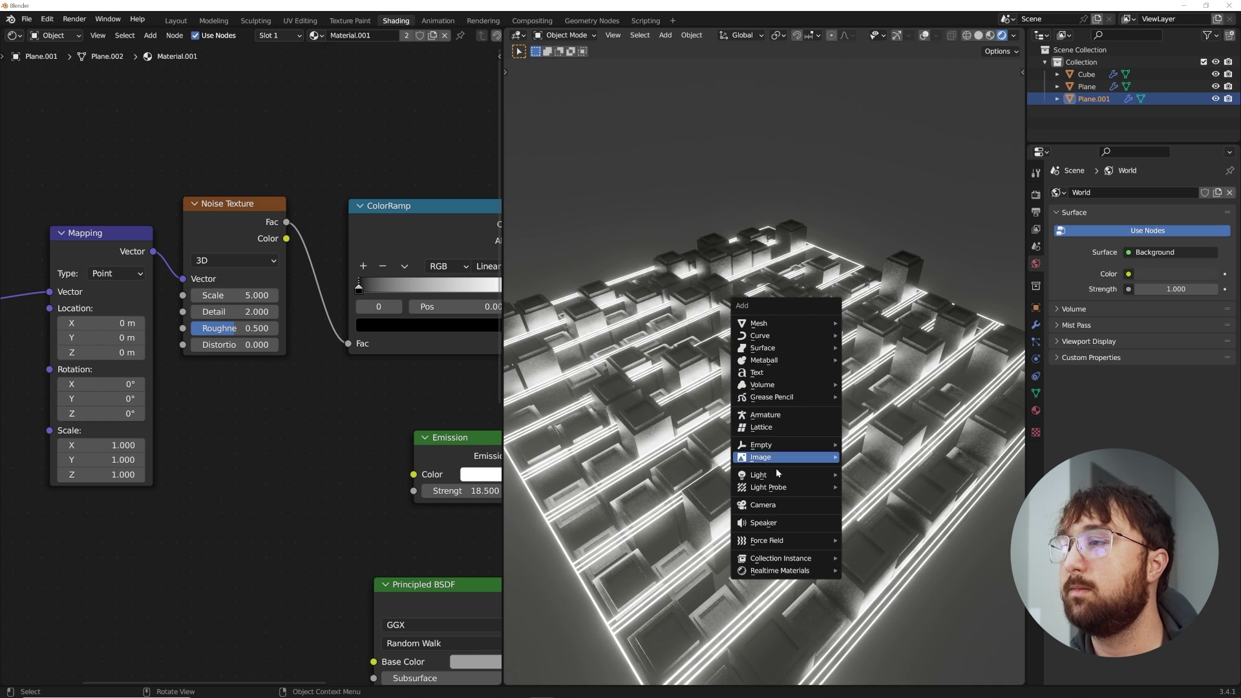
{"action": "left_click", "coordinate": [770, 502]}
{"action": "middle_click_drag", "start_coordinate": [770, 502], "coordinate": [766, 438]}
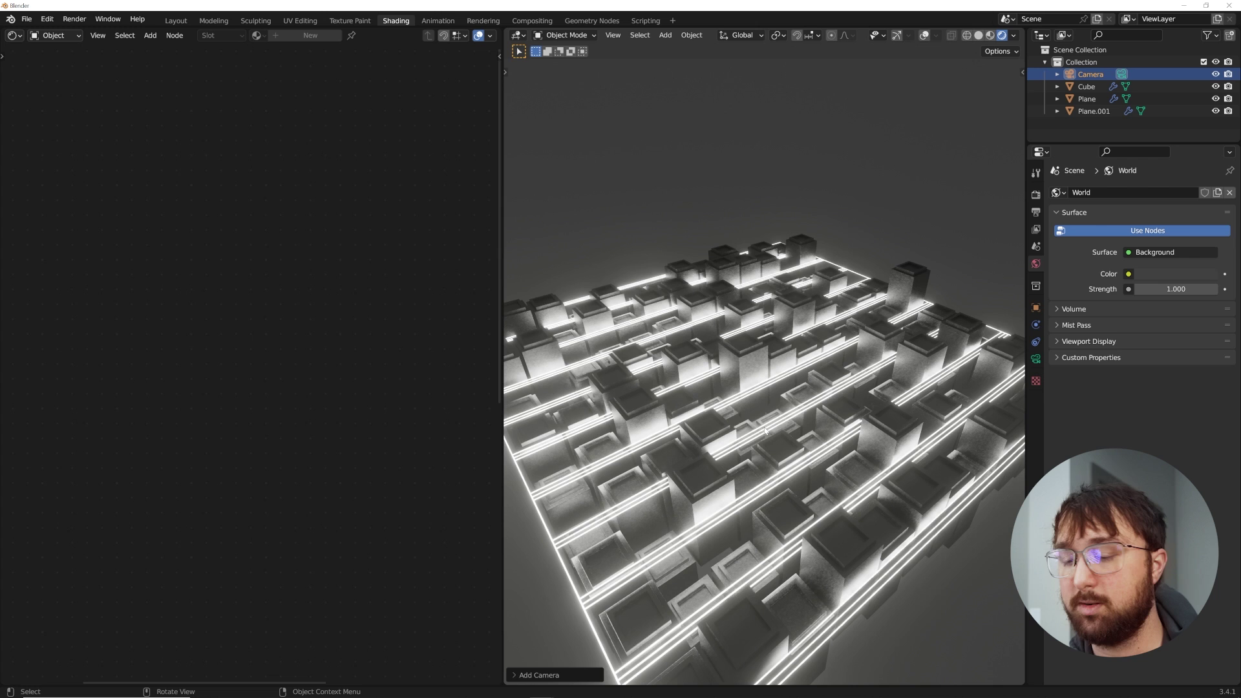
{"action": "key", "text": "ctrl+alt+KP_0"}
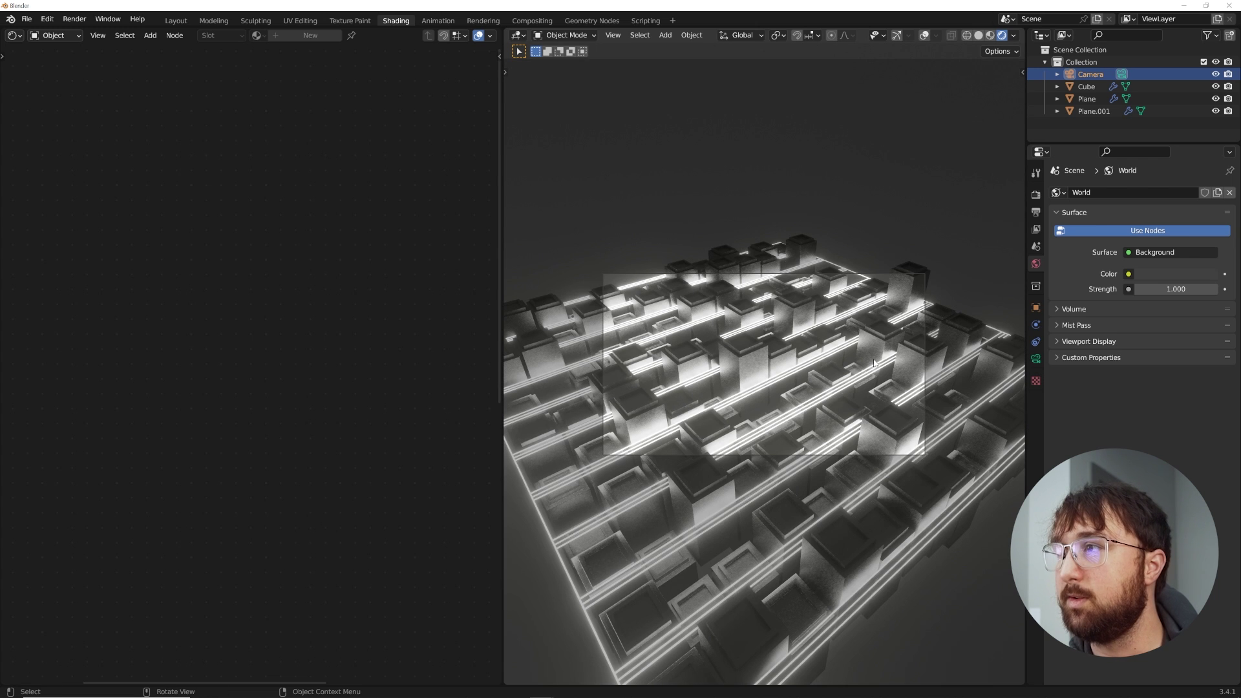
{"action": "scroll", "coordinate": [868, 364], "scroll_direction": "up", "scroll_amount": 3}
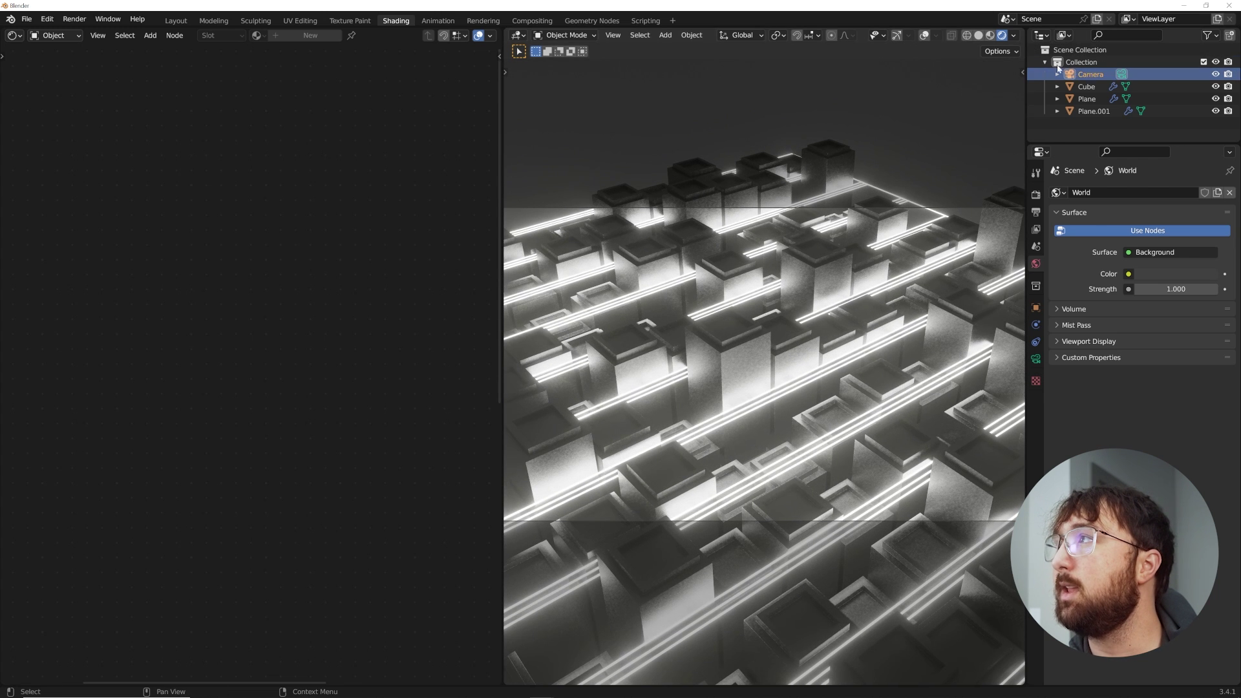
Set the camera's lens type to Orthographic and its Passepartout to 0.962
{"action": "left_click", "coordinate": [1035, 360]}
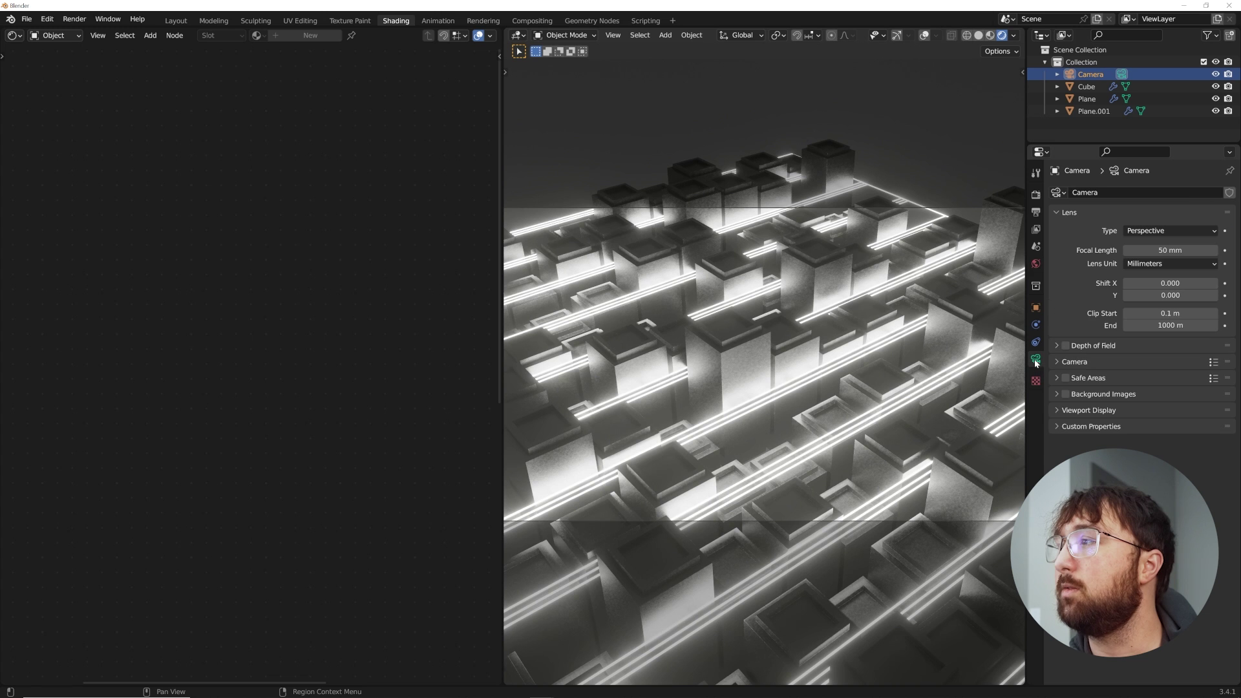
{"action": "left_click", "coordinate": [1162, 231]}
{"action": "left_click", "coordinate": [1162, 258]}
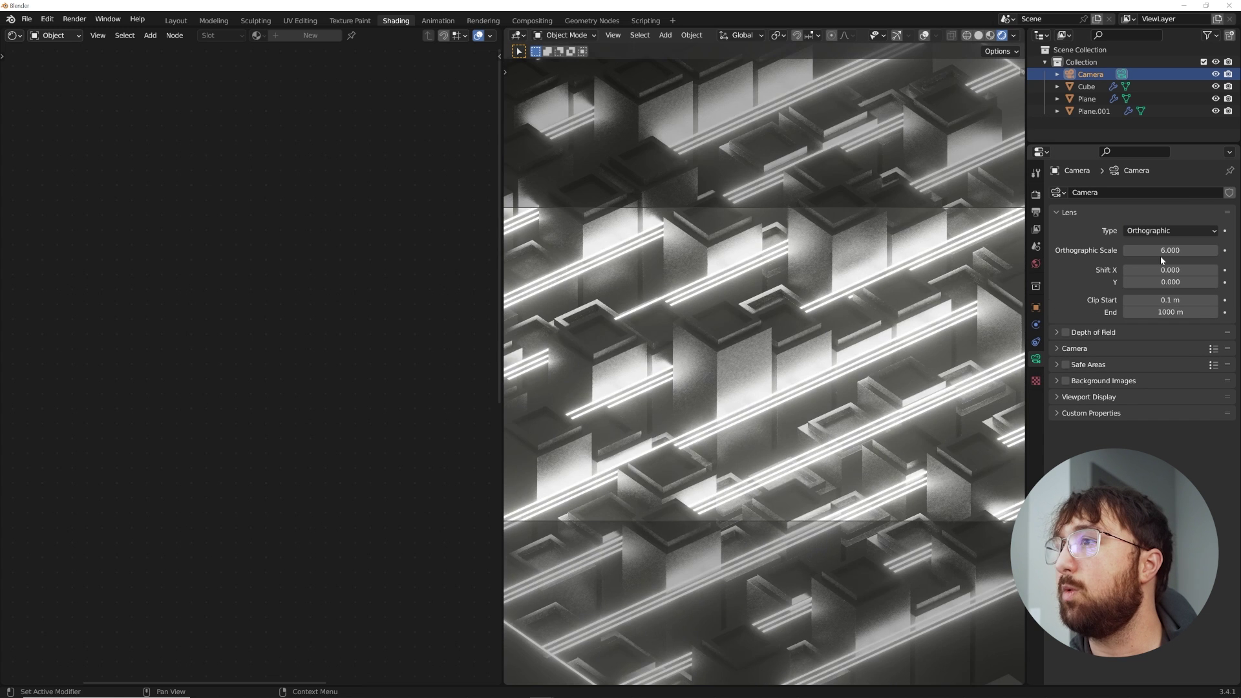
{"action": "scroll", "coordinate": [837, 322], "scroll_direction": "down", "scroll_amount": 3}
{"action": "scroll", "coordinate": [818, 337], "scroll_direction": "up", "scroll_amount": 2}
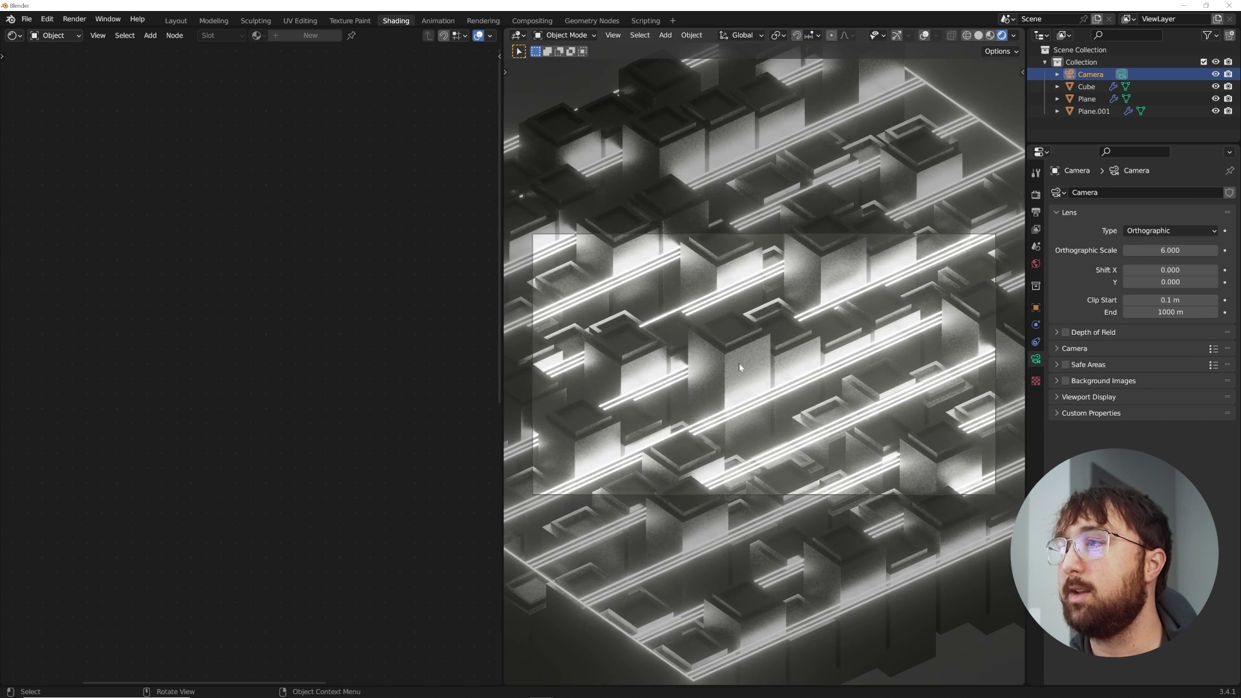
{"action": "scroll", "coordinate": [740, 353], "scroll_direction": "up", "scroll_amount": 1}
{"action": "scroll", "coordinate": [740, 353], "scroll_direction": "down", "scroll_amount": 1}
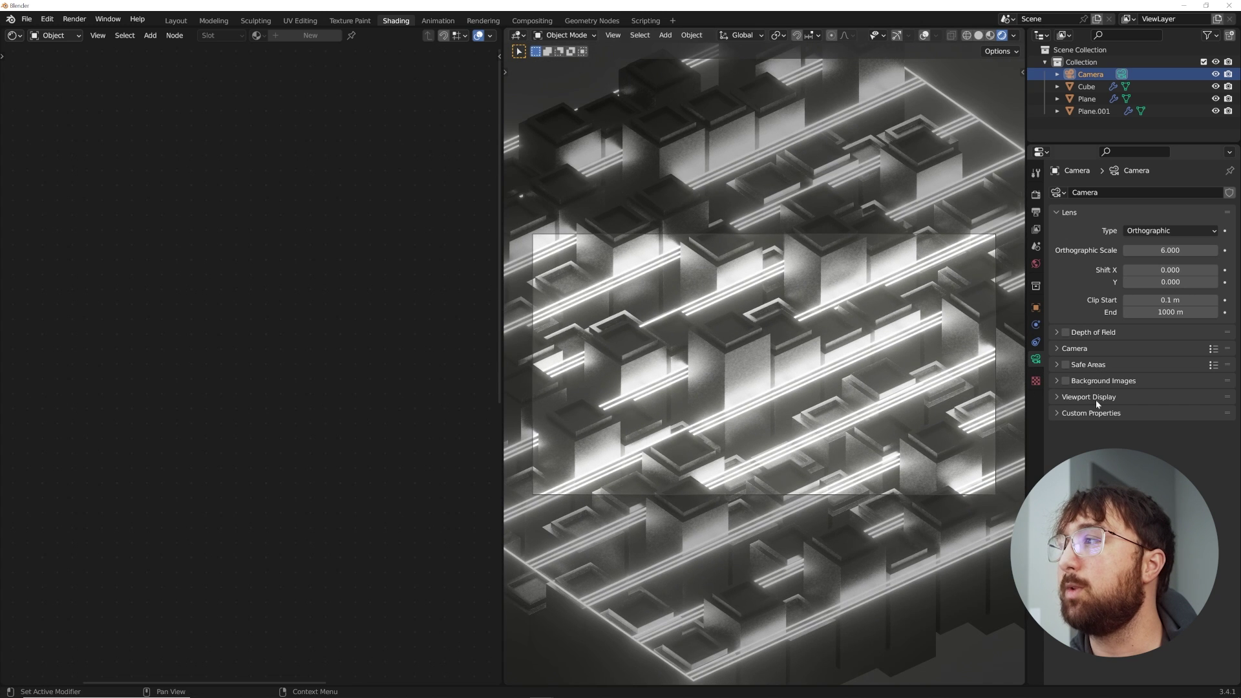
{"action": "left_click", "coordinate": [1086, 397]}
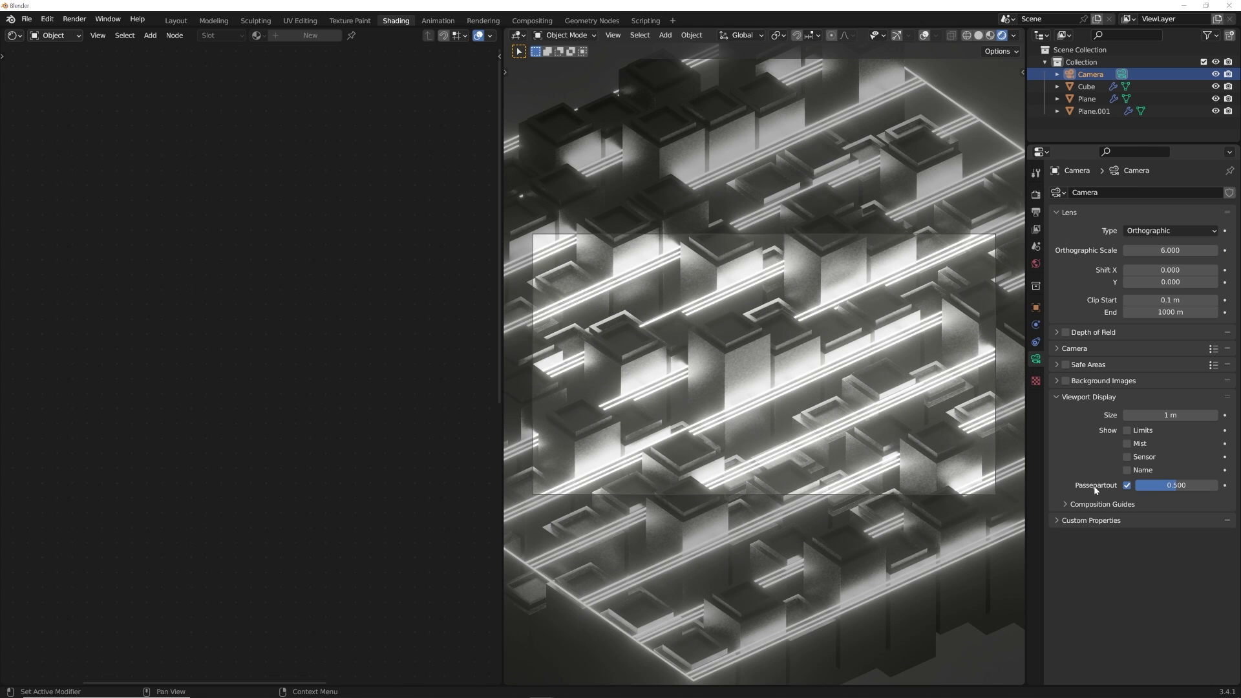
{"action": "left_click_drag", "start_coordinate": [1171, 485], "coordinate": [1214, 485]}
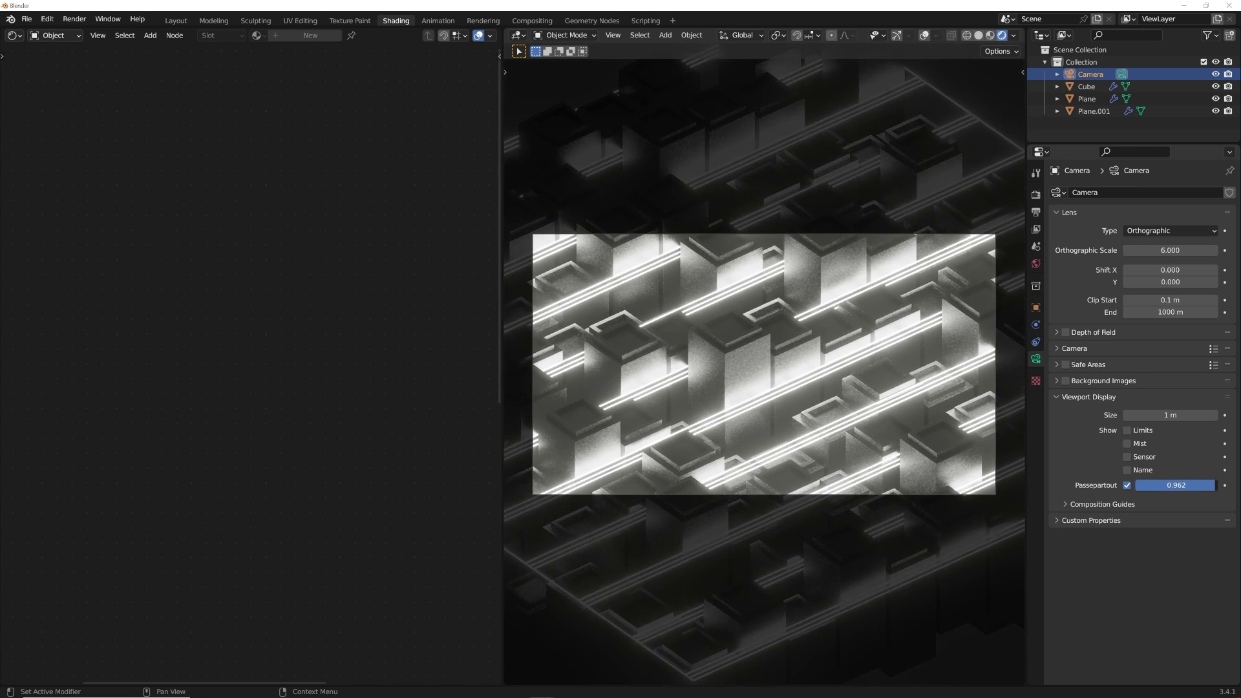
Select the pillar grid and frame its material nodes to view them
{"action": "left_click", "coordinate": [743, 360]}
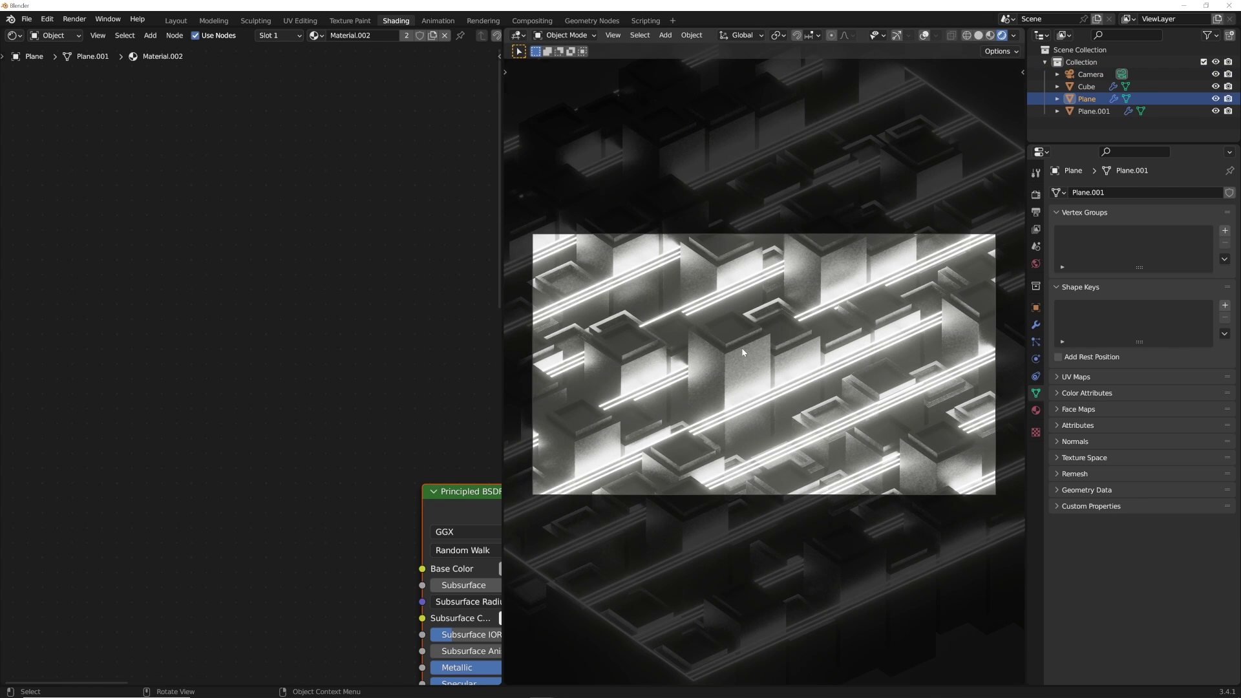
{"action": "key", "text": "Home"}
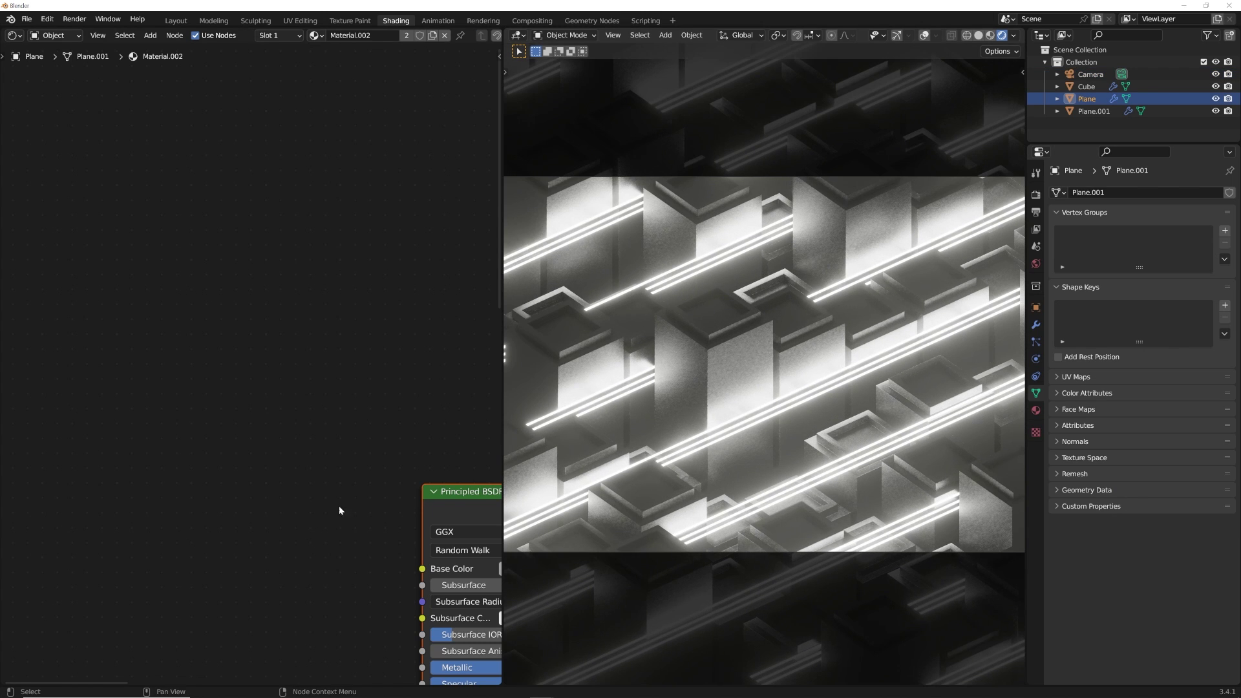
{"action": "key", "text": "Home"}
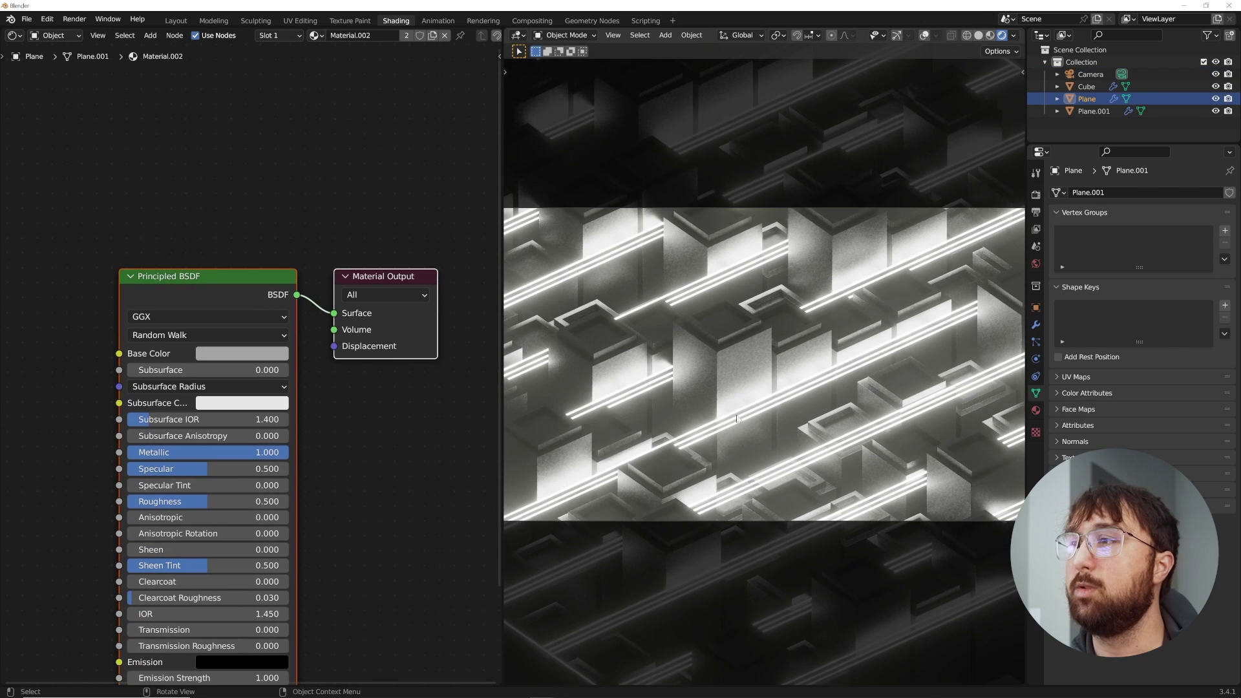
Select the glowing wires and move the white stop of their ColorRamp to position 0.533
{"action": "left_click", "coordinate": [740, 425]}
{"action": "scroll", "coordinate": [785, 404], "scroll_direction": "up", "scroll_amount": 3}
{"action": "scroll", "coordinate": [615, 315], "scroll_direction": "down", "scroll_amount": 2}
{"action": "middle_click_drag", "start_coordinate": [210, 113], "coordinate": [368, 327]}
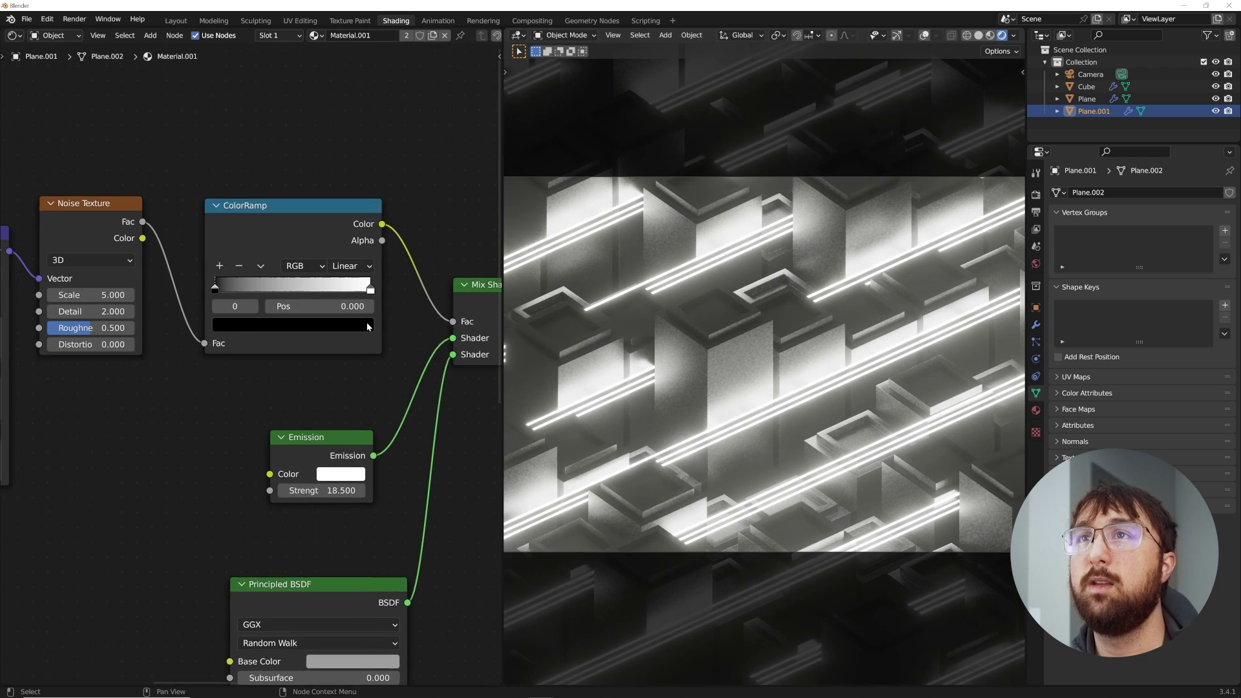
{"action": "scroll", "coordinate": [259, 304], "scroll_direction": "down", "scroll_amount": 1}
{"action": "left_click_drag", "start_coordinate": [354, 301], "coordinate": [280, 300]}
Set the Noise Texture's Roughness to 0.000 and its Scale to 1.770
{"action": "middle_click_drag", "start_coordinate": [120, 308], "coordinate": [267, 306]}
{"action": "scroll", "coordinate": [266, 306], "scroll_direction": "up", "scroll_amount": 1}
{"action": "key", "text": "ctrl+z"}
{"action": "left_click_drag", "start_coordinate": [270, 310], "coordinate": [205, 333]}
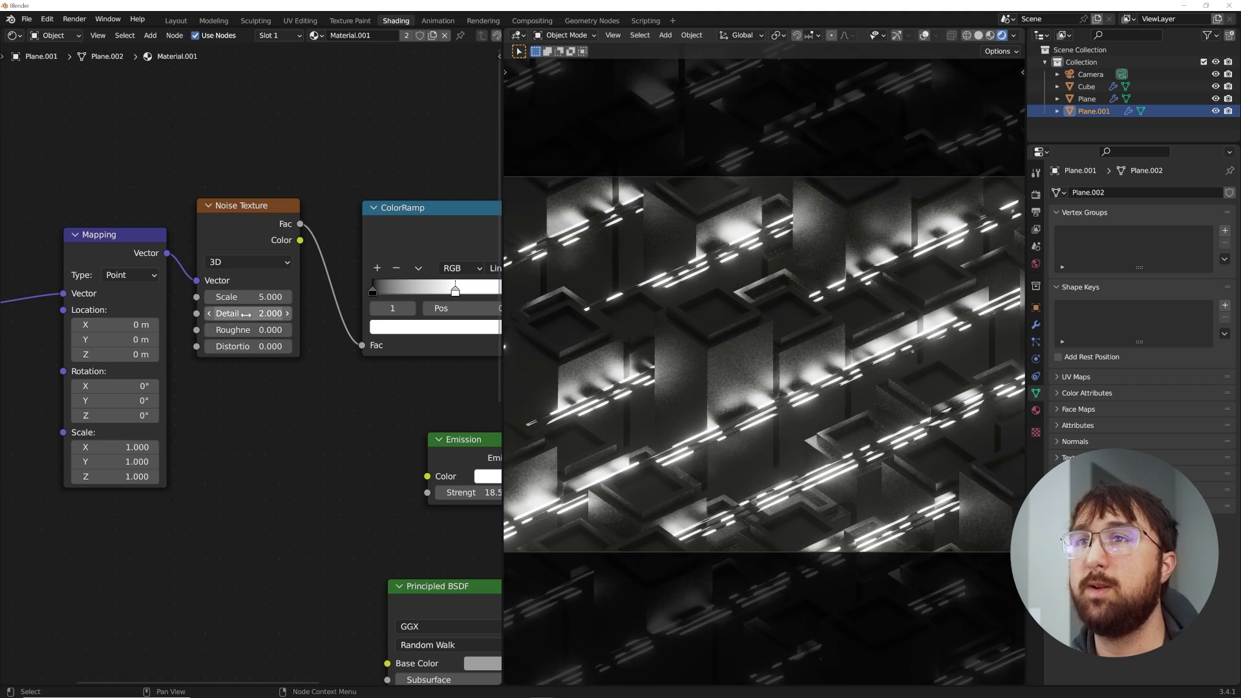
{"action": "left_click_drag", "start_coordinate": [259, 297], "coordinate": [225, 297]}
Set the ColorRamp's white stop to position 0.487 and the Mapping node's Z rotation to 327°
{"action": "middle_click_drag", "start_coordinate": [197, 376], "coordinate": [314, 358]}
{"action": "left_click_drag", "start_coordinate": [249, 392], "coordinate": [348, 393]}
{"action": "middle_click_drag", "start_coordinate": [359, 335], "coordinate": [105, 386]}
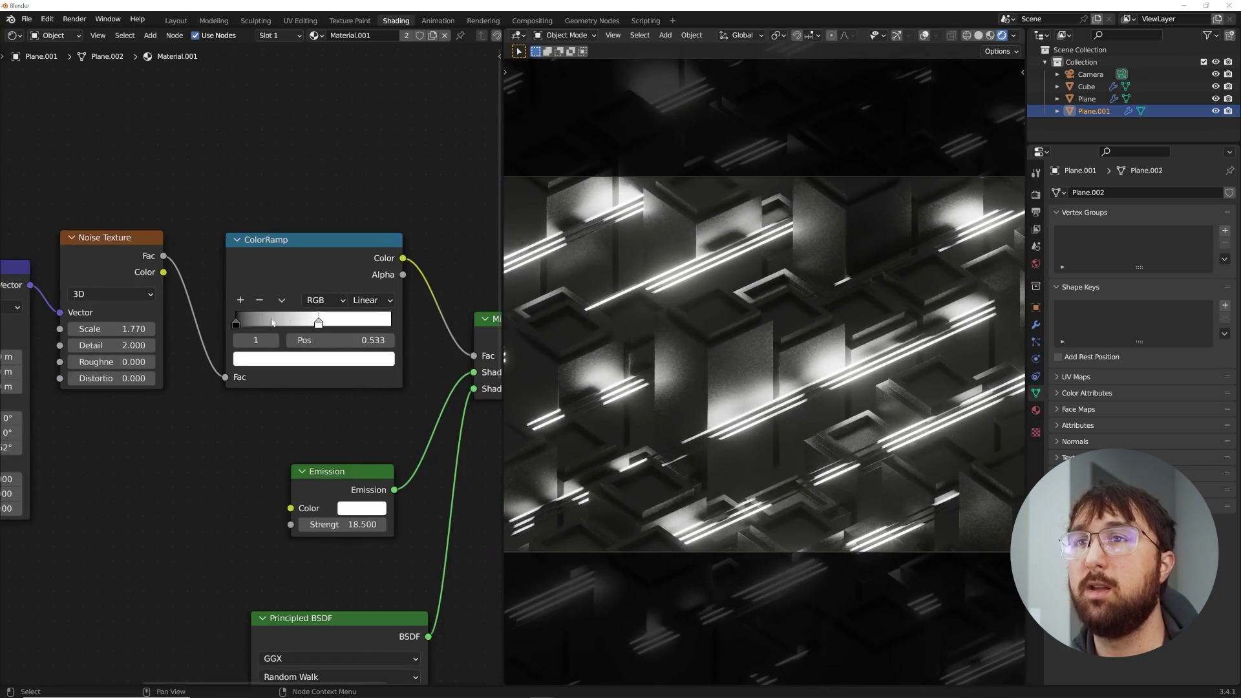
{"action": "middle_click_drag", "start_coordinate": [146, 366], "coordinate": [354, 340]}
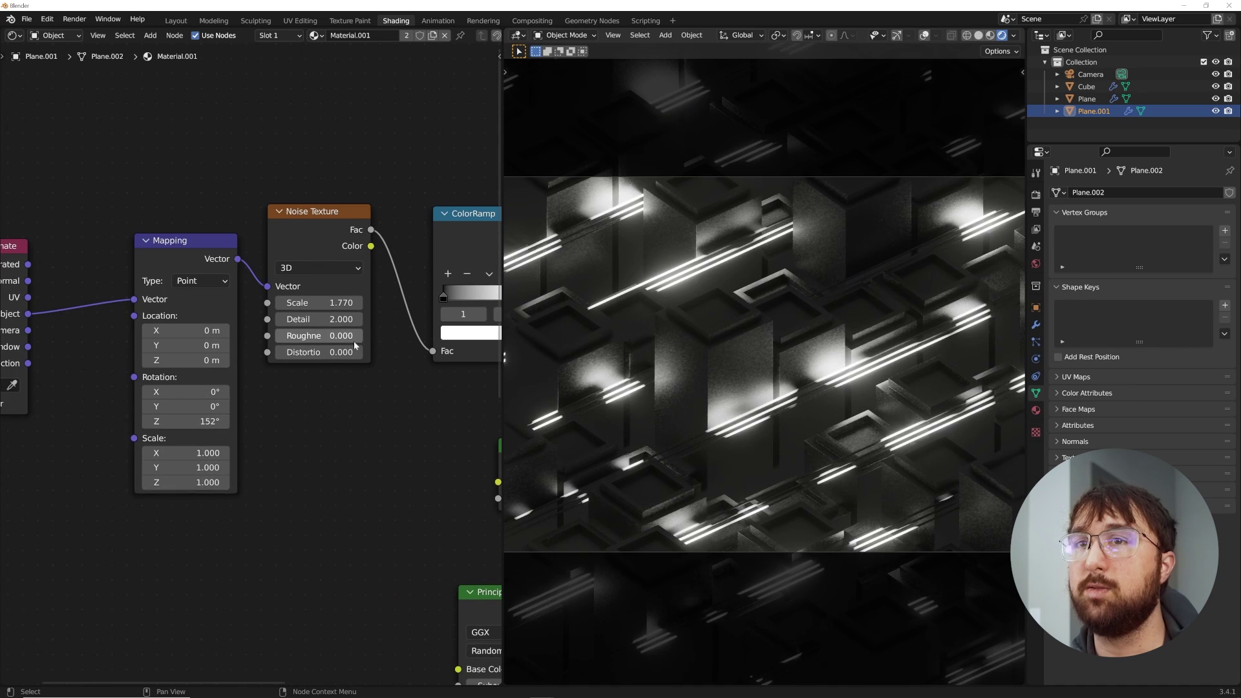
{"action": "left_click_drag", "start_coordinate": [186, 421], "coordinate": [299, 421]}
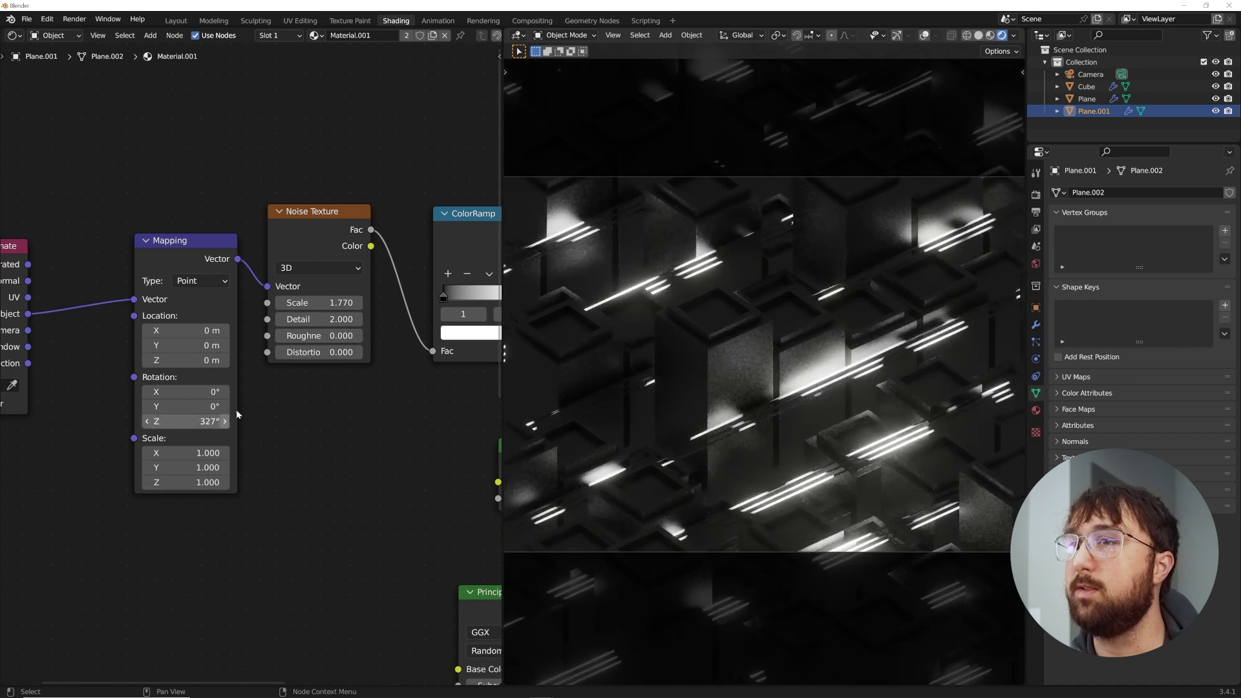
Change the Emission color to orange and set its Strength to 117.500
{"action": "middle_click_drag", "start_coordinate": [329, 380], "coordinate": [147, 390]}
{"action": "scroll", "coordinate": [229, 388], "scroll_direction": "down", "scroll_amount": 1}
{"action": "left_click", "coordinate": [382, 485]}
{"action": "left_click_drag", "start_coordinate": [399, 383], "coordinate": [385, 381]}
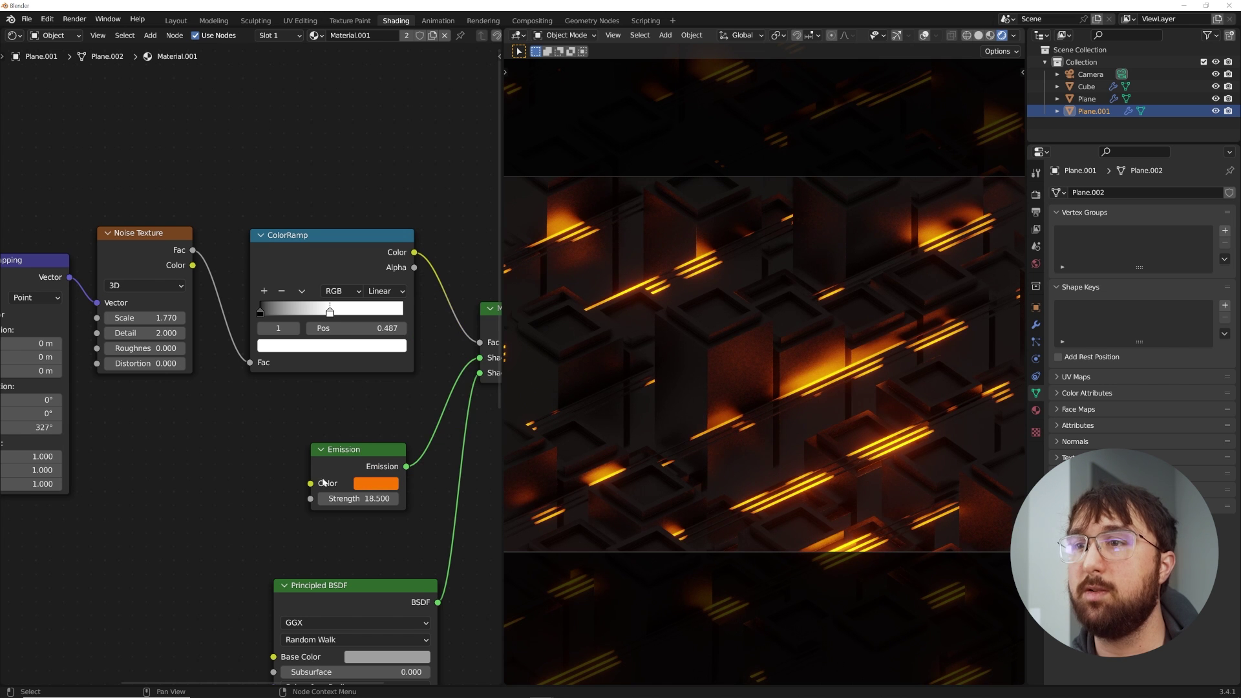
{"action": "scroll", "coordinate": [349, 492], "scroll_direction": "up", "scroll_amount": 1}
{"action": "left_click_drag", "start_coordinate": [364, 510], "coordinate": [414, 509]}
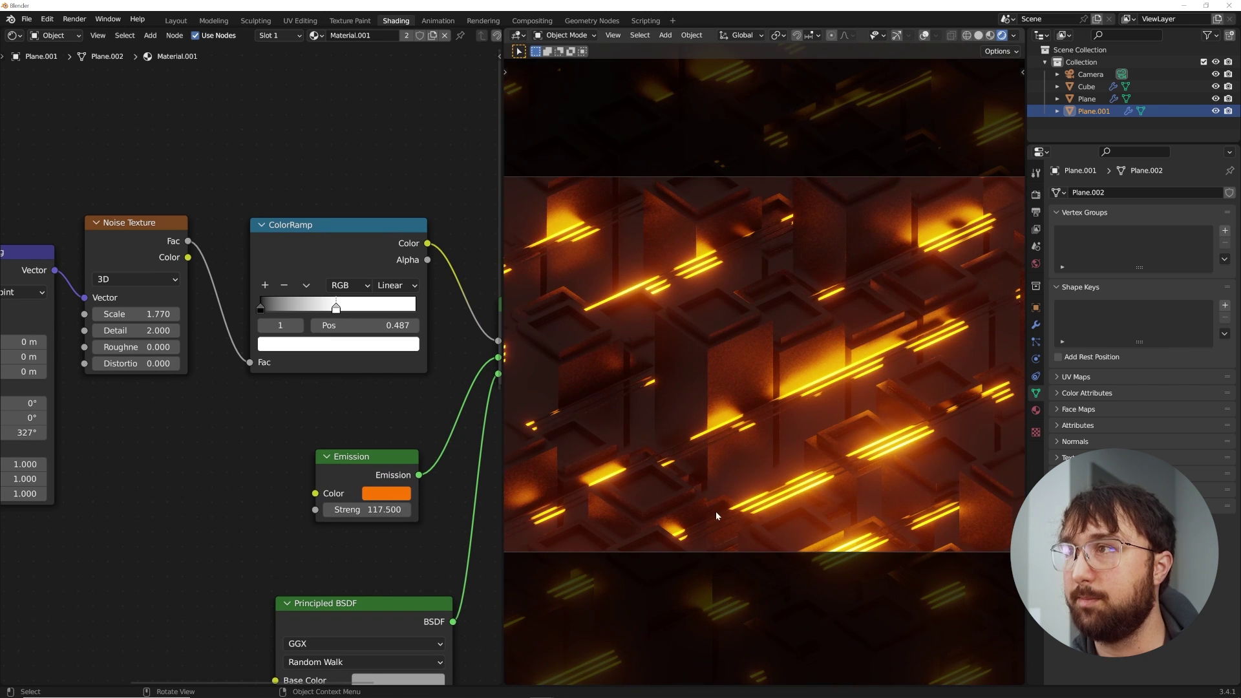
Increase the Mapping node's Z rotation further to redistribute the glowing wire segments across the camera frame
{"action": "scroll", "coordinate": [840, 399], "scroll_direction": "down", "scroll_amount": 2}
{"action": "middle_click_drag", "start_coordinate": [92, 436], "coordinate": [314, 419]}
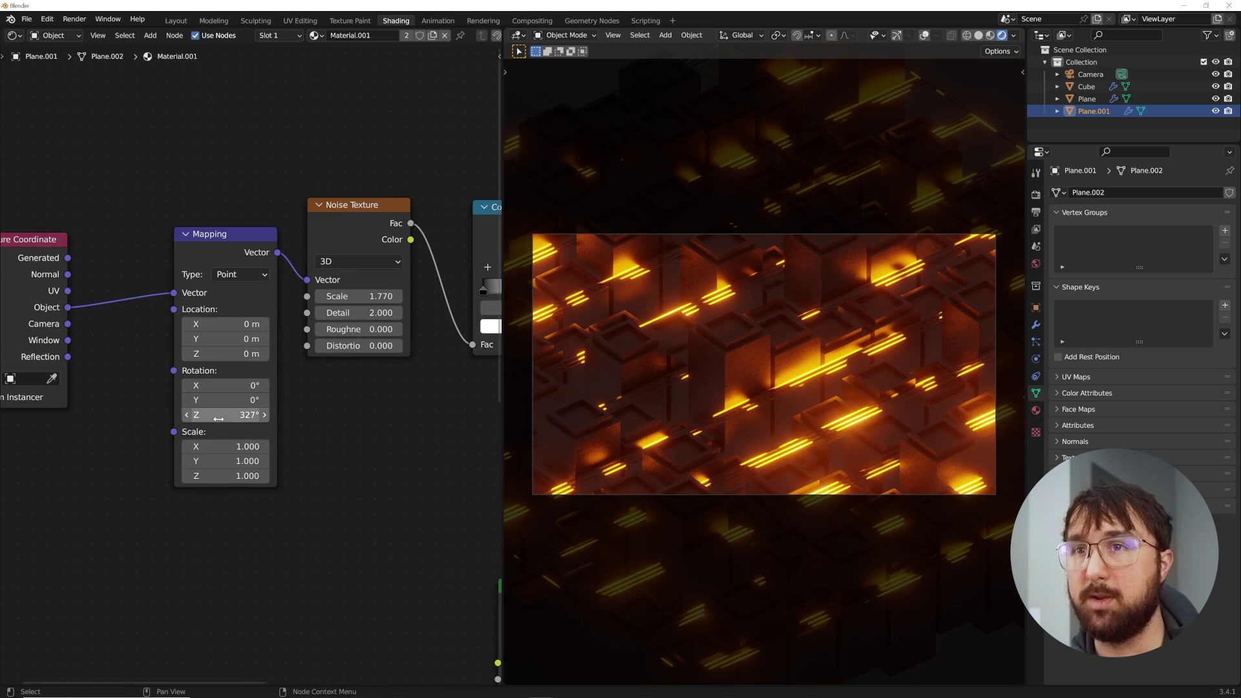
{"action": "left_click_drag", "start_coordinate": [218, 415], "coordinate": [277, 415]}
Select the pillar grid and examine its Principled BSDF settings alongside the camera render
{"action": "left_click", "coordinate": [738, 355]}
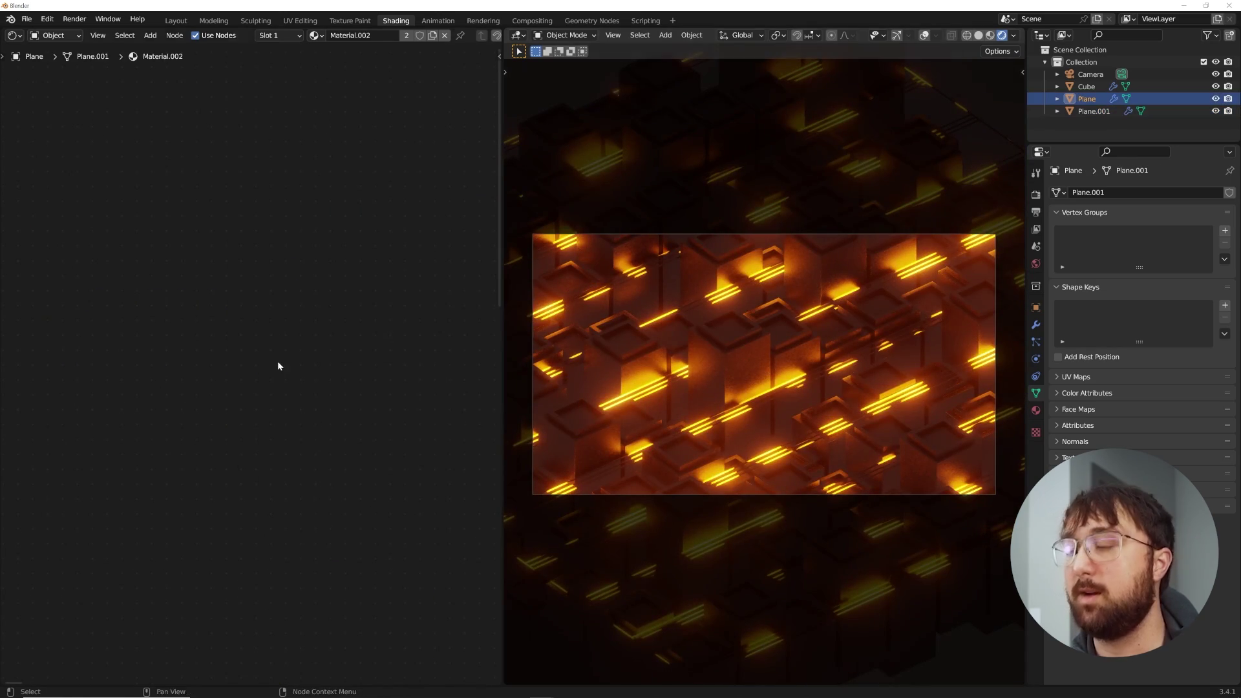
{"action": "key", "text": "Home"}
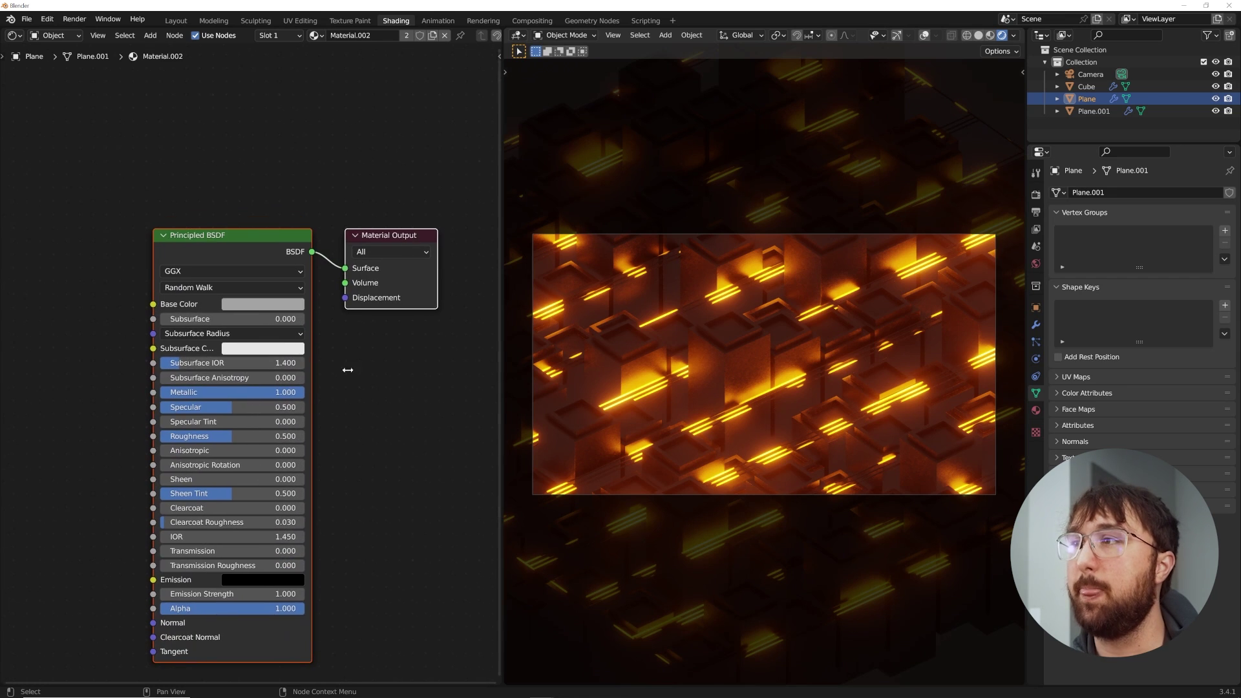
{"action": "scroll", "coordinate": [841, 375], "scroll_direction": "up", "scroll_amount": 5}
{"action": "scroll", "coordinate": [687, 358], "scroll_direction": "down", "scroll_amount": 3}
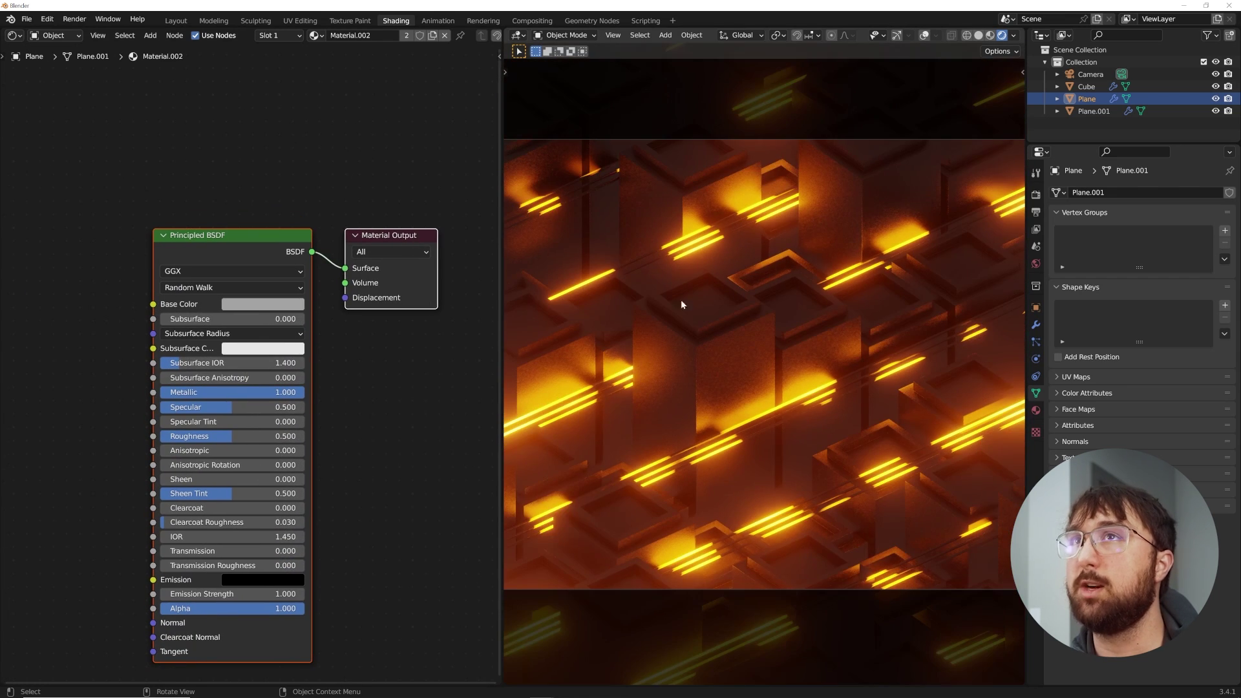
Switch to the Layout workspace, turn on Rendered viewport shading and view the whole grid in perspective
{"action": "left_click", "coordinate": [176, 21]}
{"action": "key", "text": "KP_0"}
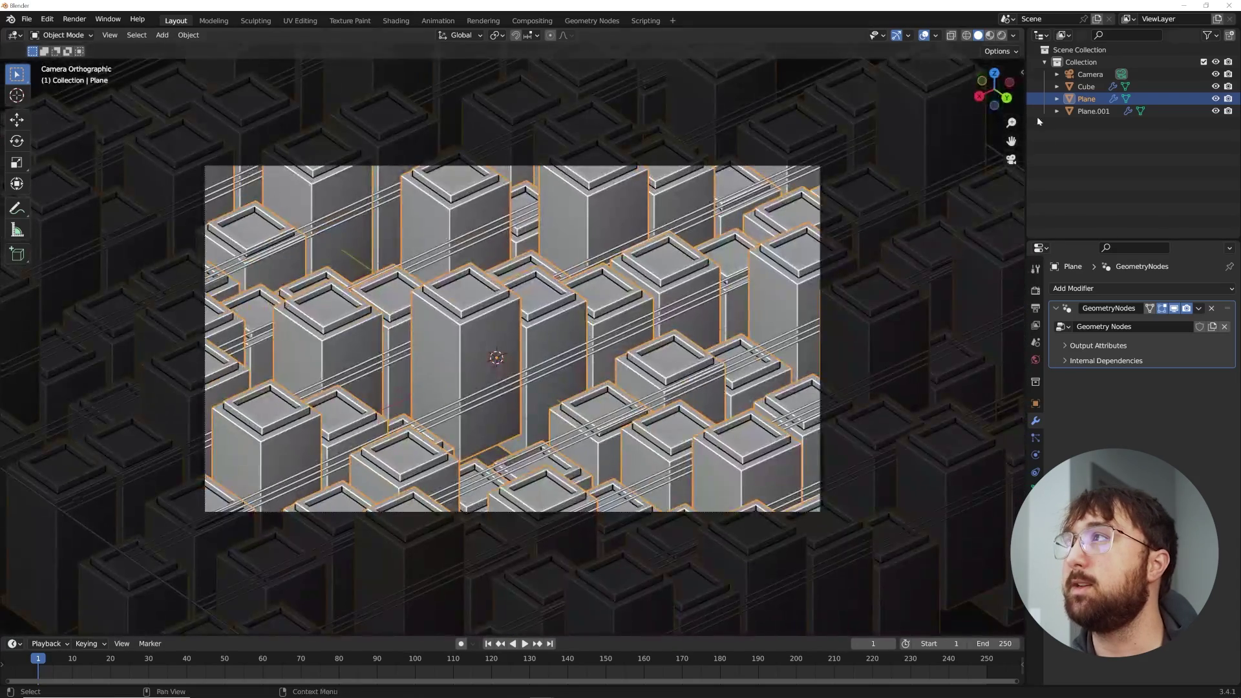
{"action": "left_click", "coordinate": [1003, 37]}
{"action": "middle_click_drag", "start_coordinate": [899, 206], "coordinate": [502, 404]}
{"action": "scroll", "coordinate": [504, 406], "scroll_direction": "up", "scroll_amount": 2}
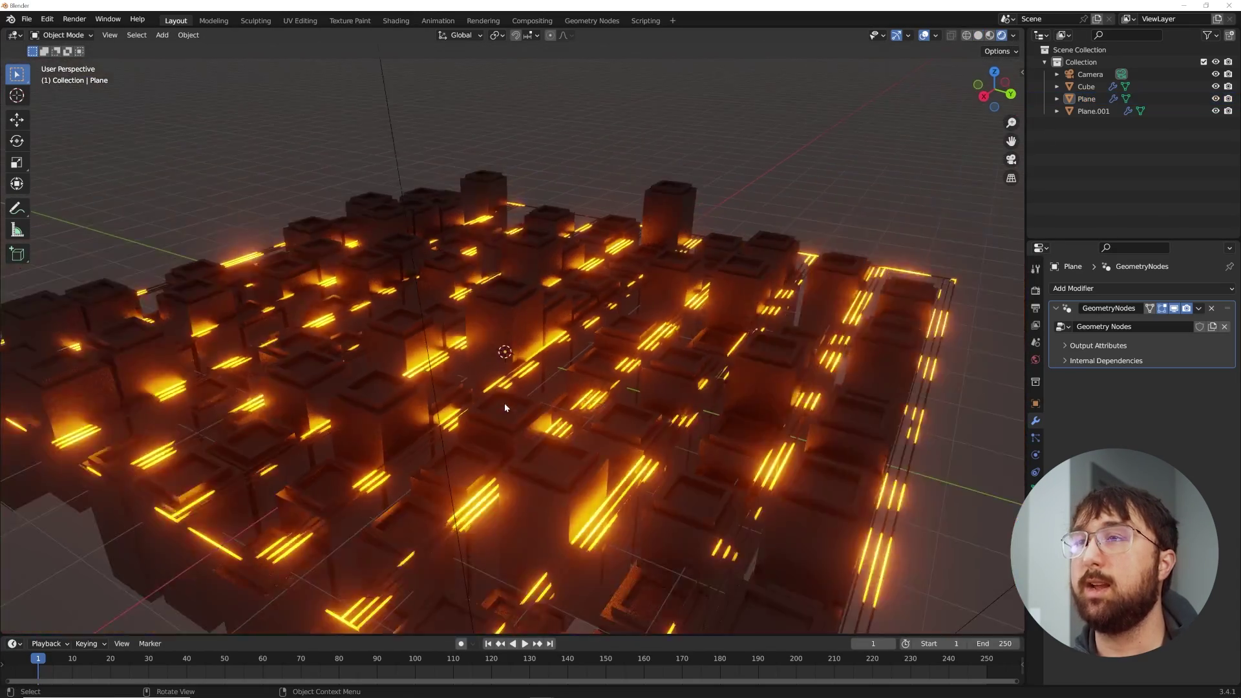
Set the World background color to black
{"action": "scroll", "coordinate": [504, 402], "scroll_direction": "down", "scroll_amount": 5}
{"action": "left_click", "coordinate": [1036, 360]}
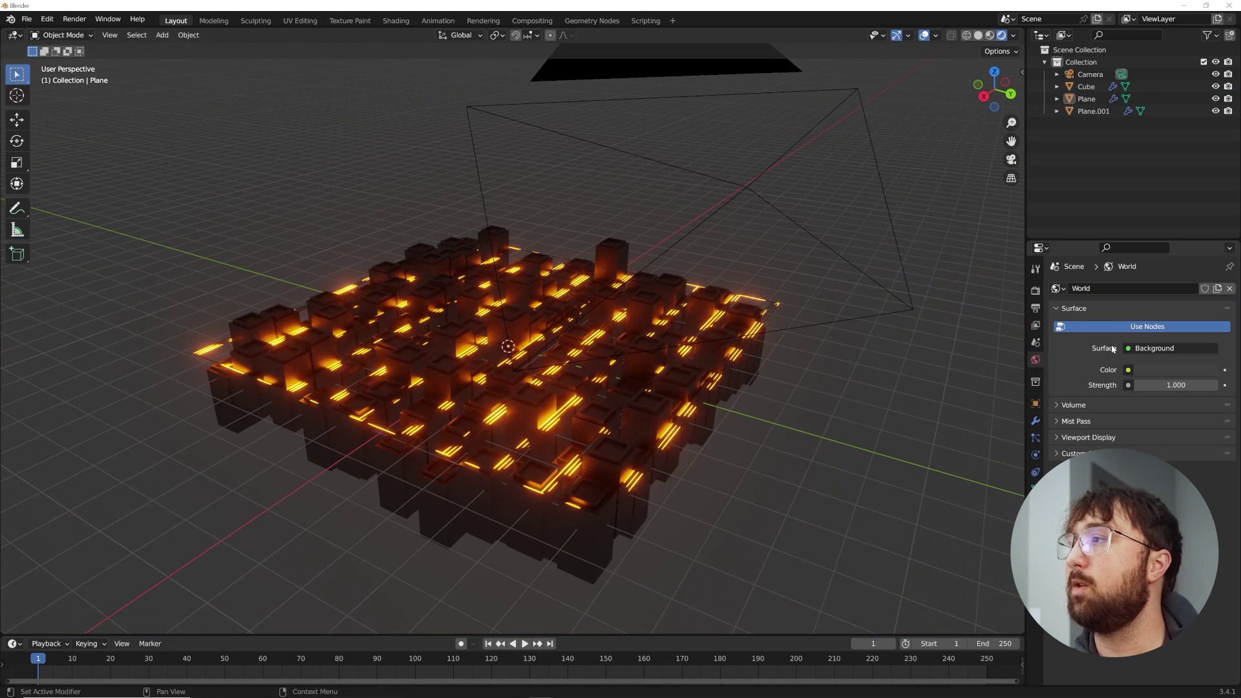
{"action": "left_click", "coordinate": [1164, 370]}
{"action": "left_click_drag", "start_coordinate": [1210, 273], "coordinate": [1210, 294]}
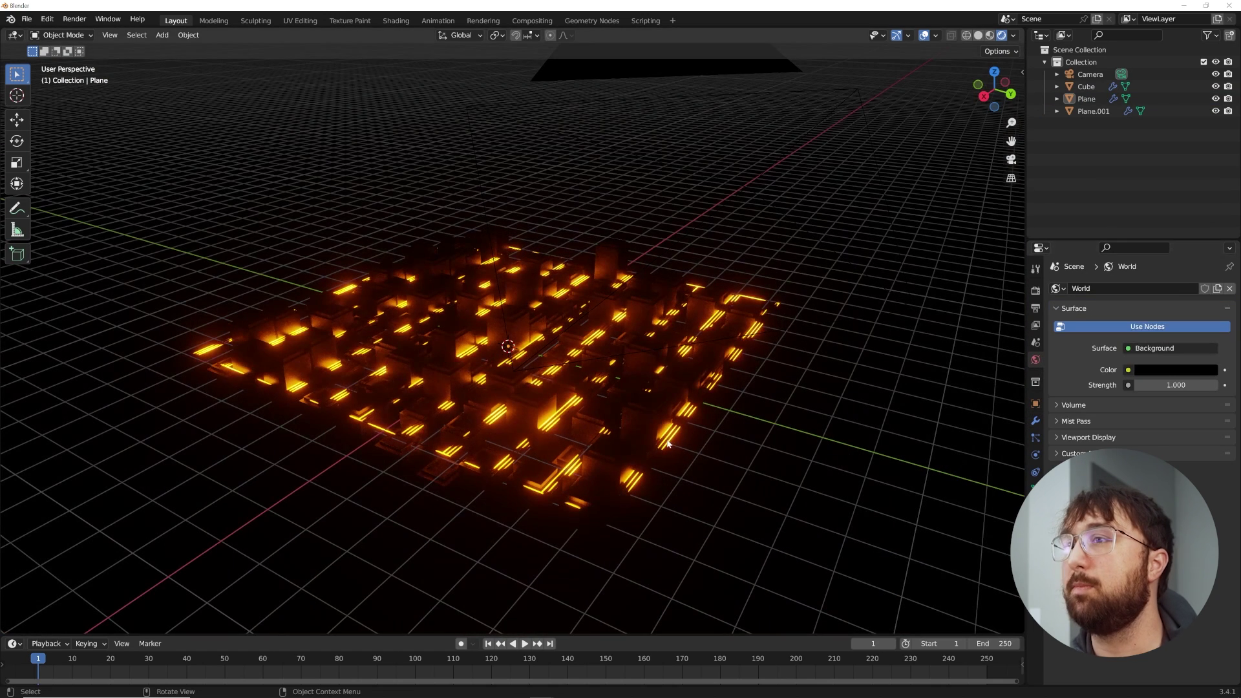
{"action": "scroll", "coordinate": [666, 436], "scroll_direction": "up", "scroll_amount": 3}
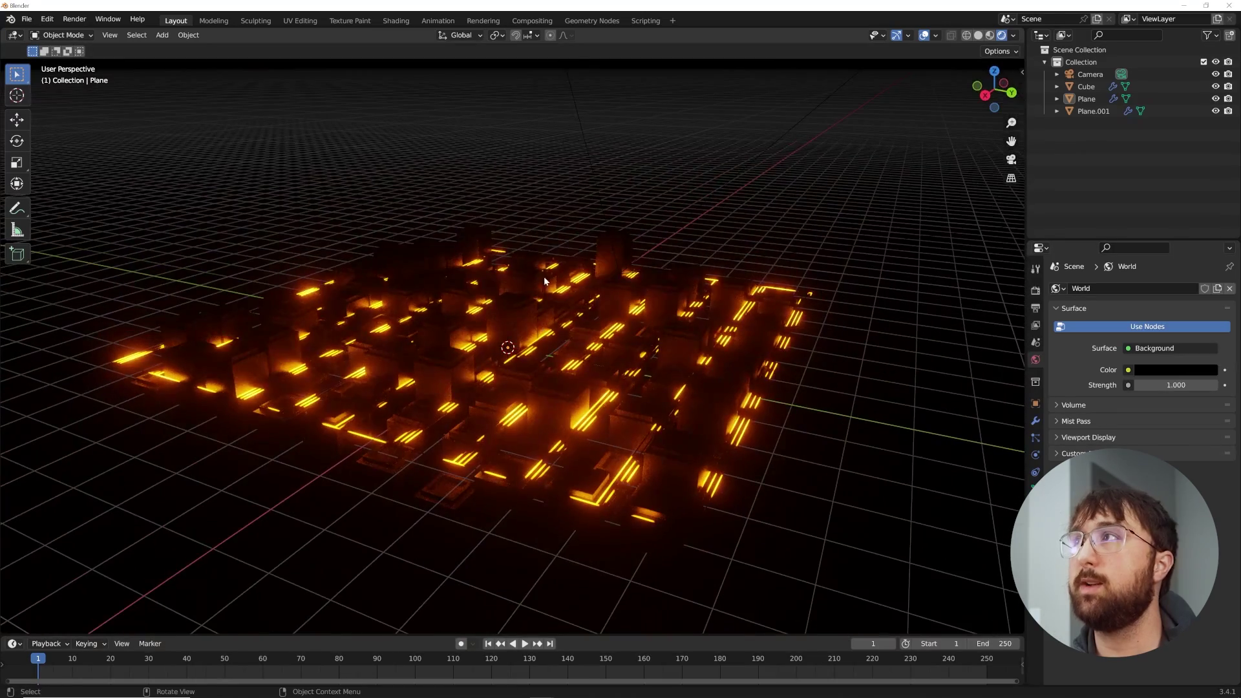
Add a point light and place it beside the pillar grid
{"action": "key", "text": "shift+a"}
{"action": "mouse_move", "coordinate": [527, 223]}
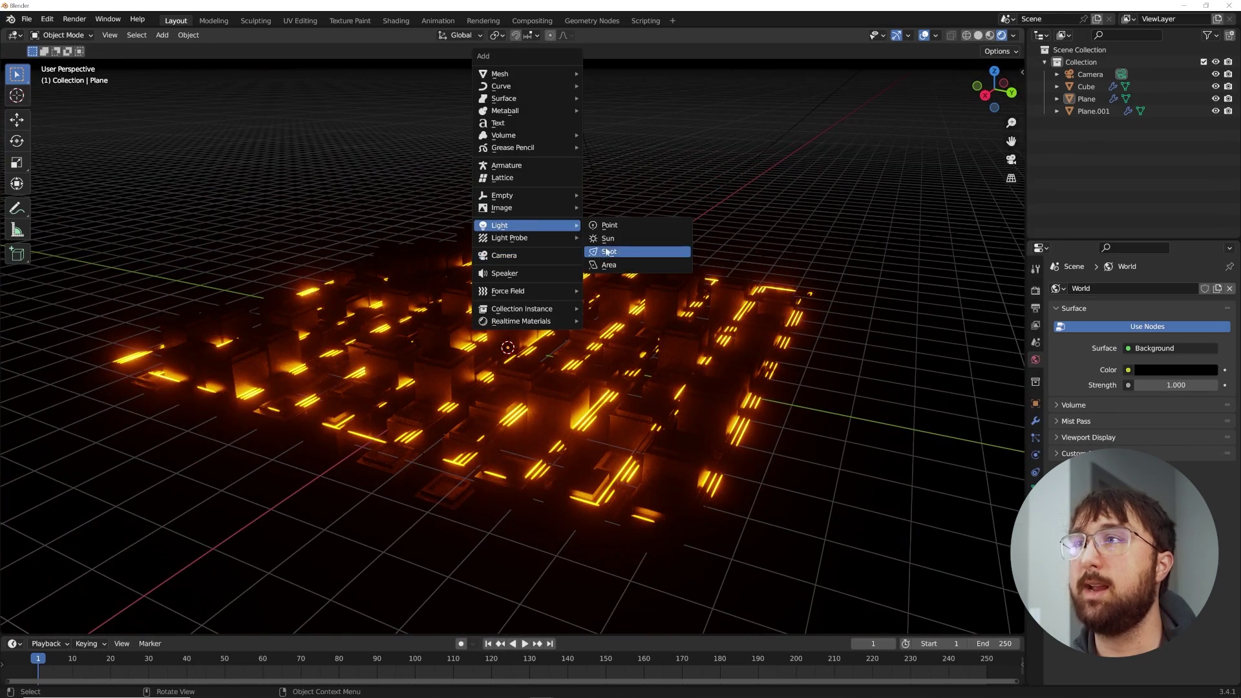
{"action": "left_click", "coordinate": [617, 227]}
{"action": "middle_click_drag", "start_coordinate": [612, 332], "coordinate": [688, 342]}
{"action": "key", "text": "g"}
{"action": "left_click", "coordinate": [311, 251]}
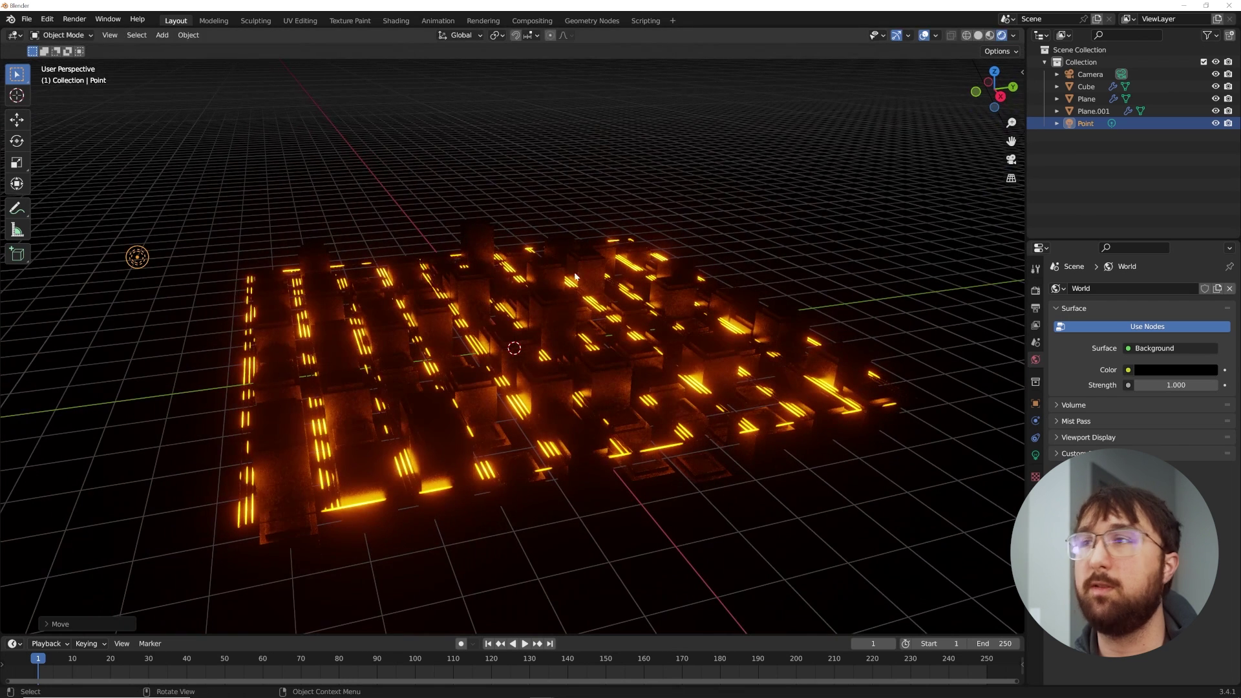
Set the point light's Power to 1000 W
{"action": "left_click", "coordinate": [1035, 456]}
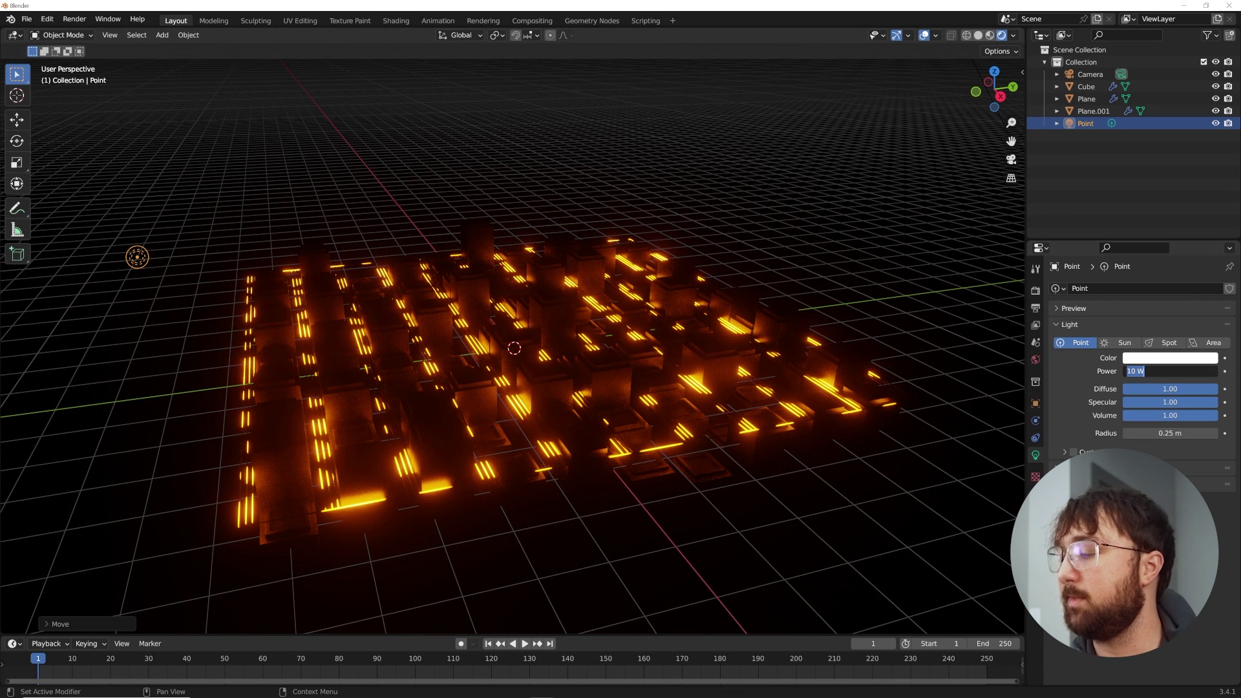
{"action": "type", "text": "0"}
{"action": "key", "text": "Return"}
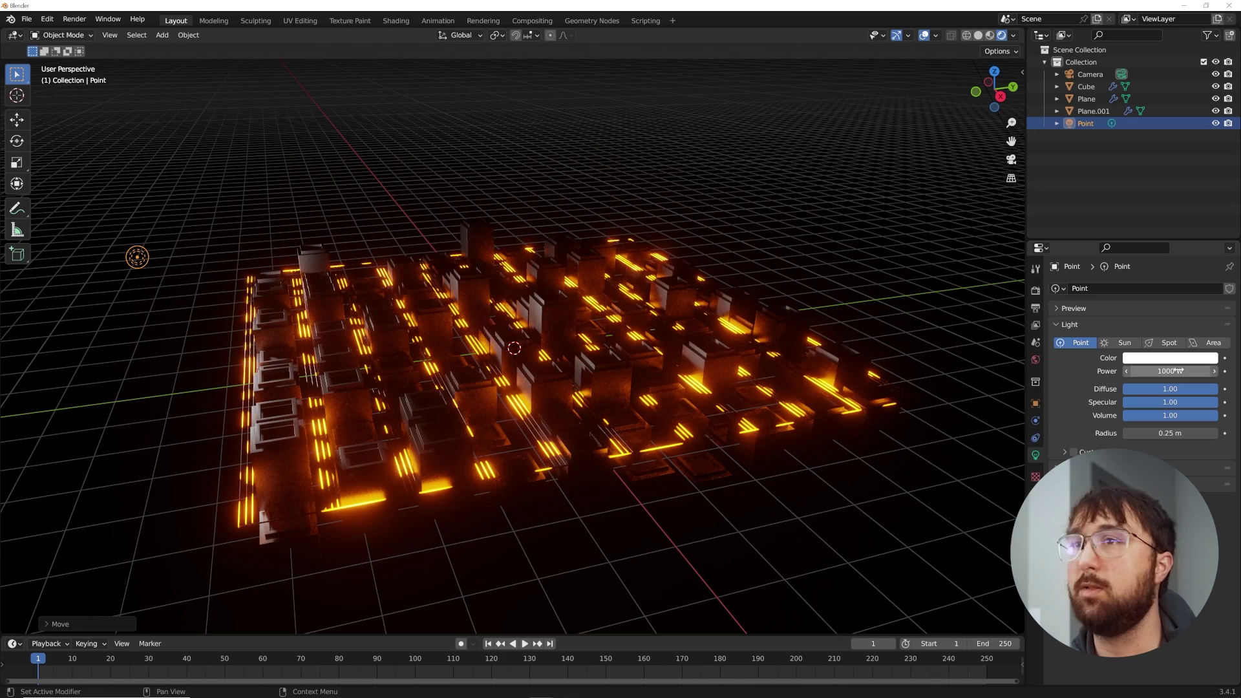
Check the point light's placement around the grid and reposition it through the camera view to light the pillar tops
{"action": "key", "text": "KP_0"}
{"action": "scroll", "coordinate": [630, 386], "scroll_direction": "down", "scroll_amount": 4}
{"action": "middle_click_drag", "start_coordinate": [630, 387], "coordinate": [854, 297]}
{"action": "middle_click_drag", "start_coordinate": [776, 294], "coordinate": [743, 310]}
{"action": "key", "text": "g"}
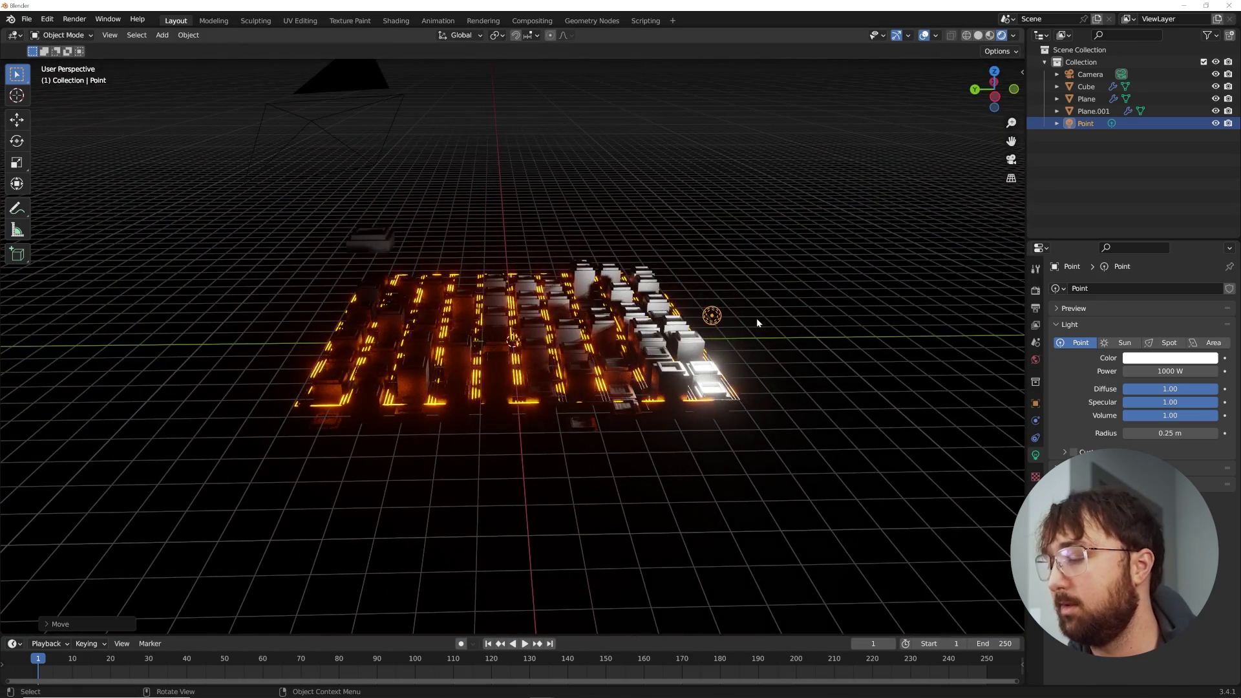
{"action": "key", "text": "KP_0"}
{"action": "left_click", "coordinate": [948, 427]}
{"action": "scroll", "coordinate": [948, 428], "scroll_direction": "up", "scroll_amount": 5}
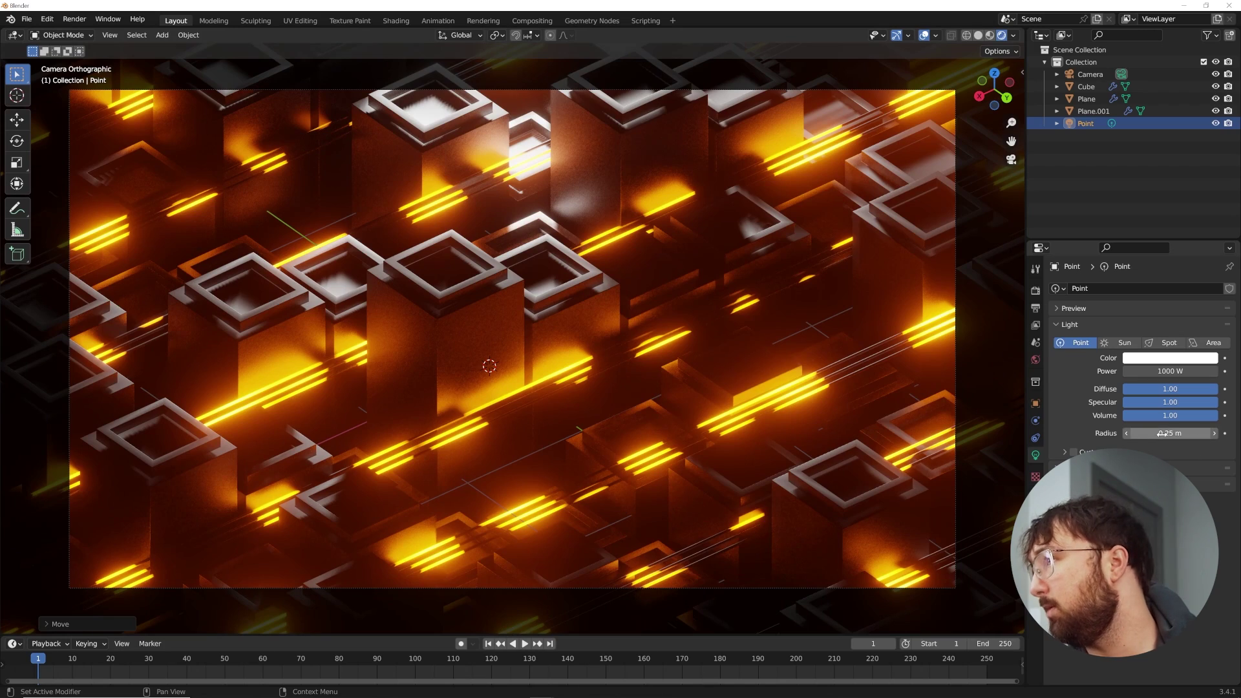
Increase the point light's Radius to 4.24 m and set its Power to 10000 W
{"action": "left_click_drag", "start_coordinate": [1162, 434], "coordinate": [1197, 432]}
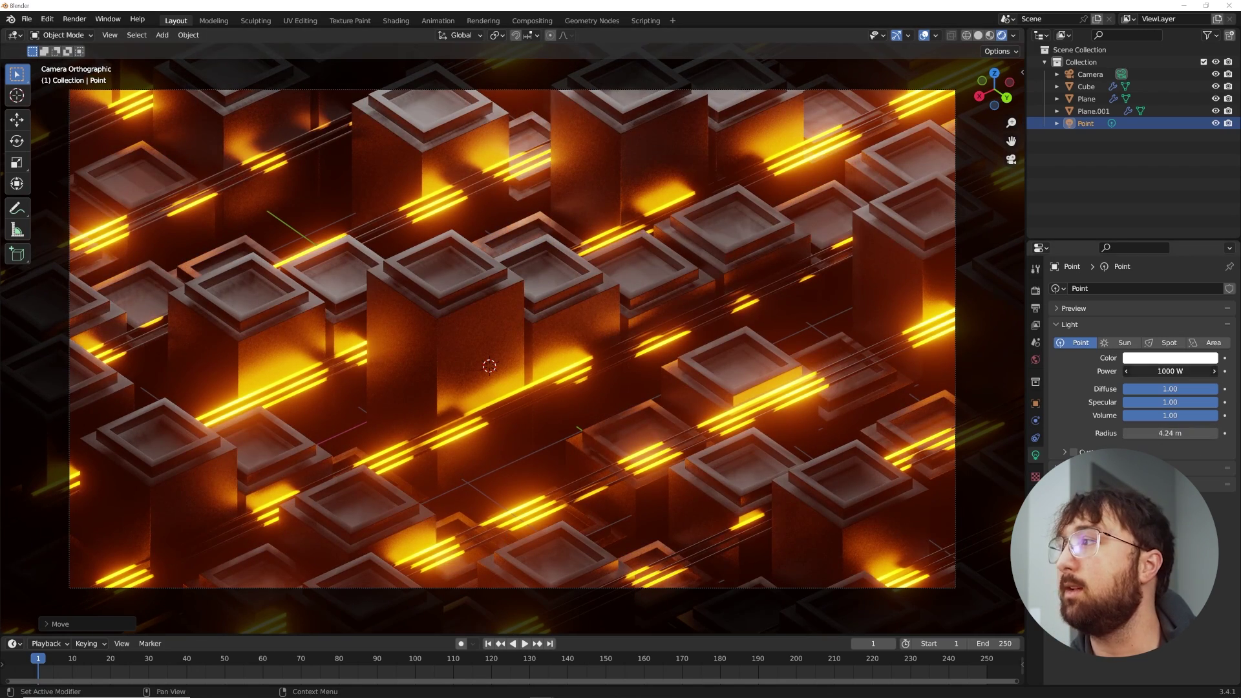
{"action": "type", "text": "1000"}
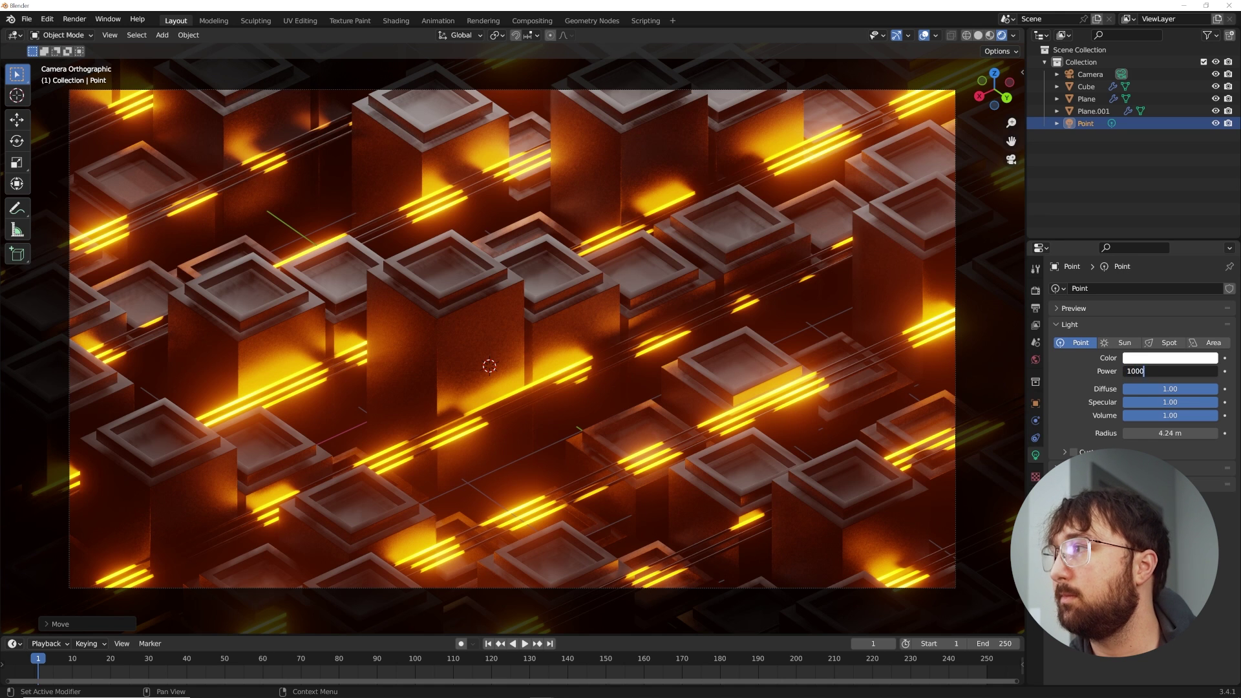
{"action": "type", "text": "0"}
{"action": "key", "text": "Return"}
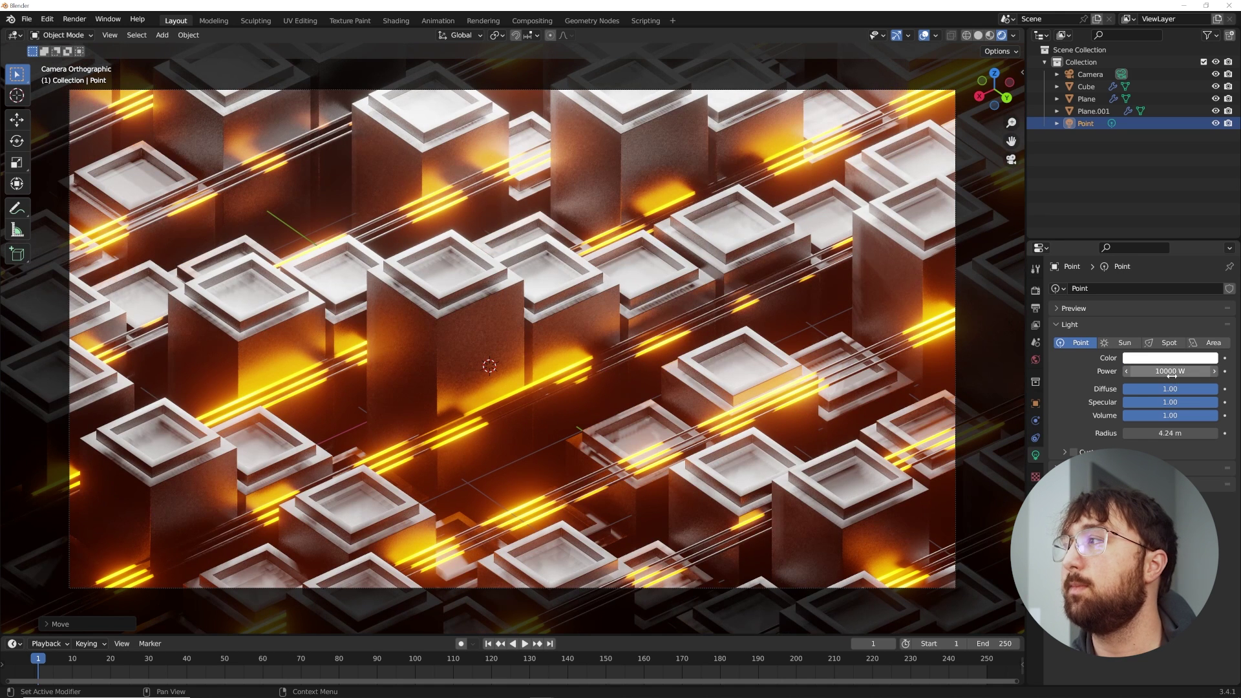
Tint the point light pale blue with Hue 0.598 and Saturation 0.637
{"action": "left_click", "coordinate": [1171, 358]}
{"action": "left_click_drag", "start_coordinate": [1154, 236], "coordinate": [1163, 224]}
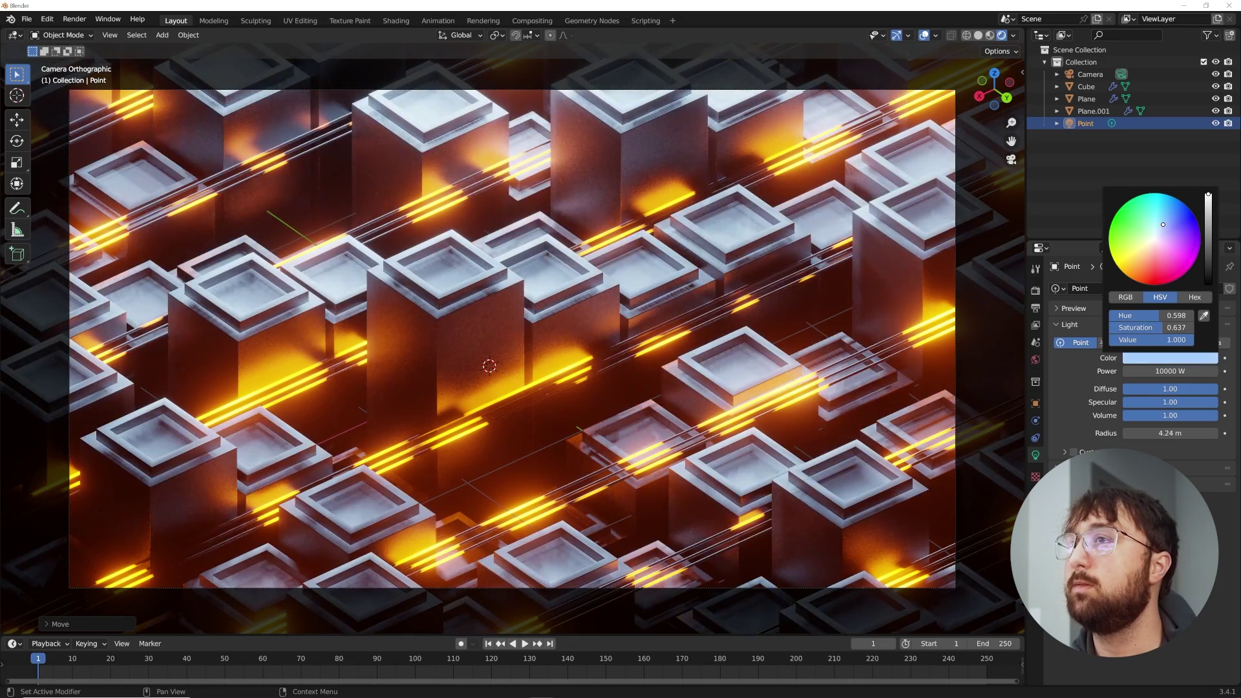
{"action": "scroll", "coordinate": [594, 371], "scroll_direction": "down", "scroll_amount": 3}
{"action": "scroll", "coordinate": [599, 374], "scroll_direction": "up", "scroll_amount": 2}
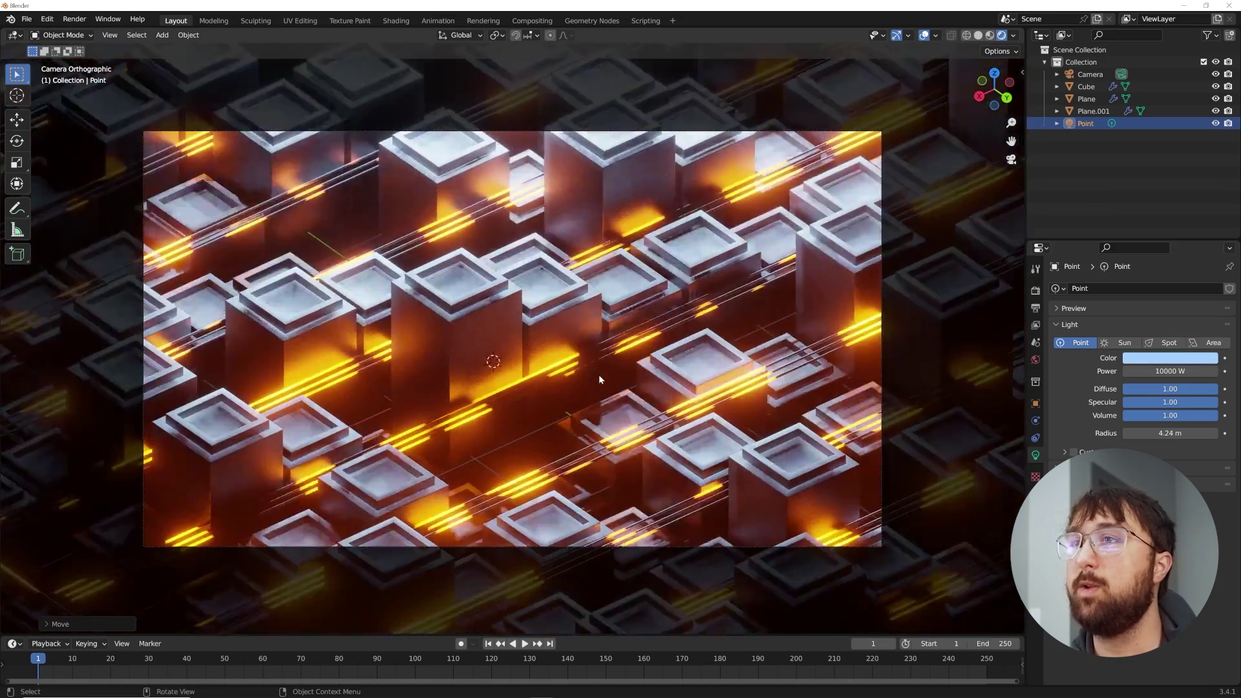
Check the light's position in perspective and camera view, and set its Z location to 3.2155 m
{"action": "middle_click_drag", "start_coordinate": [599, 375], "coordinate": [557, 380]}
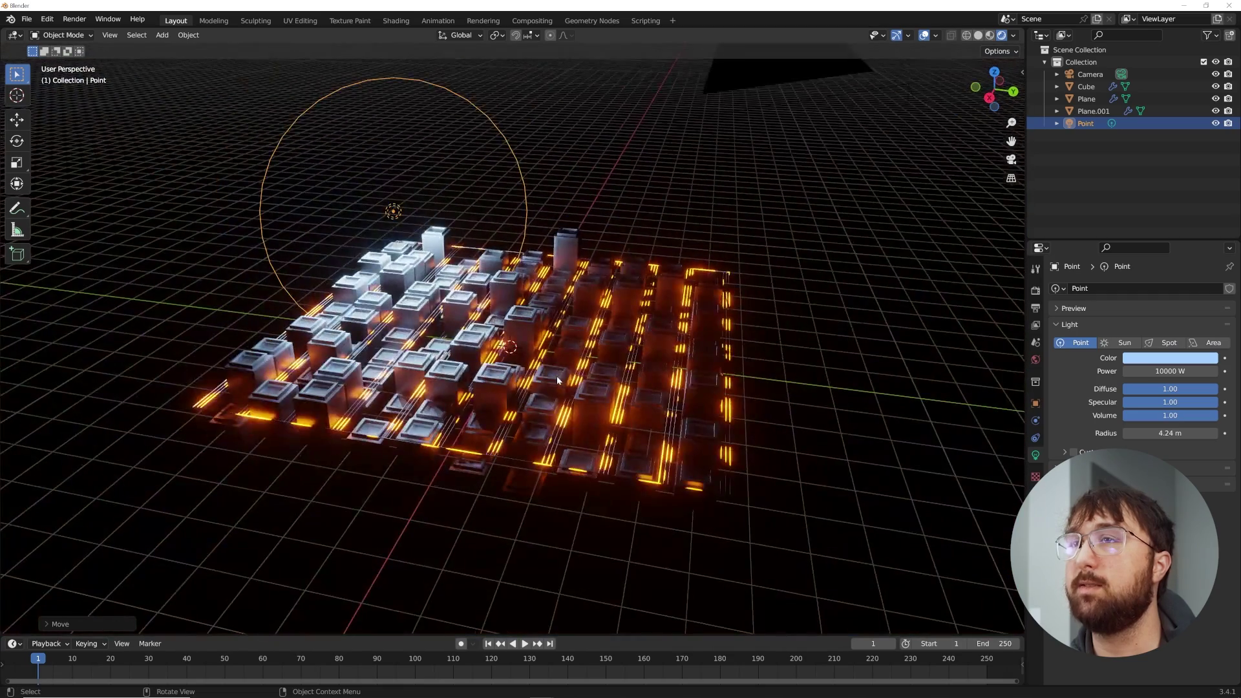
{"action": "key", "text": "KP_0"}
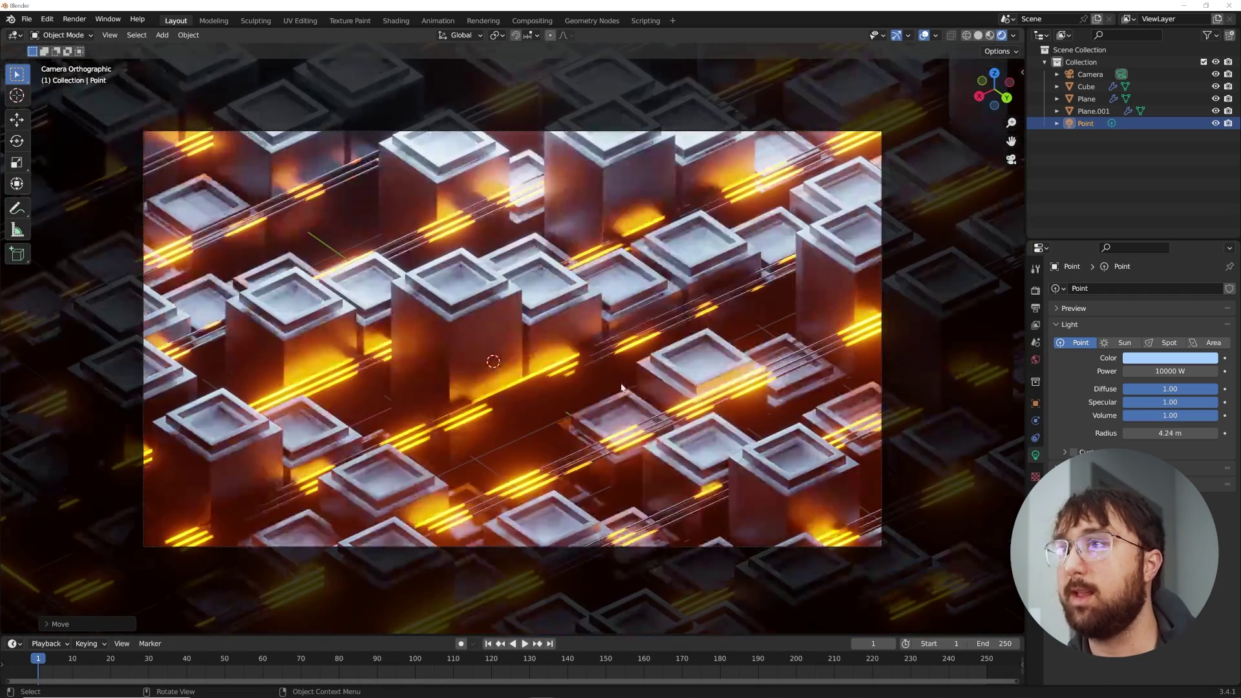
{"action": "left_click", "coordinate": [1035, 403]}
{"action": "left_click_drag", "start_coordinate": [1173, 351], "coordinate": [1206, 351]}
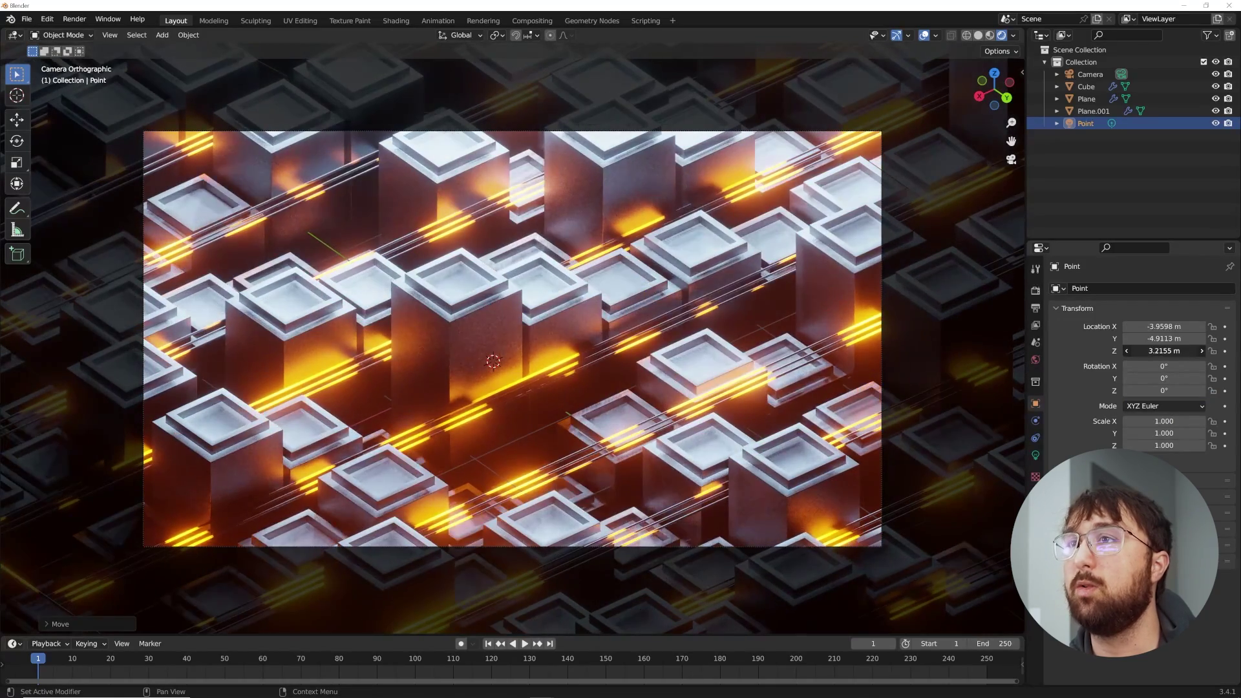
{"action": "key", "text": "Return"}
Open the pillar grid's material in the Shading workspace and add two stacked ColorRamp nodes
{"action": "left_click", "coordinate": [479, 323]}
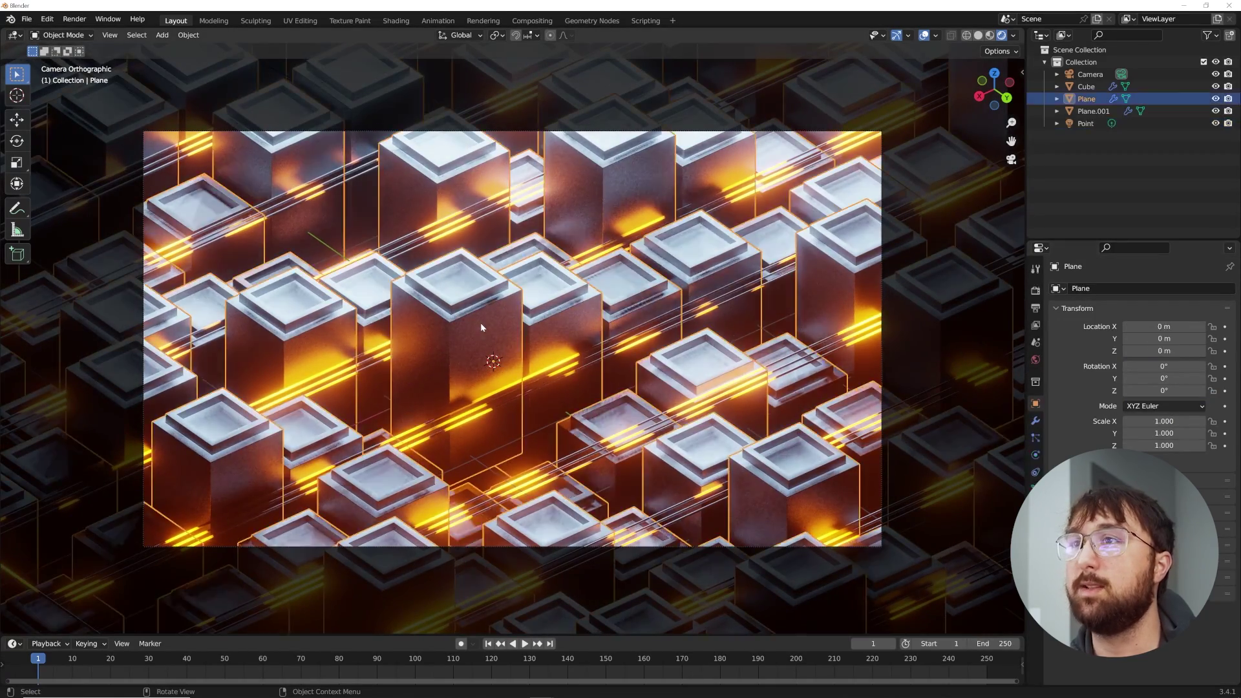
{"action": "left_click", "coordinate": [395, 21]}
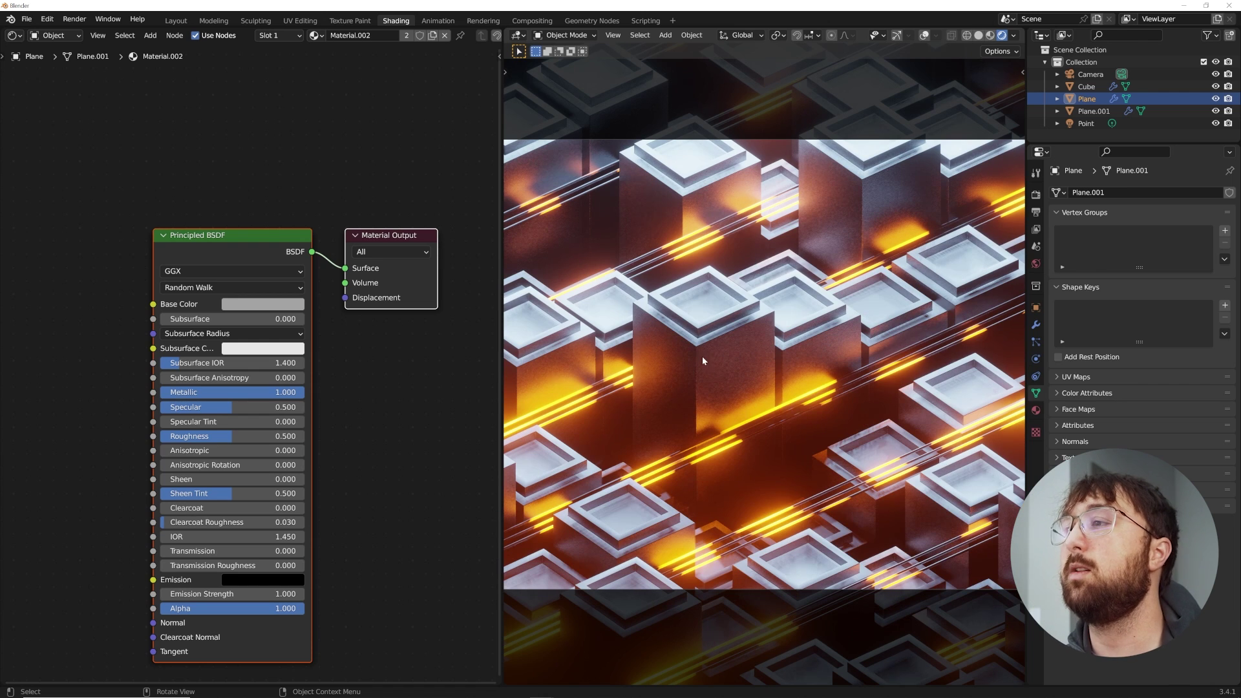
{"action": "middle_click_drag", "start_coordinate": [455, 267], "coordinate": [612, 222]}
{"action": "key", "text": "shift+a"}
{"action": "type", "text": "co"}
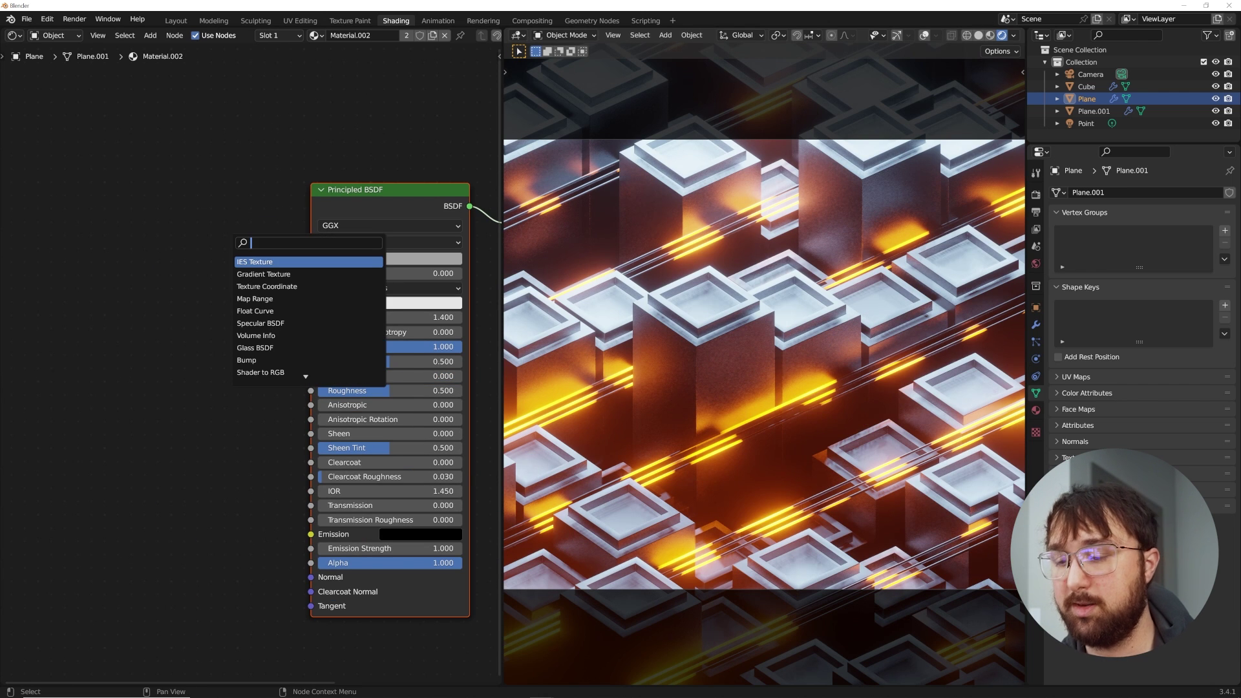
{"action": "type", "text": "l"}
{"action": "key", "text": "Return"}
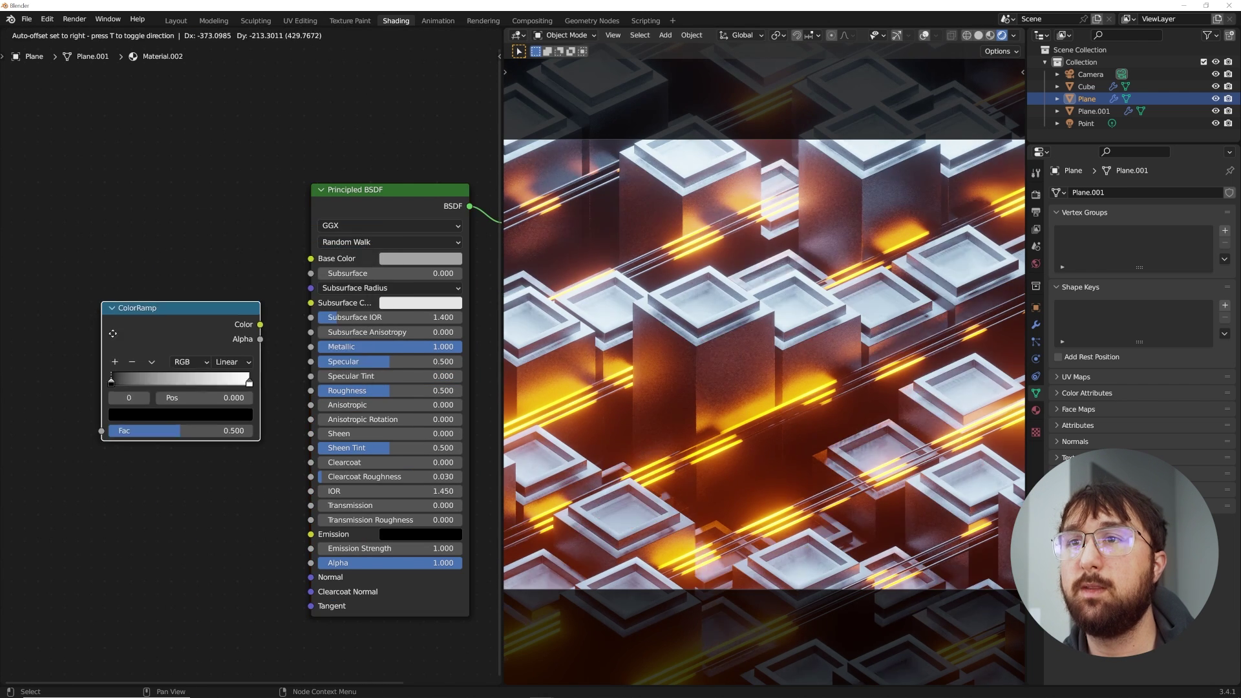
{"action": "left_click", "coordinate": [214, 238]}
{"action": "key", "text": "shift+d"}
{"action": "left_click", "coordinate": [219, 381]}
{"action": "mouse_move", "coordinate": [236, 374]}
{"action": "middle_mouse_down"}
{"action": "mouse_move", "coordinate": [311, 373]}
{"action": "mouse_move", "coordinate": [225, 386]}
{"action": "middle_mouse_up"}
Add a Mix node, feed the two ColorRamp colors into A and B, and connect its Result to the Principled BSDF Roughness
{"action": "key", "text": "shift+a"}
{"action": "type", "text": "mix"}
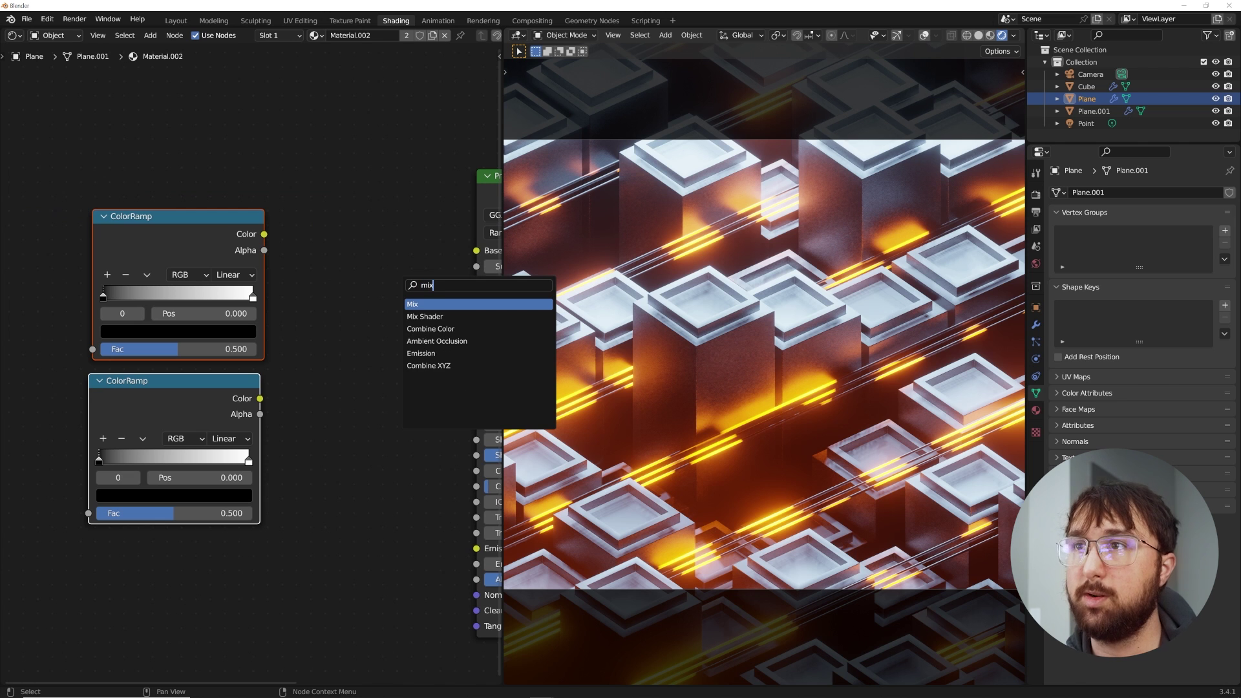
{"action": "key", "text": "Return"}
{"action": "left_click", "coordinate": [290, 351]}
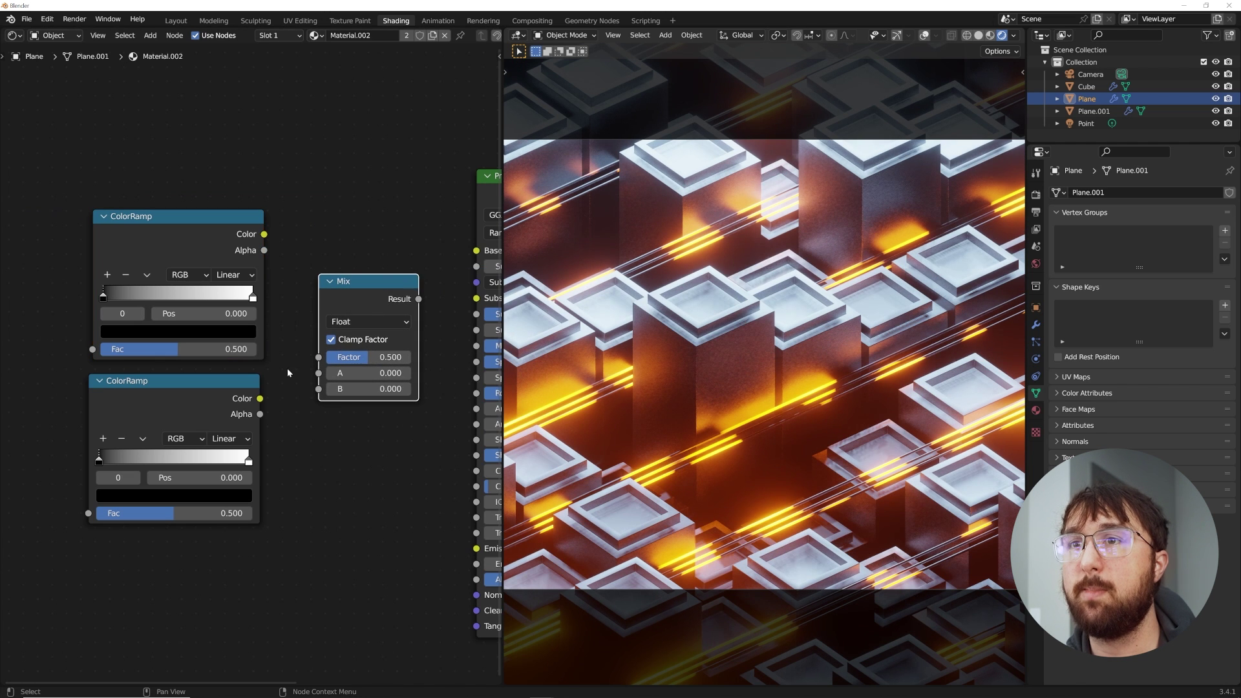
{"action": "left_click_drag", "start_coordinate": [259, 399], "coordinate": [319, 389]}
{"action": "left_click_drag", "start_coordinate": [264, 234], "coordinate": [301, 295]}
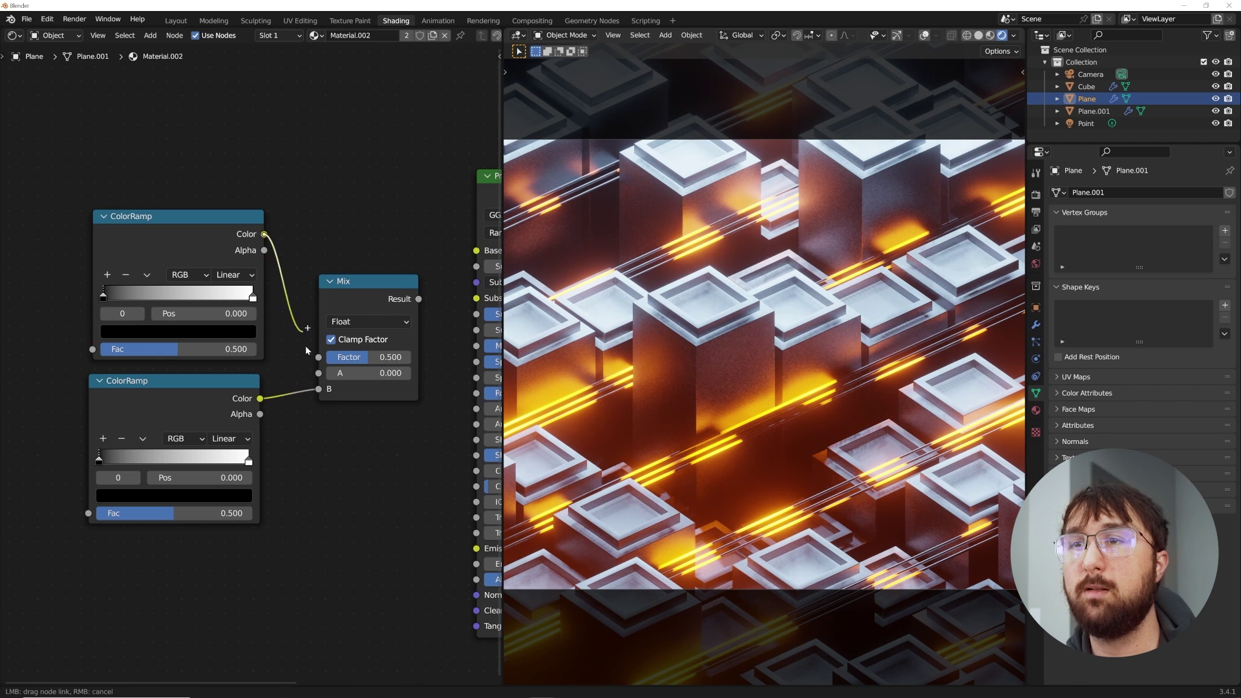
{"action": "left_click_drag", "start_coordinate": [321, 378], "coordinate": [319, 373]}
{"action": "scroll", "coordinate": [323, 301], "scroll_direction": "right", "scroll_amount": 4, "text": "ctrl"}
{"action": "left_click_drag", "start_coordinate": [274, 290], "coordinate": [394, 400]}
Add a Noise Texture before the ColorRamps with Mapping and Texture Coordinate nodes, using the Object coordinates
{"action": "scroll", "coordinate": [200, 300], "scroll_direction": "left", "scroll_amount": 8, "text": "ctrl"}
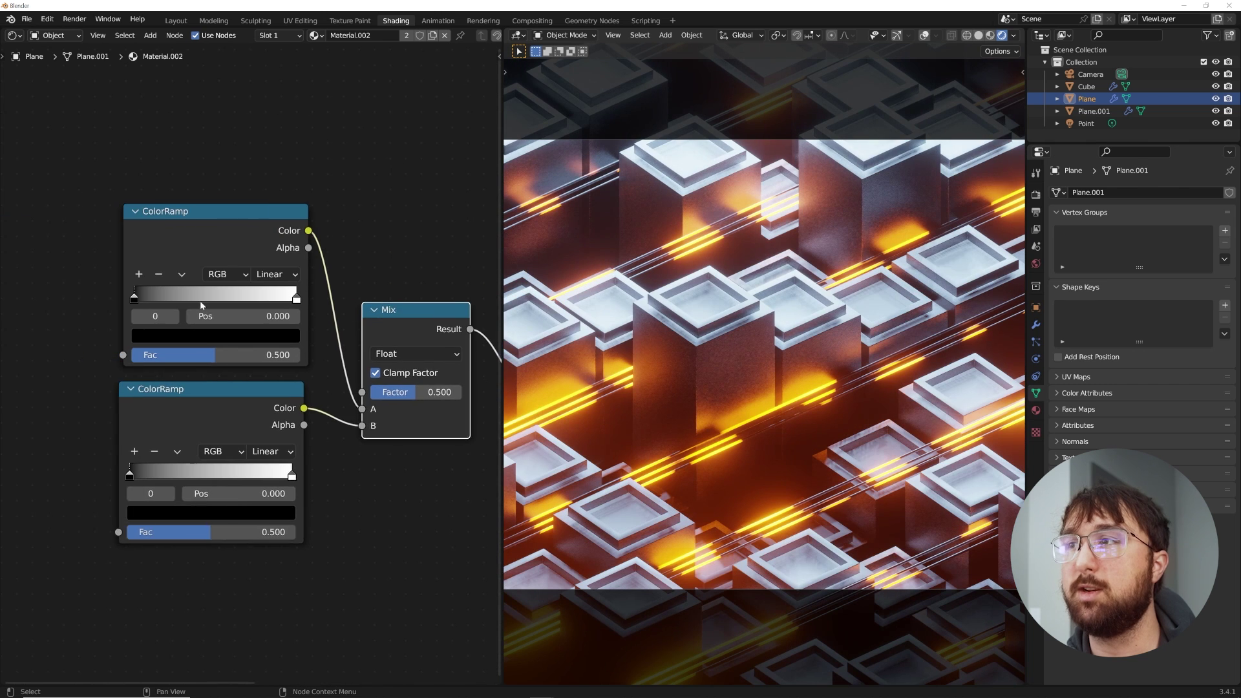
{"action": "key", "text": "shift+a"}
{"action": "type", "text": "noi"}
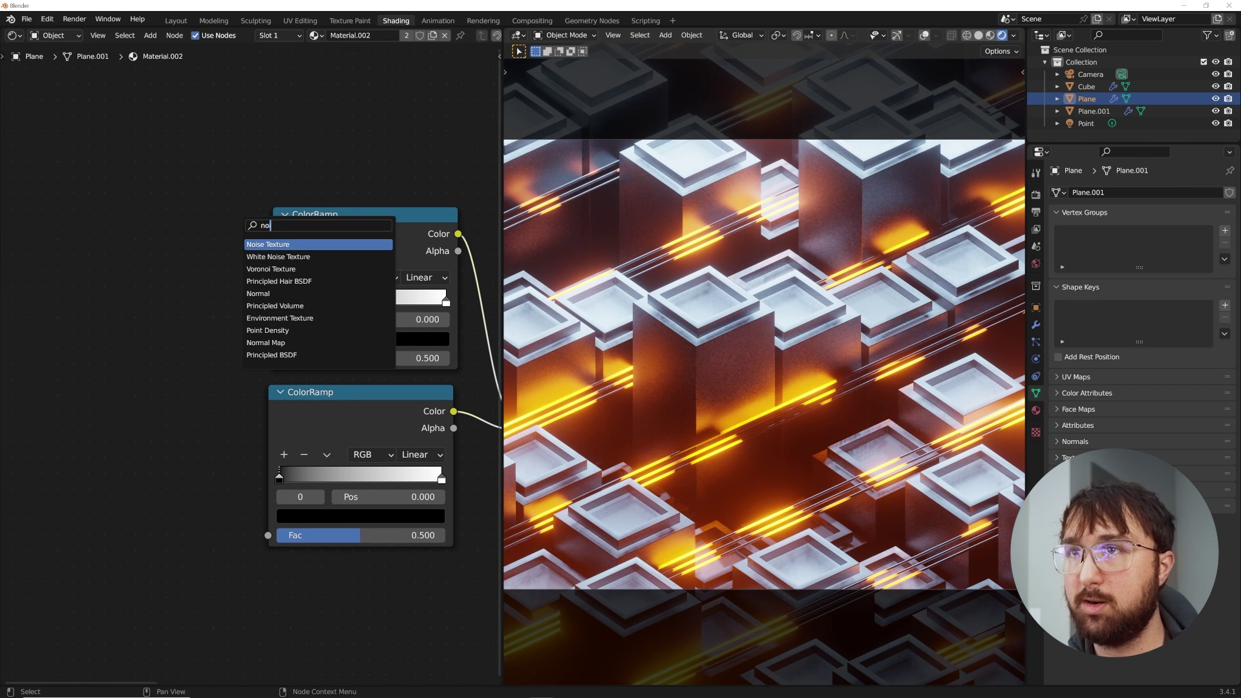
{"action": "key", "text": "Return"}
{"action": "left_click", "coordinate": [119, 241]}
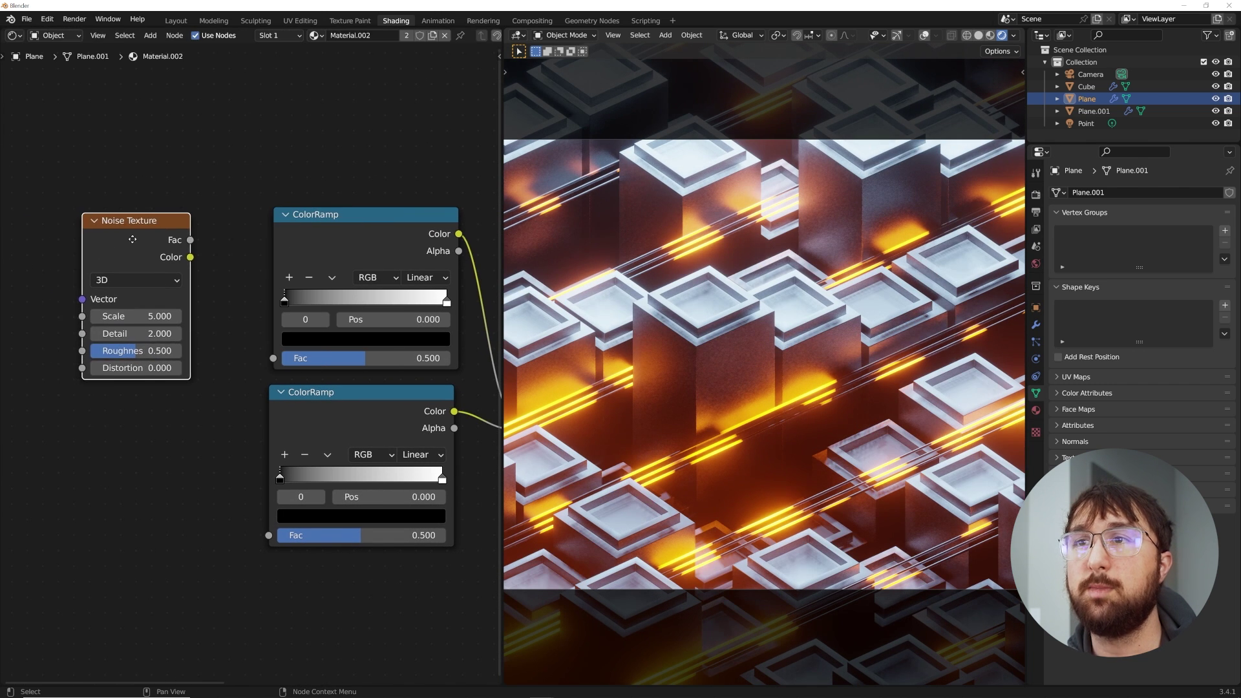
{"action": "middle_click_drag", "start_coordinate": [119, 241], "coordinate": [234, 237]}
{"action": "key", "text": "ctrl+t"}
{"action": "scroll", "coordinate": [96, 308], "scroll_direction": "up", "scroll_amount": 2}
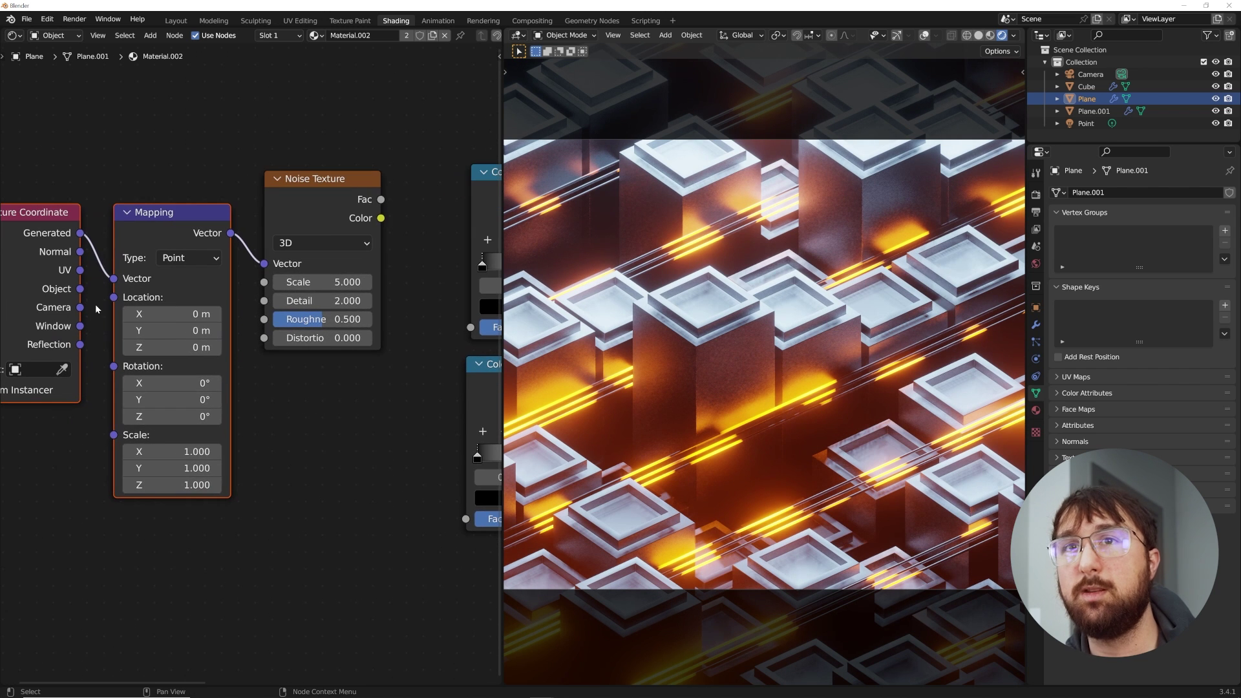
{"action": "left_click_drag", "start_coordinate": [79, 289], "coordinate": [113, 282]}
Add a Voronoi Texture below the Noise Texture and connect the Mapping vector to it
{"action": "middle_click_drag", "start_coordinate": [351, 332], "coordinate": [282, 312]}
{"action": "left_click_drag", "start_coordinate": [266, 173], "coordinate": [283, 130]}
{"action": "key", "text": "shift+a"}
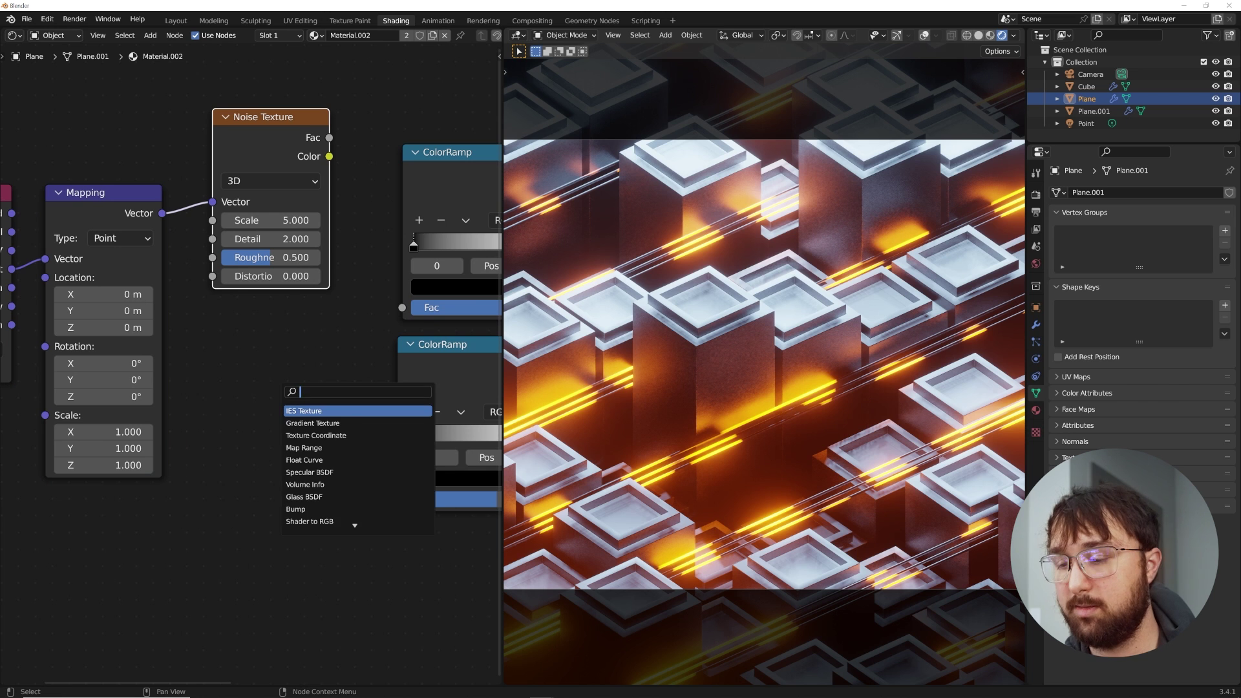
{"action": "type", "text": "vor"}
{"action": "left_click", "coordinate": [290, 412]}
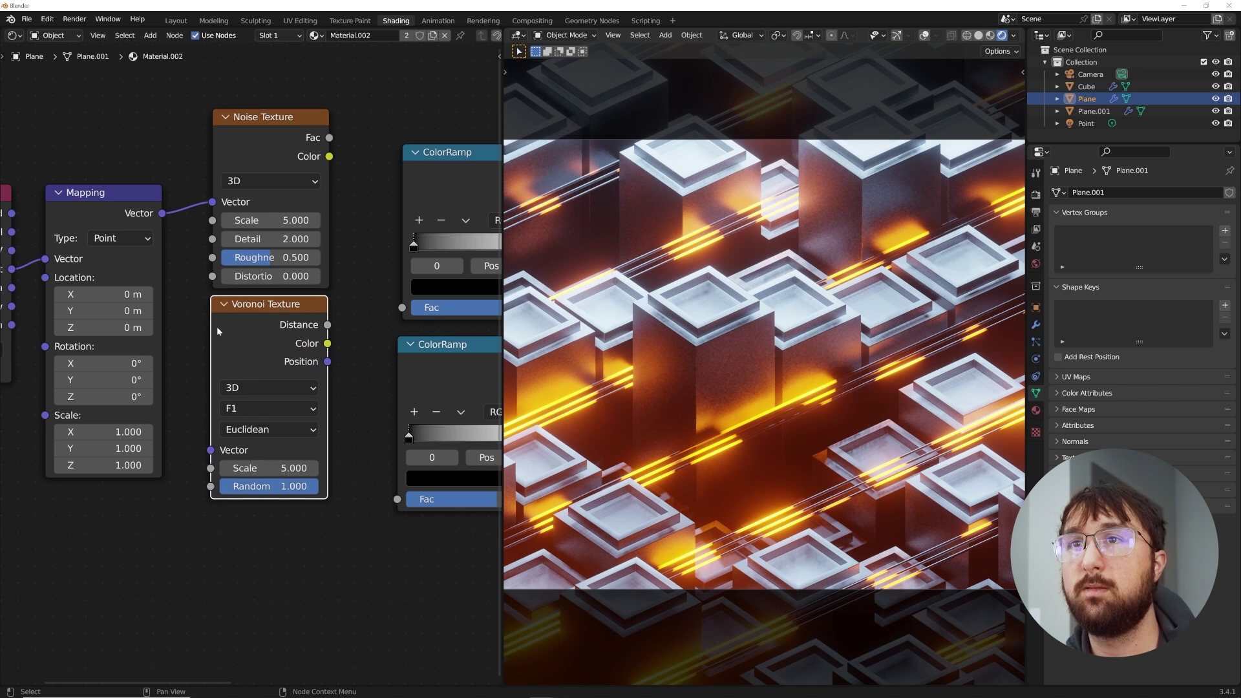
{"action": "mouse_move", "coordinate": [162, 213]}
{"action": "left_mouse_down"}
{"action": "mouse_move", "coordinate": [239, 433]}
{"action": "mouse_move", "coordinate": [210, 450]}
{"action": "left_mouse_up"}
Connect the Voronoi Color to the lower ColorRamp's Fac and the Noise Fac to the upper ColorRamp's Fac
{"action": "mouse_move", "coordinate": [269, 323]}
{"action": "left_mouse_down"}
{"action": "mouse_move", "coordinate": [256, 334]}
{"action": "mouse_move", "coordinate": [338, 410]}
{"action": "left_mouse_up"}
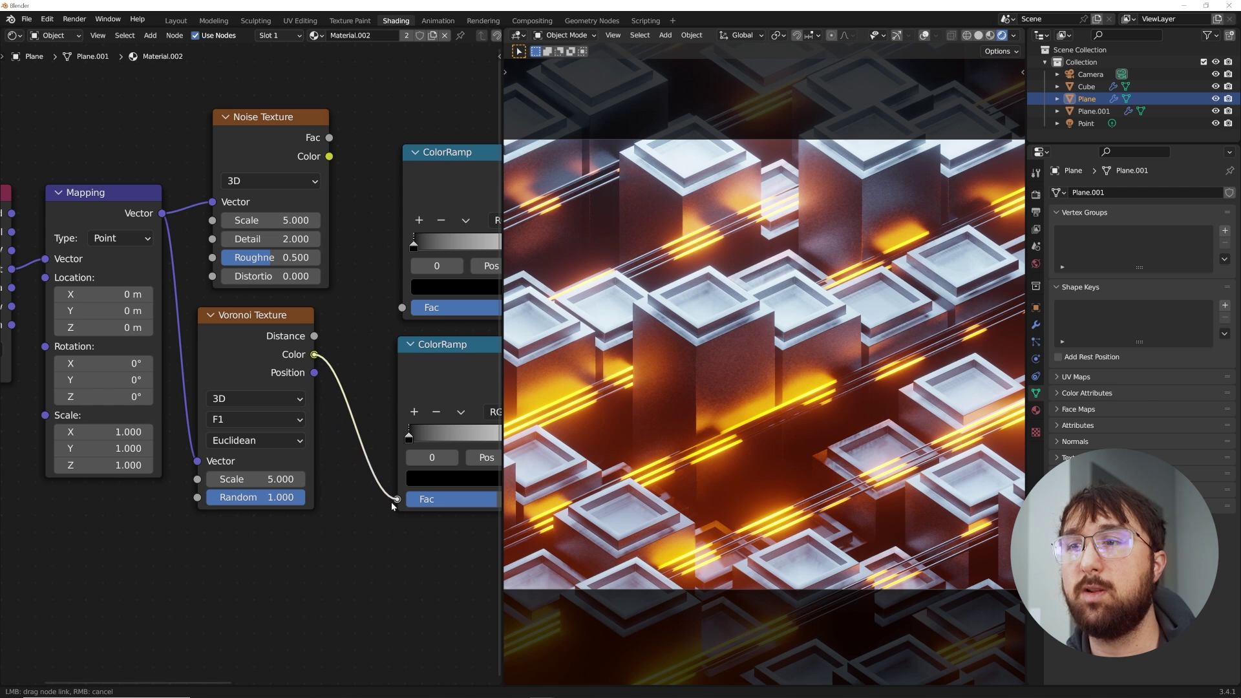
{"action": "left_click_drag", "start_coordinate": [390, 502], "coordinate": [392, 500]}
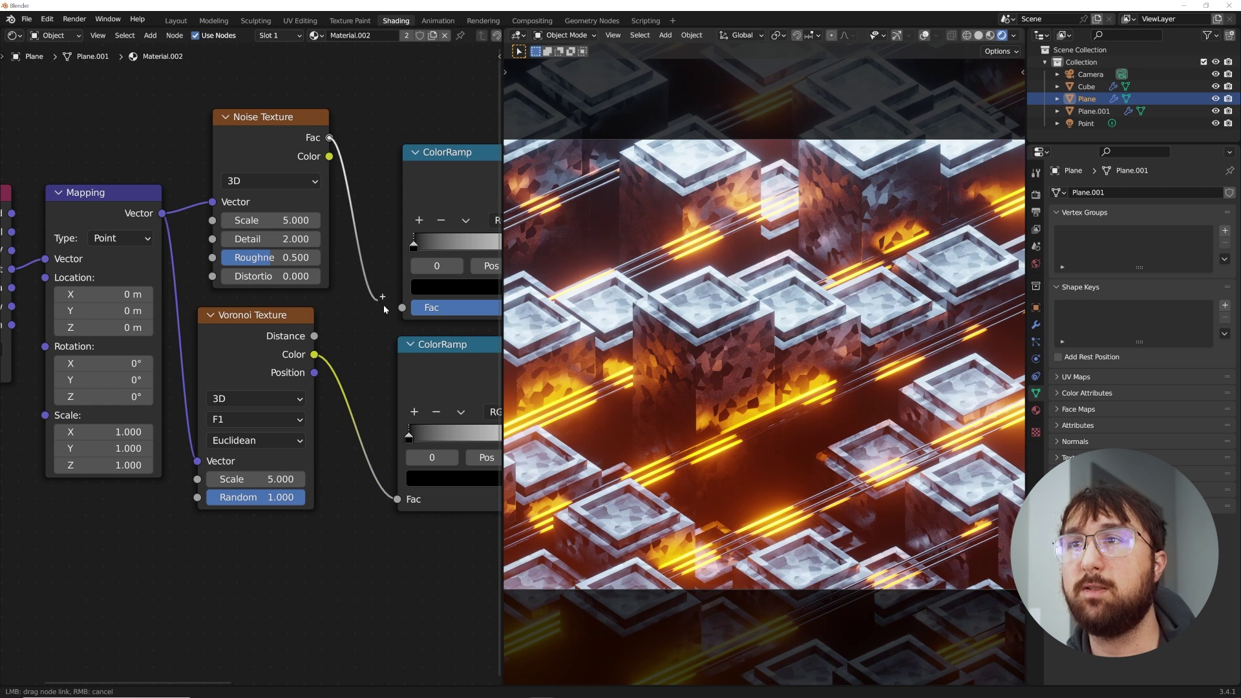
{"action": "left_click_drag", "start_coordinate": [409, 313], "coordinate": [402, 308]}
Raise the Mix node's Factor to favor the Voronoi pattern in the pillar roughness
{"action": "scroll", "coordinate": [235, 294], "scroll_direction": "down", "scroll_amount": 10, "text": "ctrl"}
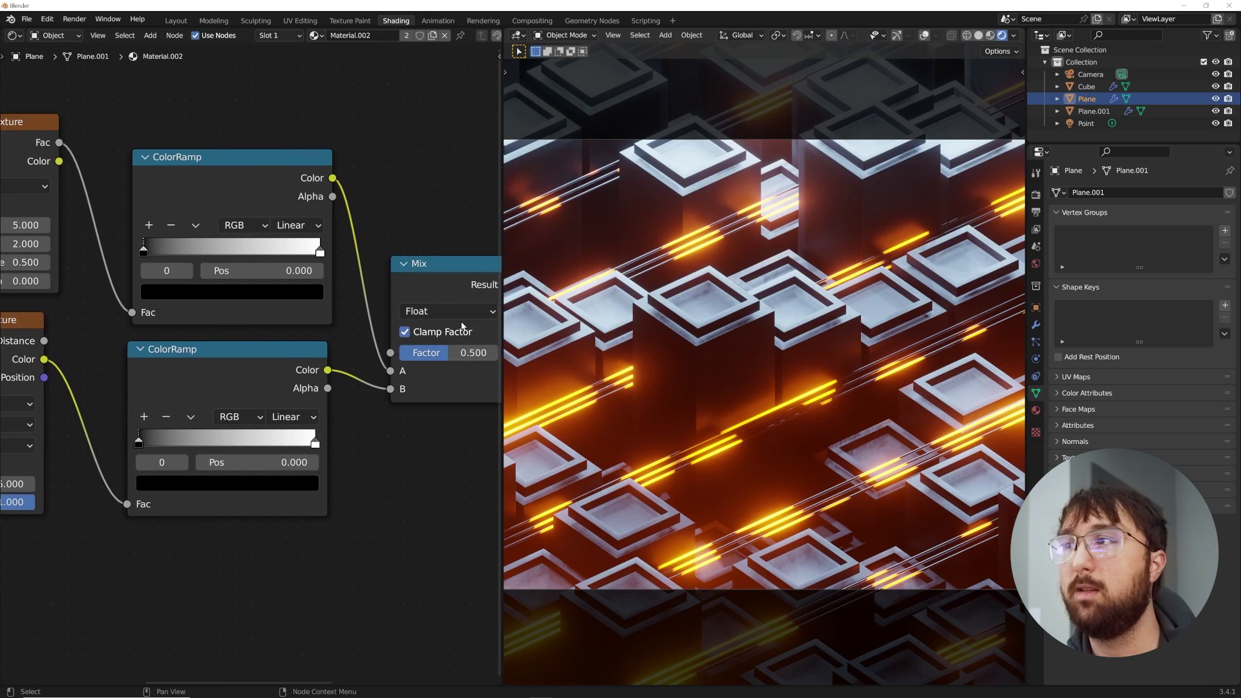
{"action": "scroll", "coordinate": [722, 381], "scroll_direction": "up", "scroll_amount": 3}
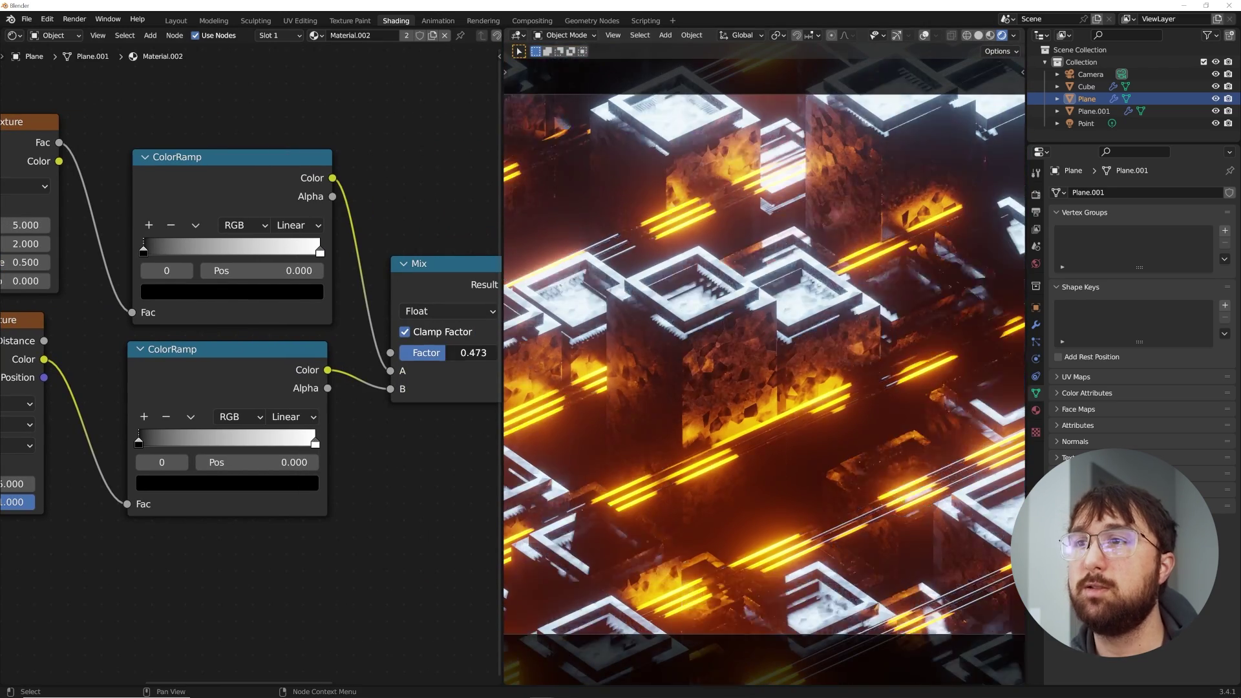
{"action": "left_click_drag", "start_coordinate": [423, 353], "coordinate": [738, 352]}
Switch the Voronoi Texture's distance metric to Chebychev and lower its Scale to 0.660
{"action": "middle_click_drag", "start_coordinate": [64, 446], "coordinate": [282, 463]}
{"action": "left_click", "coordinate": [202, 461]}
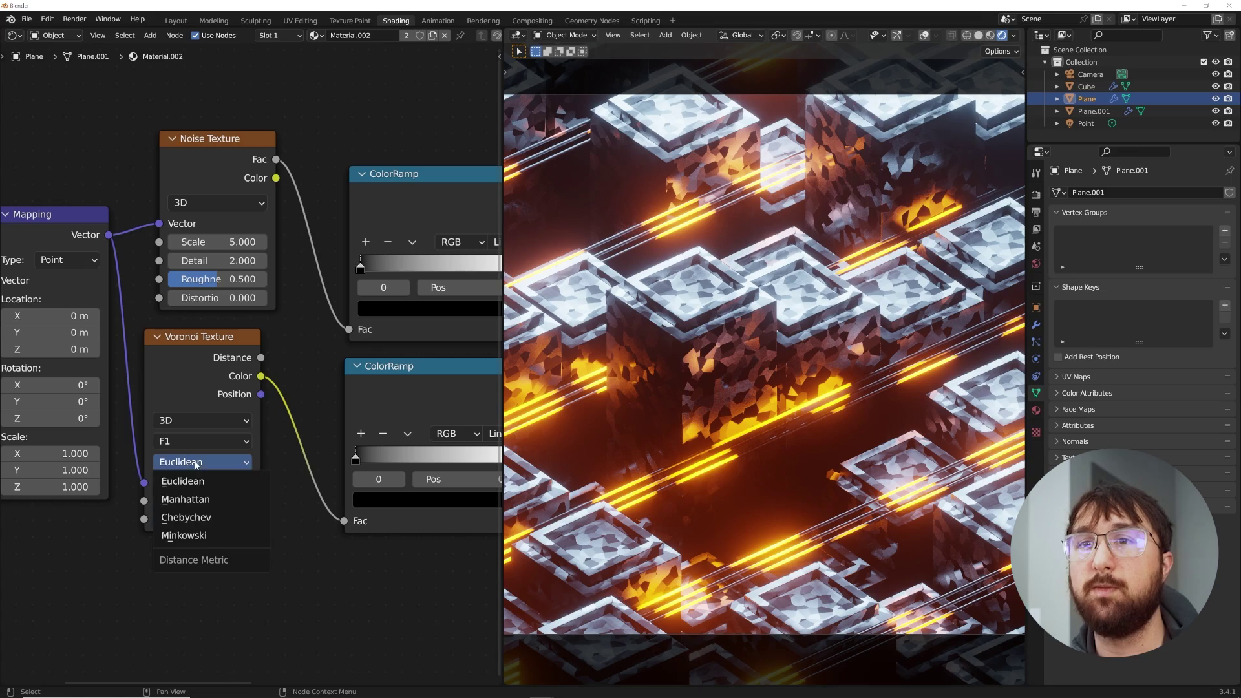
{"action": "left_click", "coordinate": [193, 517]}
{"action": "mouse_move", "coordinate": [212, 507]}
{"action": "left_mouse_down"}
{"action": "mouse_move", "coordinate": [230, 507]}
{"action": "mouse_move", "coordinate": [189, 507]}
{"action": "left_mouse_up"}
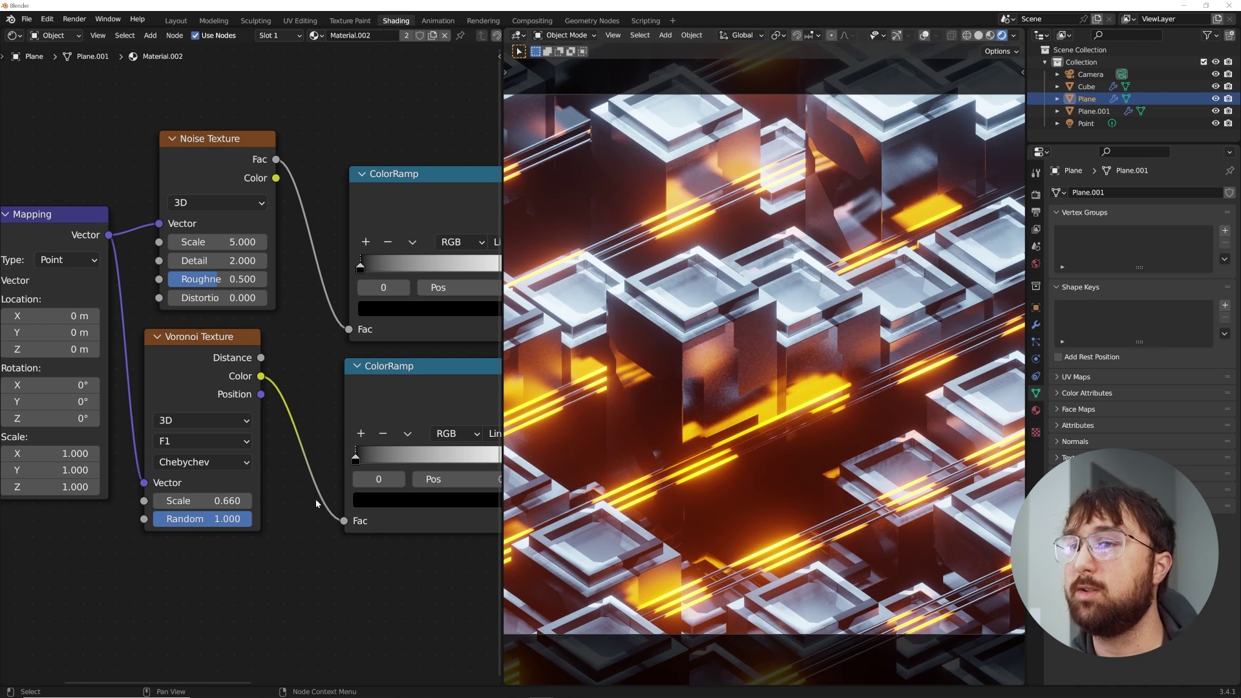
Add a Bump node below the Mix node in the pillar material
{"action": "middle_click_drag", "start_coordinate": [316, 504], "coordinate": [221, 386]}
{"action": "scroll", "coordinate": [221, 386], "scroll_direction": "down", "scroll_amount": 5}
{"action": "middle_click_drag", "start_coordinate": [355, 460], "coordinate": [202, 431]}
{"action": "key", "text": "shift+a"}
{"action": "left_click", "coordinate": [335, 343]}
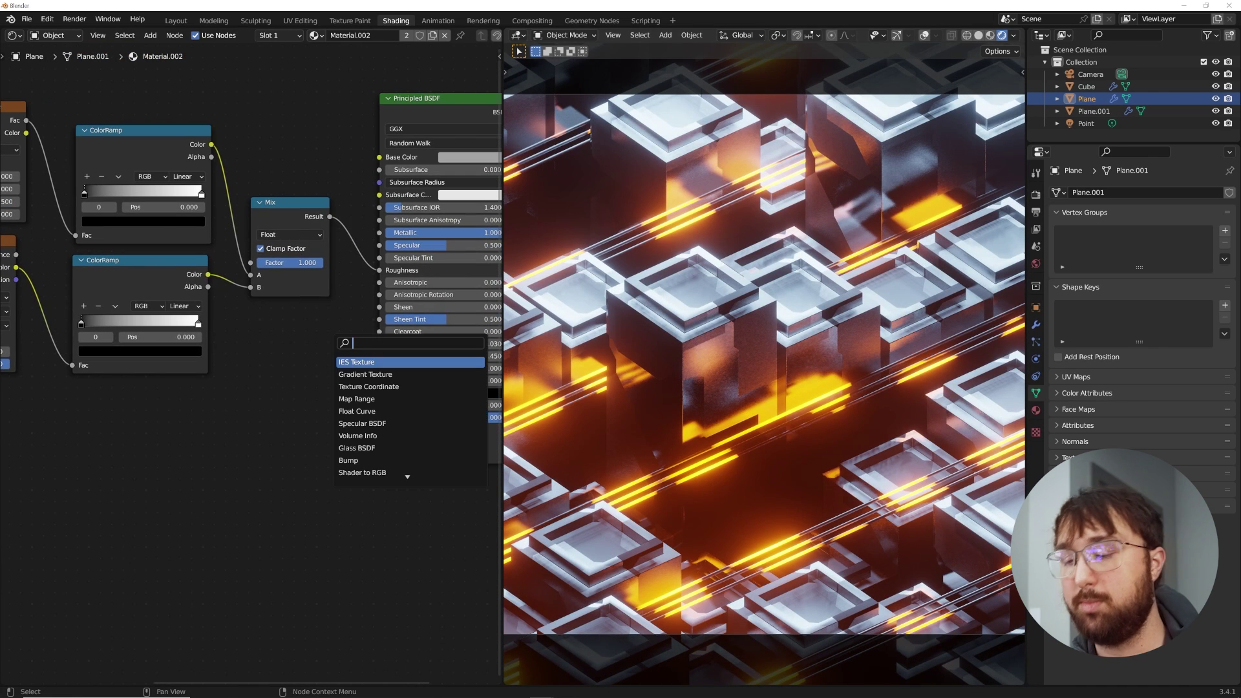
{"action": "type", "text": "bum"}
{"action": "key", "text": "Return"}
{"action": "left_click", "coordinate": [291, 395]}
Connect the Voronoi Color to the Bump's Height and the Bump's Normal to the Principled BSDF's Normal
{"action": "middle_click_drag", "start_coordinate": [165, 381], "coordinate": [243, 382]}
{"action": "left_click_drag", "start_coordinate": [95, 270], "coordinate": [352, 466]}
{"action": "left_click_drag", "start_coordinate": [398, 412], "coordinate": [458, 431]}
{"action": "middle_click_drag", "start_coordinate": [463, 431], "coordinate": [395, 461]}
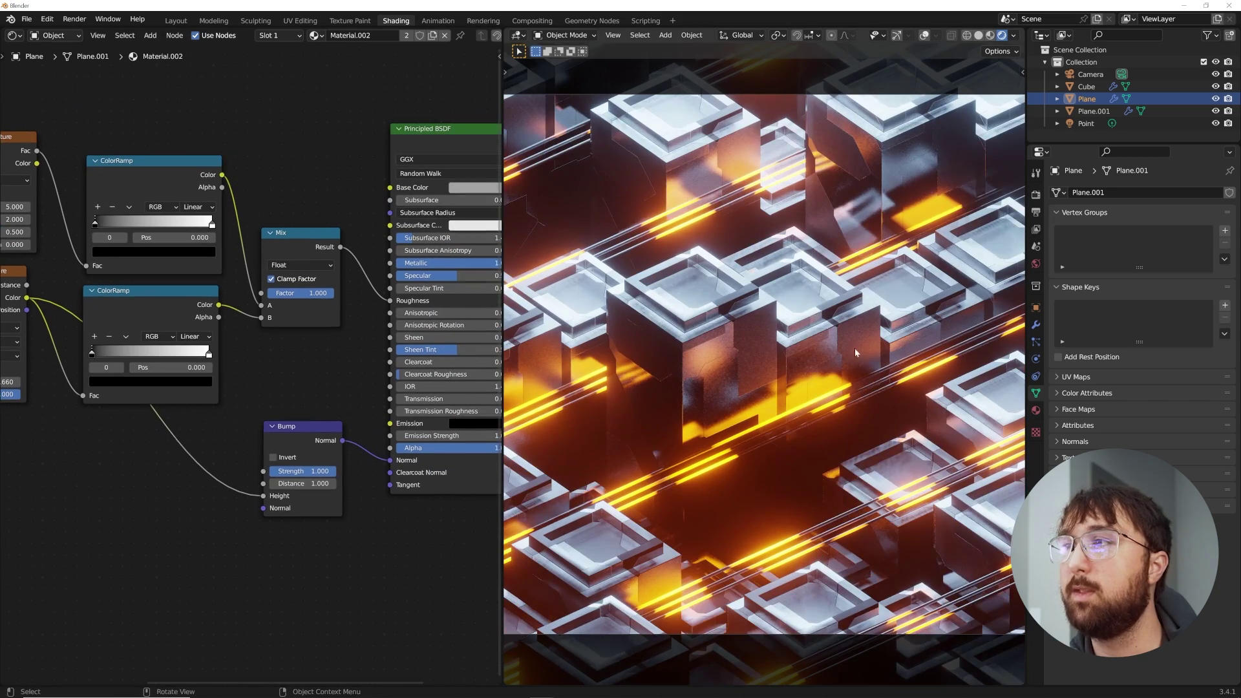
{"action": "scroll", "coordinate": [708, 297], "scroll_direction": "up", "scroll_amount": 5}
{"action": "key", "text": "KP_0"}
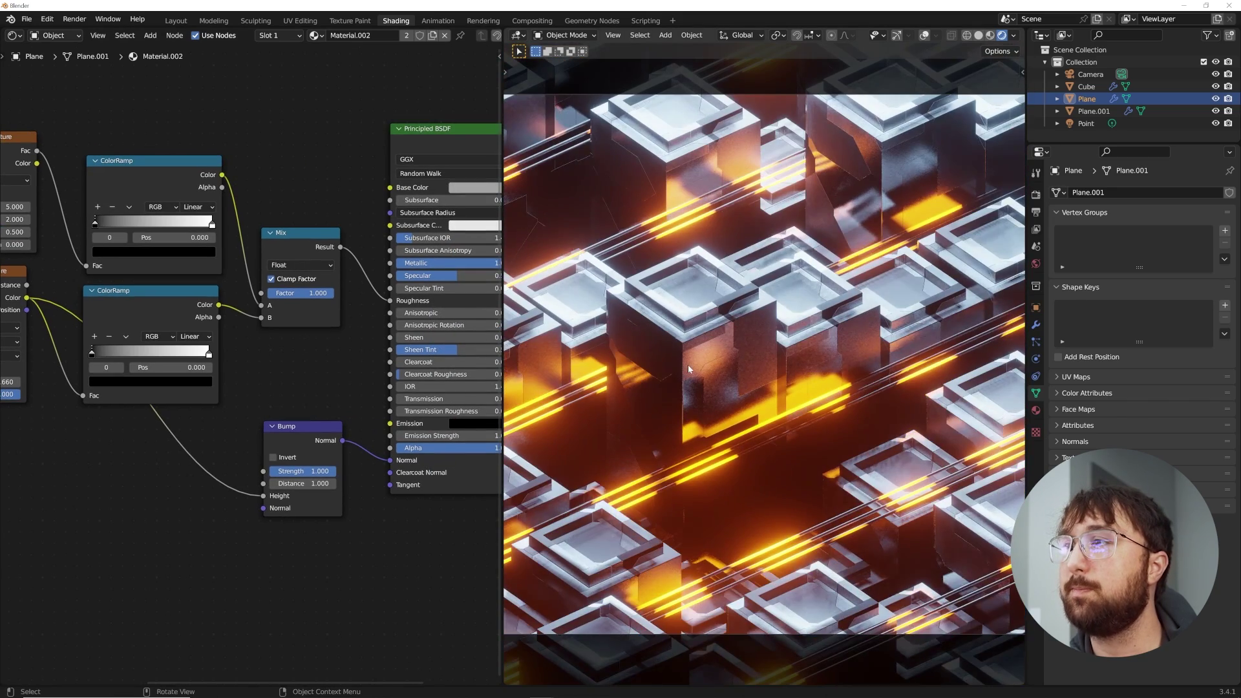
Isolate the noise with a Mix Factor of 0 and set the Noise Texture's Scale to 1.9, Detail to 12 and Roughness to 0.708
{"action": "middle_click_drag", "start_coordinate": [300, 191], "coordinate": [311, 325]}
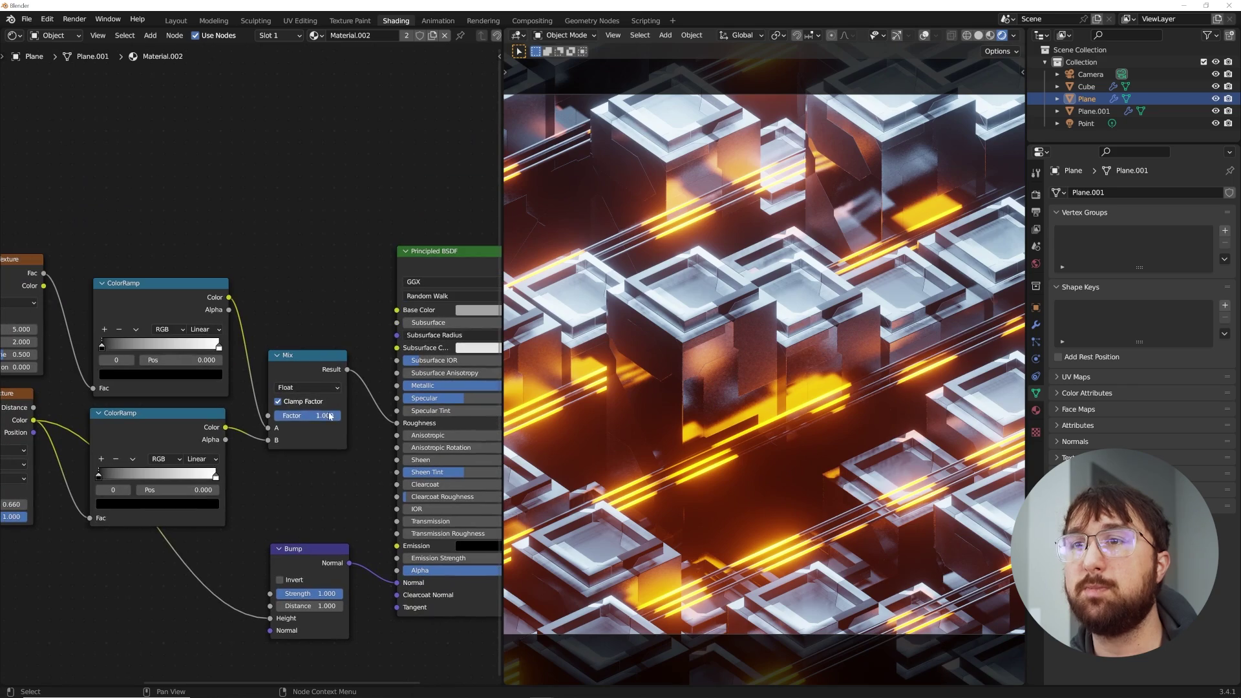
{"action": "left_click_drag", "start_coordinate": [329, 416], "coordinate": [262, 416]}
{"action": "scroll", "coordinate": [36, 350], "scroll_direction": "up", "scroll_amount": 1}
{"action": "scroll", "coordinate": [36, 350], "scroll_direction": "down", "scroll_amount": 1}
{"action": "middle_click_drag", "start_coordinate": [37, 348], "coordinate": [218, 359]}
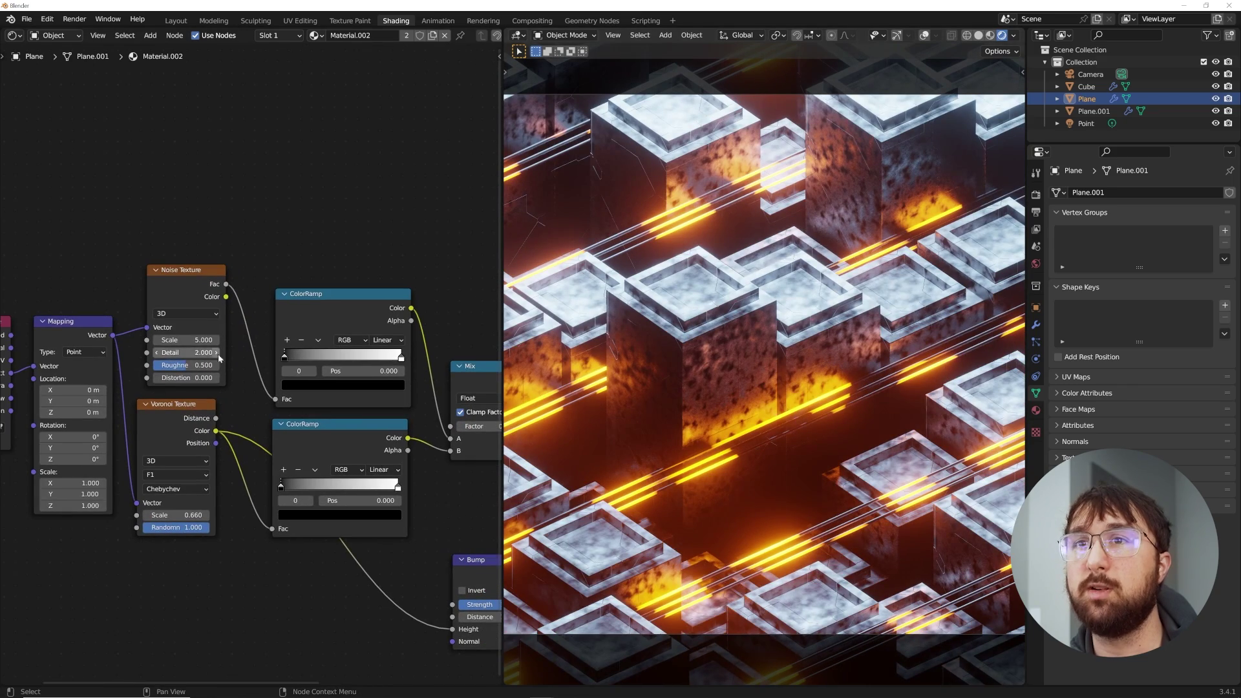
{"action": "left_click_drag", "start_coordinate": [191, 342], "coordinate": [171, 342]}
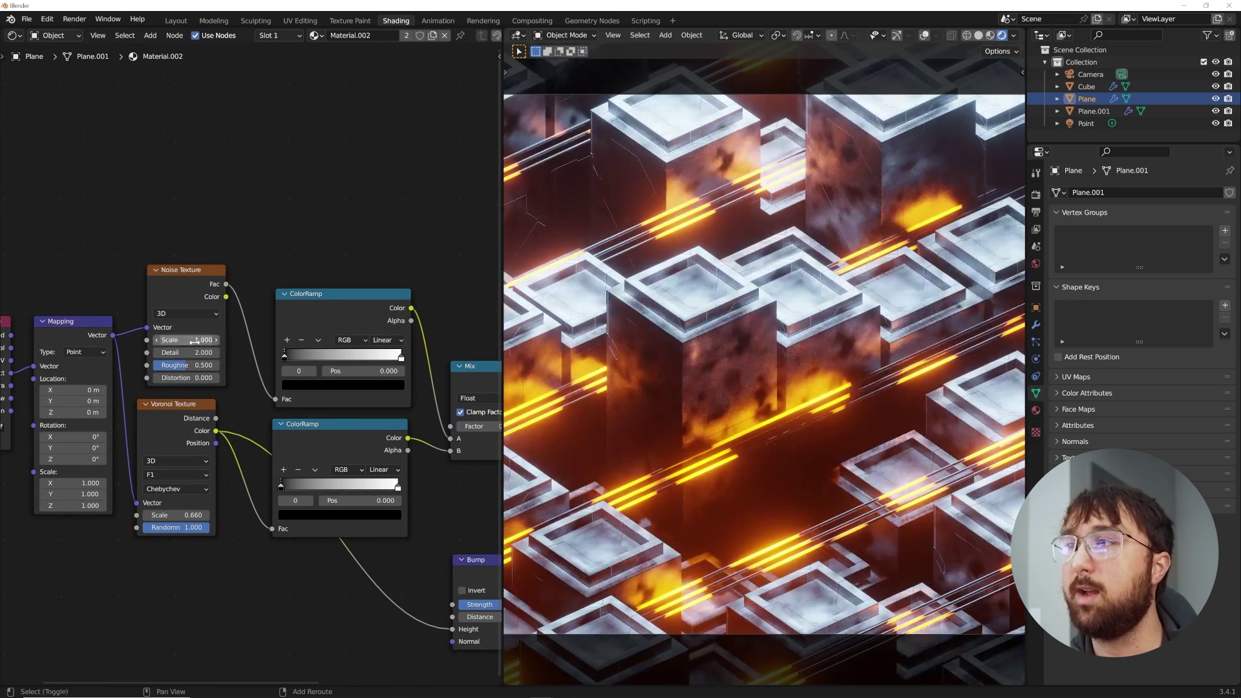
{"action": "key", "text": "Return"}
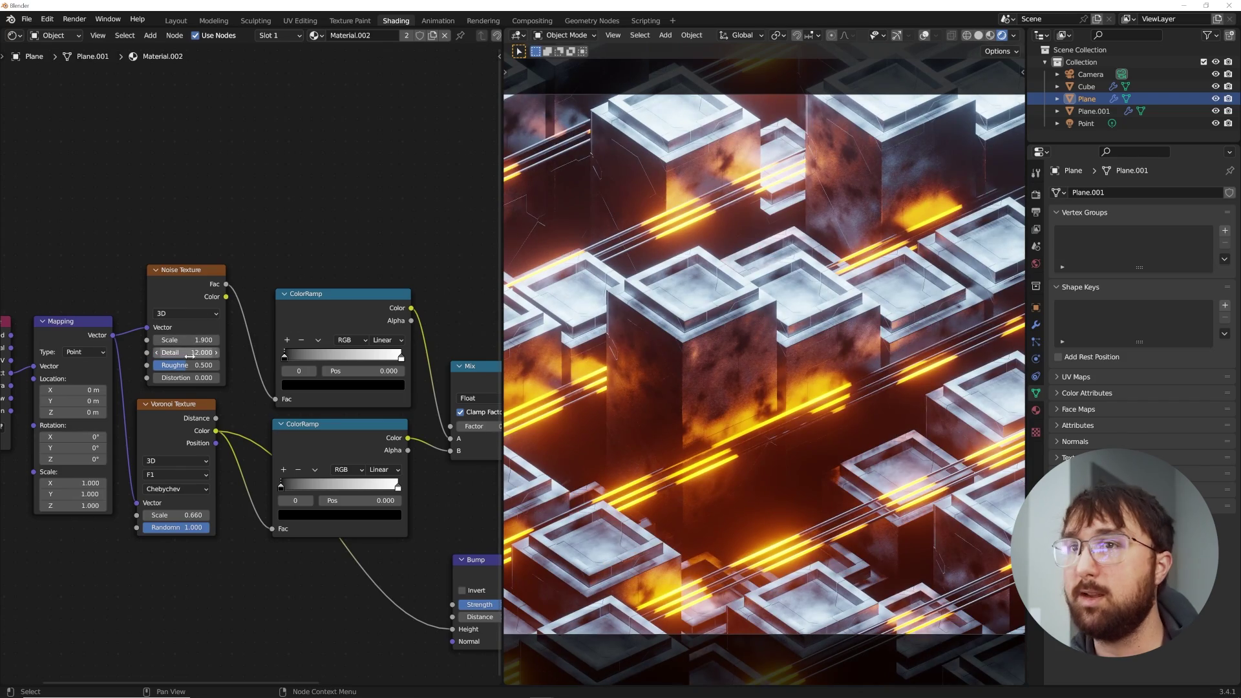
{"action": "mouse_move", "coordinate": [204, 367]}
{"action": "left_mouse_down"}
{"action": "mouse_move", "coordinate": [232, 367]}
{"action": "mouse_move", "coordinate": [218, 367]}
{"action": "left_mouse_up"}
Move the upper ColorRamp's black stop to position 0.289 and its white stop to 0.728
{"action": "scroll", "coordinate": [252, 363], "scroll_direction": "up", "scroll_amount": 5}
{"action": "left_click_drag", "start_coordinate": [298, 357], "coordinate": [349, 357]}
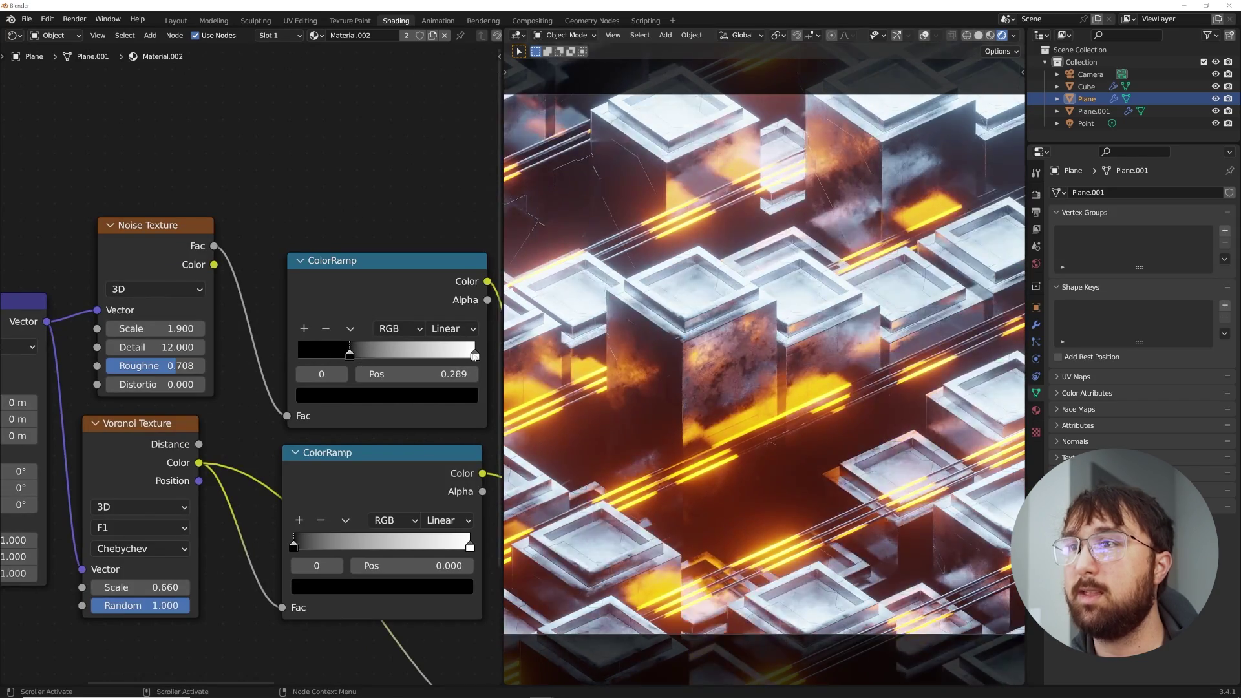
{"action": "left_click_drag", "start_coordinate": [475, 356], "coordinate": [426, 356]}
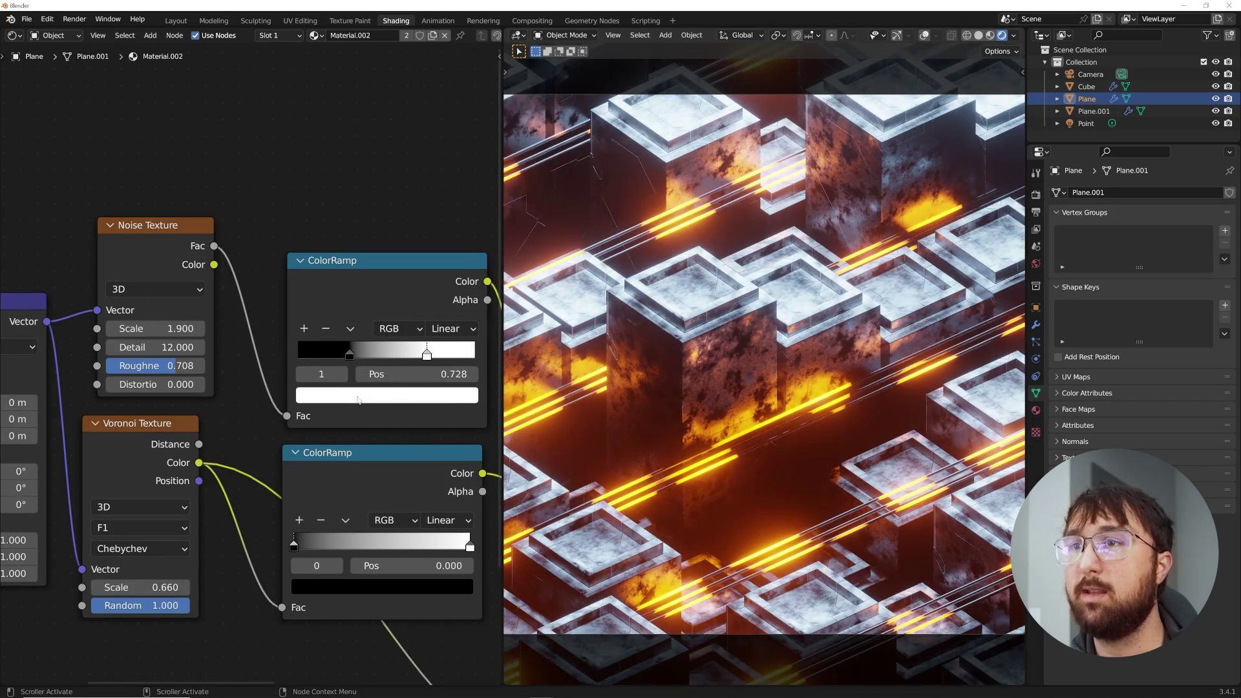
Recolor the upper ColorRamp's stops, giving the dark stop a Value of 0.074 and the light stop 0.659
{"action": "left_click", "coordinate": [347, 355]}
{"action": "left_click", "coordinate": [358, 396]}
{"action": "left_click_drag", "start_coordinate": [440, 268], "coordinate": [441, 240]}
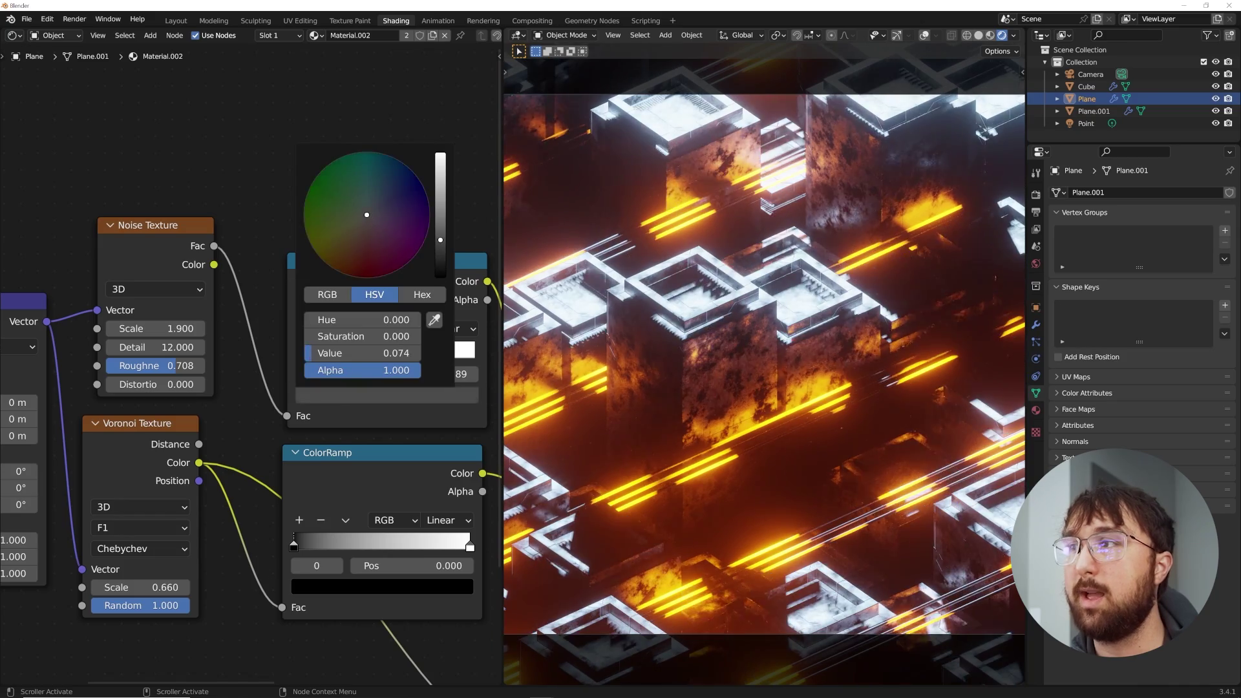
{"action": "left_click", "coordinate": [425, 355]}
{"action": "left_click", "coordinate": [386, 395]}
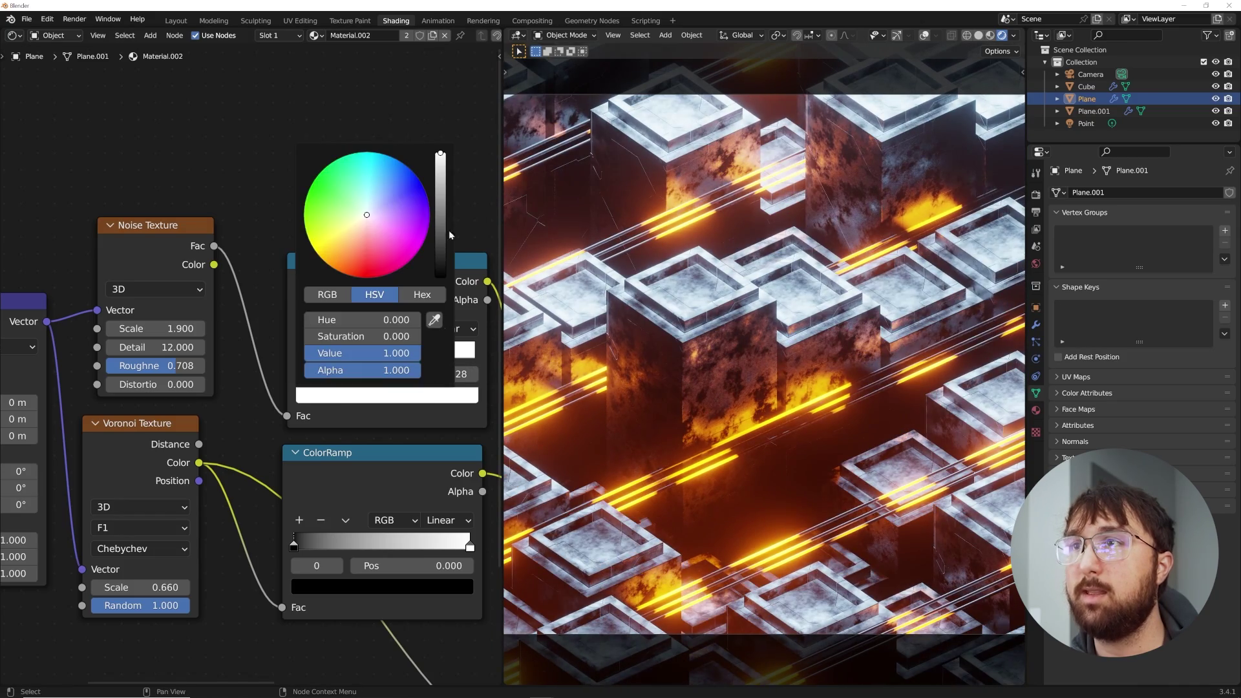
{"action": "left_click_drag", "start_coordinate": [438, 159], "coordinate": [439, 175]}
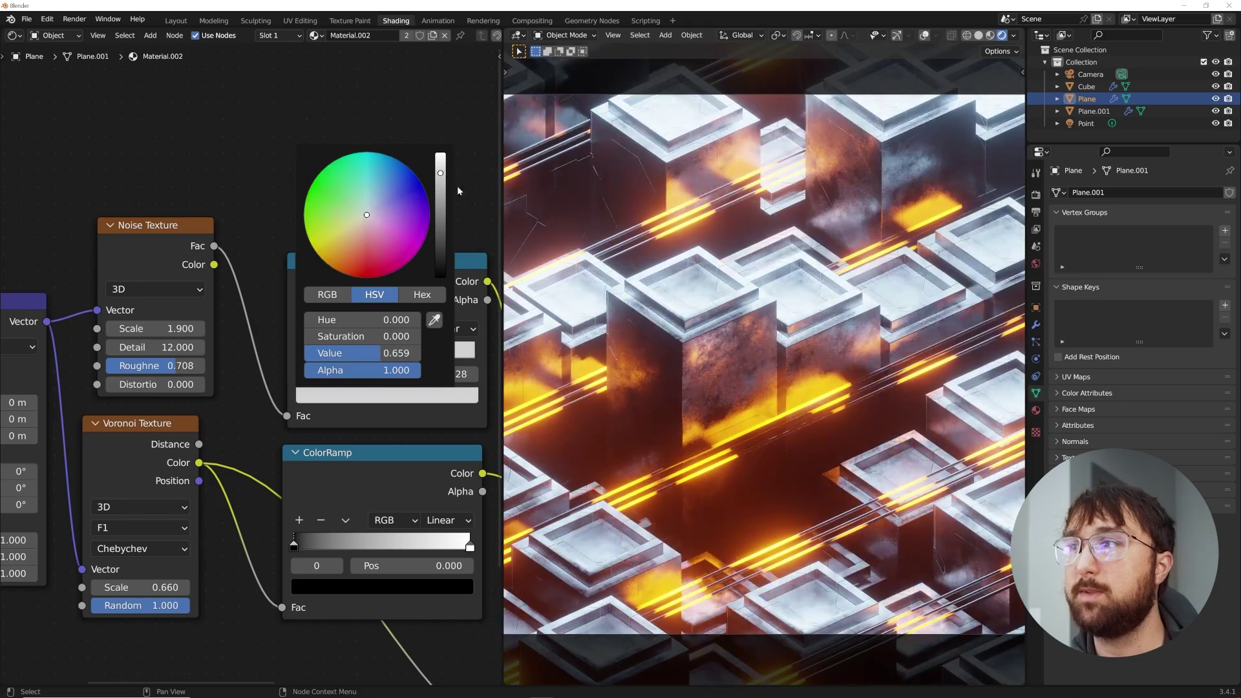
{"action": "scroll", "coordinate": [713, 325], "scroll_direction": "down", "scroll_amount": 1}
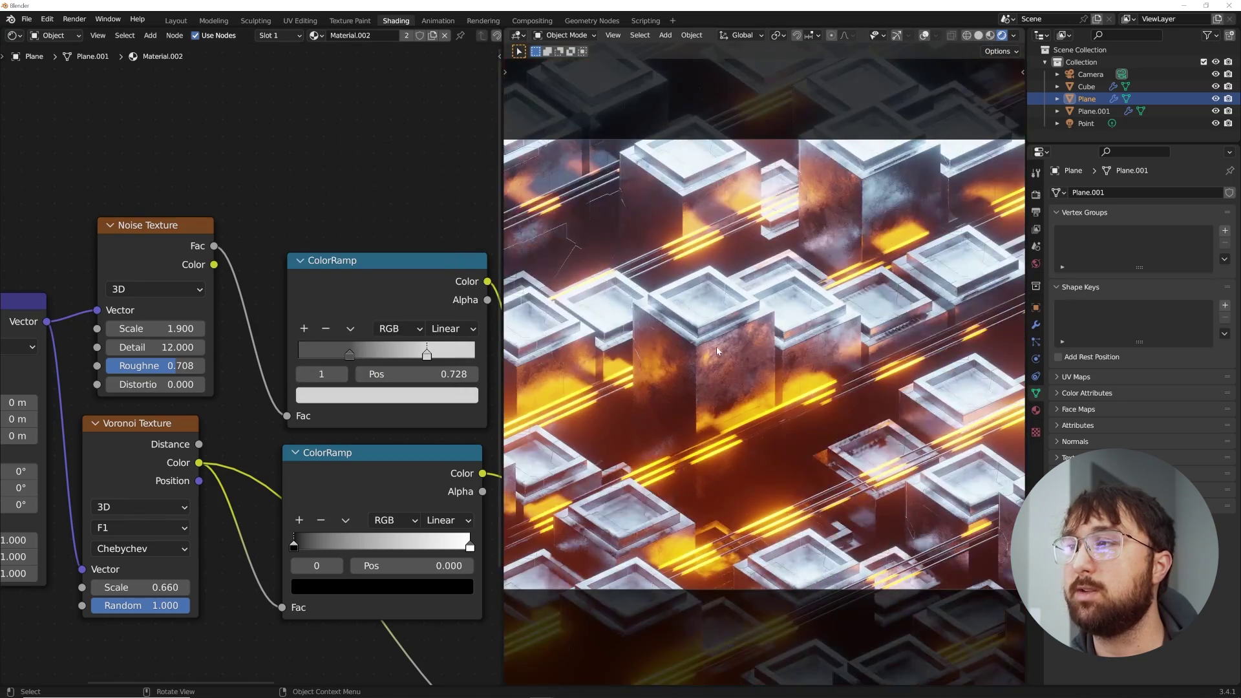
Blend the noise and Voronoi patterns by setting the Mix Factor to 0.487
{"action": "middle_click_drag", "start_coordinate": [396, 367], "coordinate": [256, 360]}
{"action": "scroll", "coordinate": [259, 361], "scroll_direction": "down", "scroll_amount": 3}
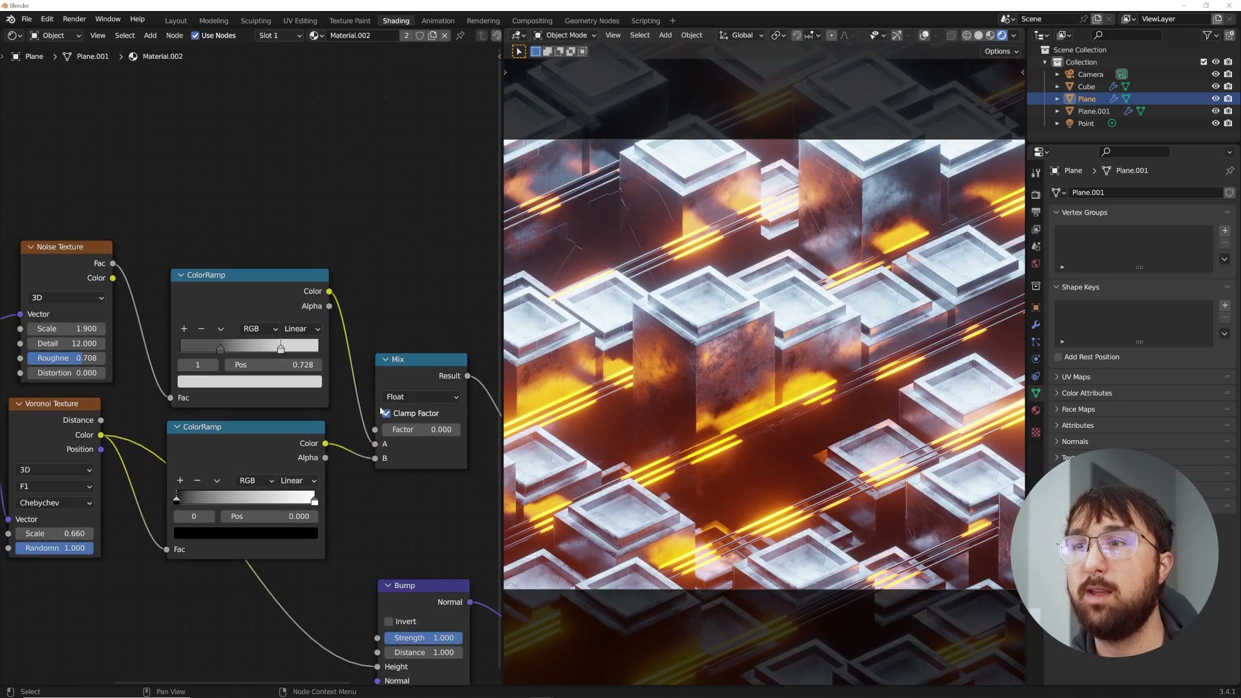
{"action": "left_click_drag", "start_coordinate": [396, 438], "coordinate": [465, 432]}
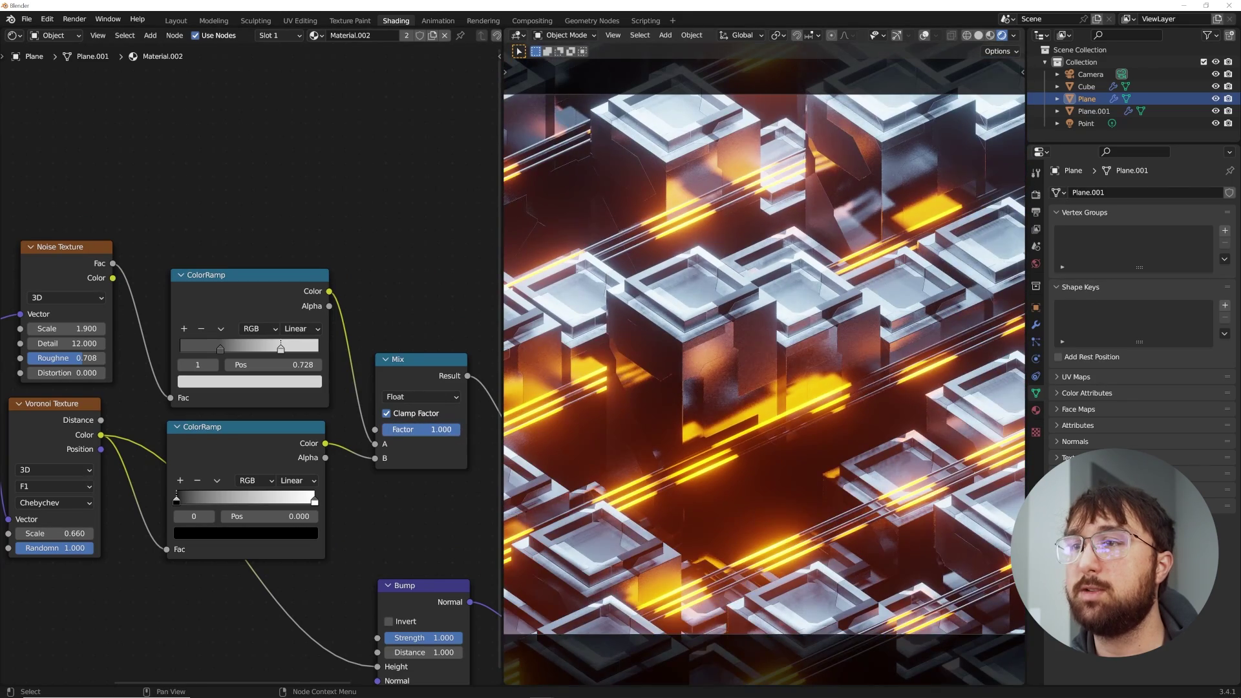
{"action": "left_click_drag", "start_coordinate": [458, 429], "coordinate": [418, 433]}
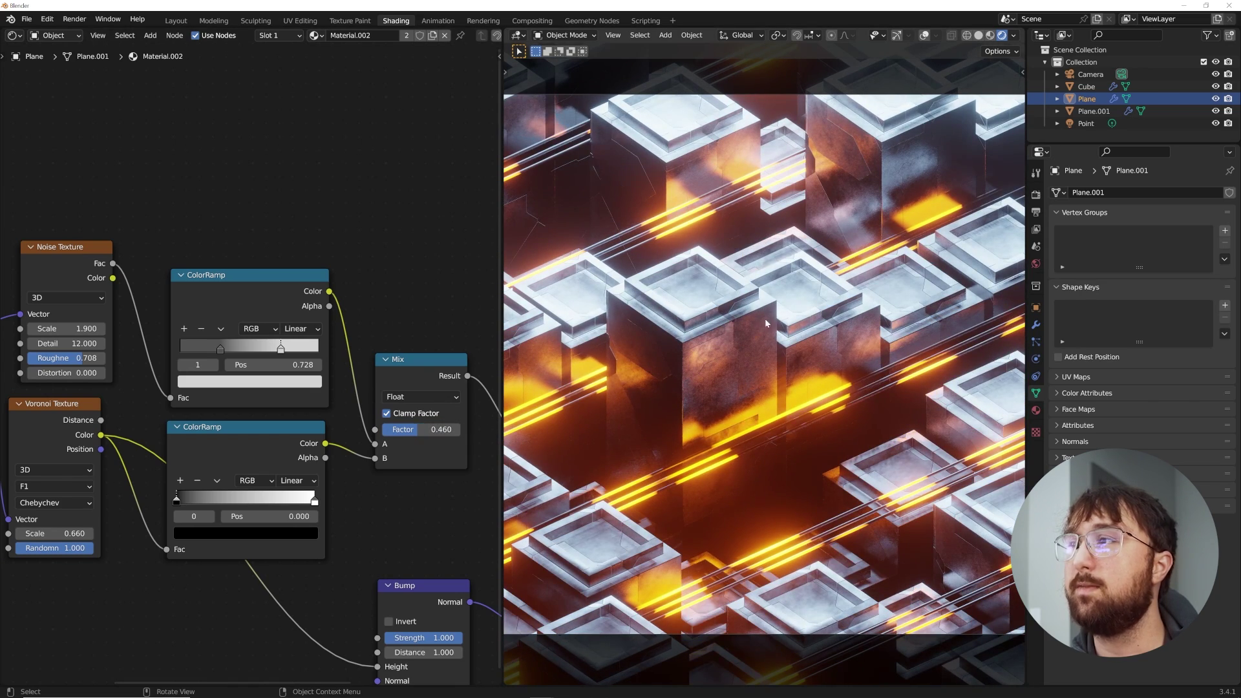
{"action": "left_click_drag", "start_coordinate": [418, 431], "coordinate": [420, 431]}
Darken the Principled BSDF's gray Base Color and check the pillars in the camera view
{"action": "middle_click_drag", "start_coordinate": [361, 291], "coordinate": [183, 357]}
{"action": "scroll", "coordinate": [274, 343], "scroll_direction": "up", "scroll_amount": 1}
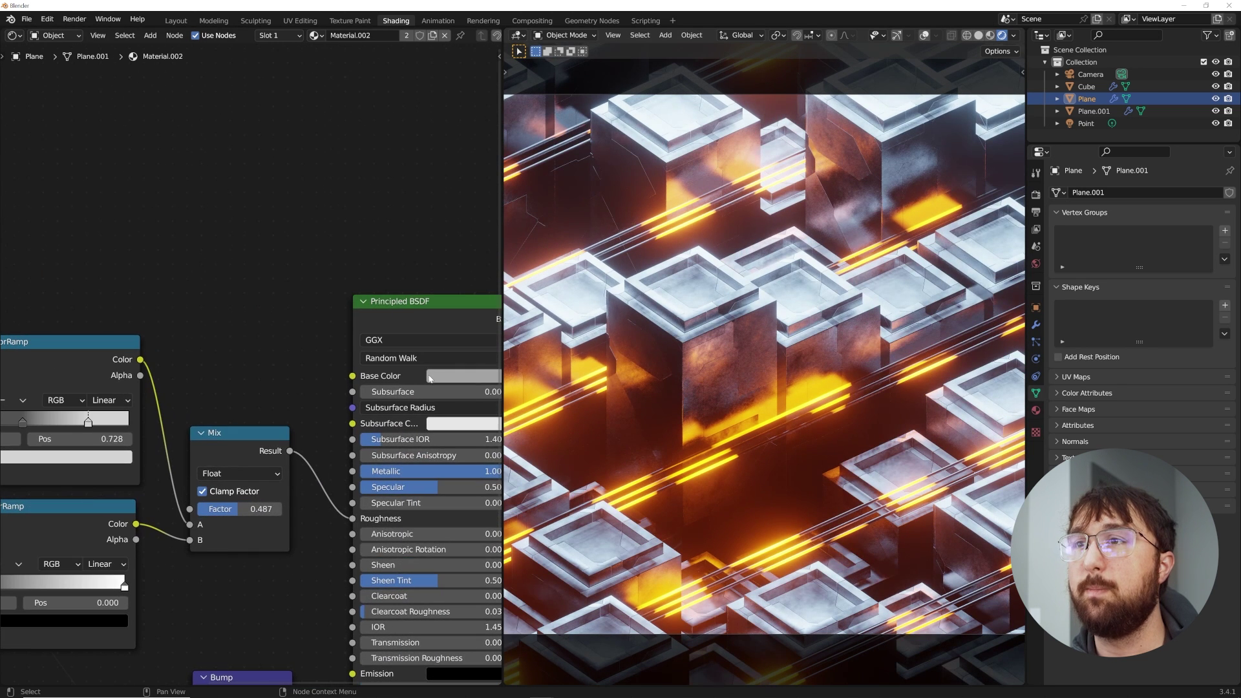
{"action": "left_click", "coordinate": [443, 380]}
{"action": "left_click_drag", "start_coordinate": [550, 207], "coordinate": [550, 224]}
{"action": "scroll", "coordinate": [847, 376], "scroll_direction": "down", "scroll_amount": 4}
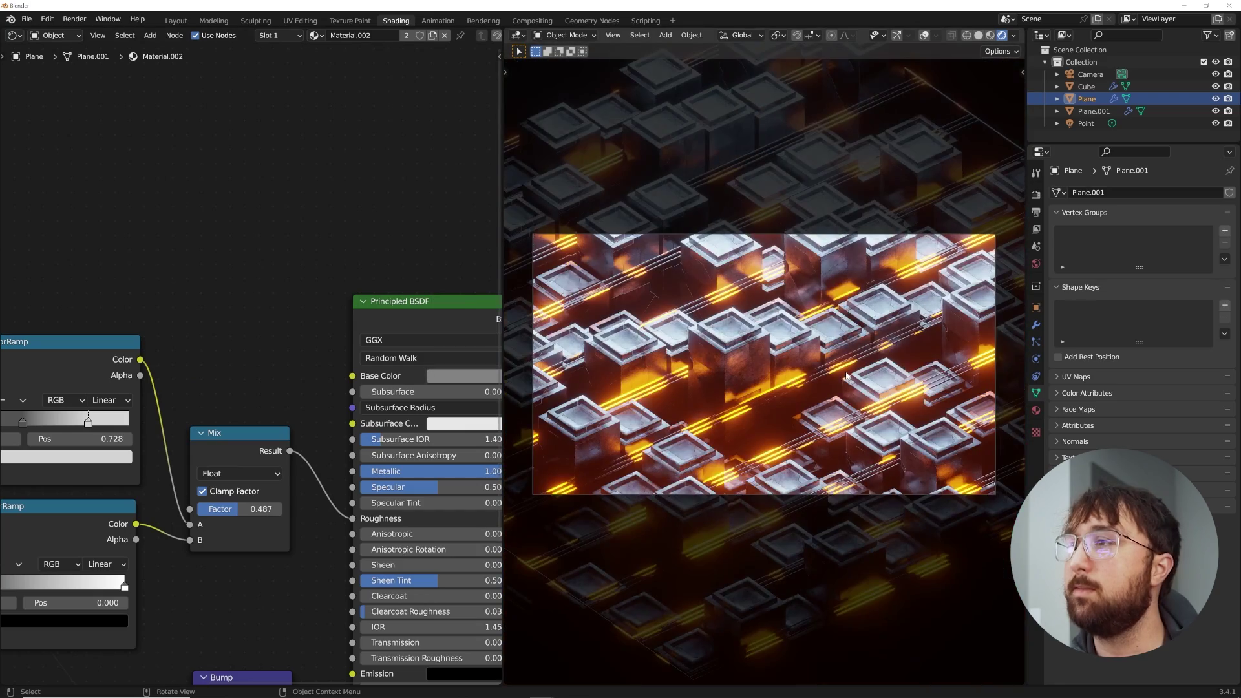
{"action": "scroll", "coordinate": [759, 366], "scroll_direction": "up", "scroll_amount": 5}
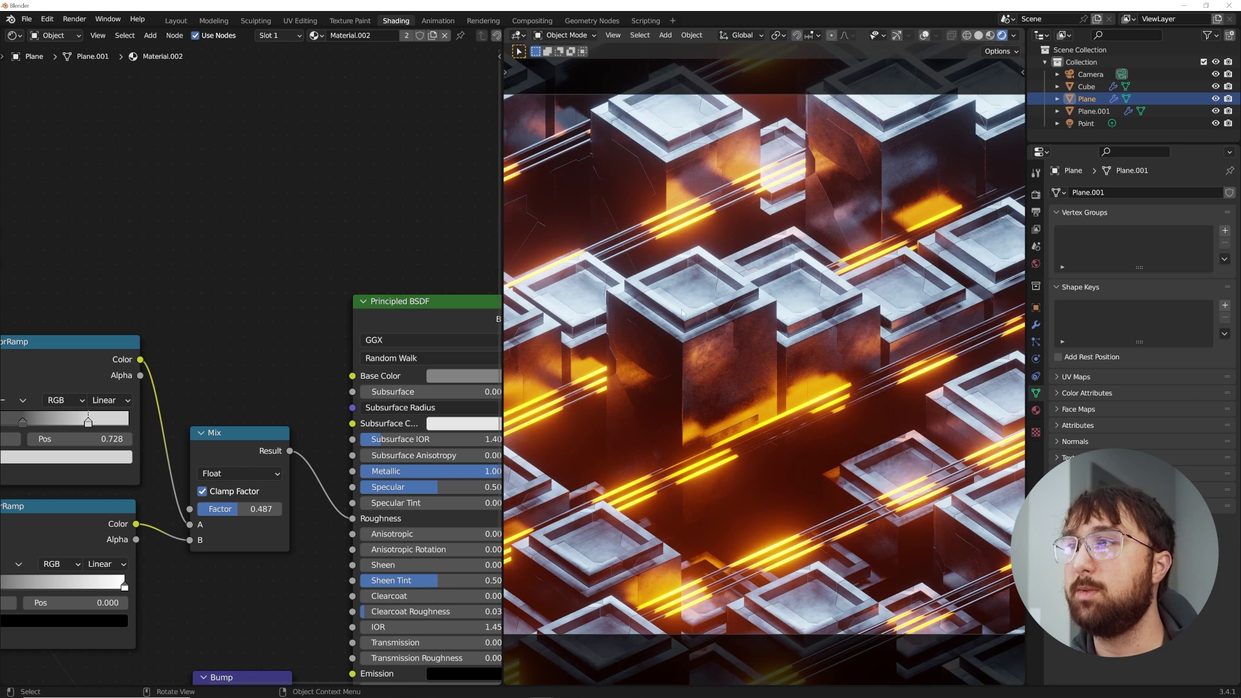
Switch to the Geometry Nodes workspace, look through the camera and bring the pillar grid's Noise Texture node into view
{"action": "left_click", "coordinate": [590, 21]}
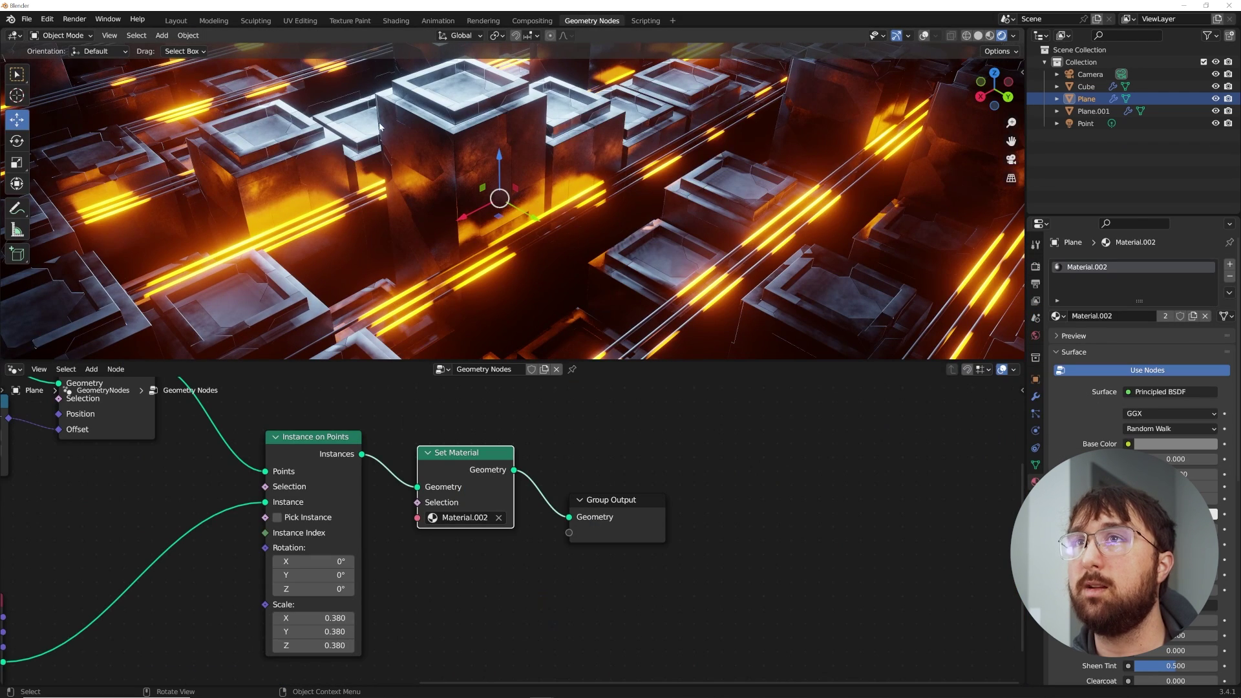
{"action": "scroll", "coordinate": [384, 124], "scroll_direction": "down", "scroll_amount": 5}
{"action": "key", "text": "KP_0"}
{"action": "middle_click_drag", "start_coordinate": [258, 543], "coordinate": [600, 530]}
{"action": "scroll", "coordinate": [164, 583], "scroll_direction": "up", "scroll_amount": 1}
{"action": "middle_click_drag", "start_coordinate": [165, 583], "coordinate": [658, 579]}
{"action": "scroll", "coordinate": [653, 573], "scroll_direction": "down", "scroll_amount": 2}
Try different W values on the pillar grid's 4D Noise Texture, and reset W to 0
{"action": "left_click_drag", "start_coordinate": [438, 508], "coordinate": [556, 507]}
{"action": "left_click", "coordinate": [438, 507]}
{"action": "key", "text": "Return"}
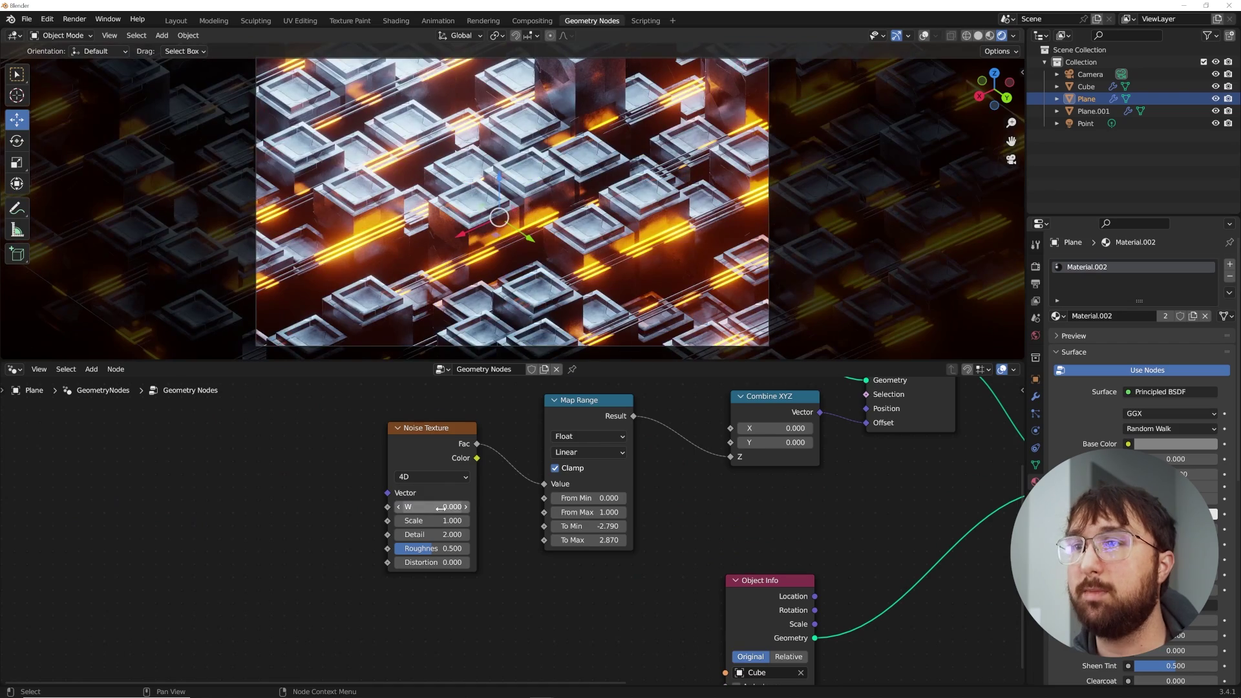
Split off an area between the viewport and node editor, turn it into a Timeline and go to frame 0
{"action": "scroll", "coordinate": [451, 386], "scroll_direction": "down", "scroll_amount": 1}
{"action": "left_click_drag", "start_coordinate": [412, 360], "coordinate": [414, 319]}
{"action": "left_click_drag", "start_coordinate": [4, 316], "coordinate": [19, 241]}
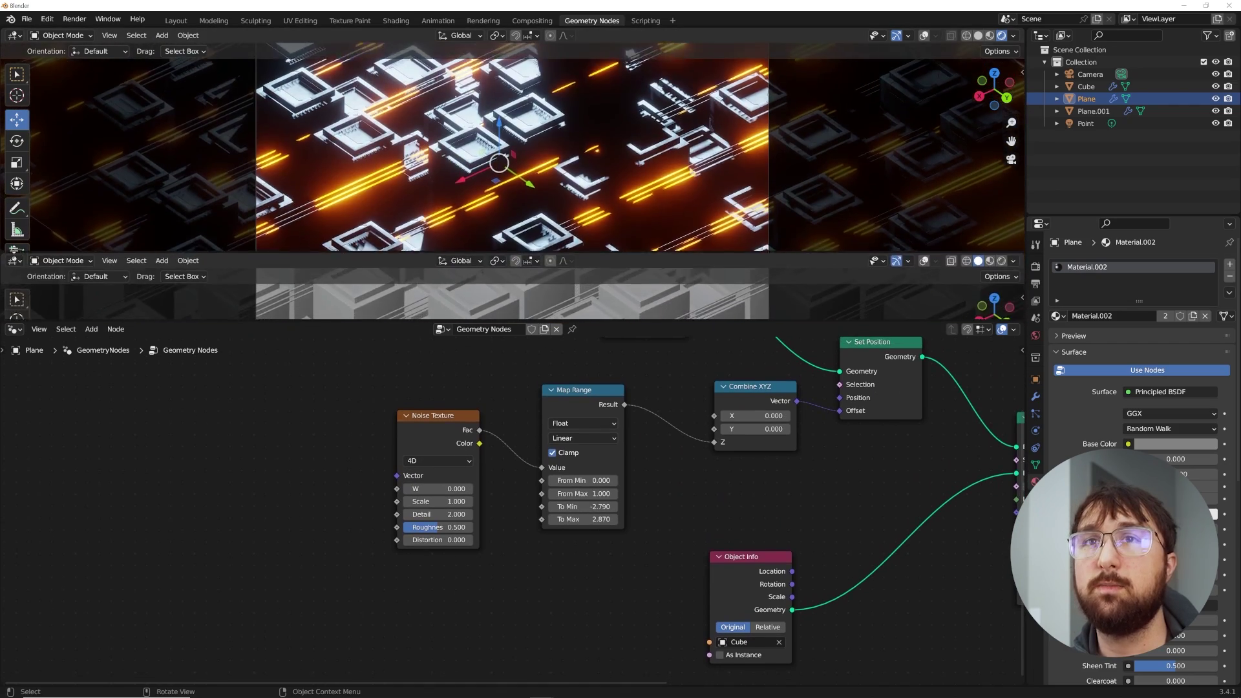
{"action": "left_click", "coordinate": [14, 249]}
{"action": "left_click", "coordinate": [14, 249]}
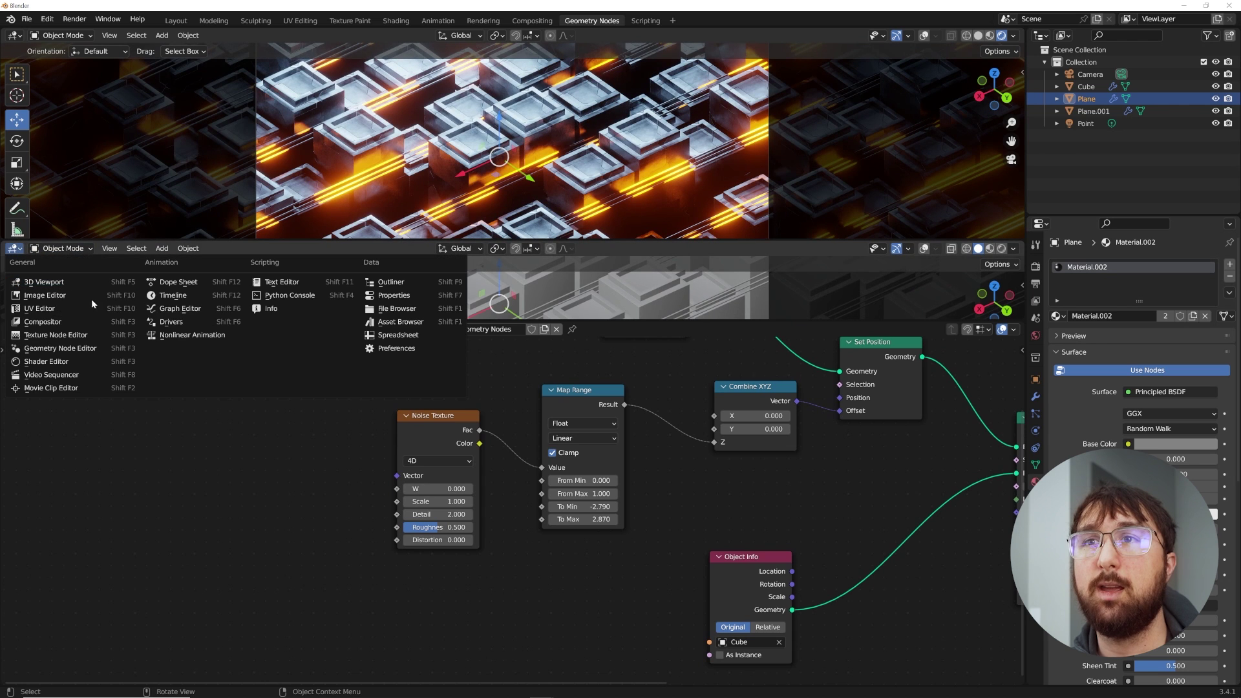
{"action": "left_click", "coordinate": [194, 309]}
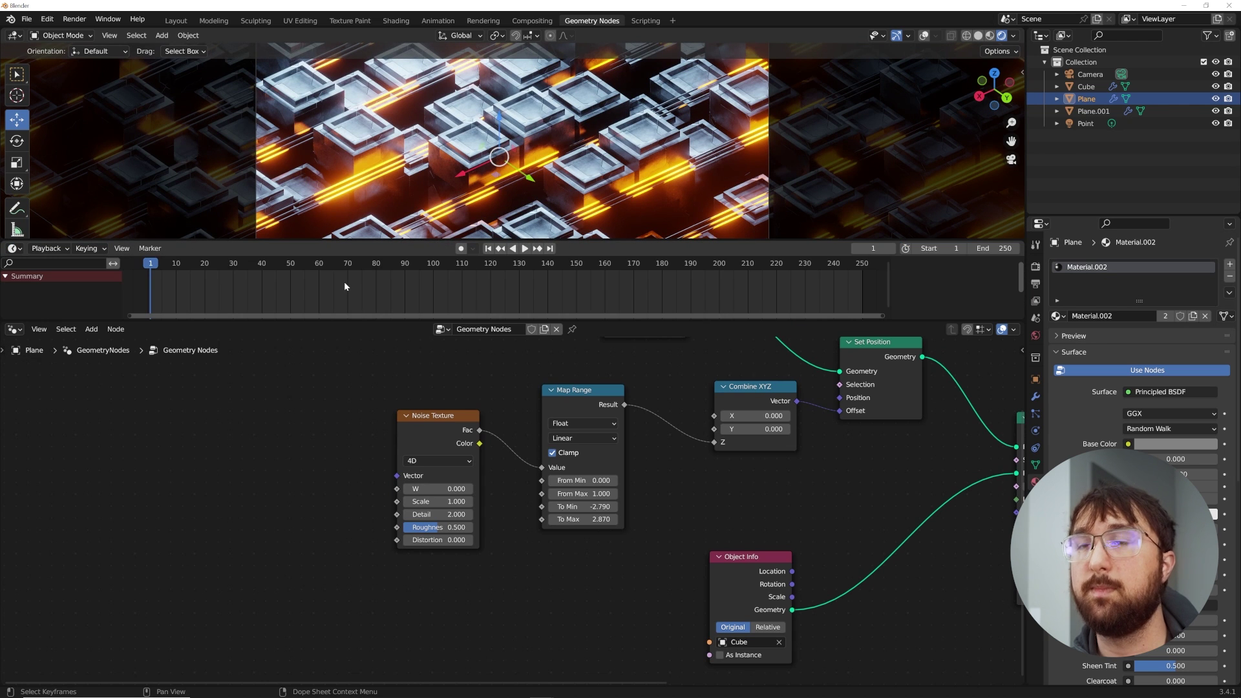
{"action": "key", "text": "Left"}
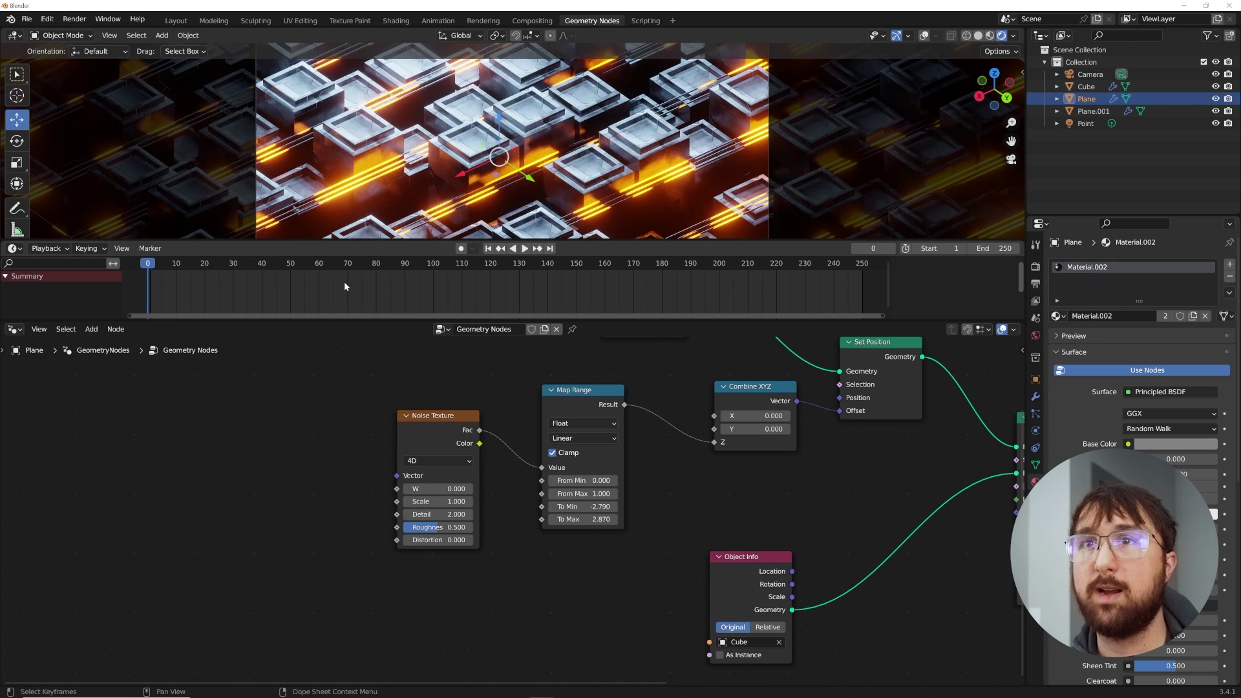
Set the default keyframe interpolation to Linear in the Animation preferences and close them
{"action": "left_click", "coordinate": [47, 20]}
{"action": "left_click", "coordinate": [74, 194]}
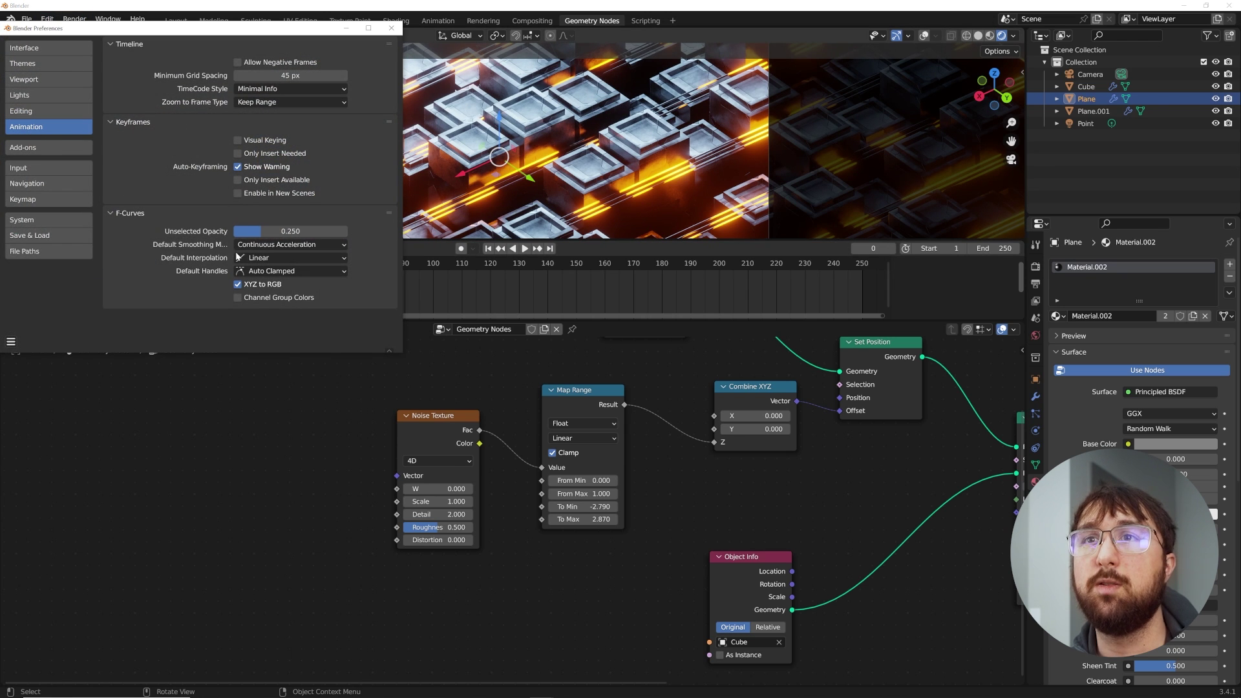
{"action": "left_click", "coordinate": [271, 258]}
{"action": "left_click", "coordinate": [157, 182]}
{"action": "left_click", "coordinate": [391, 28]}
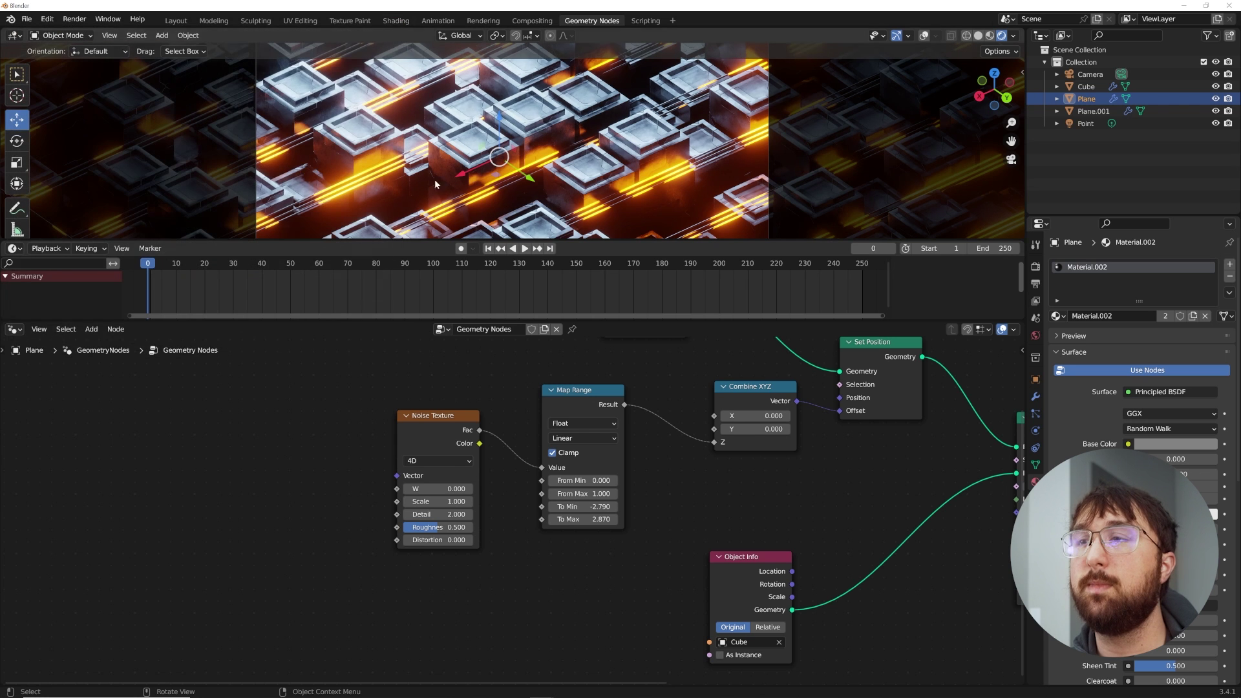
Duplicate the 4D Noise Texture node and place the copy directly below the original
{"action": "scroll", "coordinate": [506, 442], "scroll_direction": "up", "scroll_amount": 1}
{"action": "left_click_drag", "start_coordinate": [433, 423], "coordinate": [359, 354]}
{"action": "key", "text": "shift+d"}
{"action": "left_click", "coordinate": [369, 551]}
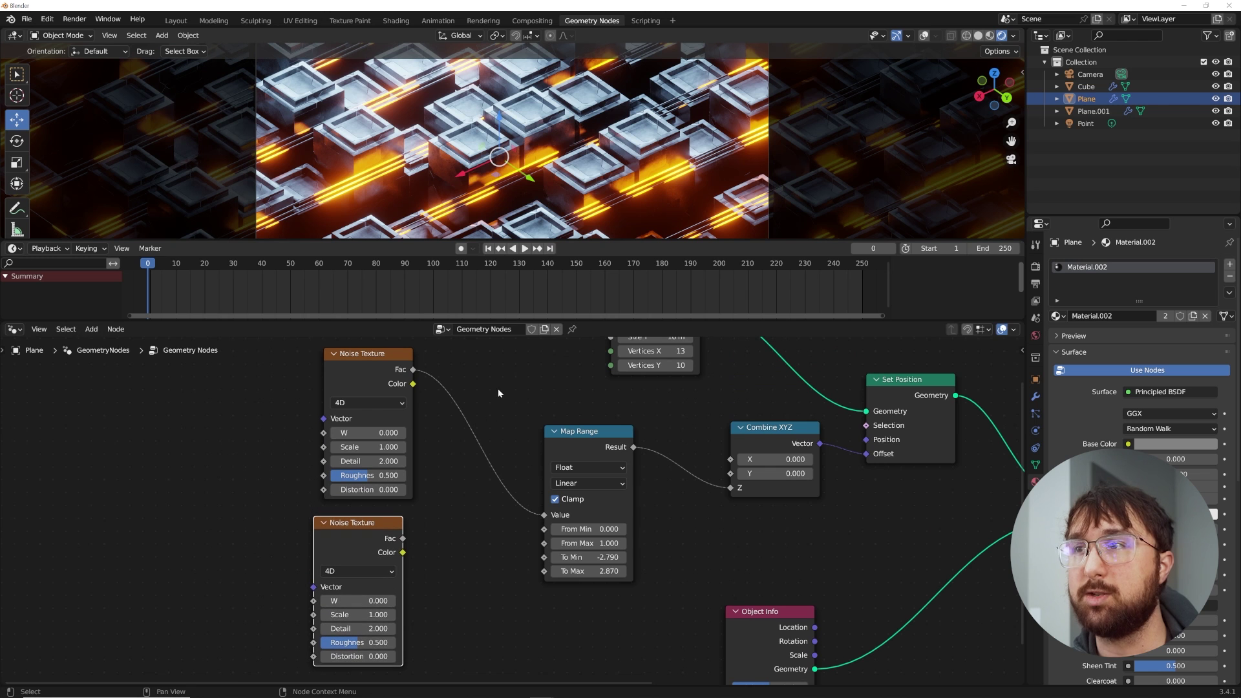
Insert a Mix node between the upper Noise Texture and Map Range, and connect the duplicate's Fac to input B
{"action": "key", "text": "shift+a"}
{"action": "left_click", "coordinate": [508, 383]}
{"action": "type", "text": "mix"}
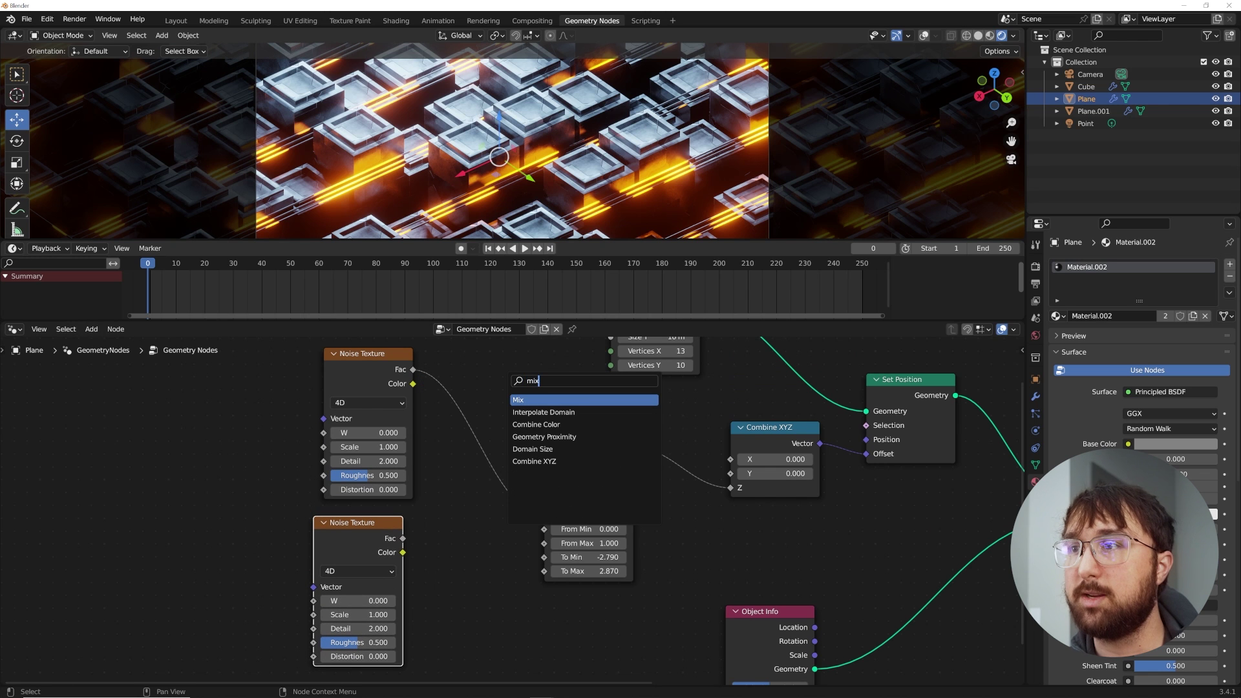
{"action": "key", "text": "Return"}
{"action": "left_click", "coordinate": [508, 446]}
{"action": "left_click_drag", "start_coordinate": [402, 538], "coordinate": [464, 495]}
{"action": "left_click_drag", "start_coordinate": [378, 377], "coordinate": [360, 369]}
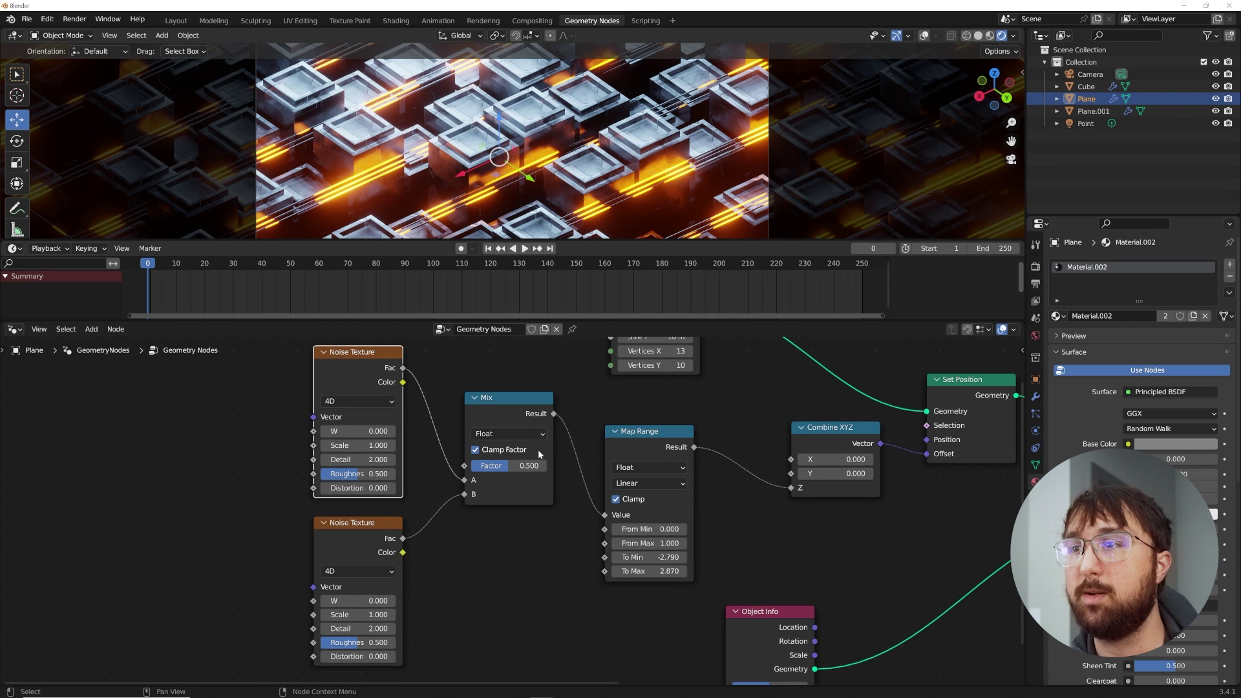
Set the Mix Factor to 0 and keyframe it and the upper Noise Texture's W at frame 0
{"action": "left_click_drag", "start_coordinate": [508, 466], "coordinate": [471, 466]}
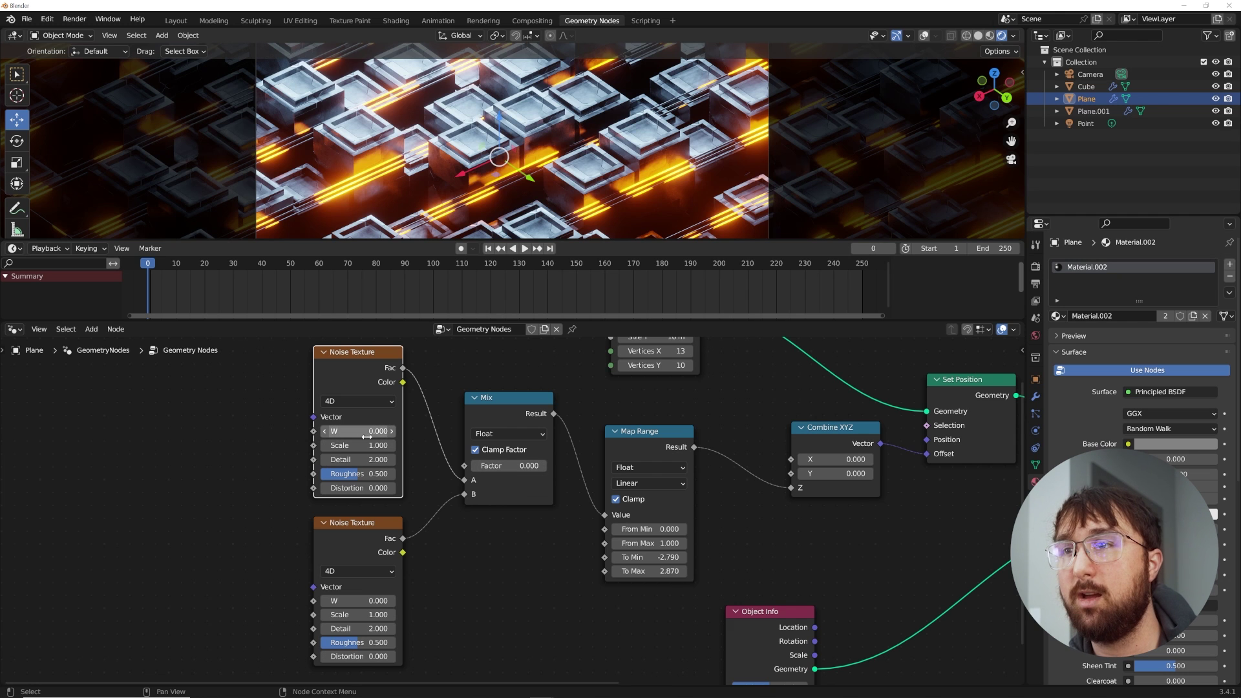
{"action": "key", "text": "i"}
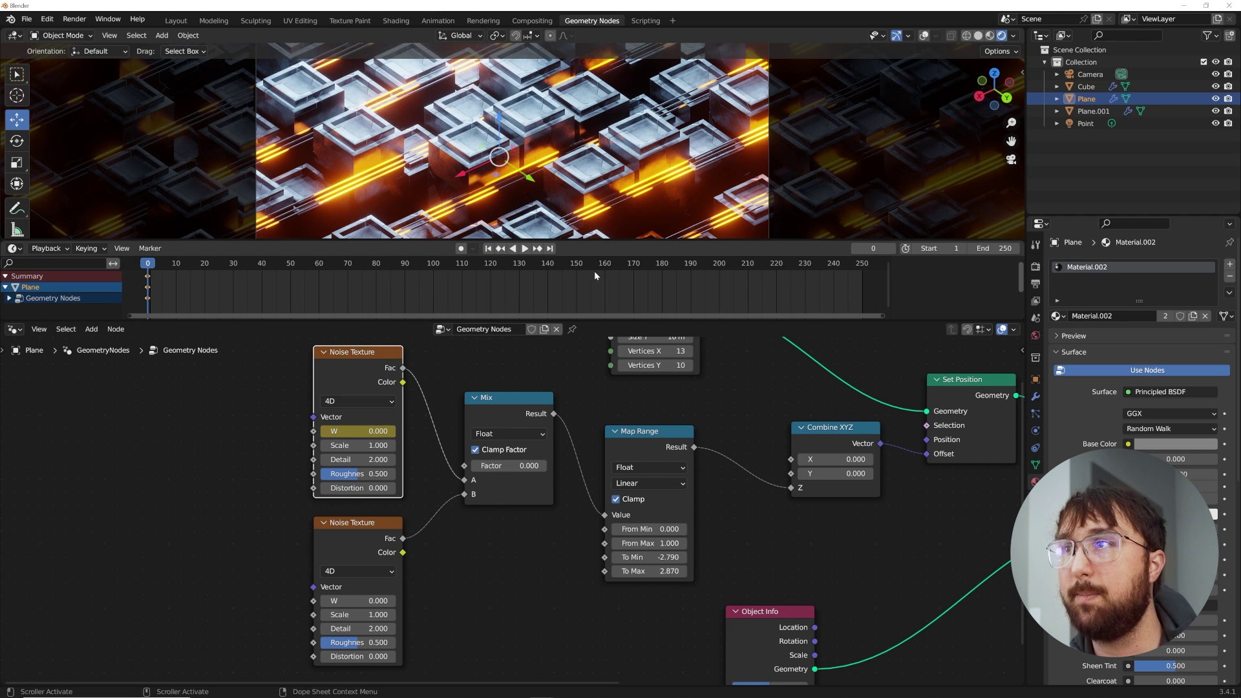
{"action": "key", "text": "i"}
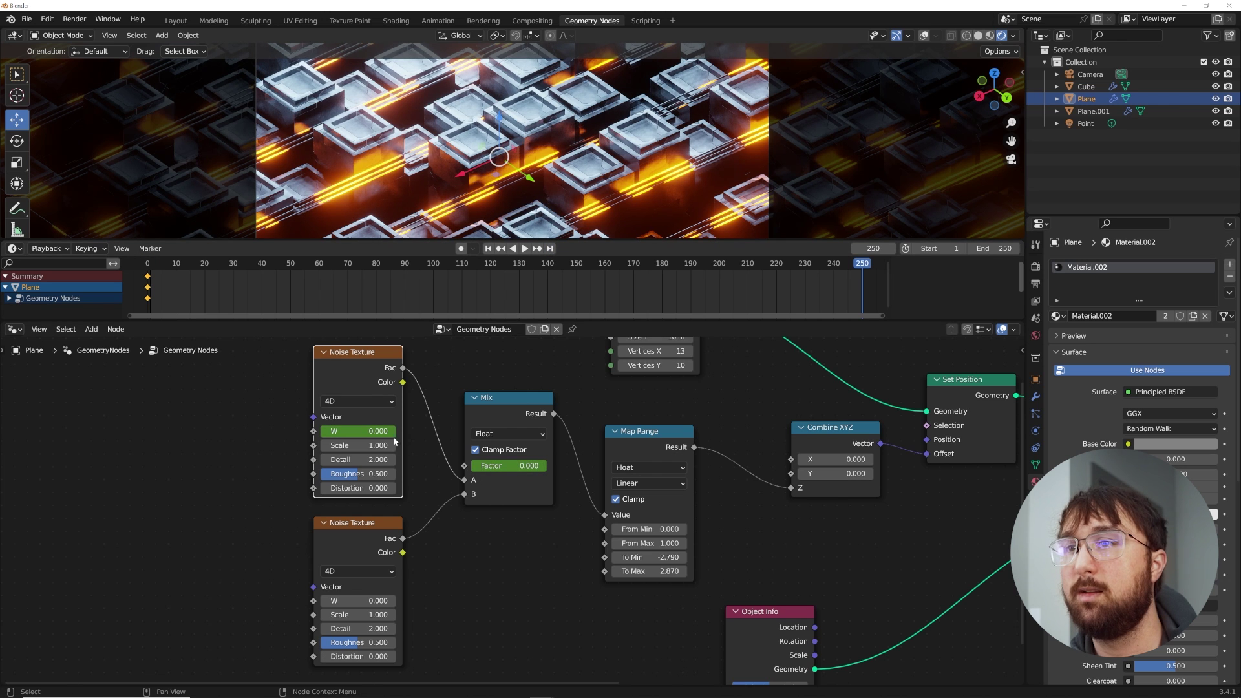
Set the upper Noise Texture's W to 3 and the Mix Factor to 1, and keyframe both at frame 250
{"action": "double_click", "coordinate": [362, 431]}
{"action": "type", "text": "3"}
{"action": "key", "text": "Return"}
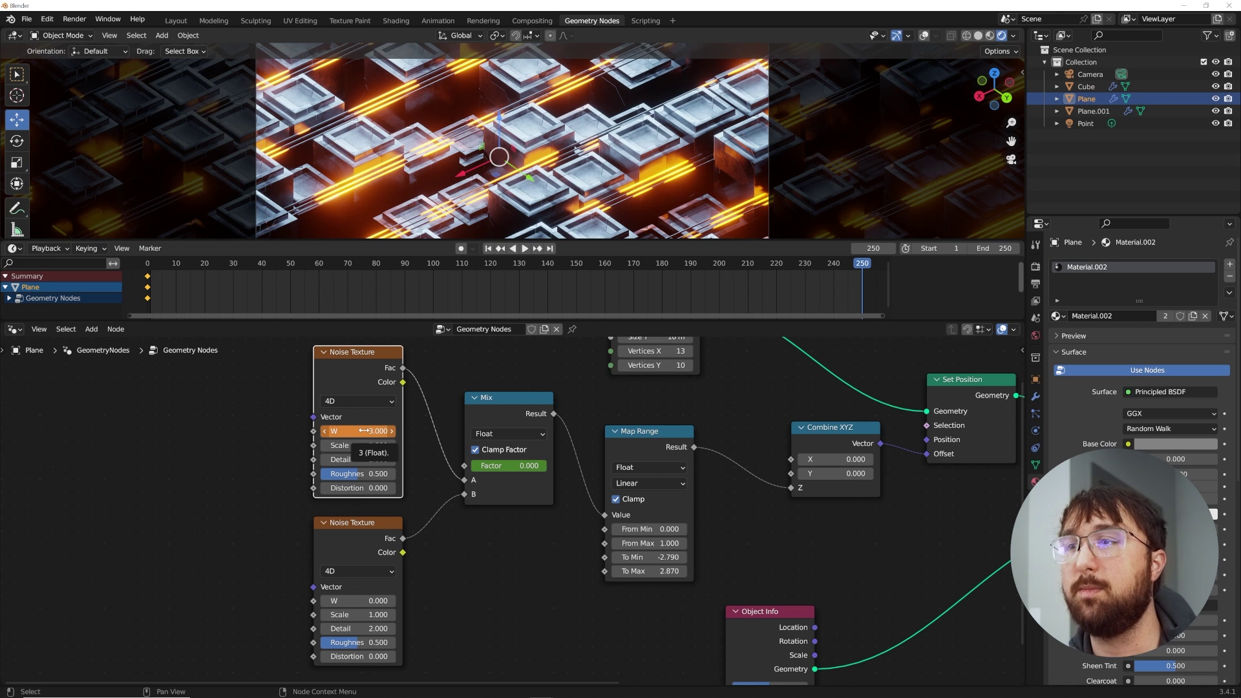
{"action": "left_click_drag", "start_coordinate": [480, 467], "coordinate": [540, 471]}
{"action": "key", "text": "i"}
{"action": "key", "text": "i"}
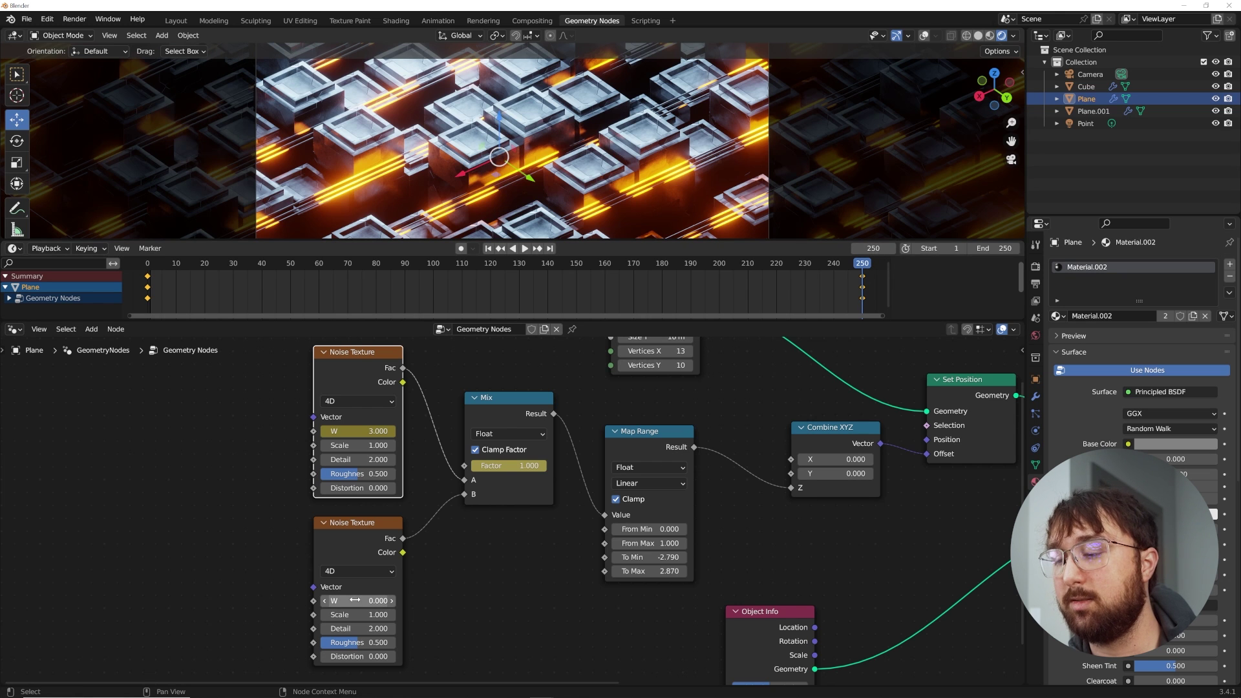
Keyframe the lower Noise Texture's W at 0 on frame 250 and at -3 on frame 0
{"action": "key", "text": "i"}
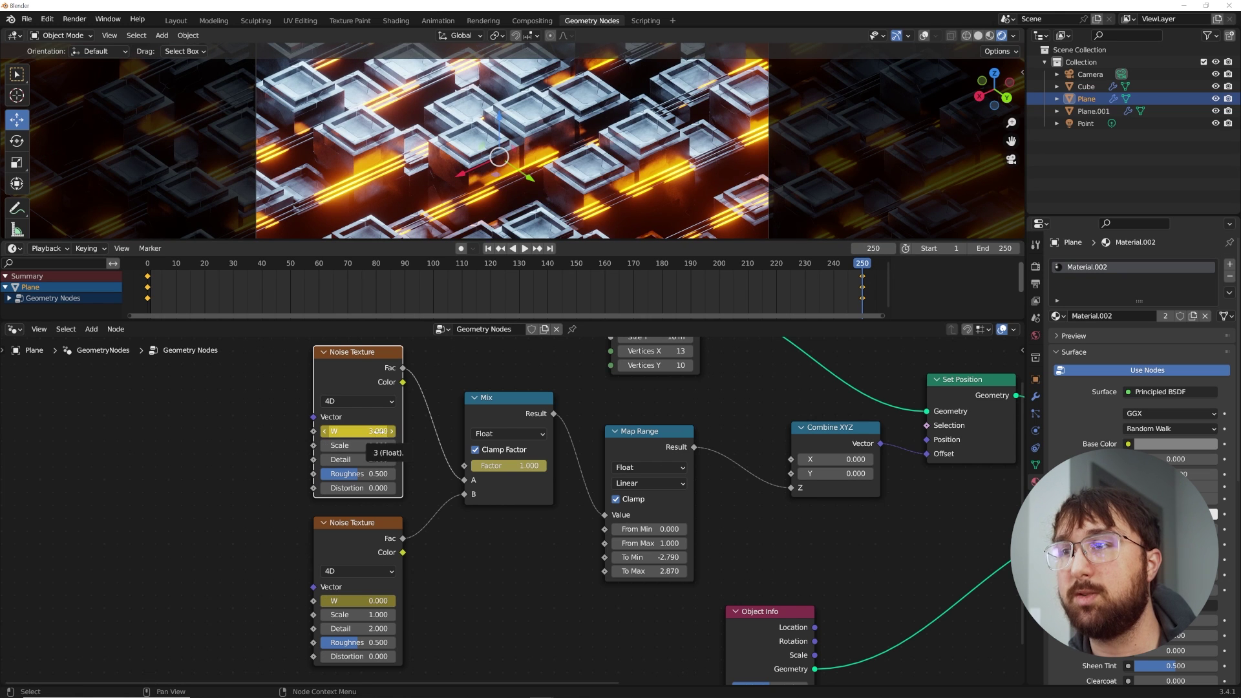
{"action": "left_click", "coordinate": [489, 249]}
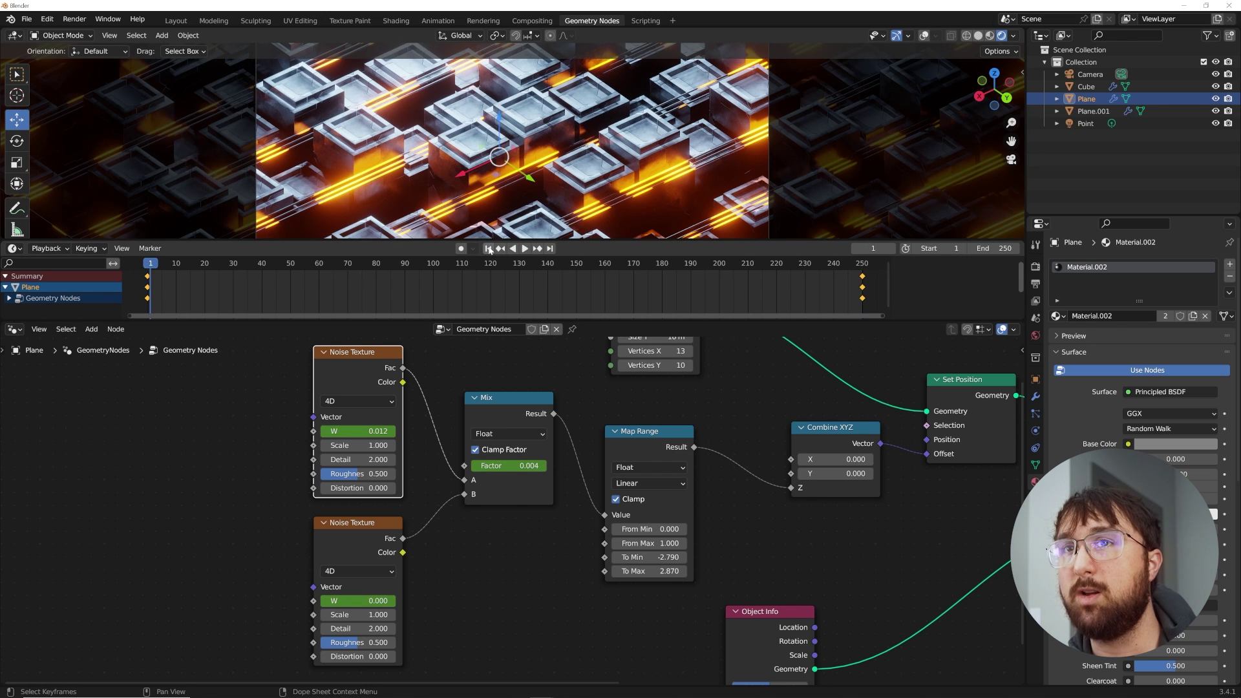
{"action": "key", "text": "Left"}
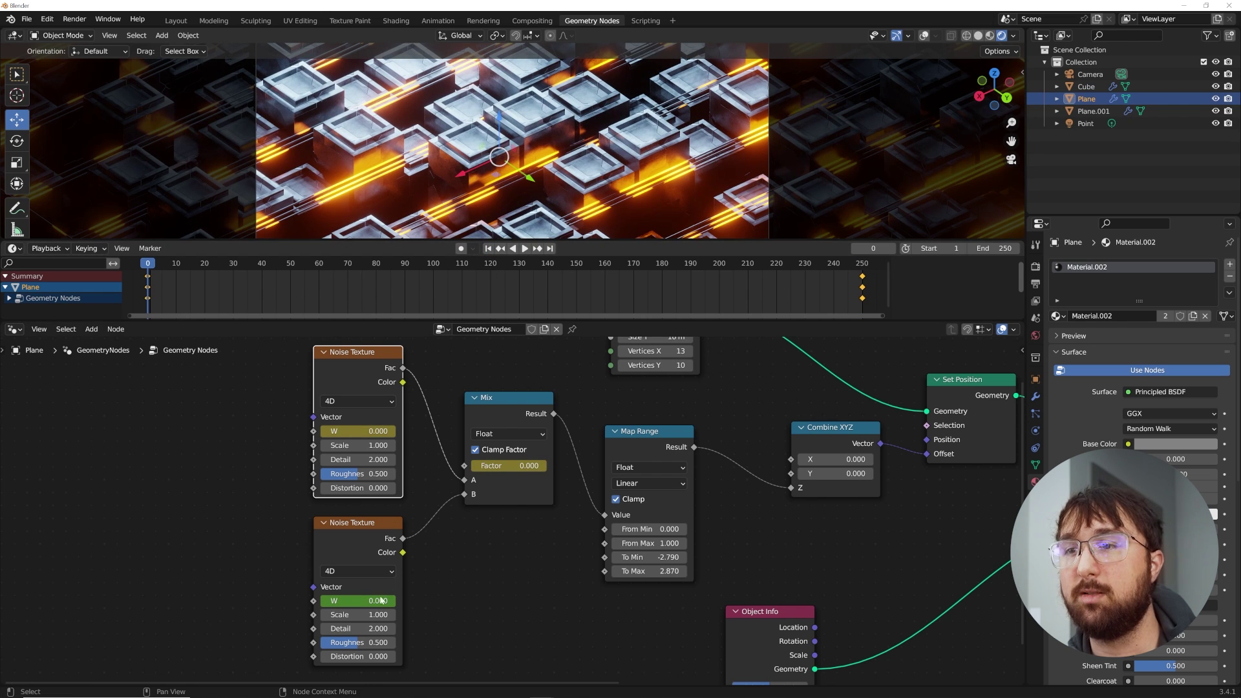
{"action": "key", "text": "Return"}
{"action": "key", "text": "i"}
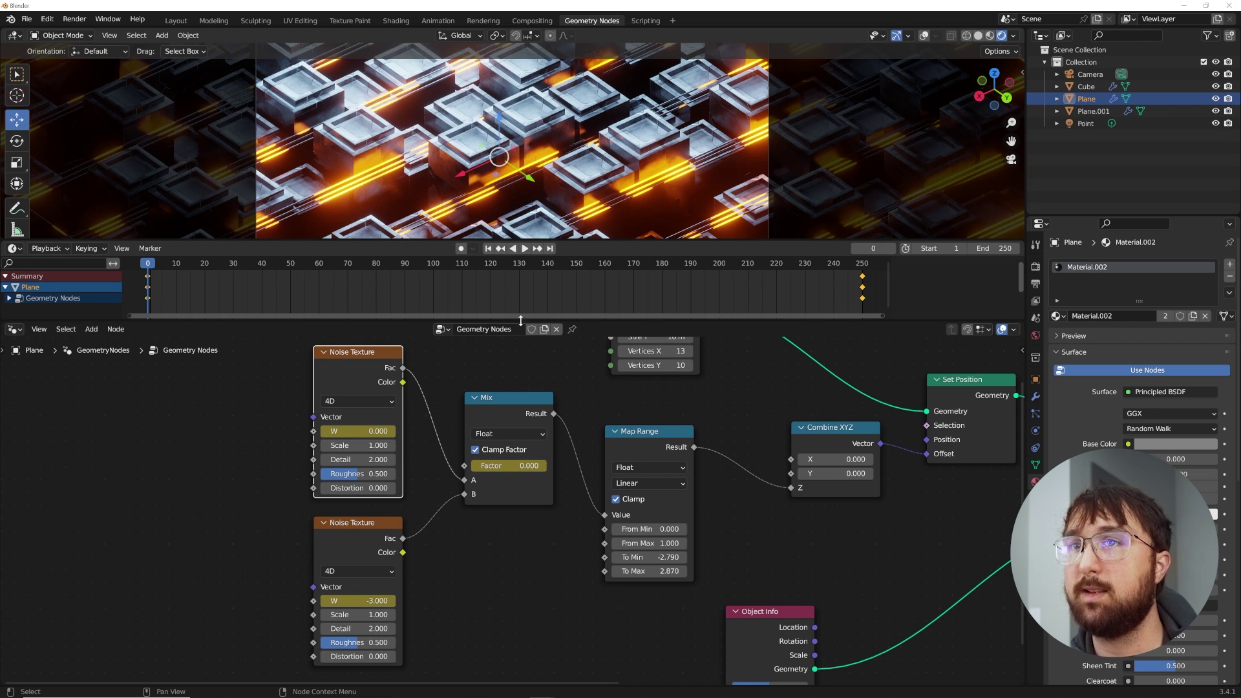
Play the animation in the rendered camera view to check the pillar movement
{"action": "left_click", "coordinate": [525, 249]}
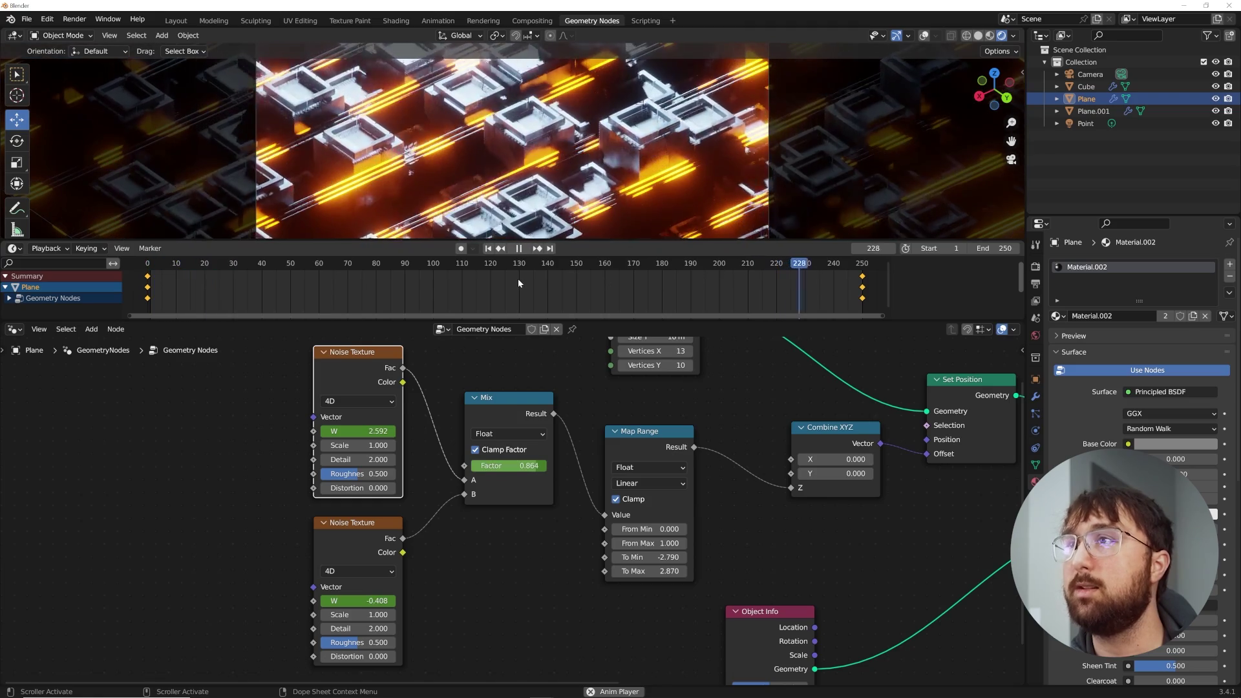
{"action": "scroll", "coordinate": [562, 219], "scroll_direction": "up", "scroll_amount": 3}
{"action": "key", "text": "space"}
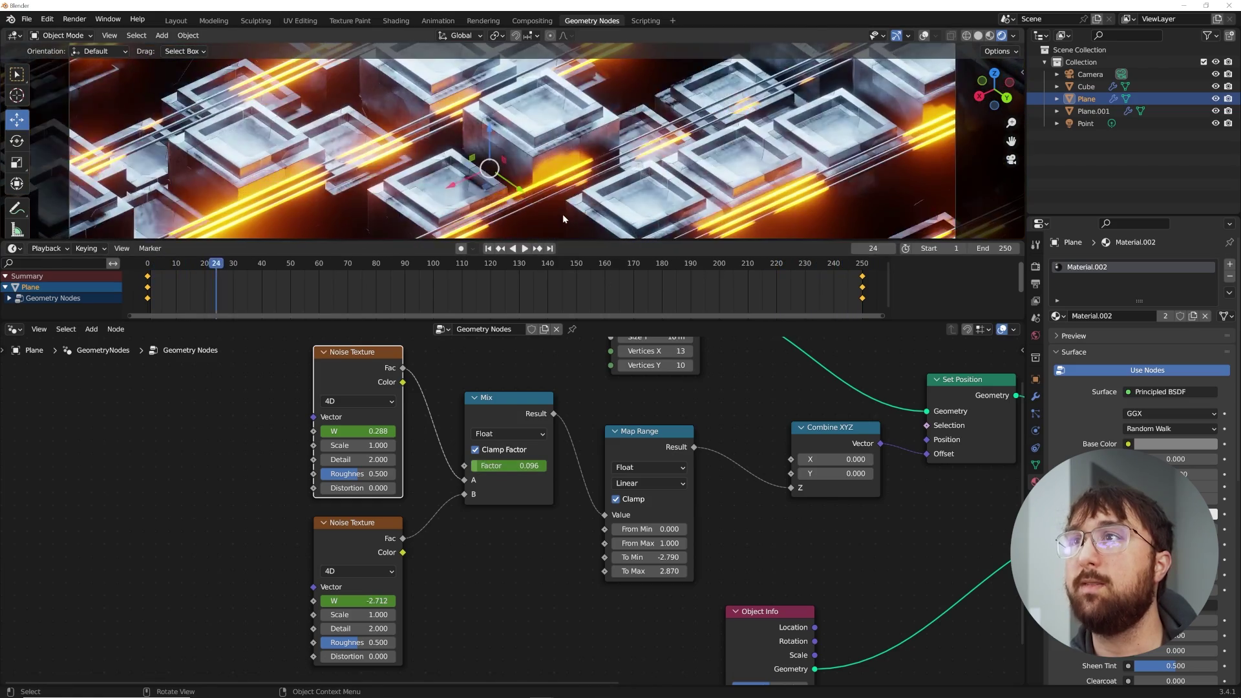
{"action": "key", "text": "space"}
{"action": "key", "text": "KP_0"}
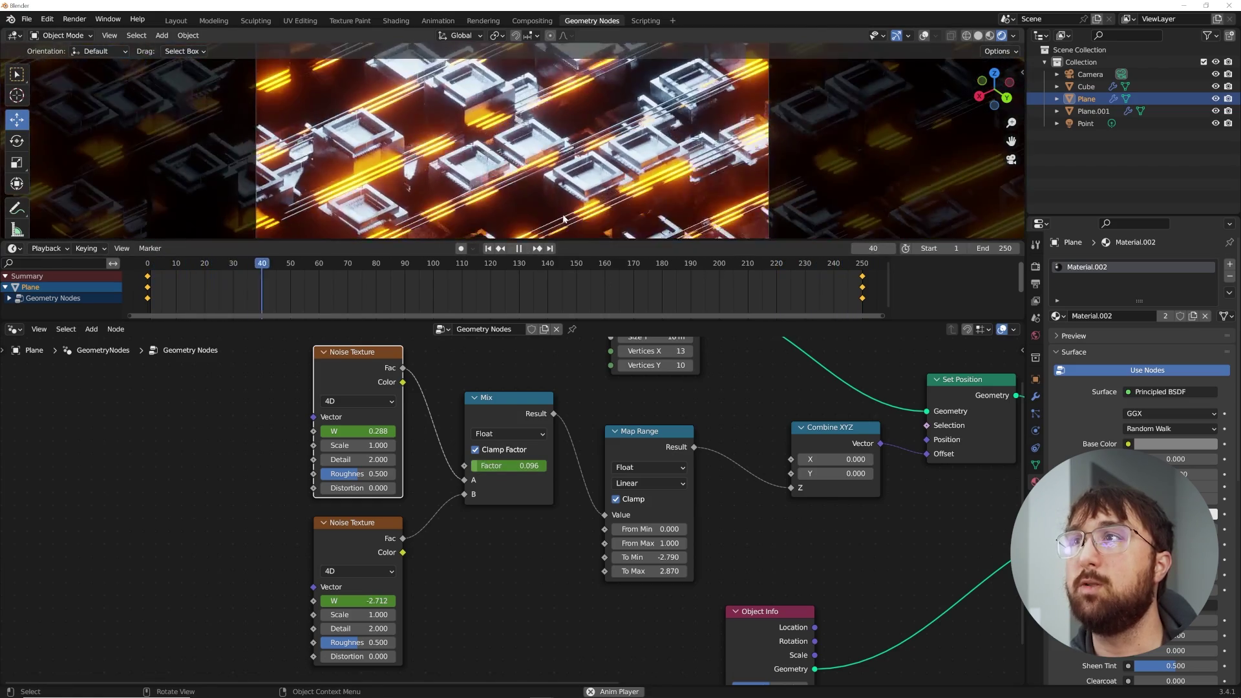
{"action": "key", "text": "space"}
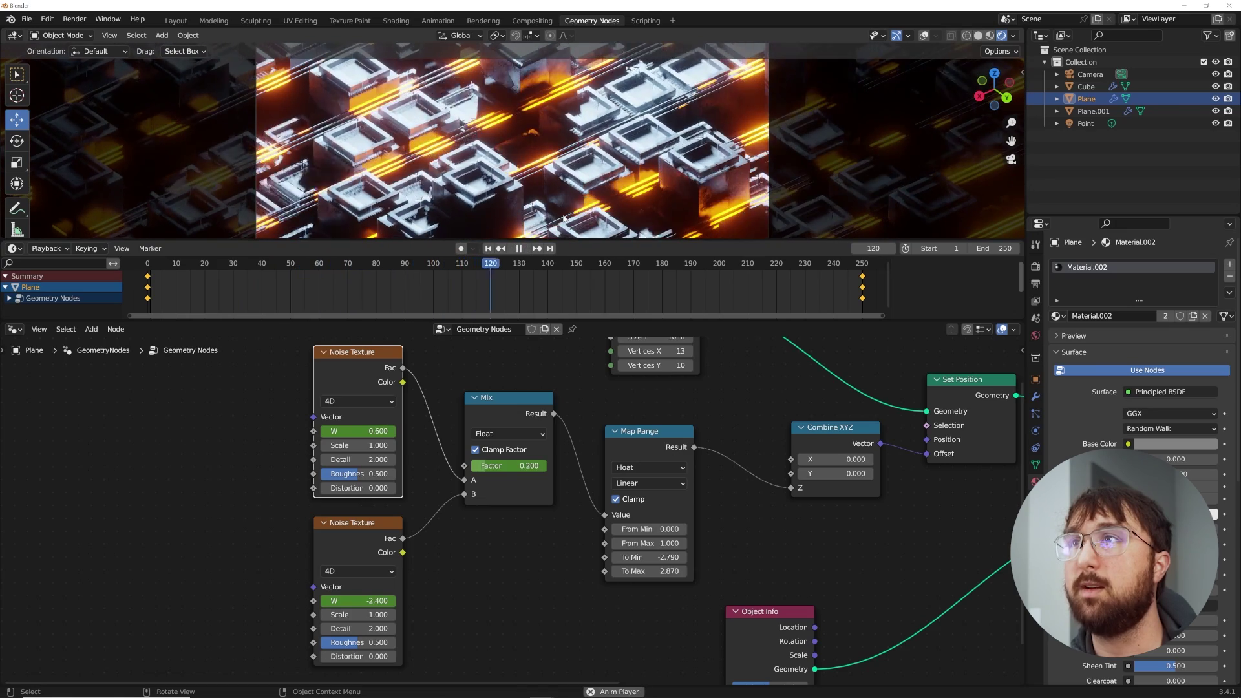
{"action": "key", "text": "space"}
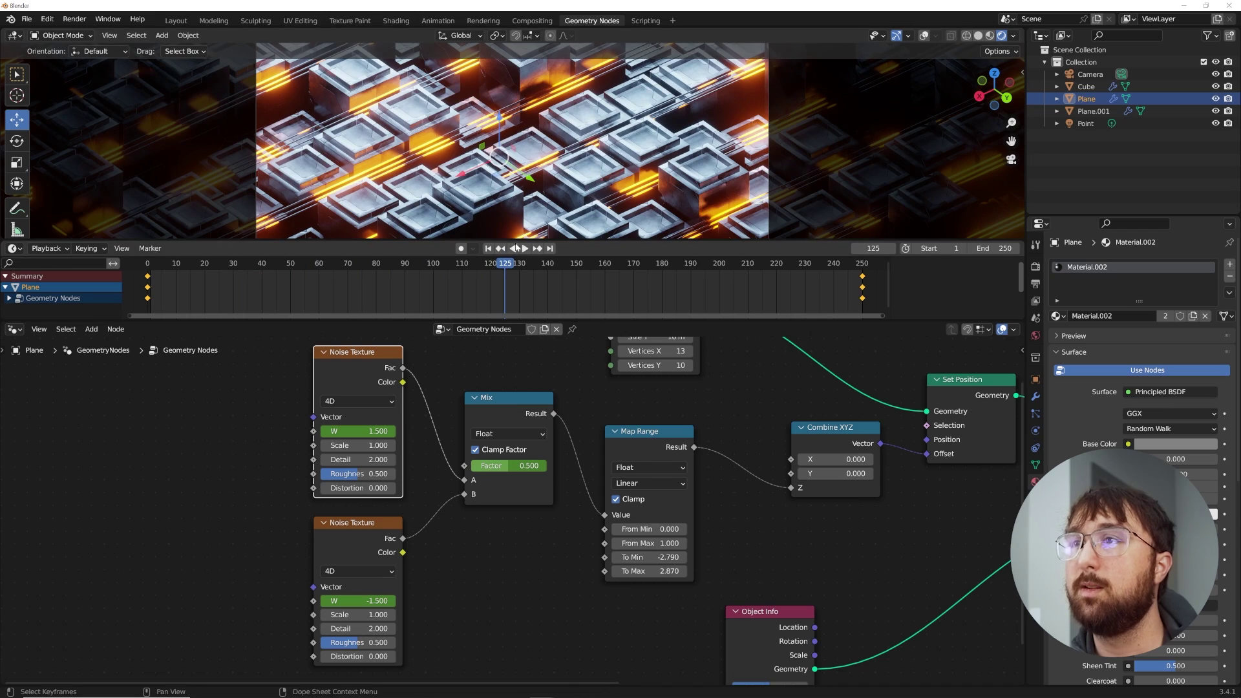
Set the Map Range node's To Min to -3.94 and To Max to 4.08, and play the animation briefly
{"action": "middle_click_drag", "start_coordinate": [688, 470], "coordinate": [525, 465]}
{"action": "mouse_move", "coordinate": [495, 553]}
{"action": "left_mouse_down", "text": "shift"}
{"action": "mouse_move", "coordinate": [457, 553]}
{"action": "mouse_move", "coordinate": [560, 565]}
{"action": "mouse_move", "coordinate": [464, 553]}
{"action": "mouse_move", "coordinate": [504, 566]}
{"action": "left_mouse_up", "text": "shift"}
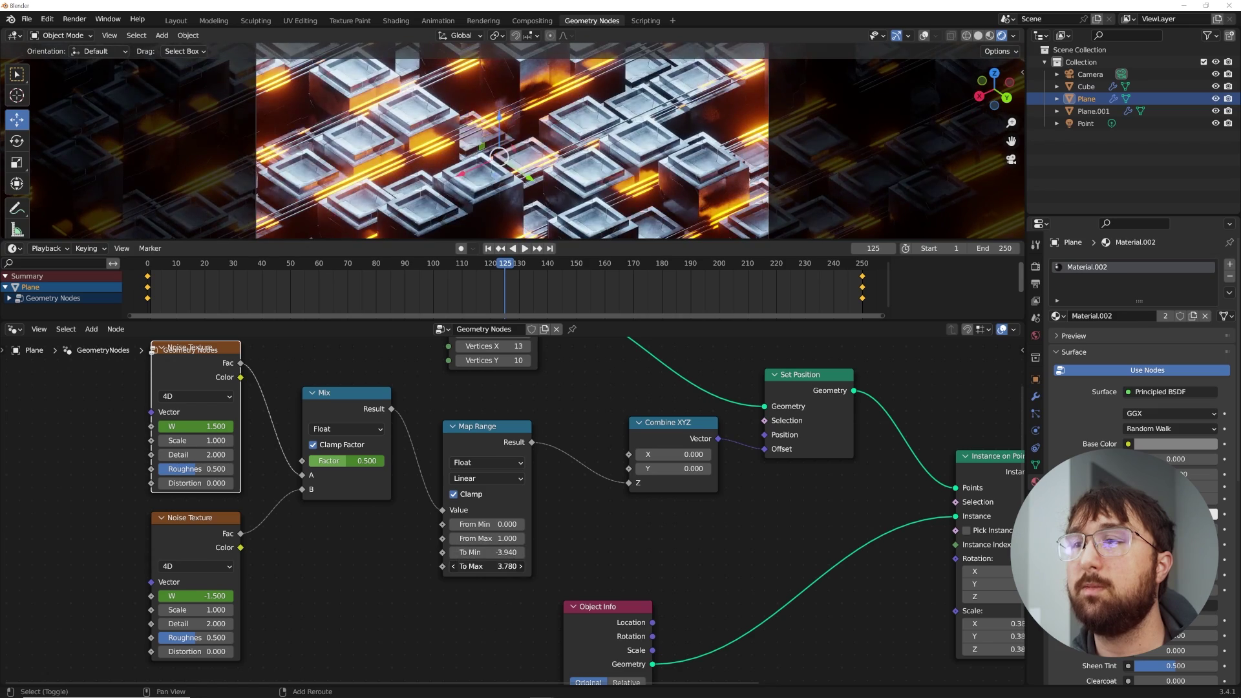
{"action": "key", "text": "space"}
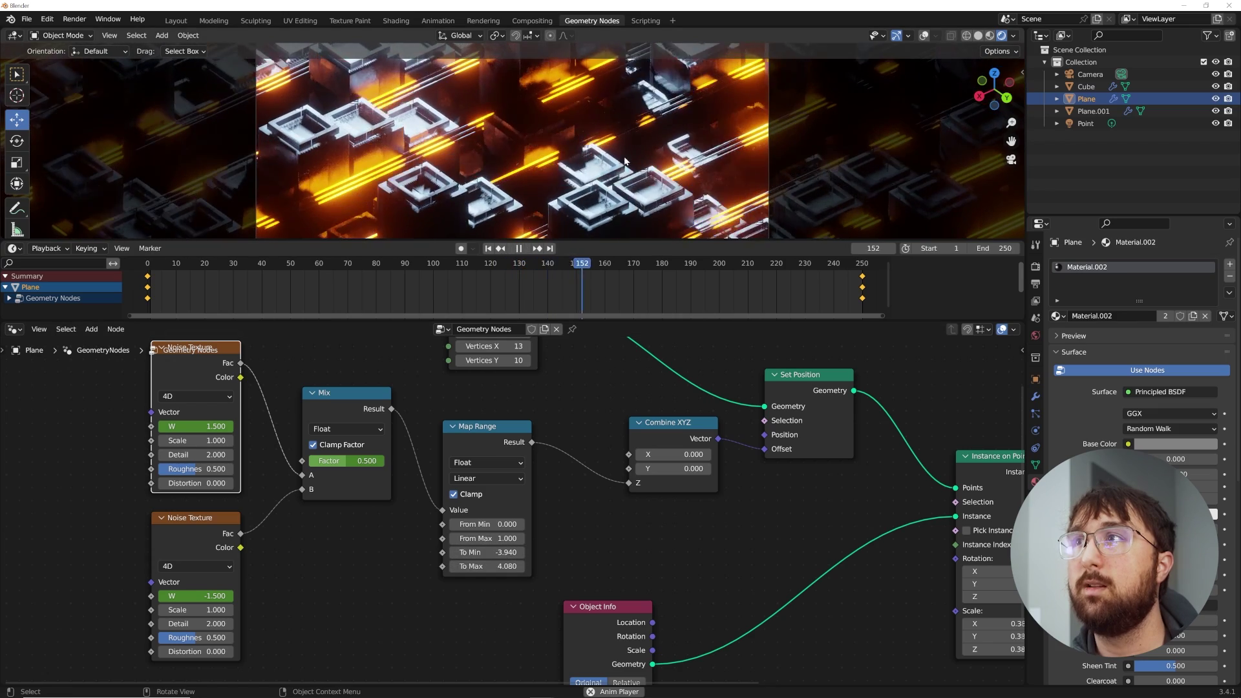
{"action": "key", "text": "space"}
Preview the pillar animation in Solid viewport shading and return to Rendered shading
{"action": "left_click", "coordinate": [978, 35]}
{"action": "key", "text": "space"}
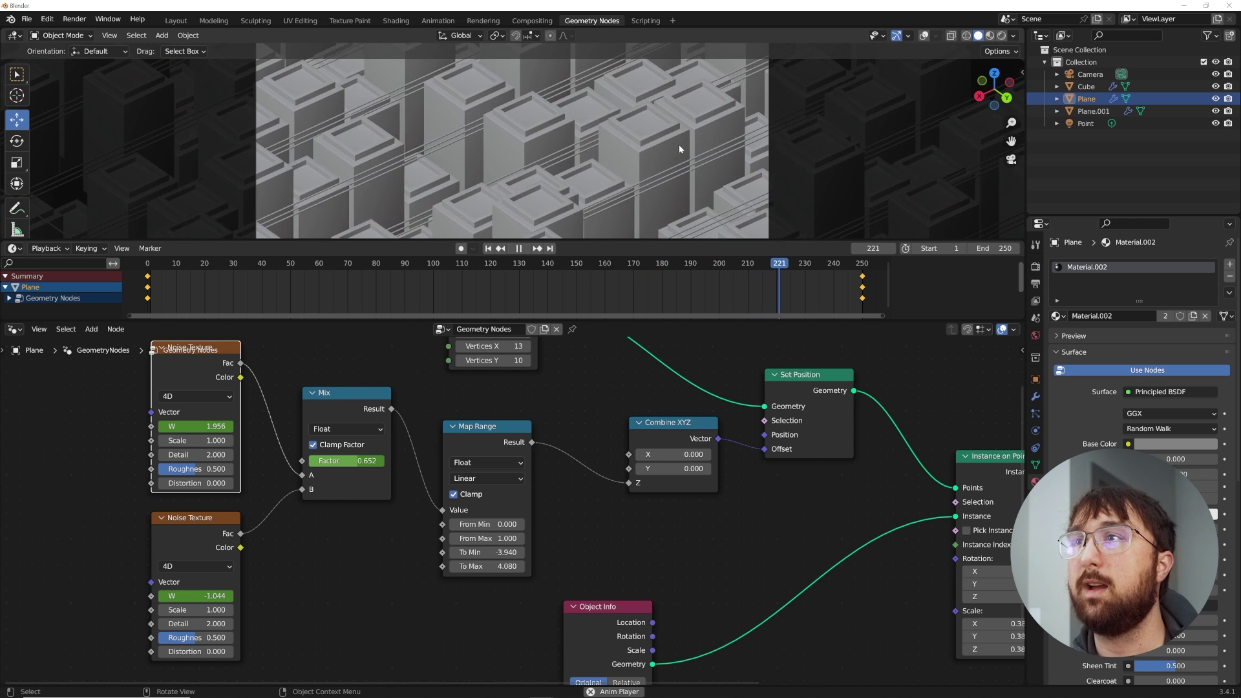
{"action": "key", "text": "space"}
{"action": "left_click", "coordinate": [1002, 36]}
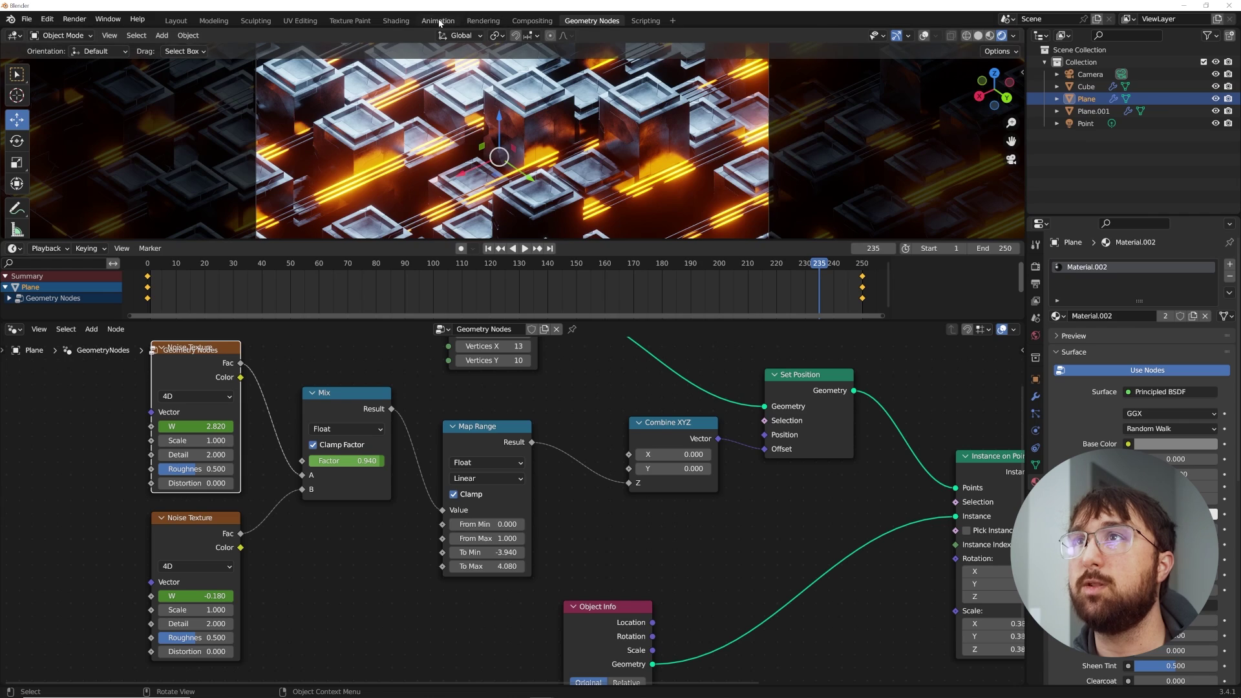
Switch to the Shading workspace, select the glowing wires and bring their material's Mapping node into view
{"action": "left_click", "coordinate": [395, 21]}
{"action": "left_click", "coordinate": [646, 378]}
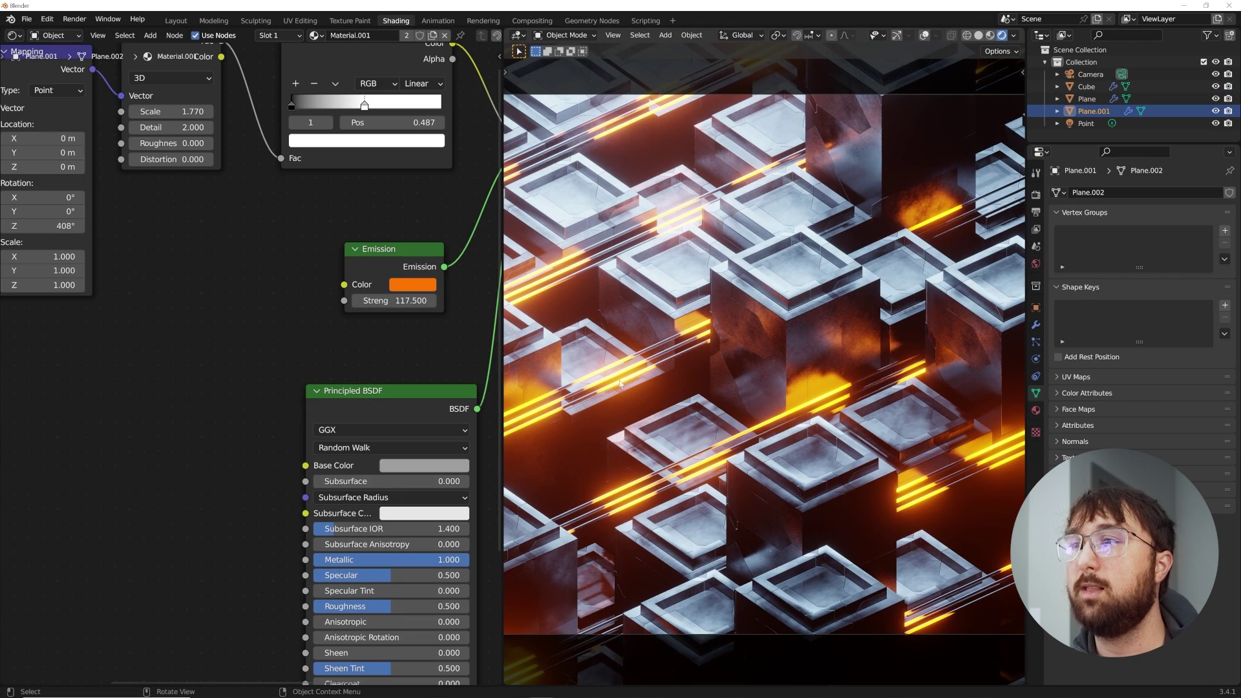
{"action": "scroll", "coordinate": [364, 343], "scroll_direction": "down", "scroll_amount": 6}
{"action": "middle_click_drag", "start_coordinate": [148, 308], "coordinate": [344, 343]}
{"action": "scroll", "coordinate": [344, 343], "scroll_direction": "up", "scroll_amount": 7}
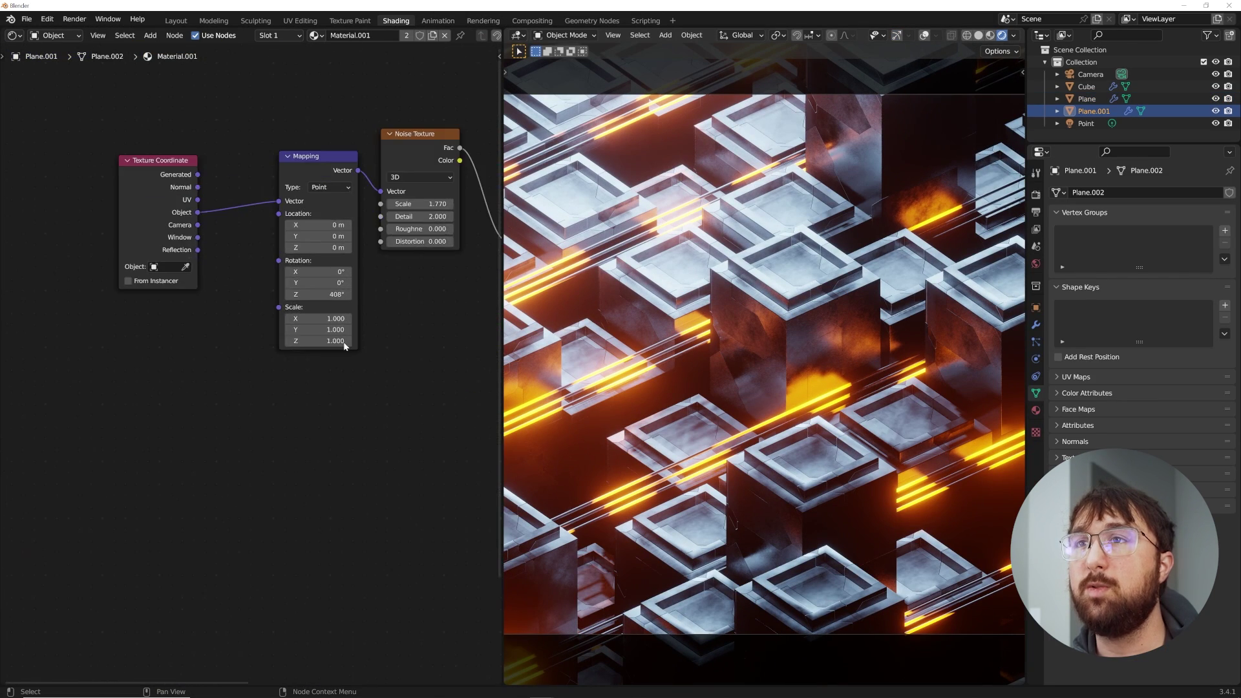
Try rotating the wire material's Mapping node about Z, up to 680°, to preview how the glow moves
{"action": "left_click_drag", "start_coordinate": [354, 261], "coordinate": [384, 261]}
{"action": "scroll", "coordinate": [806, 412], "scroll_direction": "down", "scroll_amount": 3}
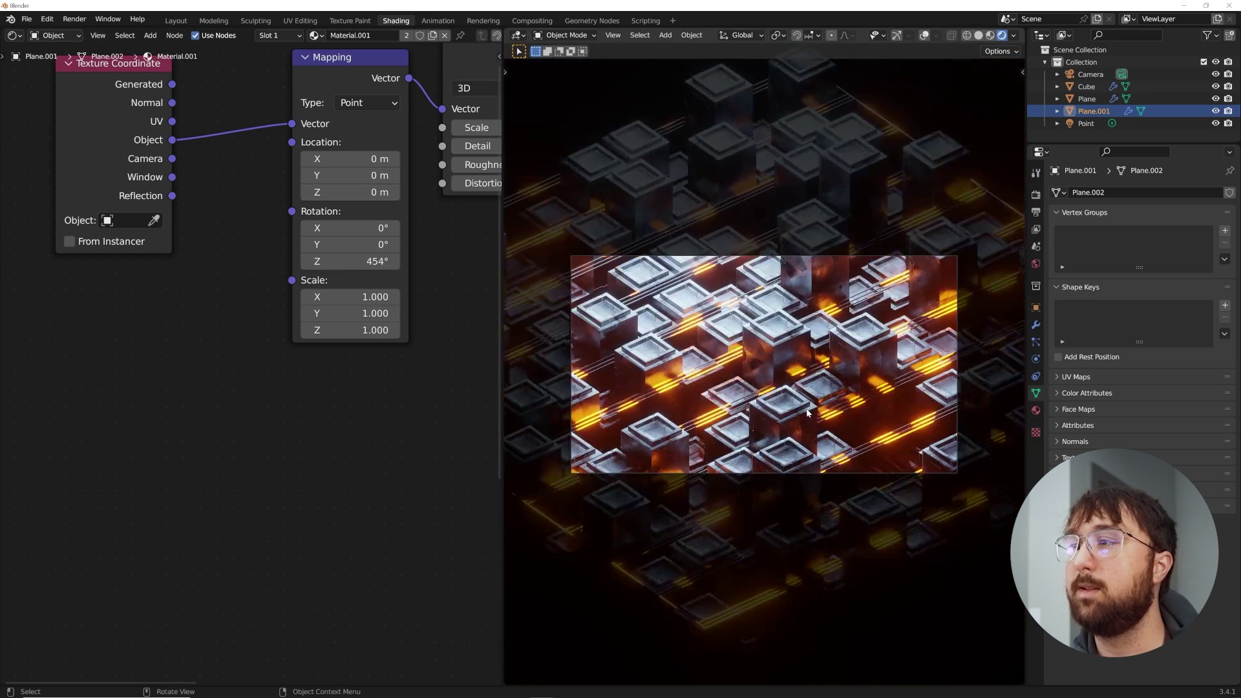
{"action": "left_click", "coordinate": [925, 36]}
{"action": "key", "text": "shift+alt+z"}
{"action": "scroll", "coordinate": [888, 420], "scroll_direction": "down", "scroll_amount": 2}
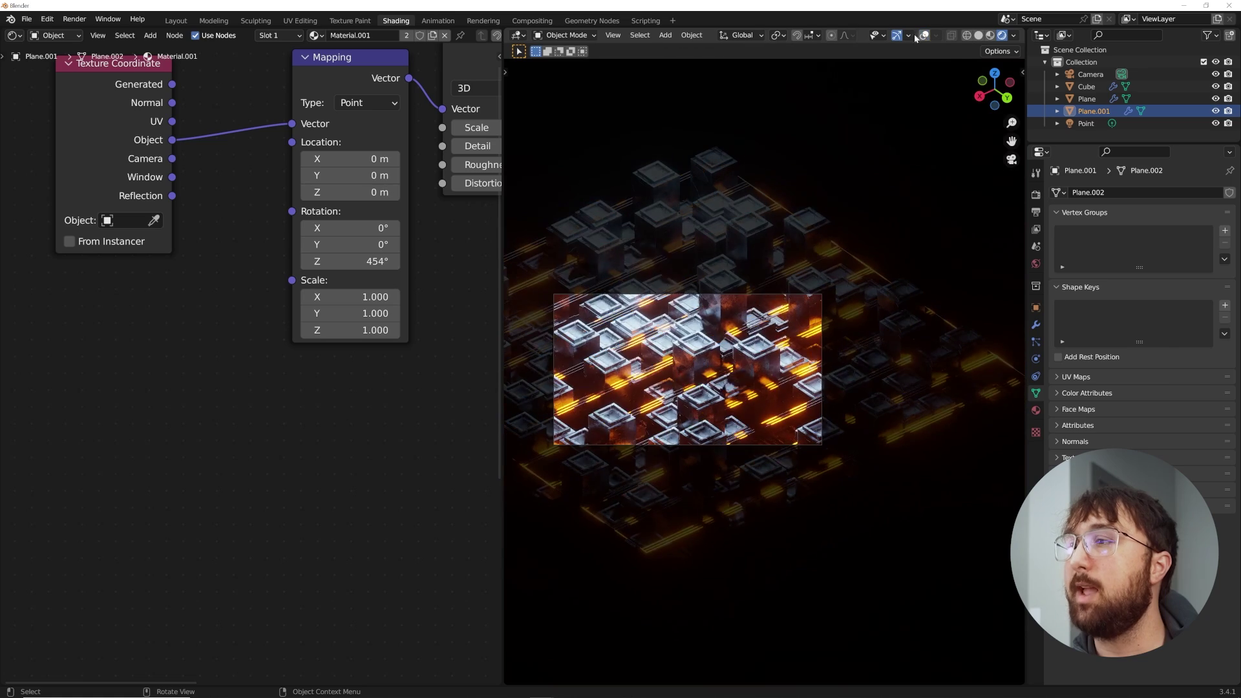
{"action": "scroll", "coordinate": [741, 454], "scroll_direction": "up", "scroll_amount": 2}
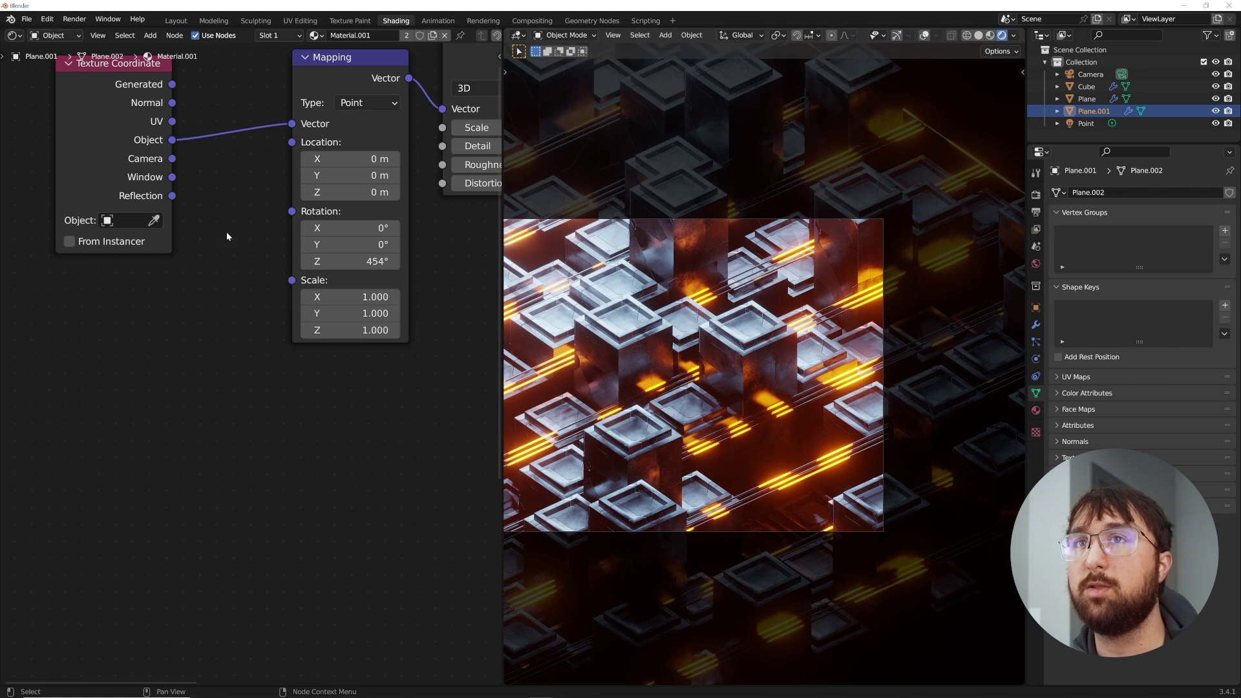
{"action": "left_click_drag", "start_coordinate": [352, 261], "coordinate": [439, 261]}
{"action": "scroll", "coordinate": [642, 70], "scroll_direction": "down", "scroll_amount": 2}
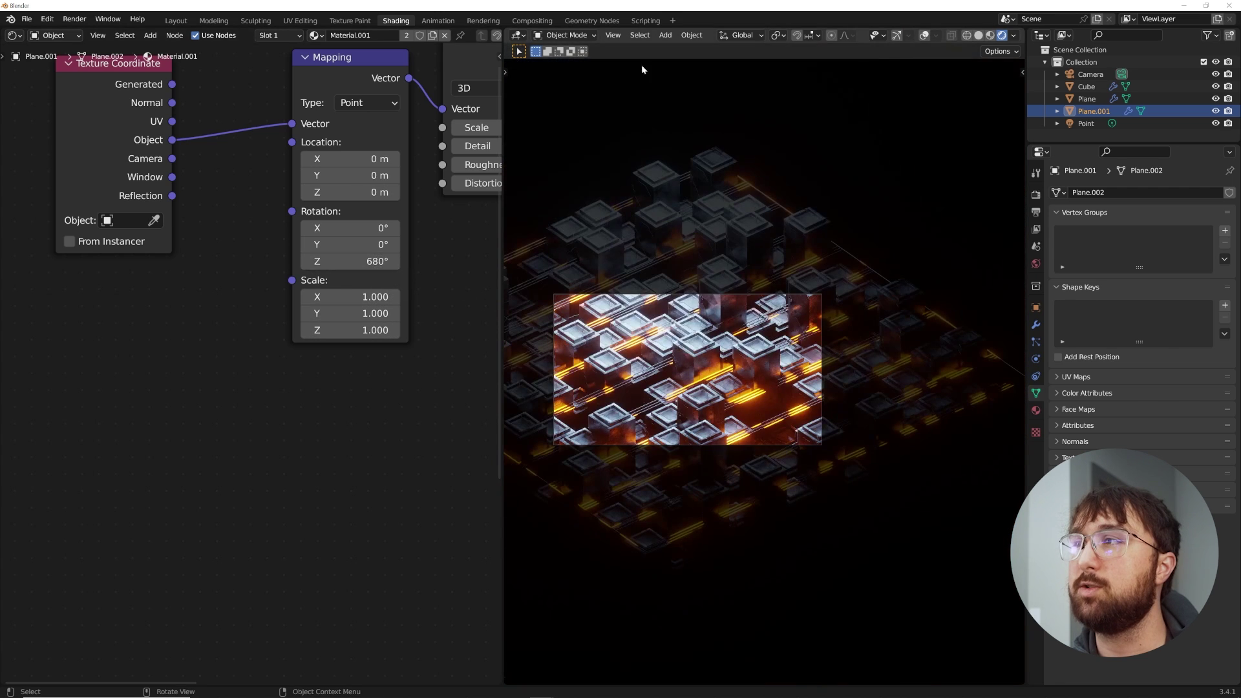
{"action": "scroll", "coordinate": [681, 254], "scroll_direction": "up", "scroll_amount": 2}
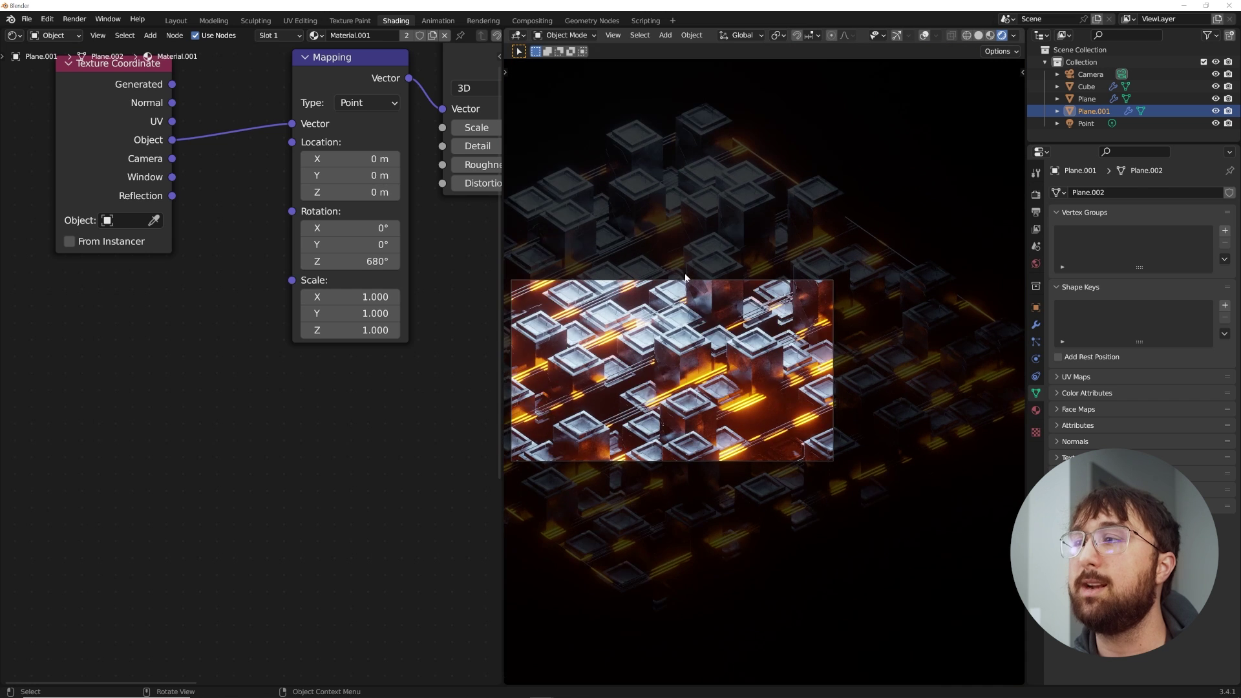
Show the viewport gizmos and tools, and move the wires so their origin lies near the camera frame's upper-left part
{"action": "left_click", "coordinate": [897, 36]}
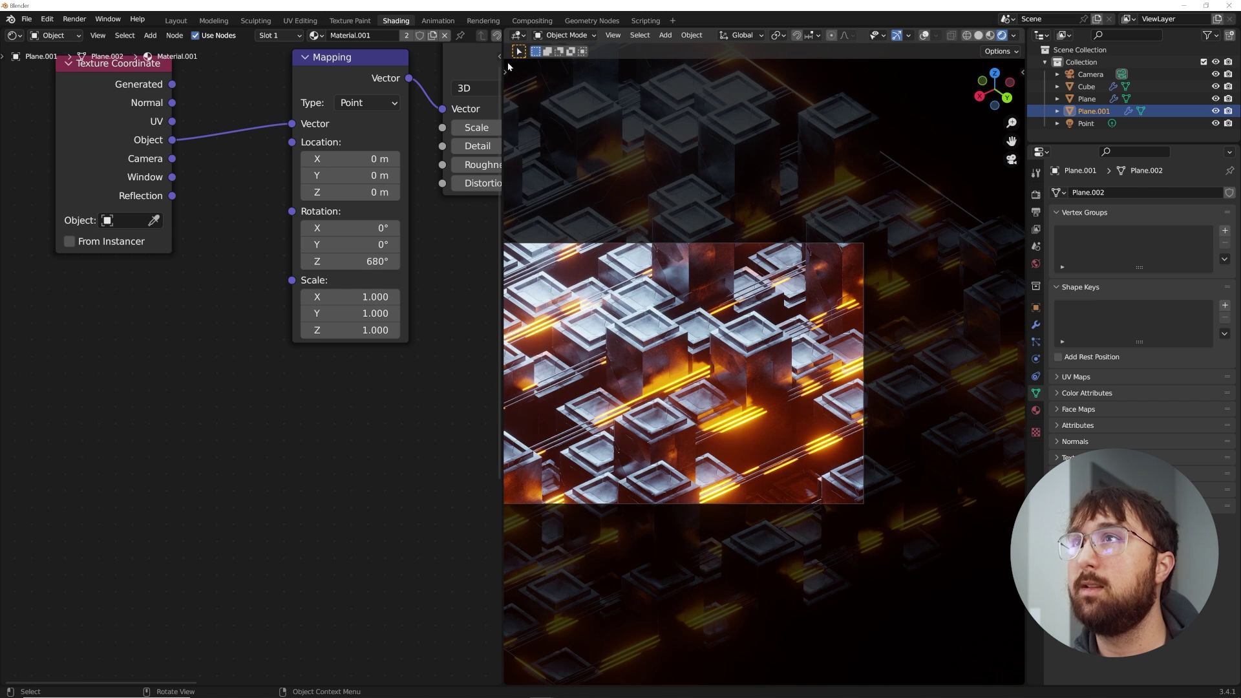
{"action": "key", "text": "t"}
{"action": "left_click", "coordinate": [520, 119]}
{"action": "left_click_drag", "start_coordinate": [642, 375], "coordinate": [886, 304]}
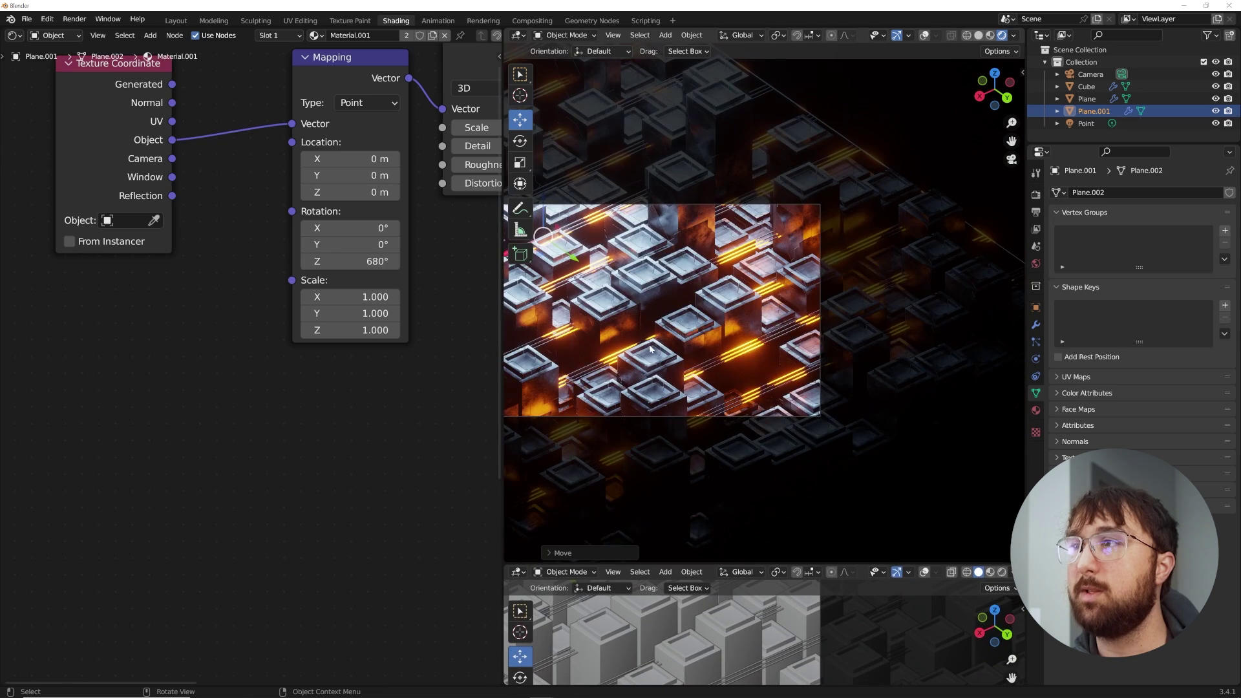
Turn the small solid-shaded viewport beneath the rendered view into a Timeline
{"action": "scroll", "coordinate": [761, 350], "scroll_direction": "up", "scroll_amount": 3}
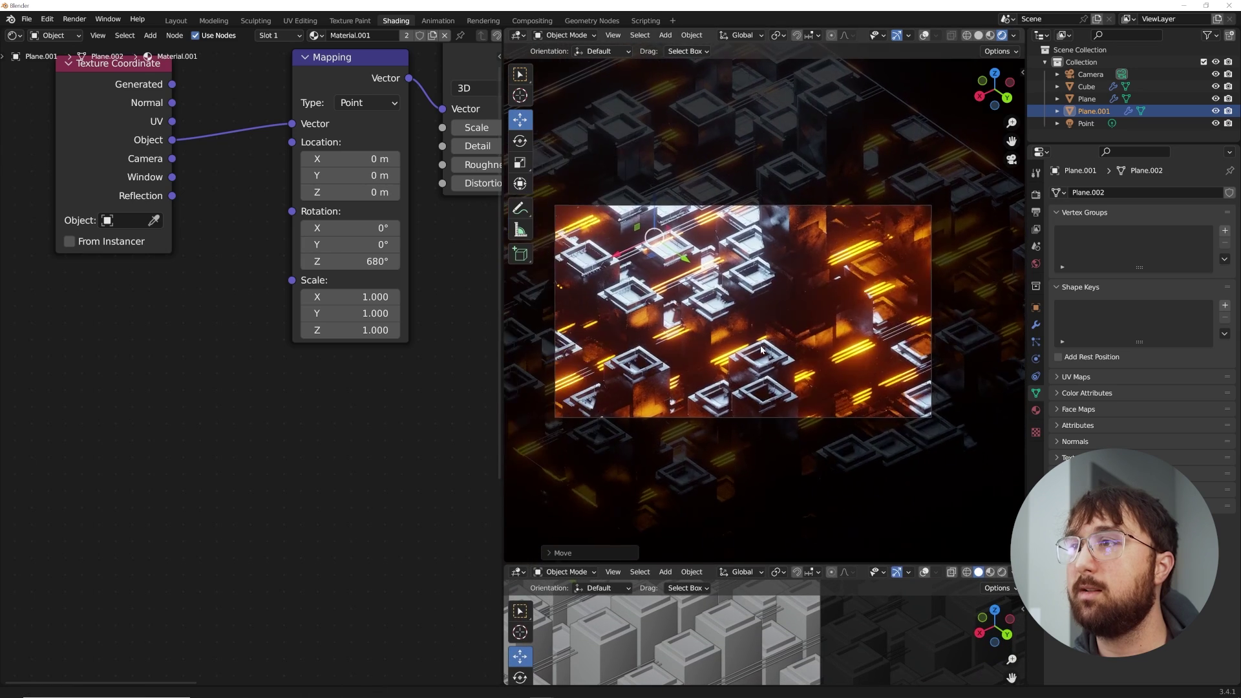
{"action": "left_click", "coordinate": [516, 571]}
{"action": "left_click", "coordinate": [515, 571]}
{"action": "left_click", "coordinate": [682, 466]}
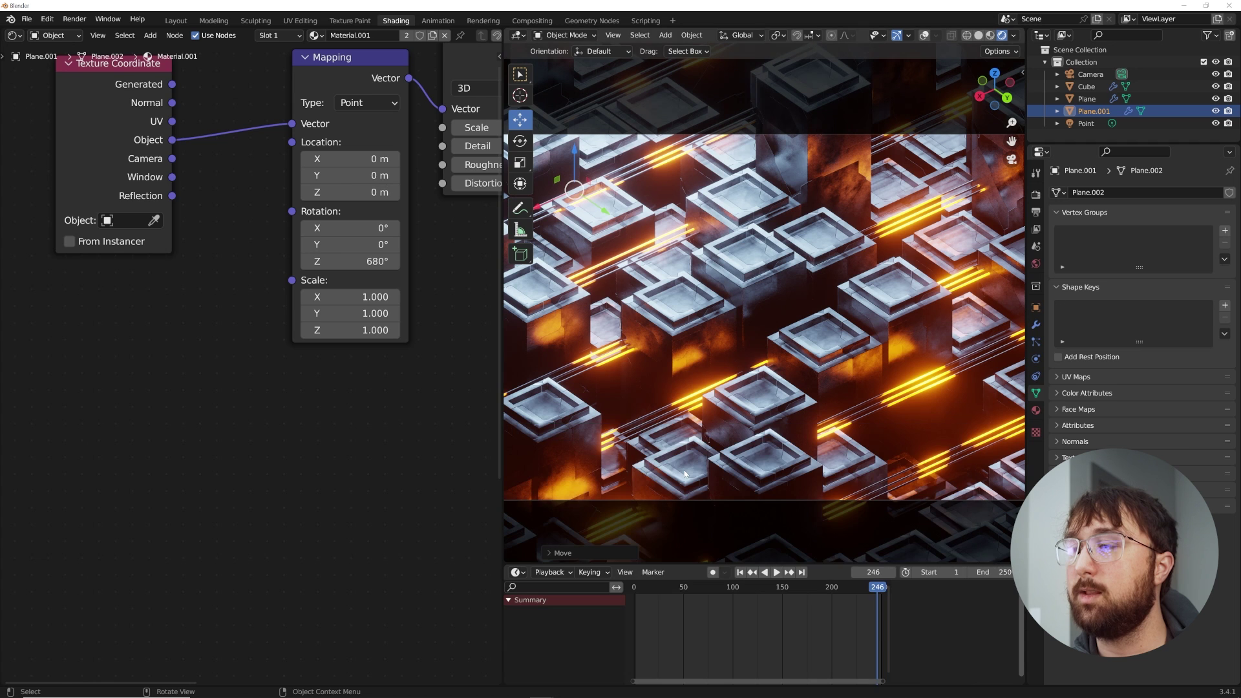
Set the Mapping node's Z rotation to 0° and keyframe the rotation at frame 0
{"action": "left_click", "coordinate": [740, 573]}
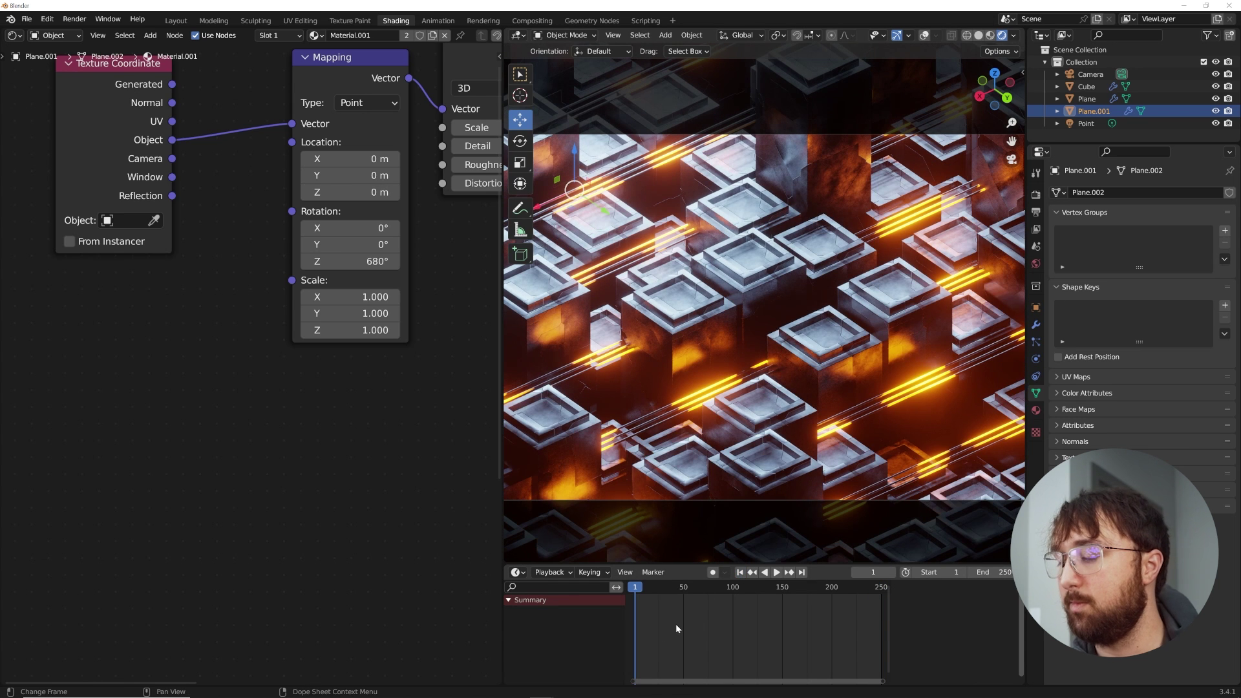
{"action": "mouse_move", "coordinate": [696, 625]}
{"action": "middle_mouse_down"}
{"action": "mouse_move", "coordinate": [738, 632]}
{"action": "mouse_move", "coordinate": [696, 626]}
{"action": "middle_mouse_up"}
{"action": "scroll", "coordinate": [696, 626], "scroll_direction": "down", "scroll_amount": 1}
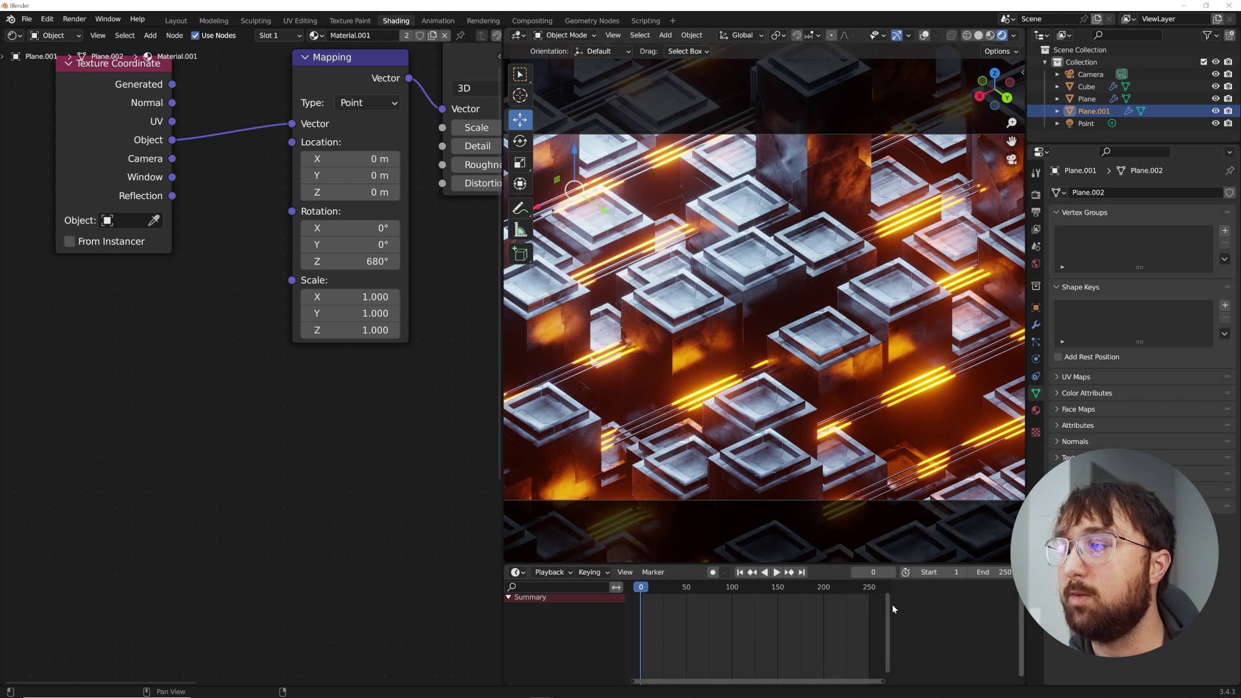
{"action": "left_click", "coordinate": [361, 261]}
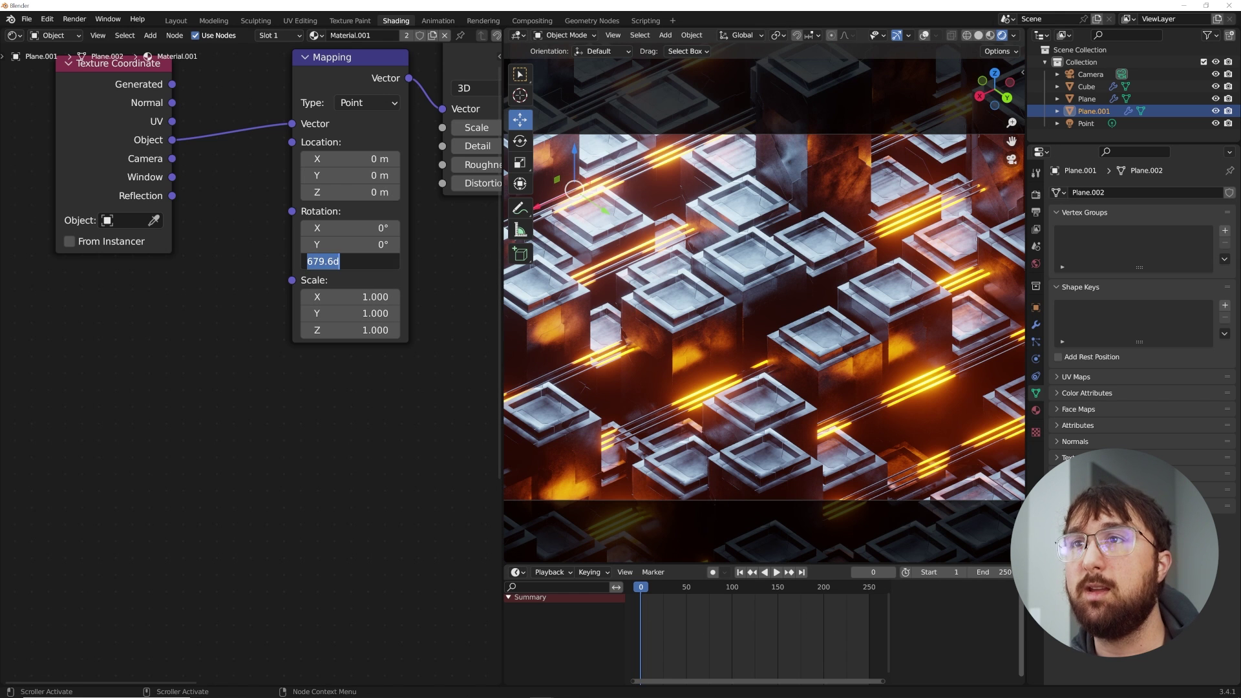
{"action": "type", "text": "0"}
{"action": "key", "text": "Return"}
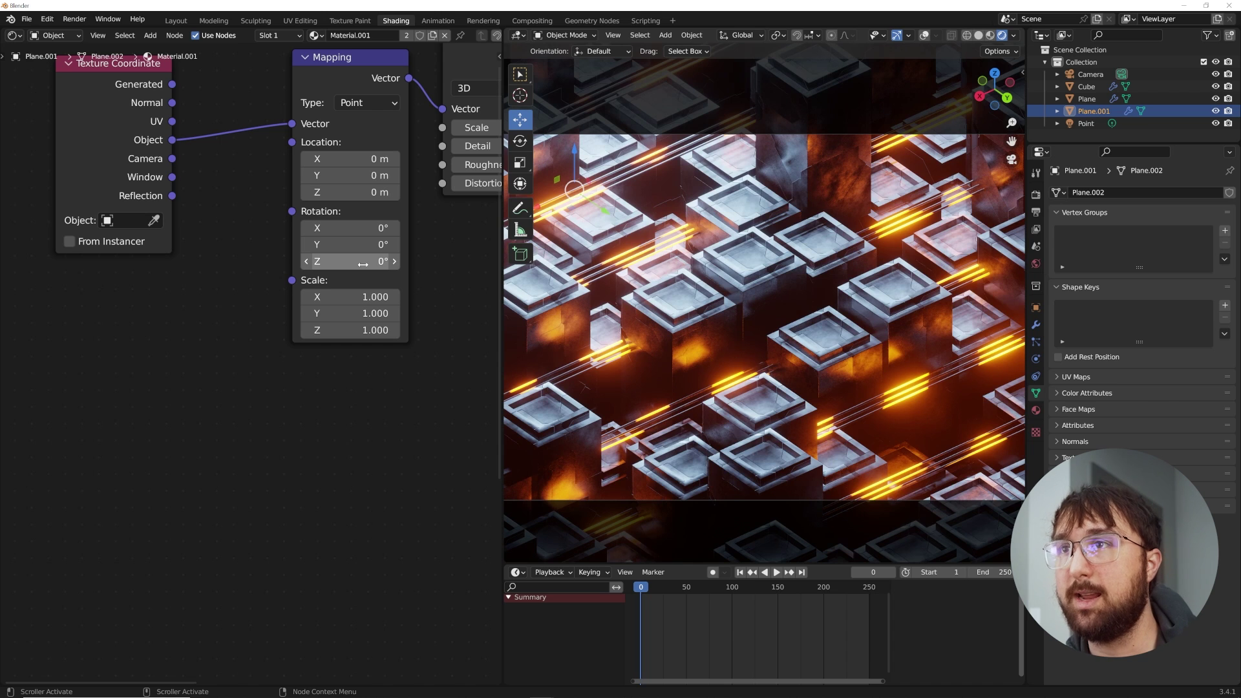
{"action": "key", "text": "i"}
Set the Mapping node's Z rotation to 720° and keyframe the rotation at frame 250
{"action": "key", "text": "shift+Right"}
{"action": "left_click", "coordinate": [345, 266]}
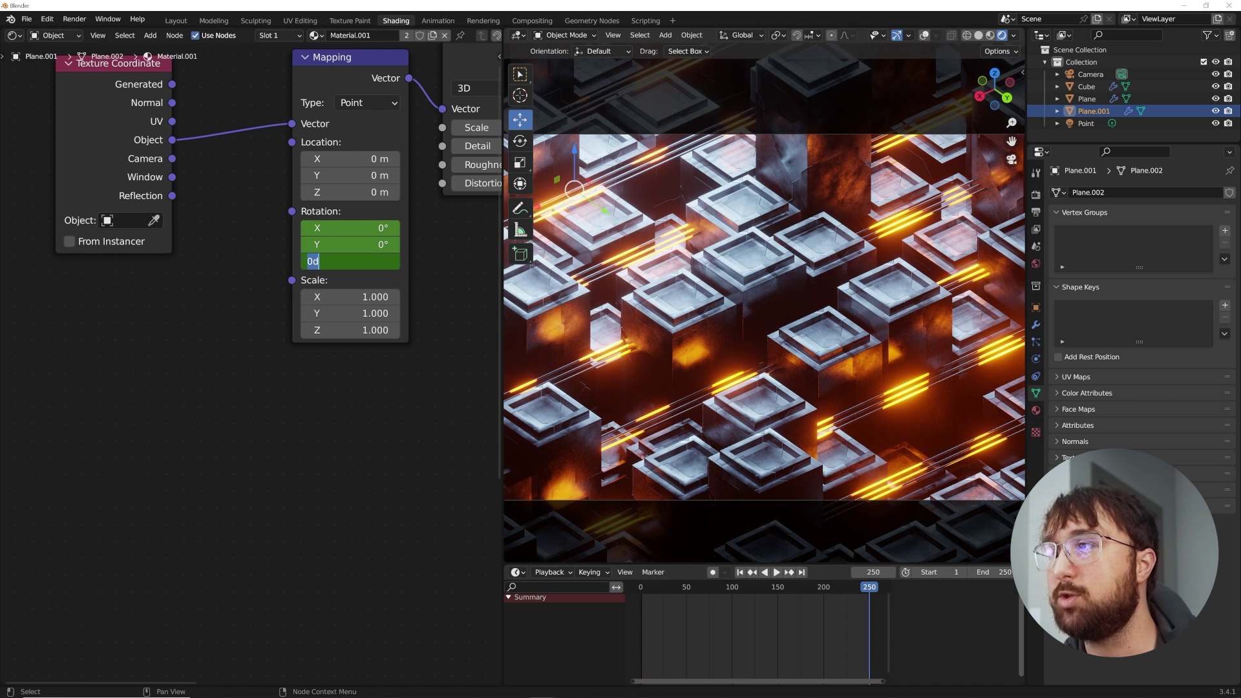
{"action": "type", "text": "72"}
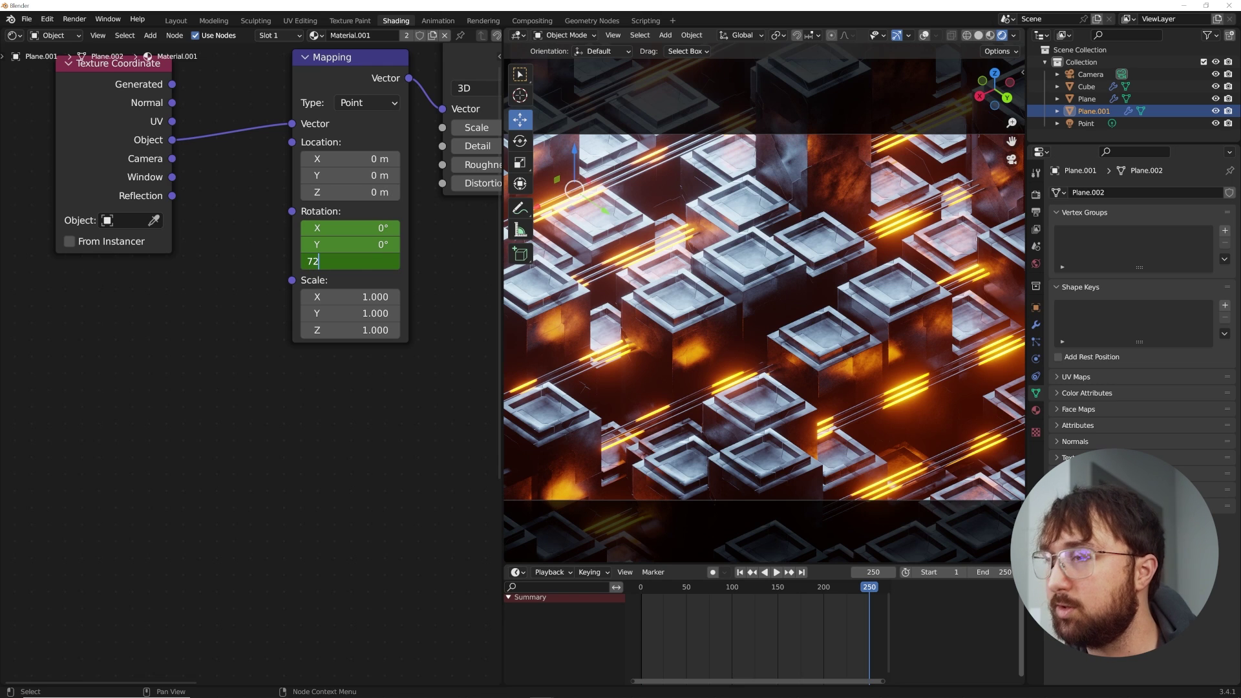
{"action": "type", "text": "0"}
{"action": "key", "text": "Return"}
{"action": "key", "text": "i"}
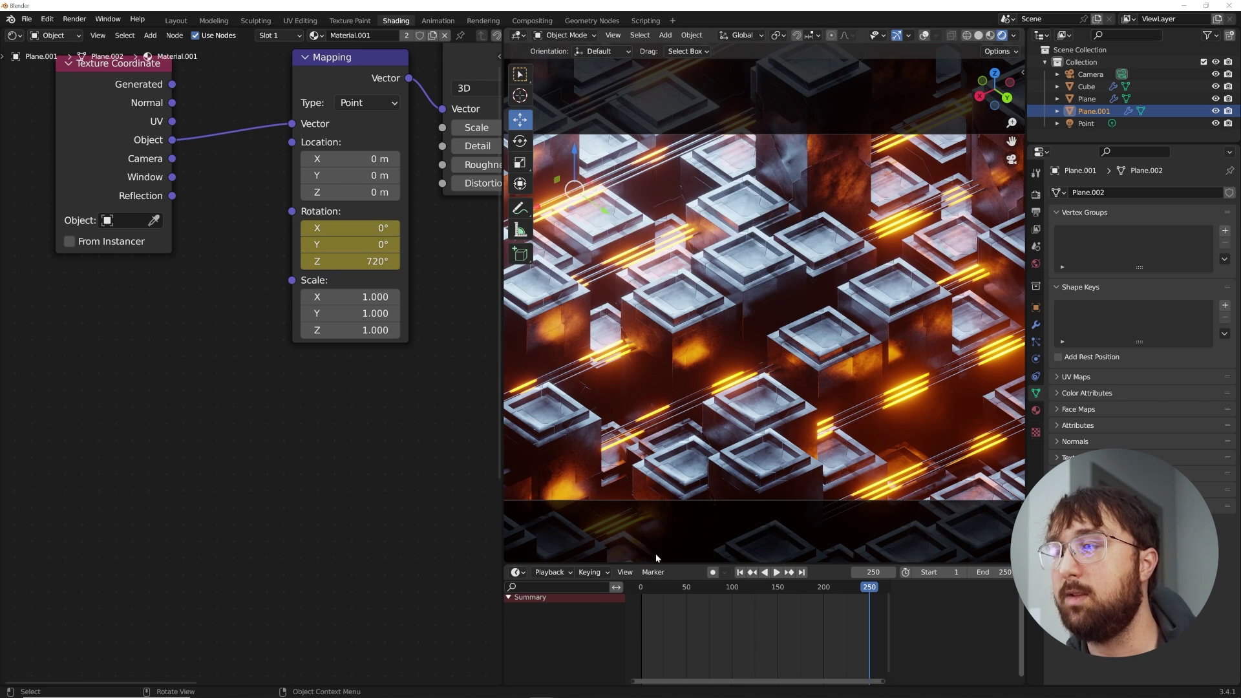
Play the animation from the start to check the moving glow along the wires
{"action": "left_click", "coordinate": [740, 573]}
{"action": "key", "text": "space"}
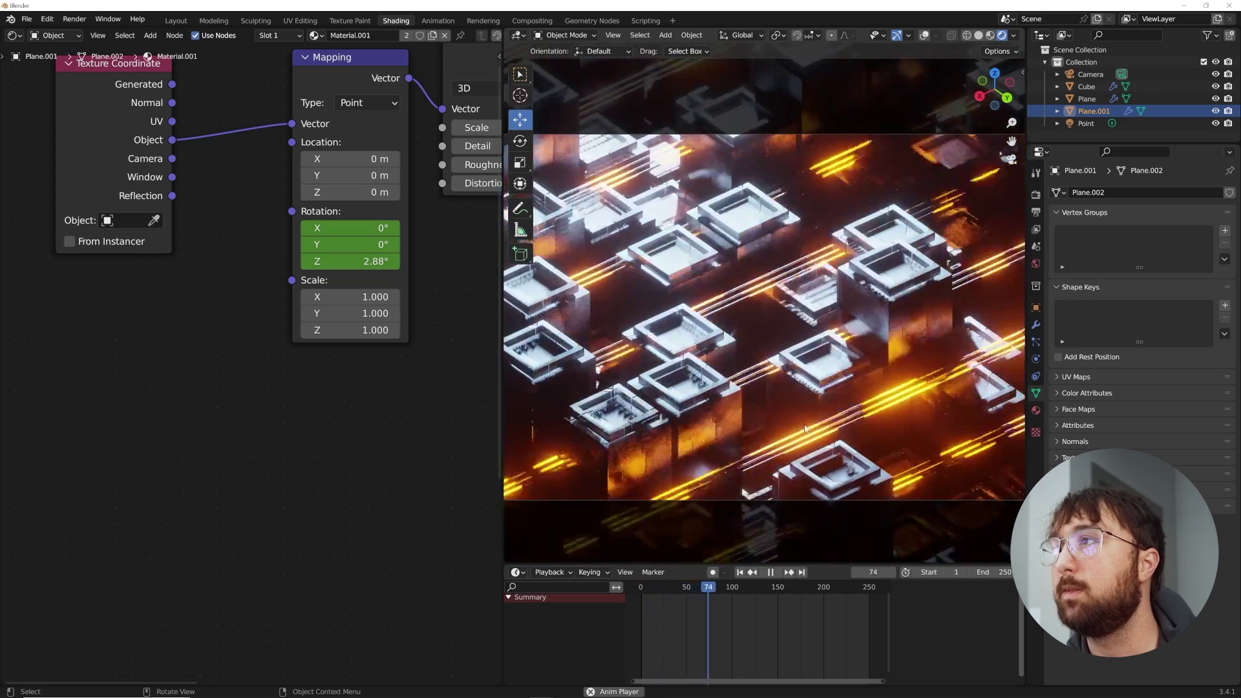
{"action": "key", "text": "space"}
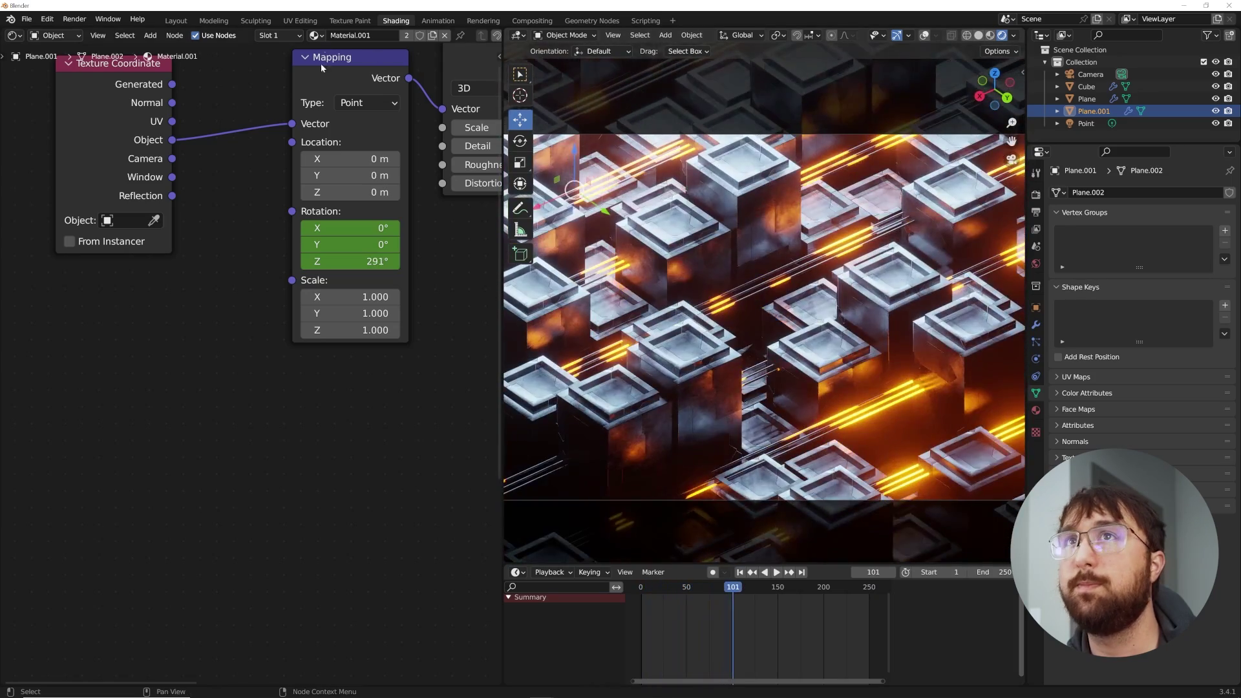
Switch to the Layout workspace, hide the viewport overlays and pause the animation in the camera view
{"action": "left_click", "coordinate": [180, 21]}
{"action": "left_click", "coordinate": [925, 35]}
{"action": "key", "text": "space"}
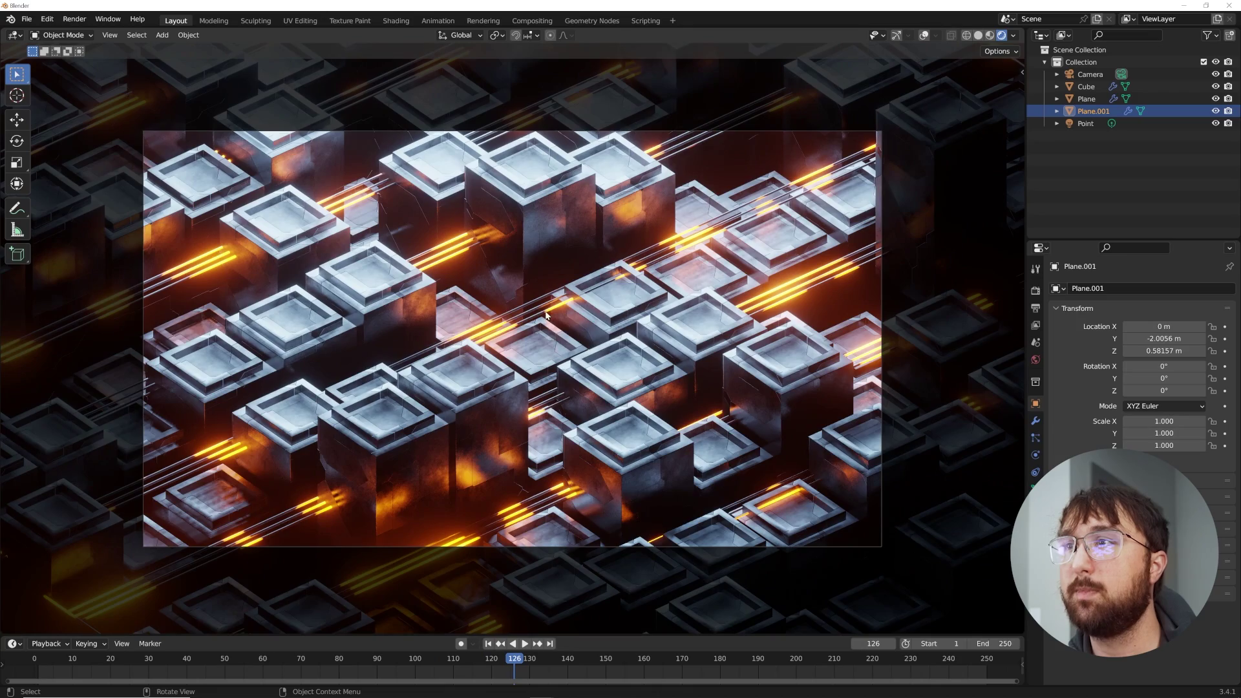
Move the wires object along the Y axis to a location of about -2.30 m
{"action": "middle_click_drag", "start_coordinate": [547, 314], "coordinate": [708, 545]}
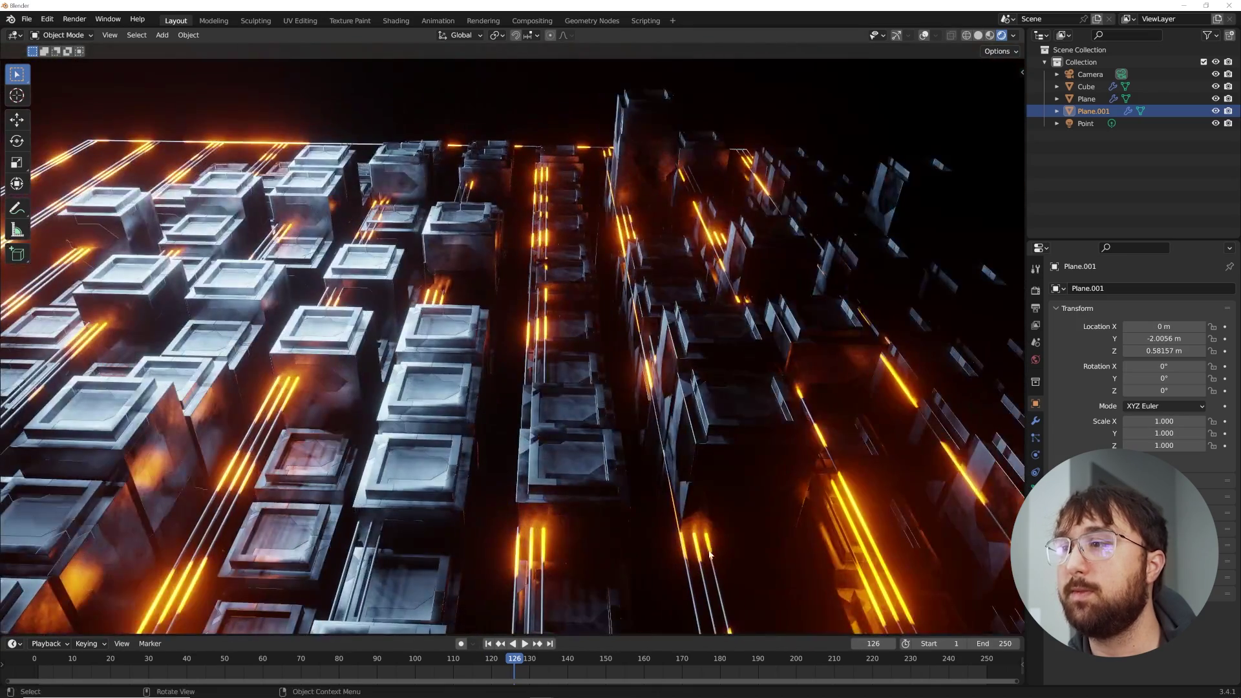
{"action": "left_click", "coordinate": [897, 35]}
{"action": "left_click", "coordinate": [924, 35]}
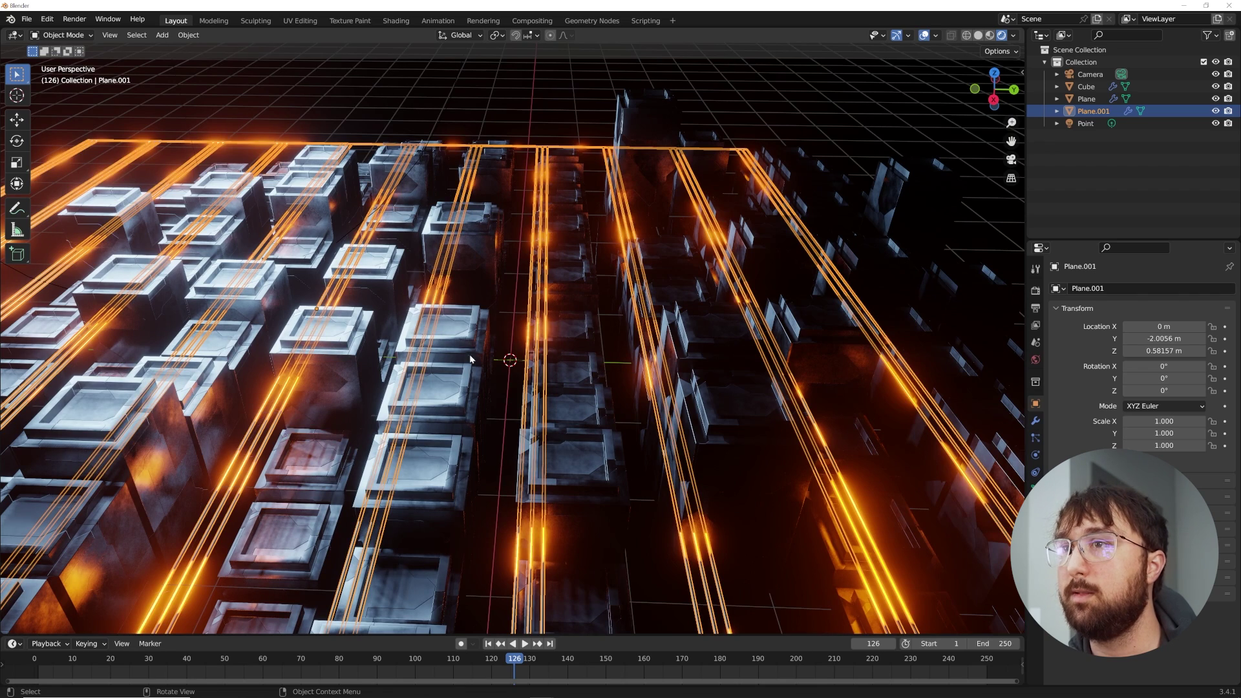
{"action": "left_click", "coordinate": [18, 120]}
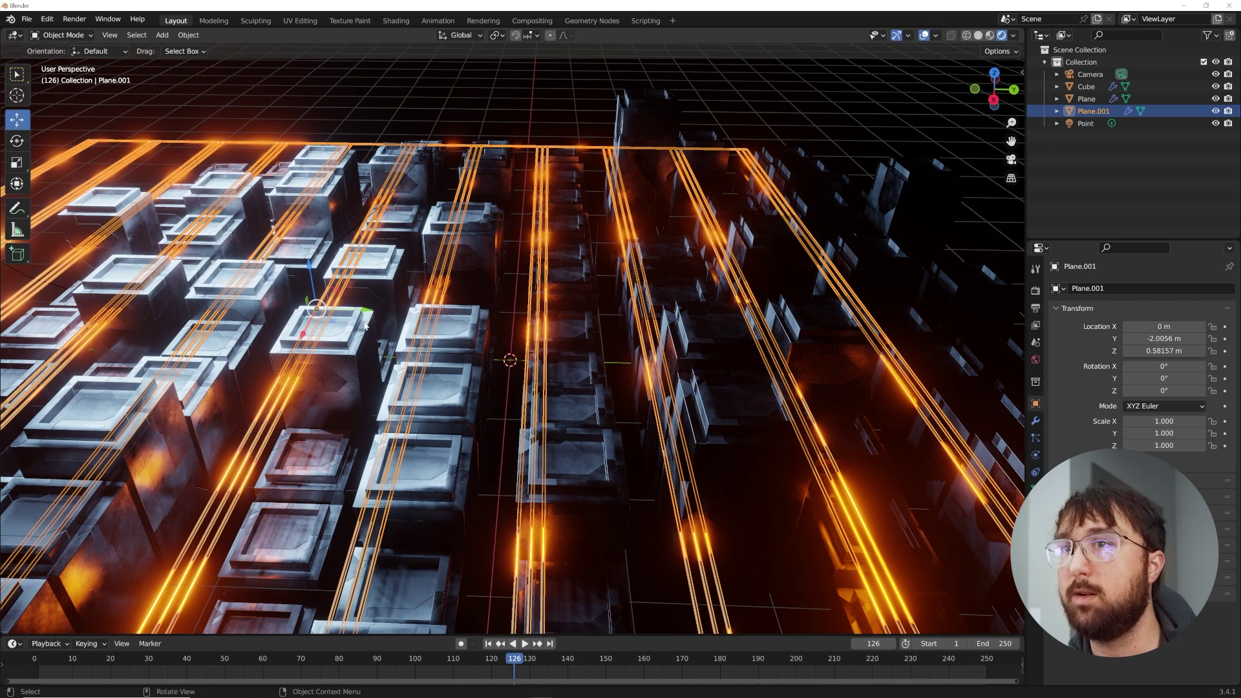
{"action": "left_click_drag", "start_coordinate": [364, 310], "coordinate": [335, 311]}
Play the animation through the camera to check the repositioned wires between the moving pillars
{"action": "key", "text": "KP_0"}
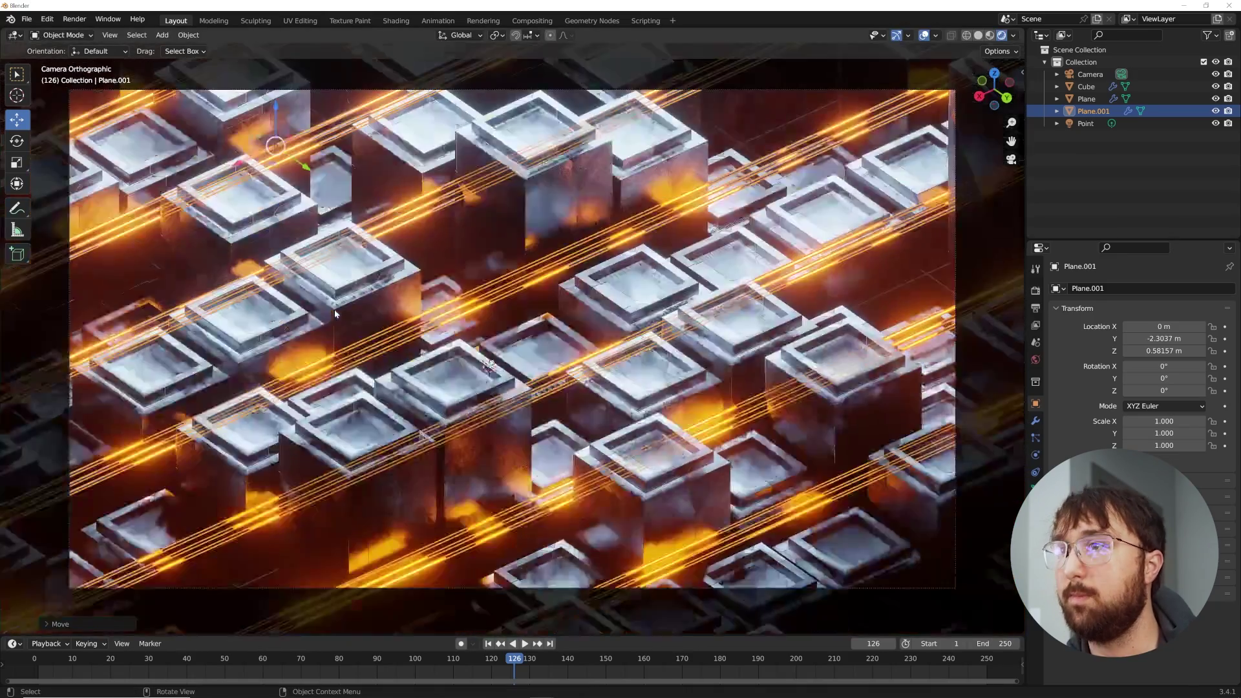
{"action": "key", "text": "space"}
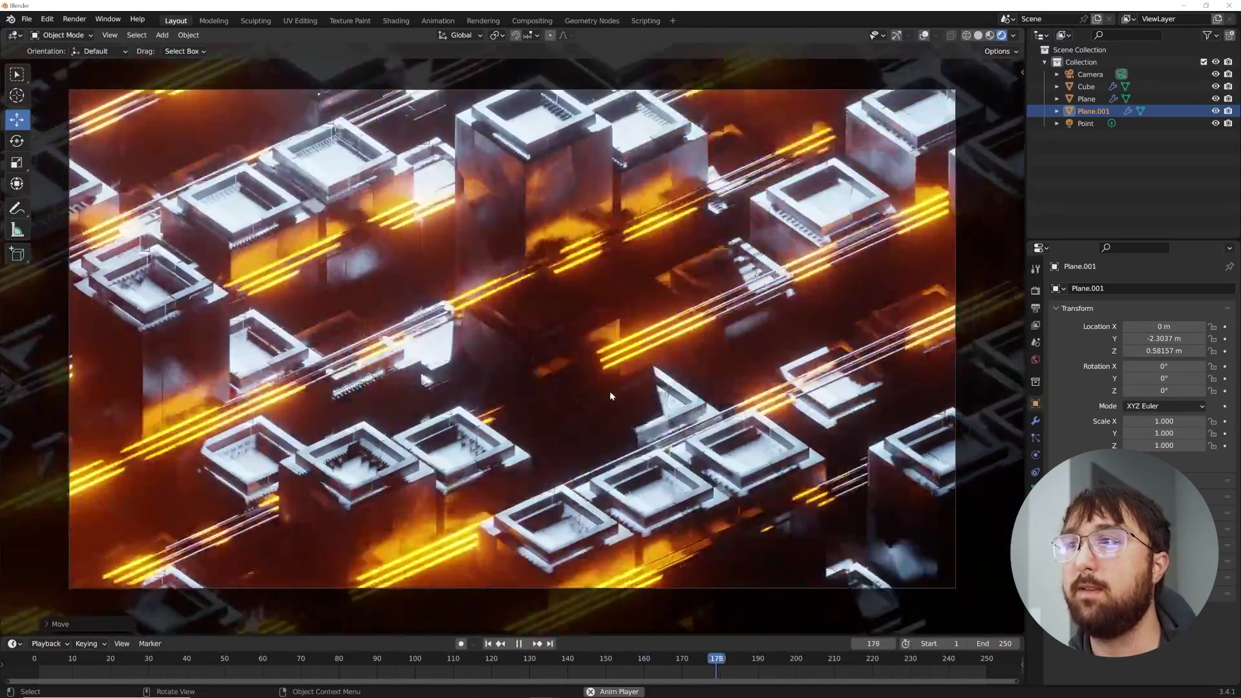
{"action": "key", "text": "space"}
{"action": "key", "text": "space"}
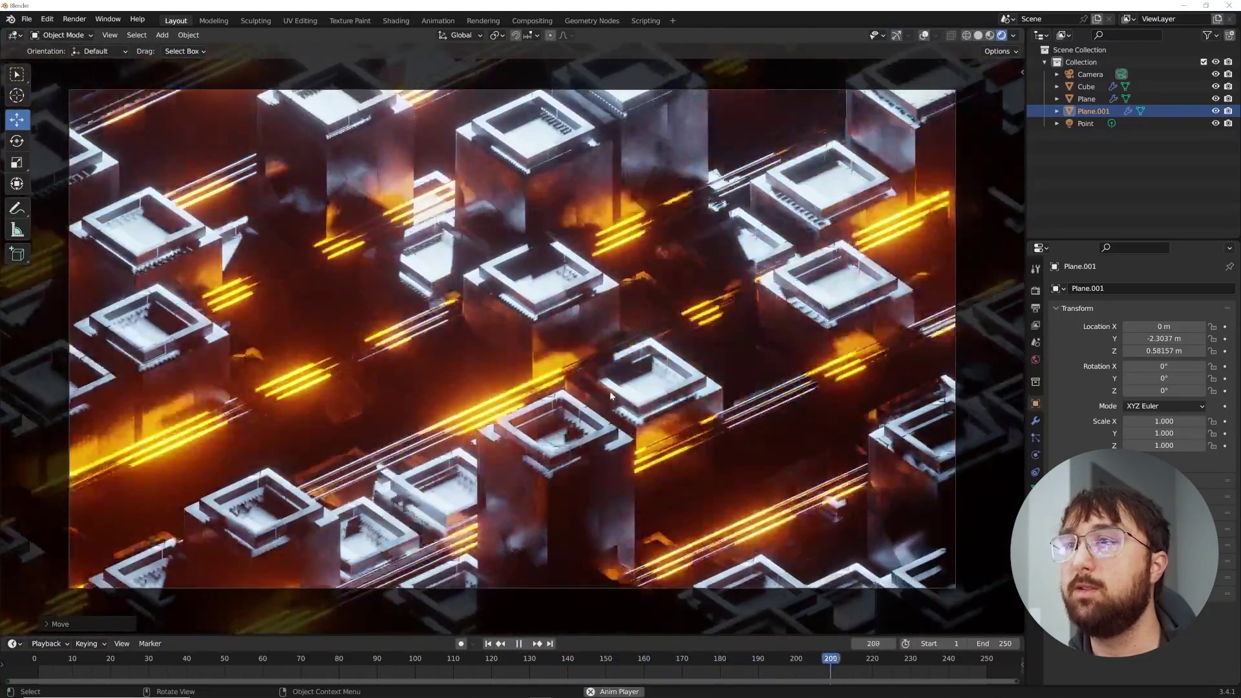
{"action": "key", "text": "space"}
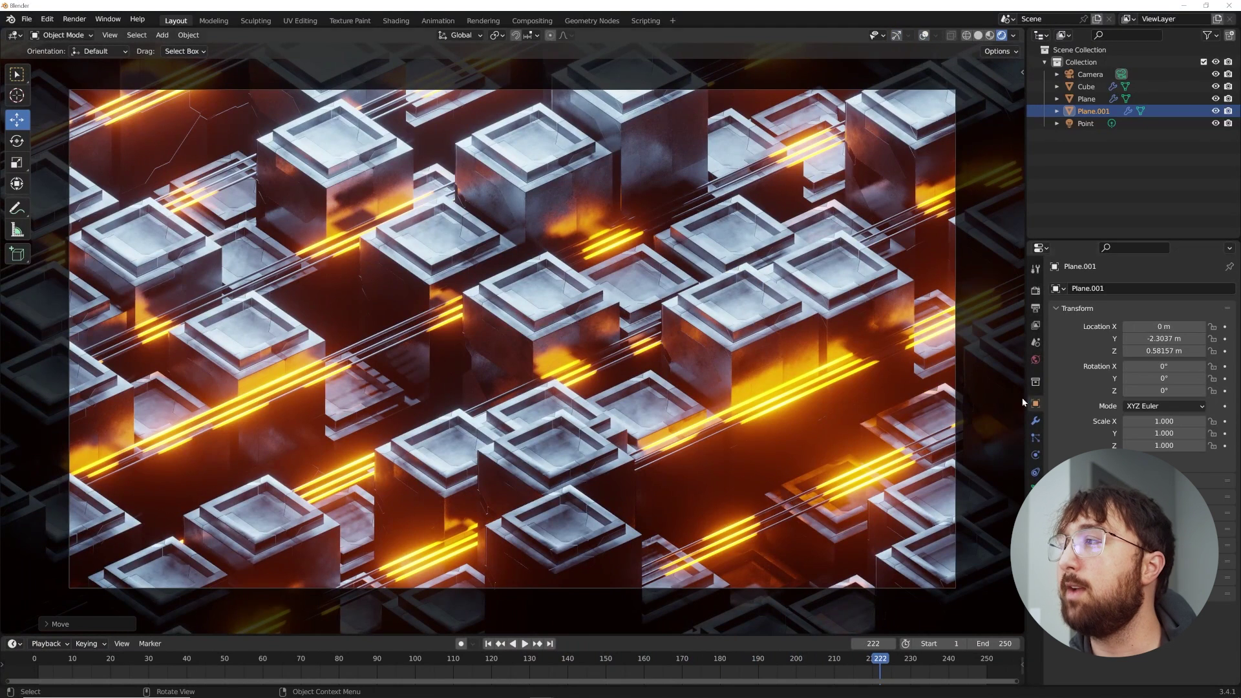
Add a Principled Volume with a density of 0.030 to the world and preview the haze in the animation
{"action": "left_click", "coordinate": [1035, 360]}
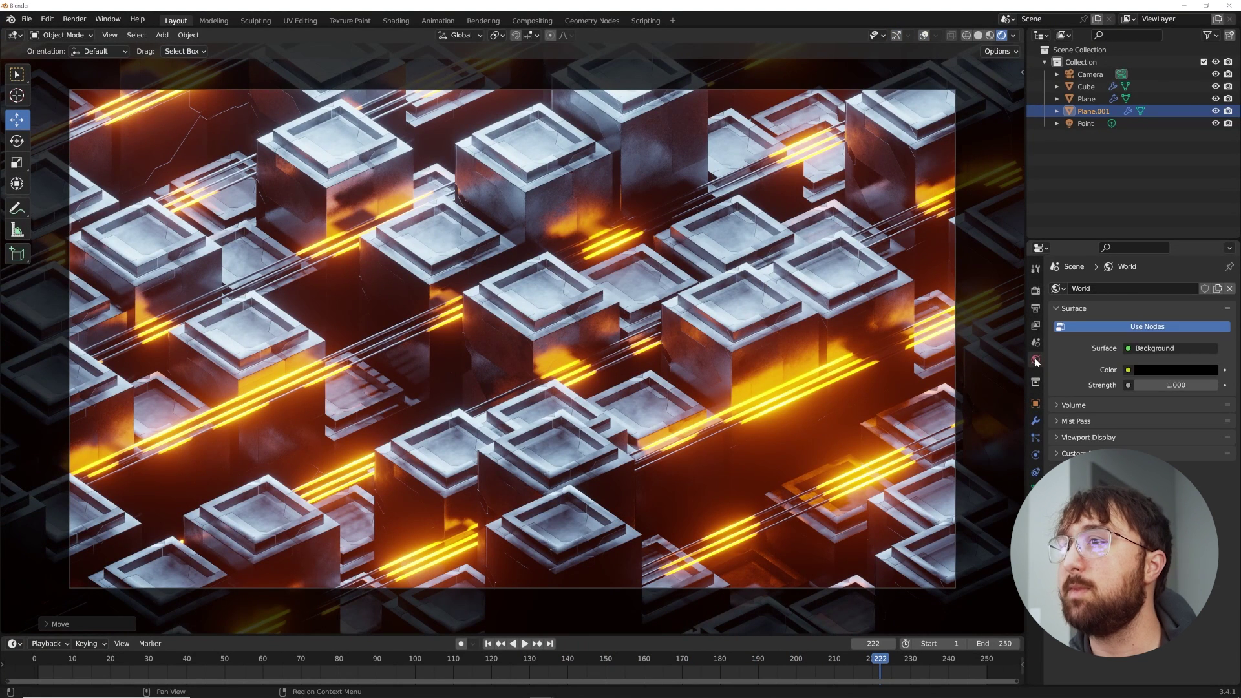
{"action": "left_click", "coordinate": [1071, 406]}
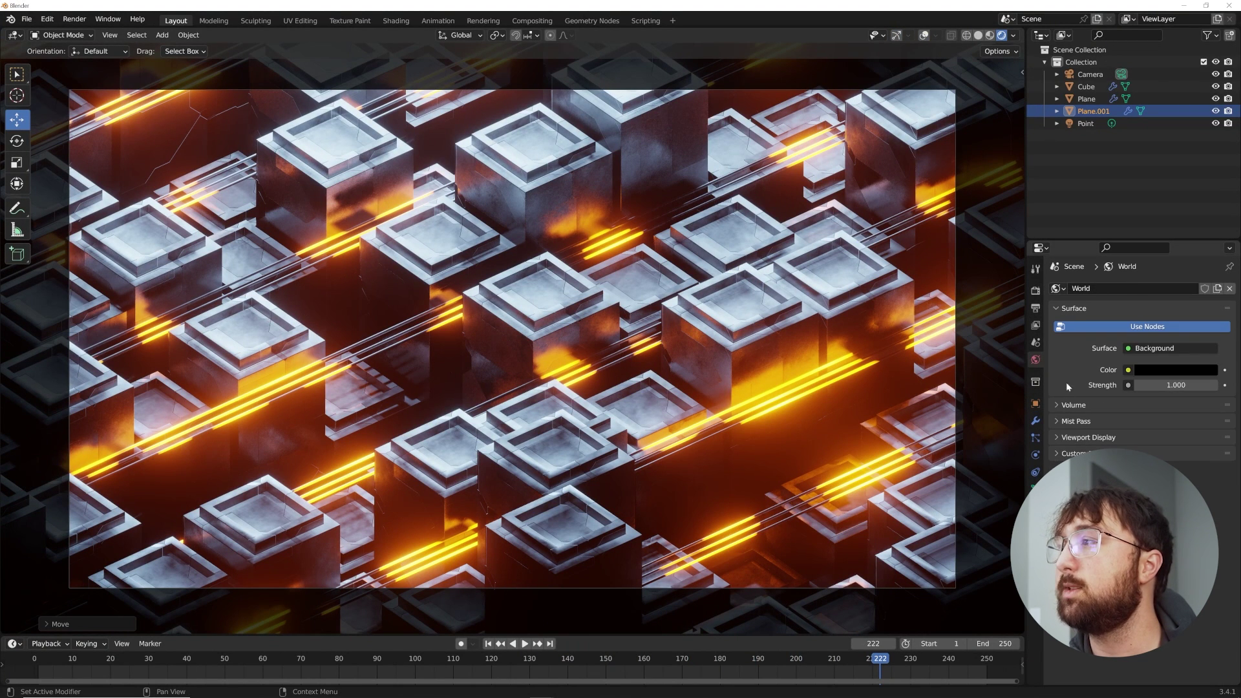
{"action": "left_click", "coordinate": [1071, 404]}
{"action": "left_click", "coordinate": [1156, 423]}
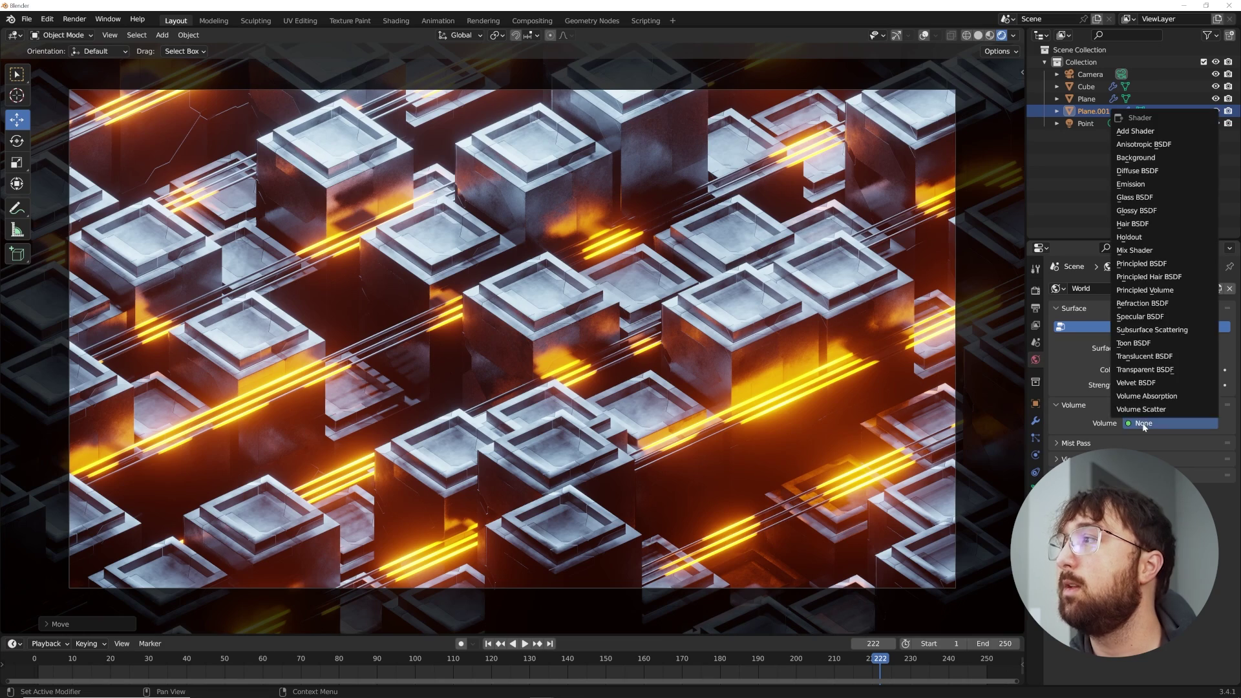
{"action": "left_click", "coordinate": [1157, 290]}
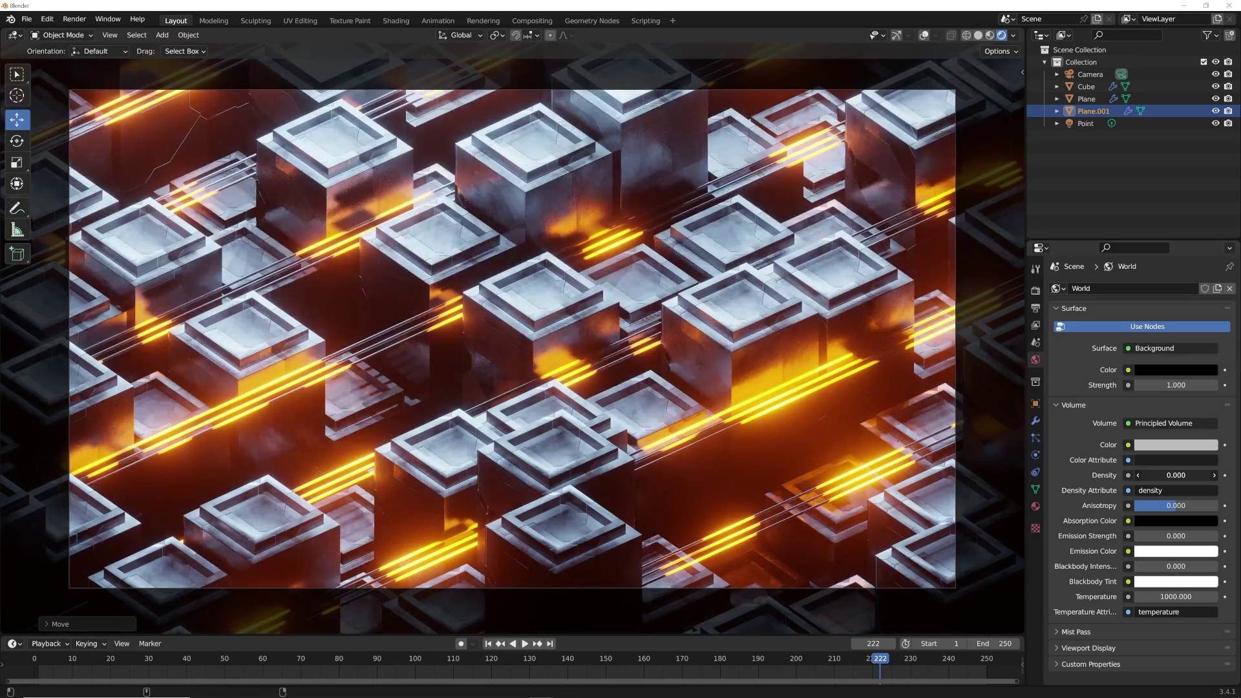
{"action": "left_click_drag", "start_coordinate": [1176, 475], "coordinate": [1179, 475]}
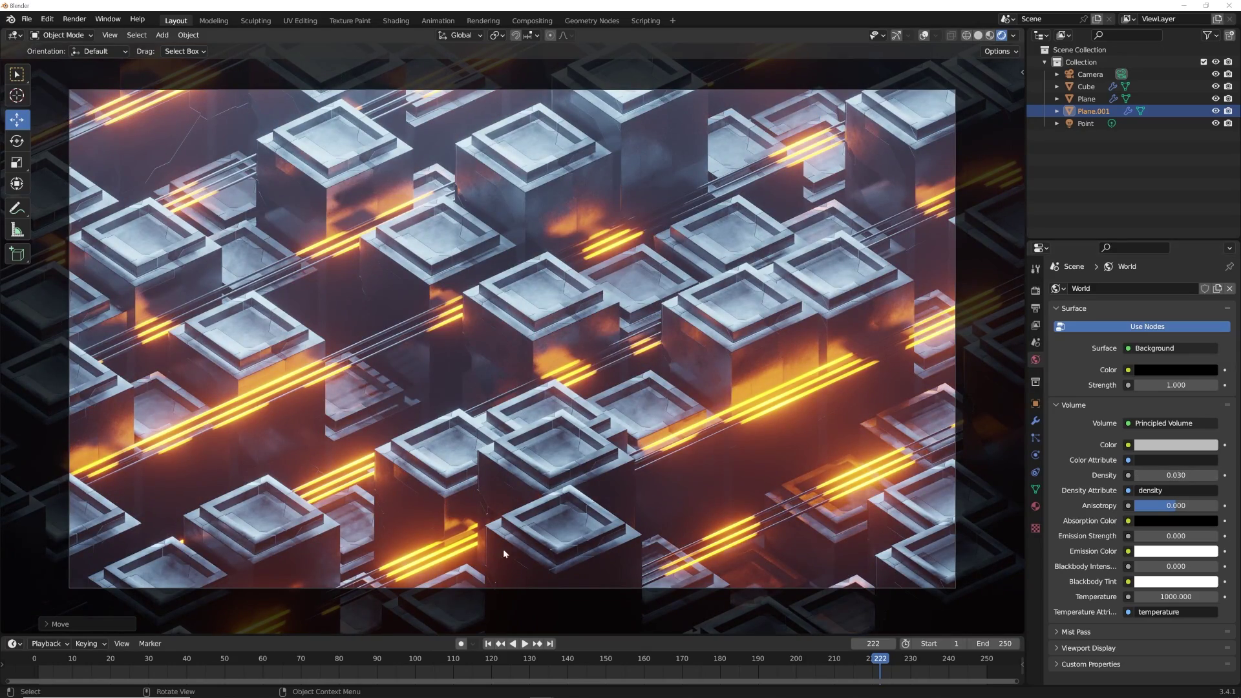
{"action": "key", "text": "space"}
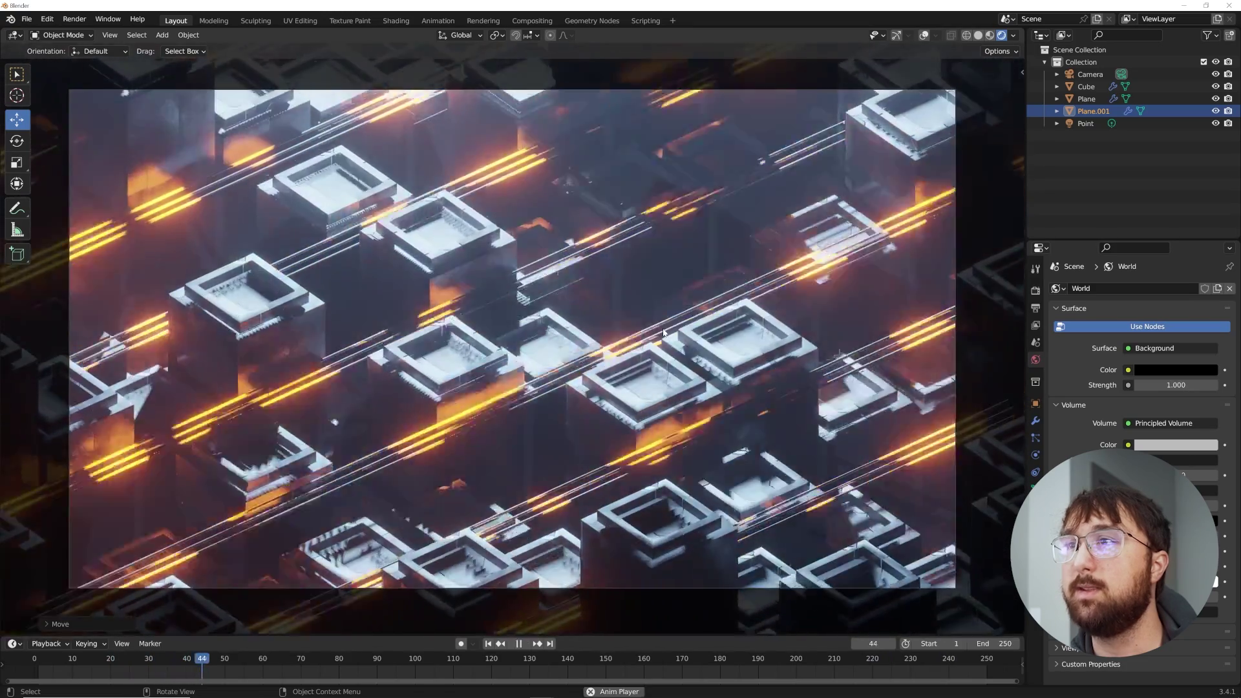
{"action": "key", "text": "space"}
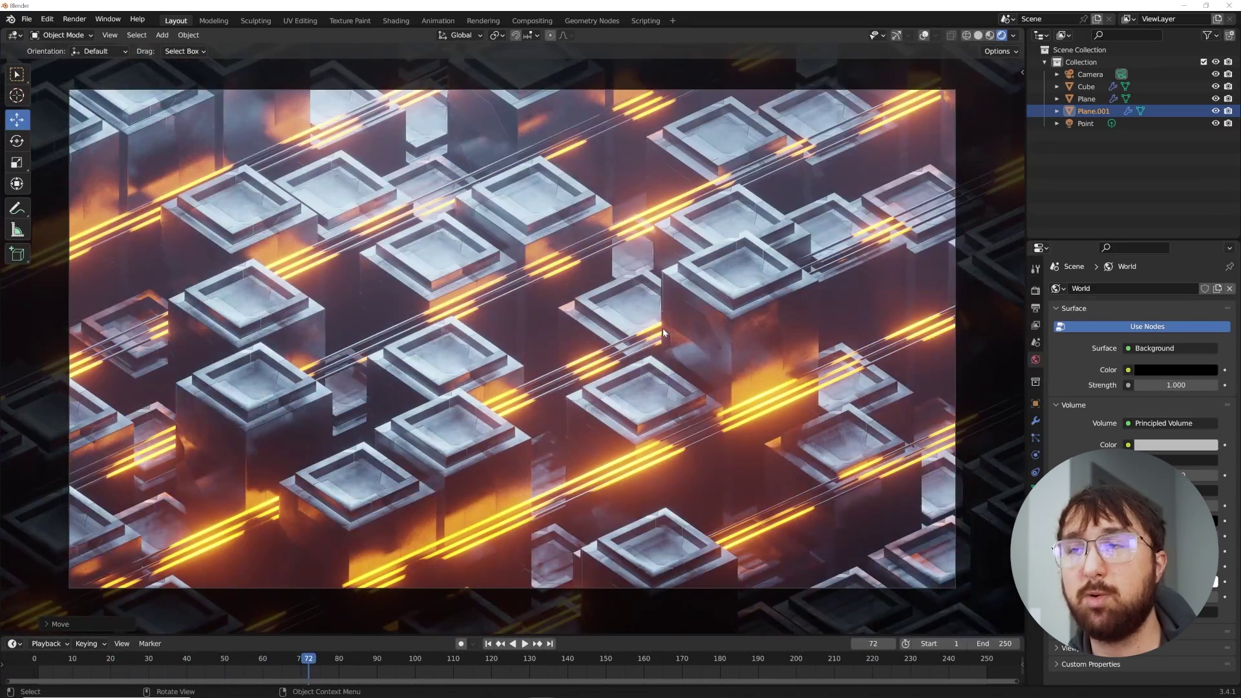
Set the render output's file format to FFmpeg Video
{"action": "left_click", "coordinate": [1035, 291]}
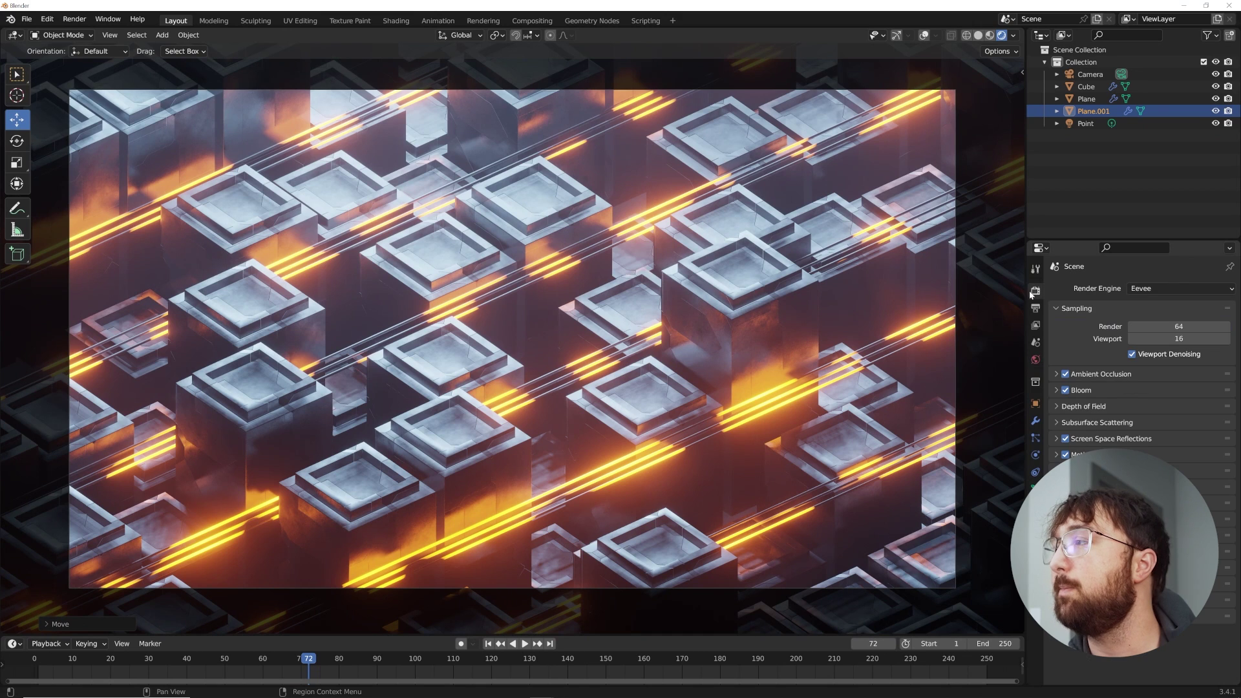
{"action": "left_click", "coordinate": [1035, 309]}
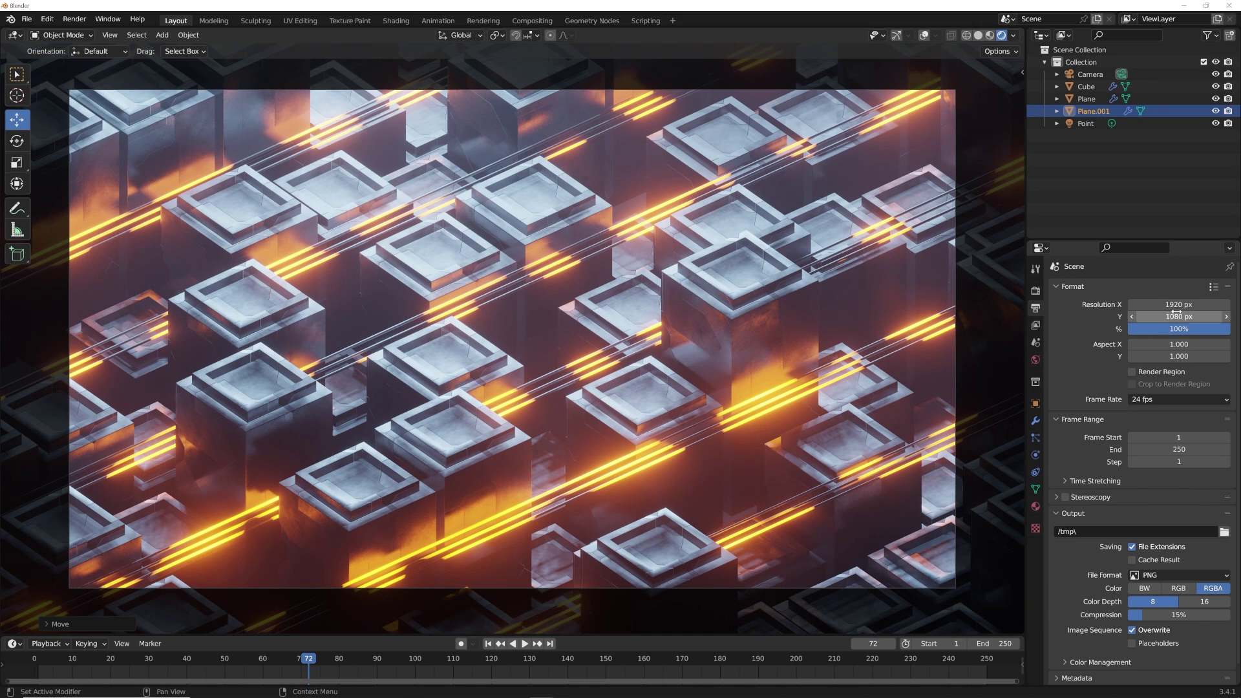
{"action": "left_click", "coordinate": [1163, 575]}
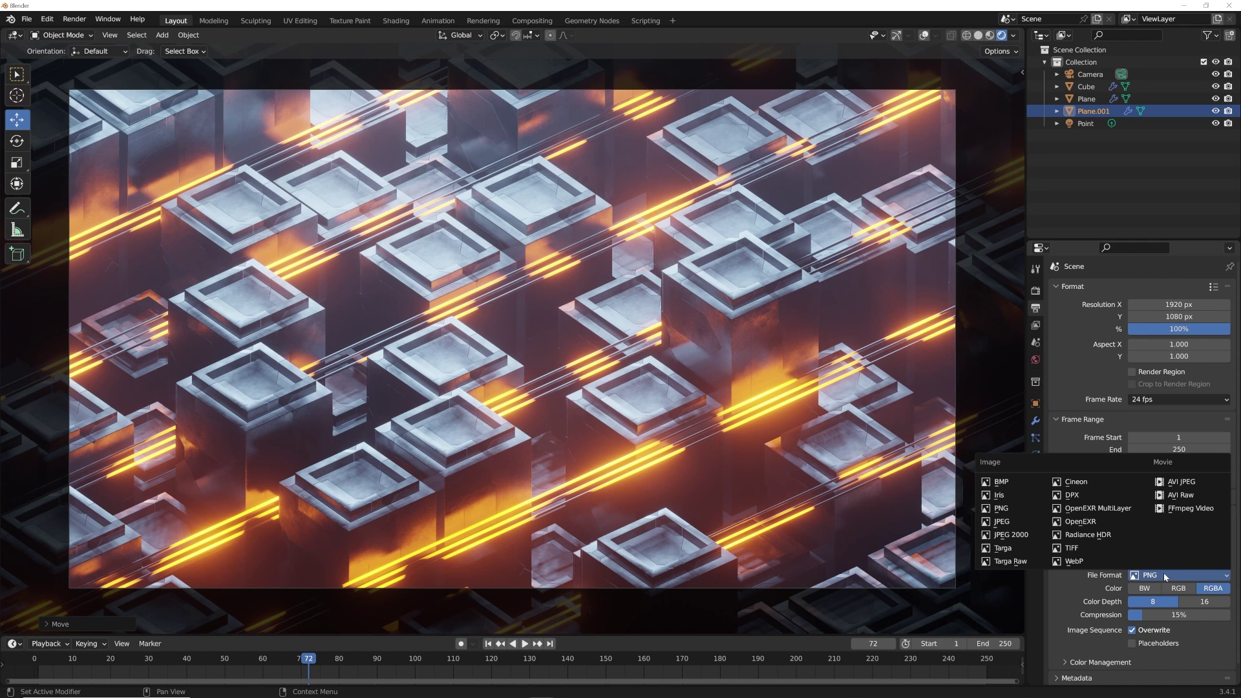
{"action": "left_click", "coordinate": [1186, 509]}
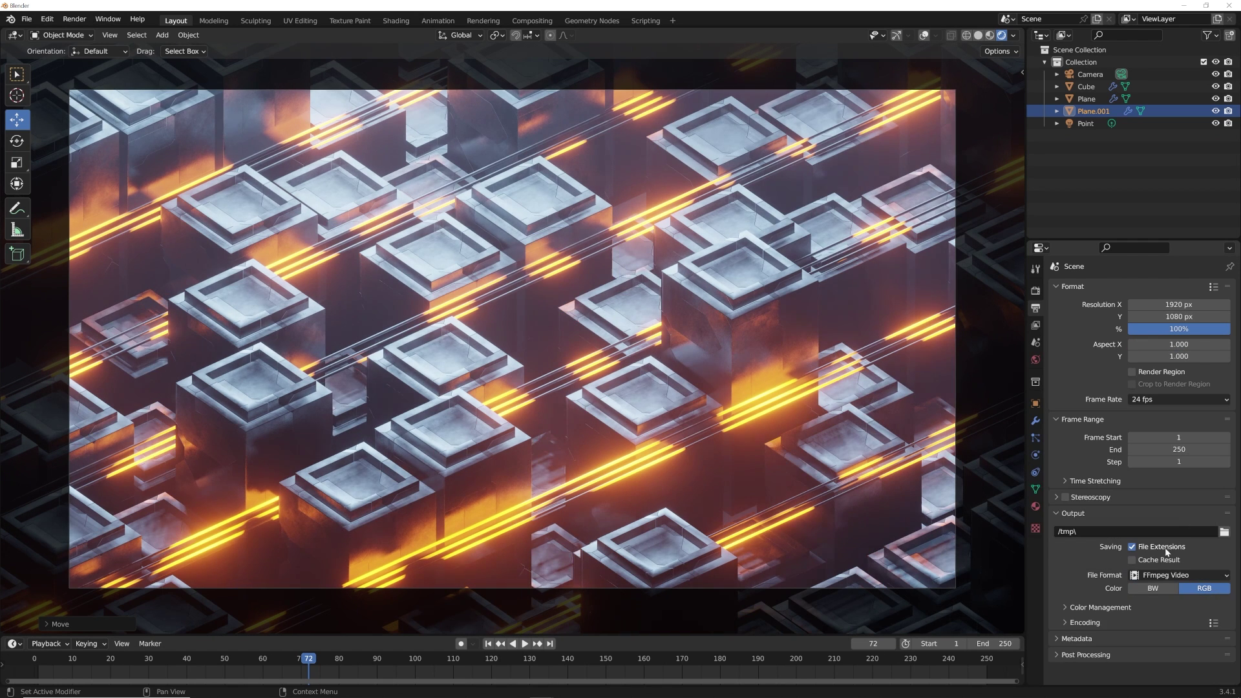
Set the video encoding to an MPEG-4 container with Perceptually Lossless output quality
{"action": "left_click", "coordinate": [1098, 620]}
{"action": "scroll", "coordinate": [1134, 603], "scroll_direction": "down", "scroll_amount": 2}
{"action": "left_click", "coordinate": [1157, 589]}
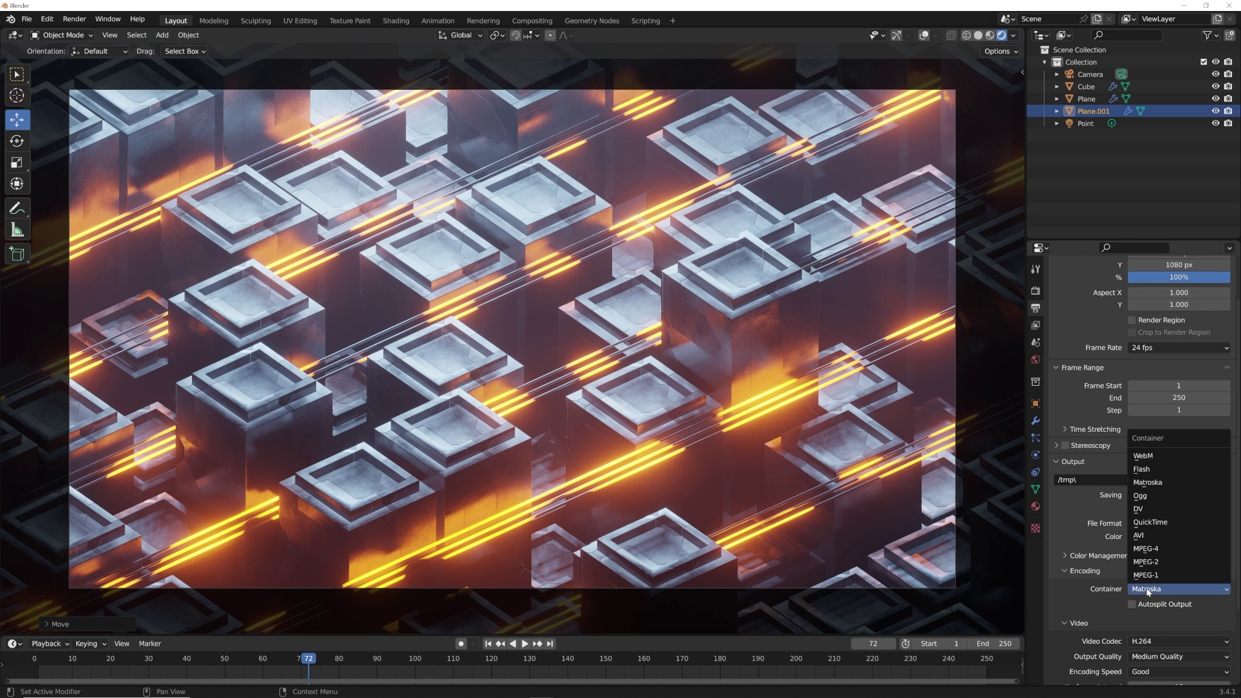
{"action": "left_click", "coordinate": [1162, 557]}
{"action": "scroll", "coordinate": [1165, 565], "scroll_direction": "down", "scroll_amount": 3}
{"action": "left_click", "coordinate": [1158, 592]}
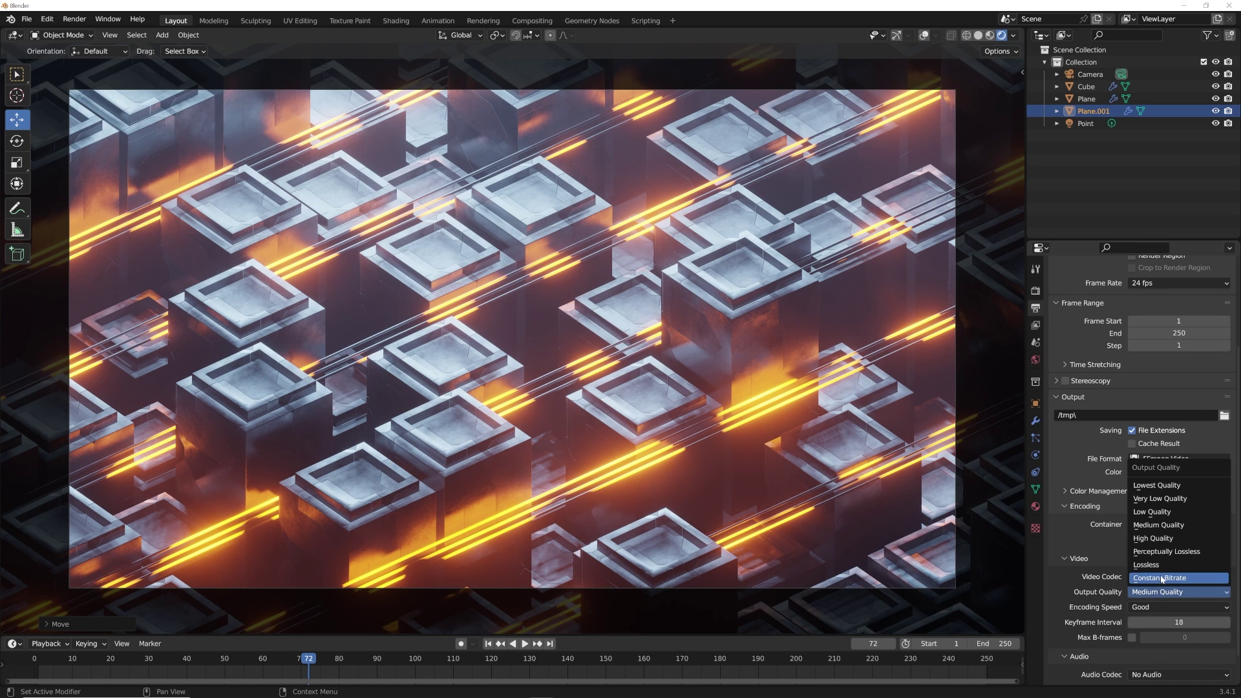
{"action": "left_click", "coordinate": [1170, 551]}
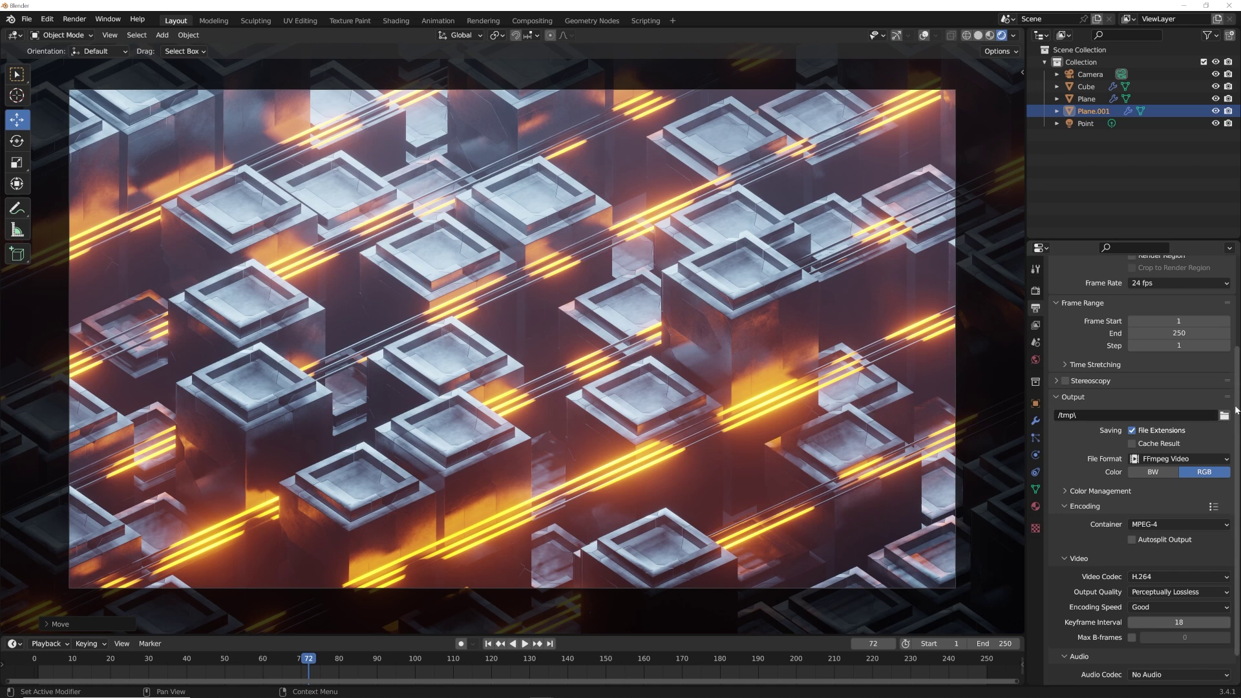
Start rendering the animation with the current output settings
{"action": "left_click", "coordinate": [75, 21]}
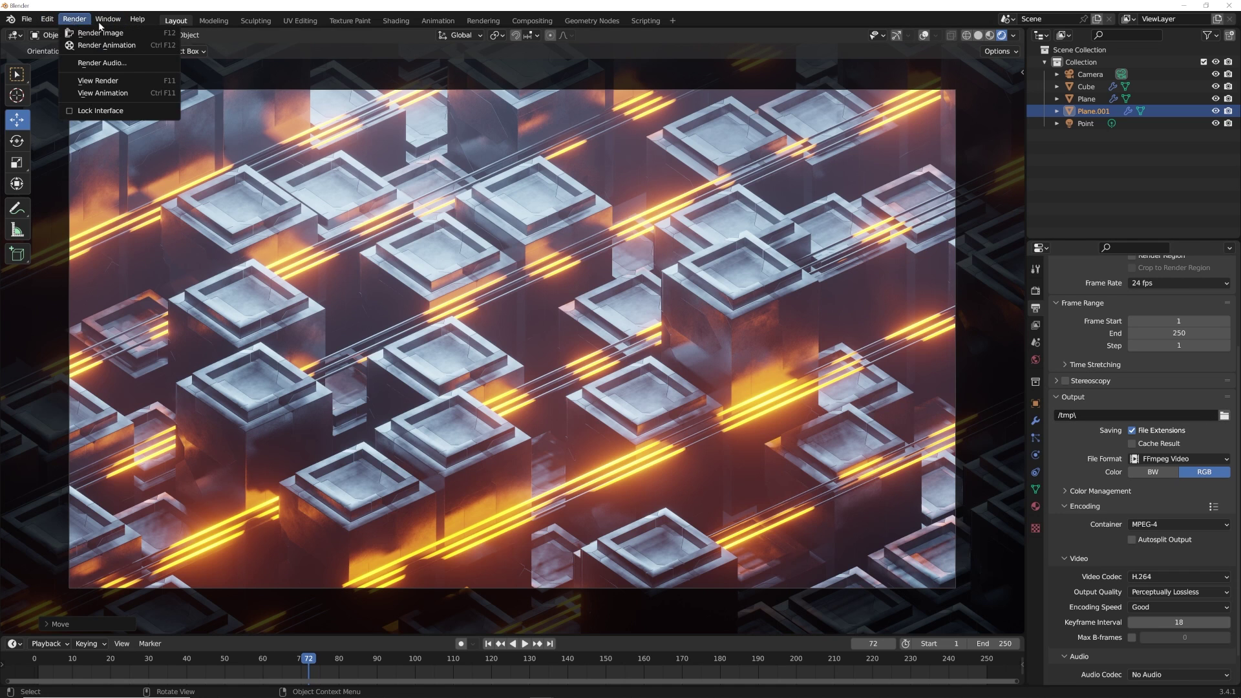